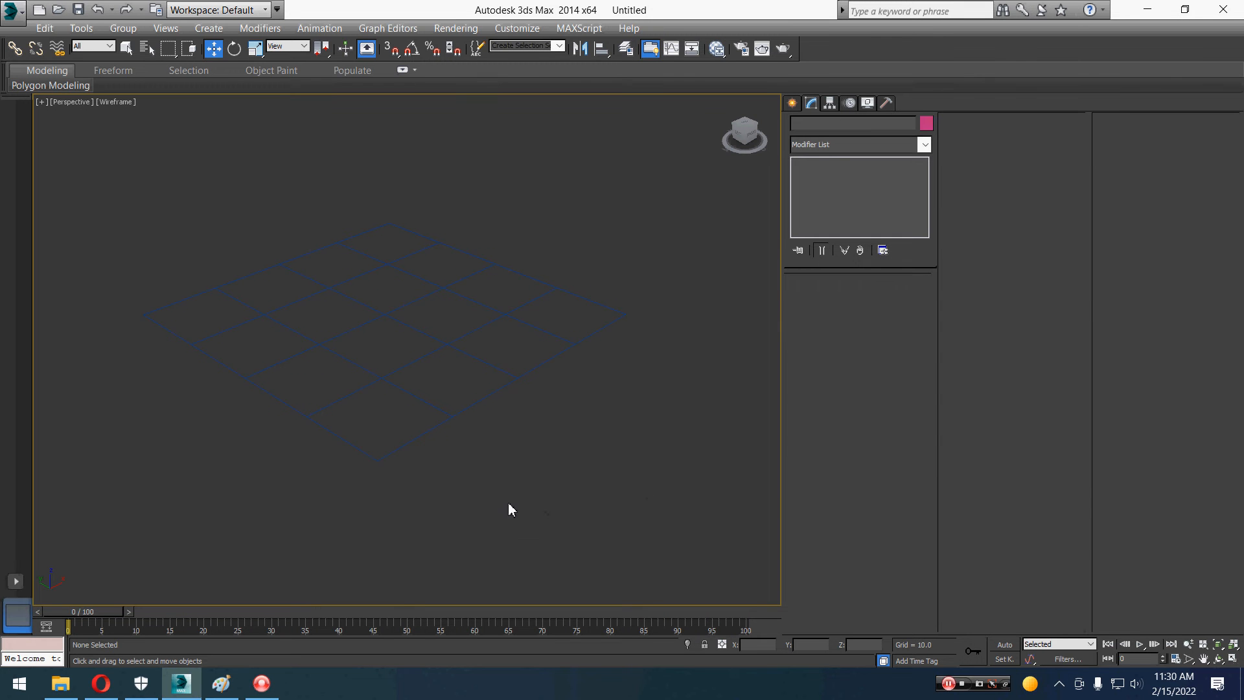
Select the plane and, at sub-object level, pick one inner vertex, then one inner edge.
{"action": "left_click", "coordinate": [214, 293]}
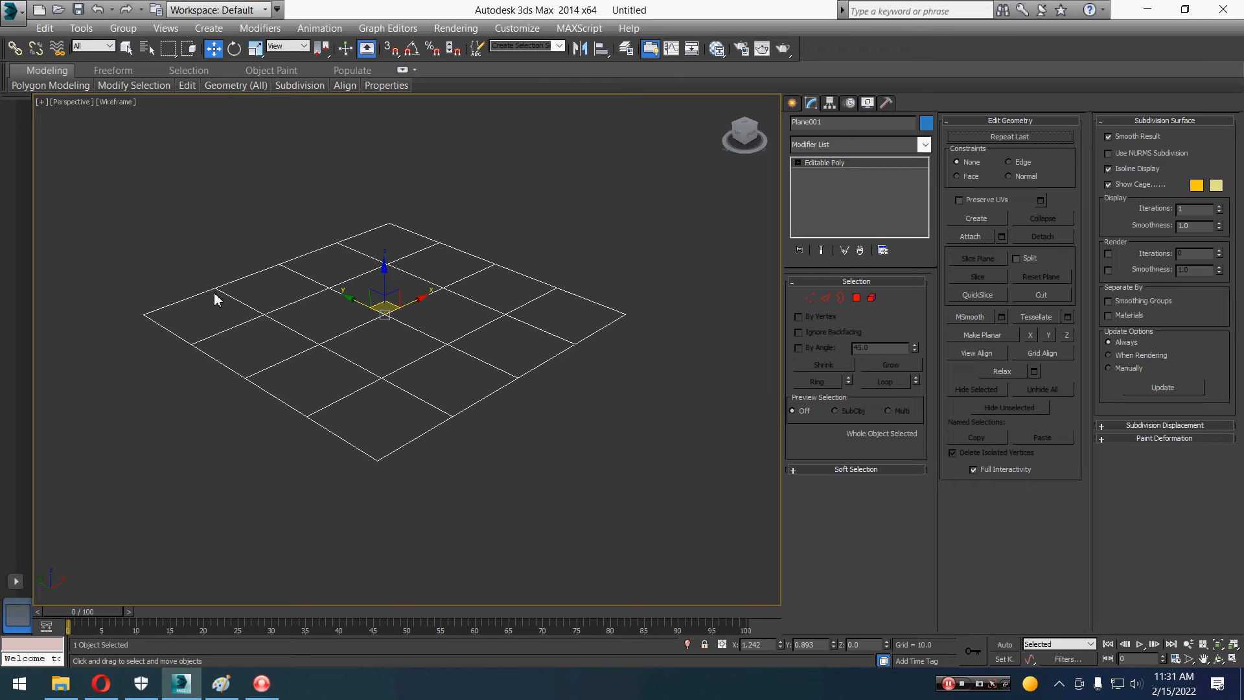
{"action": "key", "text": "1"}
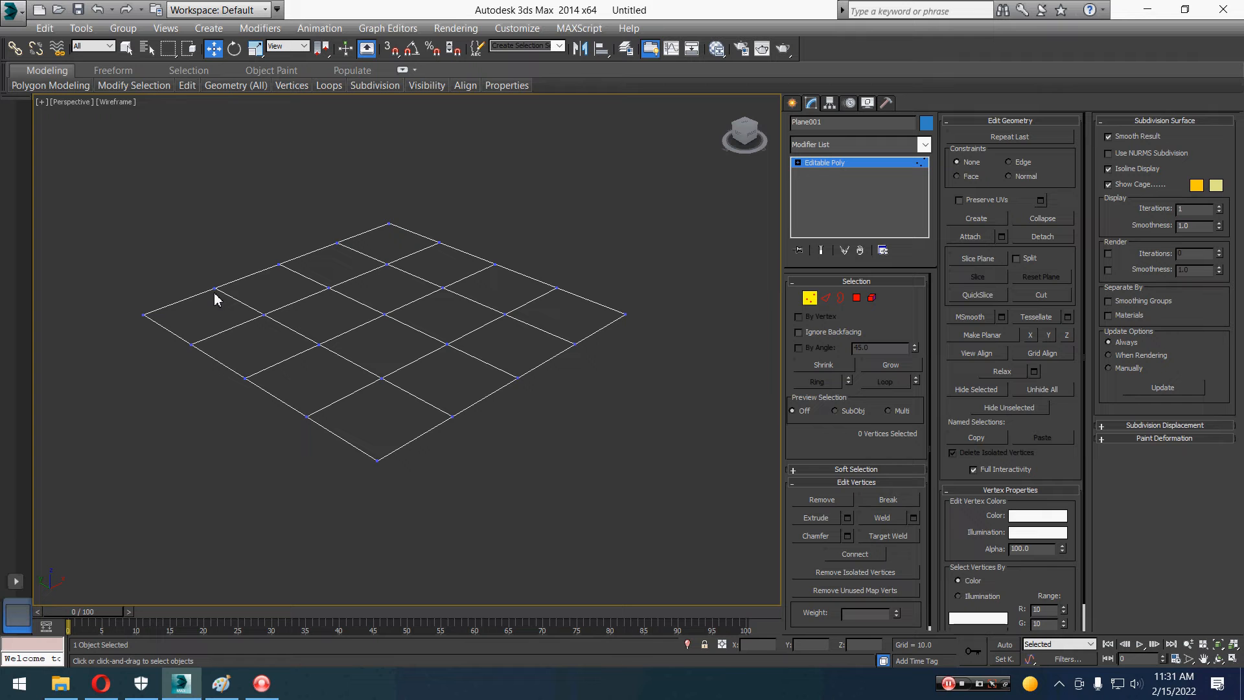
{"action": "left_click", "coordinate": [321, 344]}
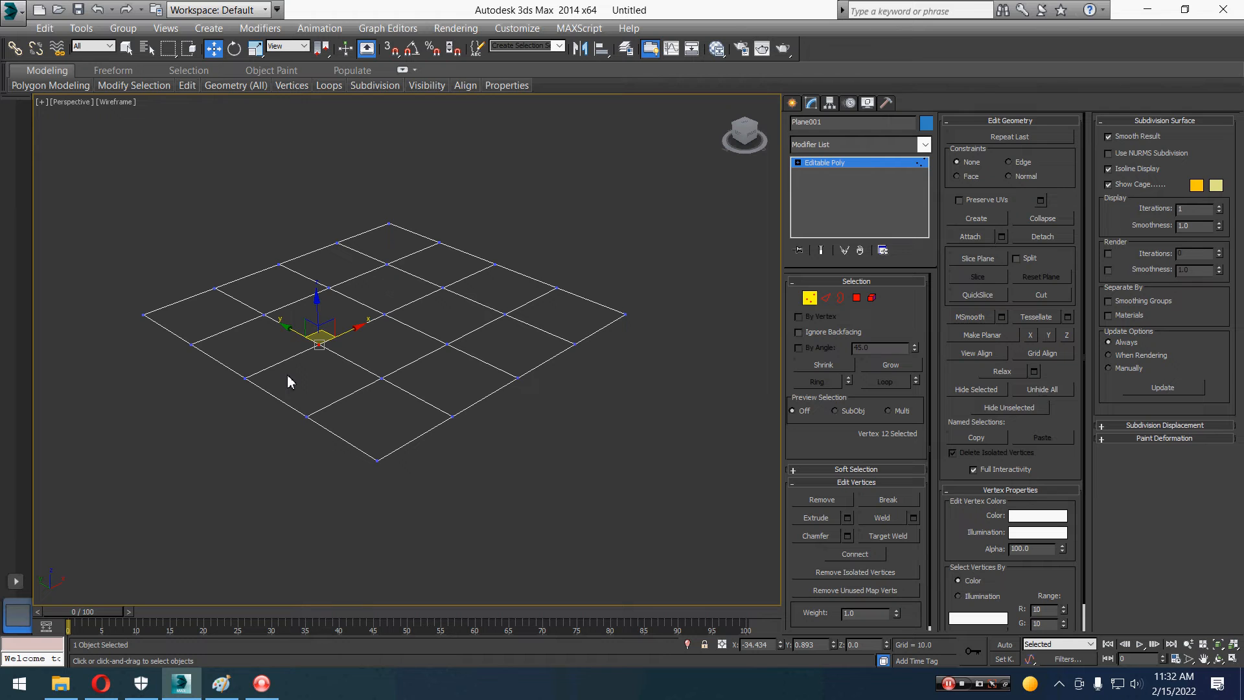
{"action": "key", "text": "2"}
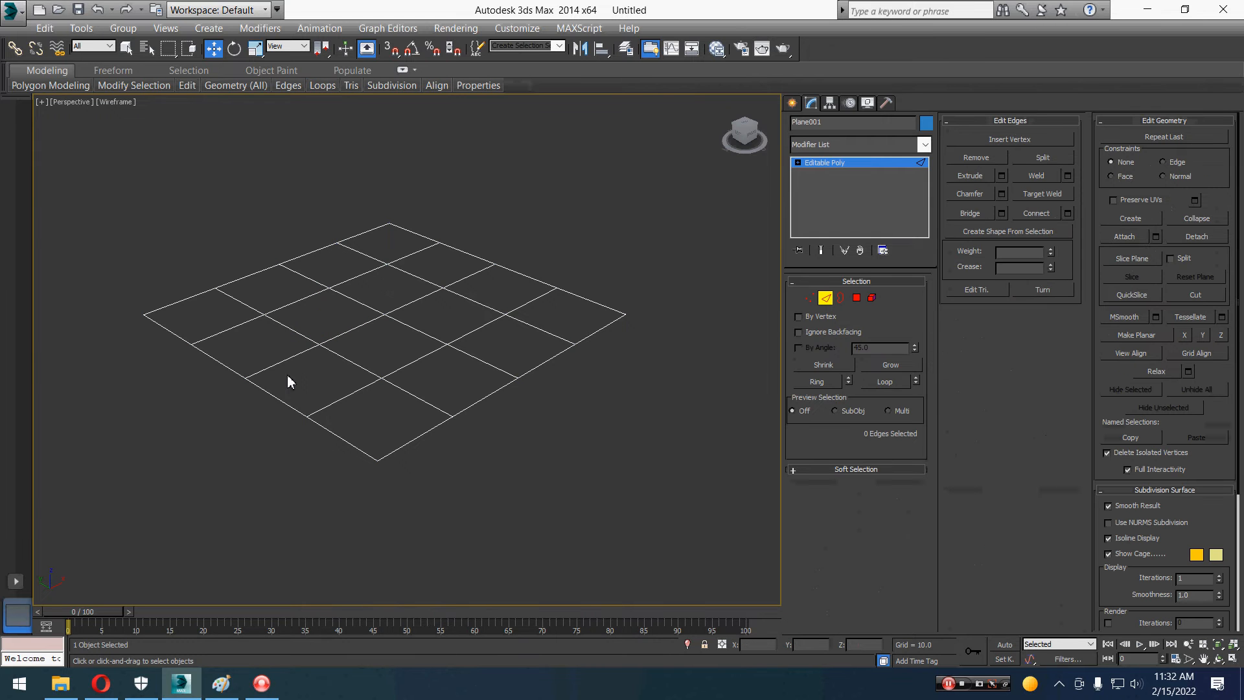
{"action": "left_click", "coordinate": [259, 367]}
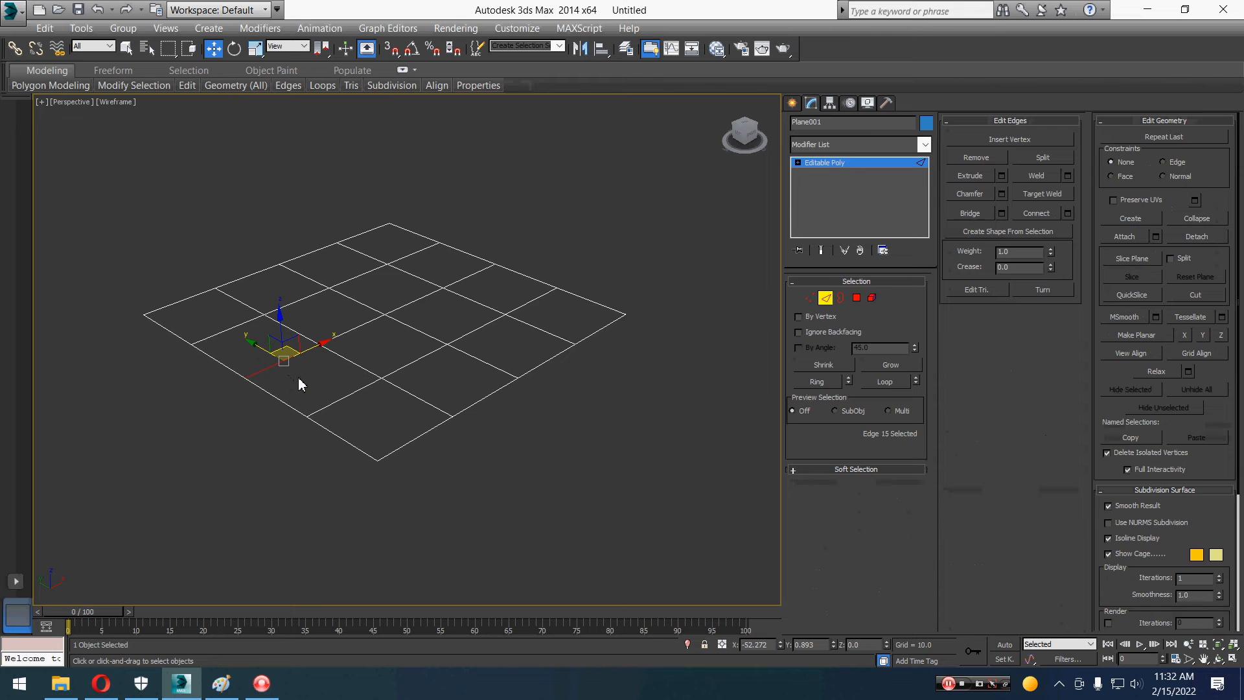
Try raising the plane's outer border about 37.7 units along Z, with the viewport set to shaded display with edged faces.
{"action": "key", "text": "3"}
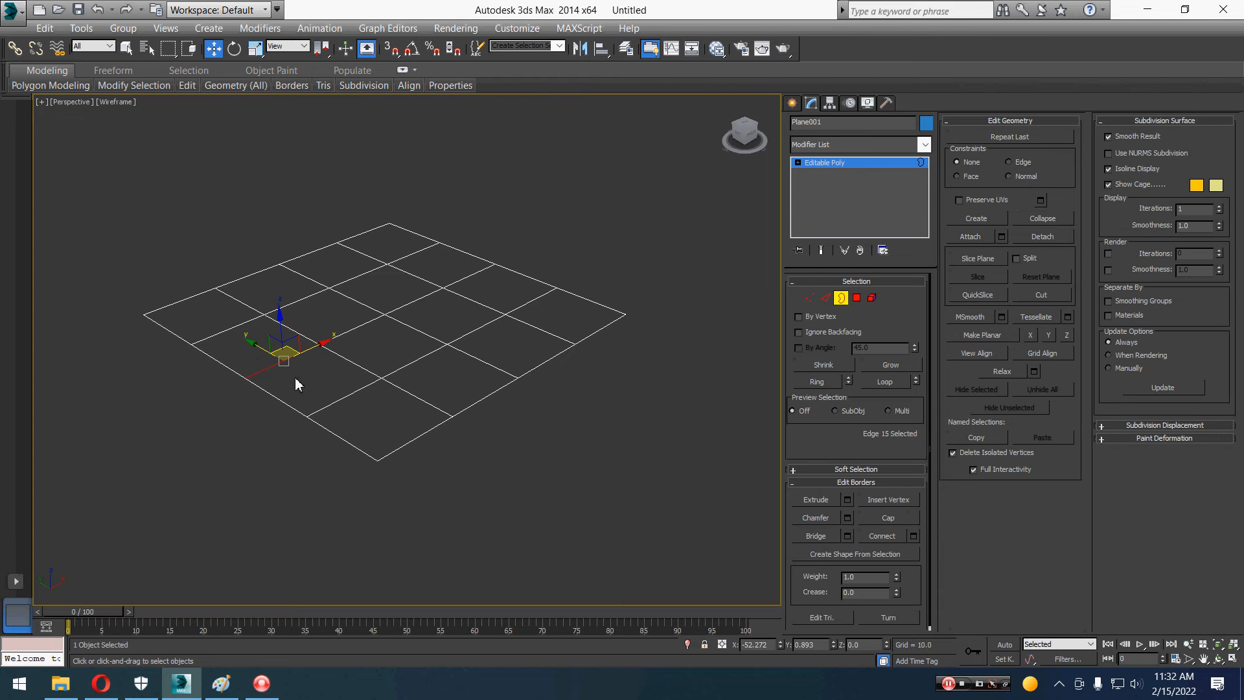
{"action": "left_click", "coordinate": [292, 379]}
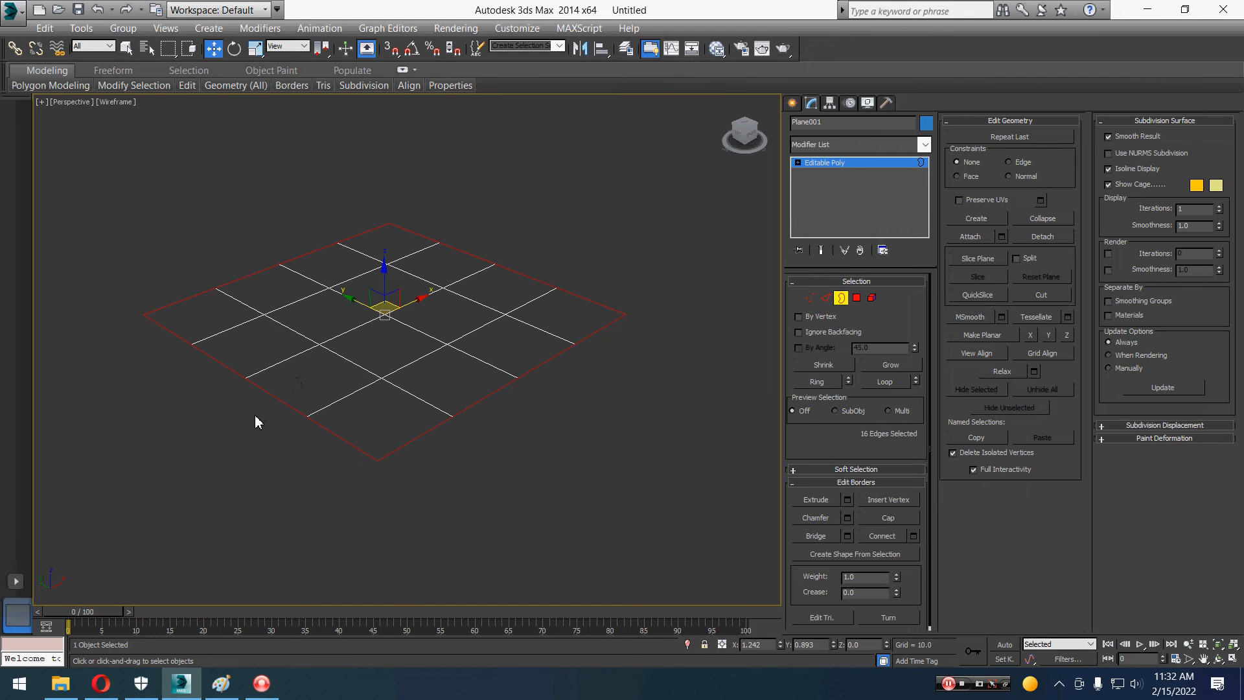
{"action": "left_click_drag", "start_coordinate": [385, 279], "coordinate": [401, 186]}
{"action": "mouse_move", "coordinate": [433, 413]}
{"action": "middle_mouse_down"}
{"action": "mouse_move", "coordinate": [437, 430]}
{"action": "mouse_move", "coordinate": [494, 386]}
{"action": "mouse_move", "coordinate": [394, 417]}
{"action": "mouse_move", "coordinate": [396, 361]}
{"action": "middle_mouse_up"}
{"action": "key", "text": "F3"}
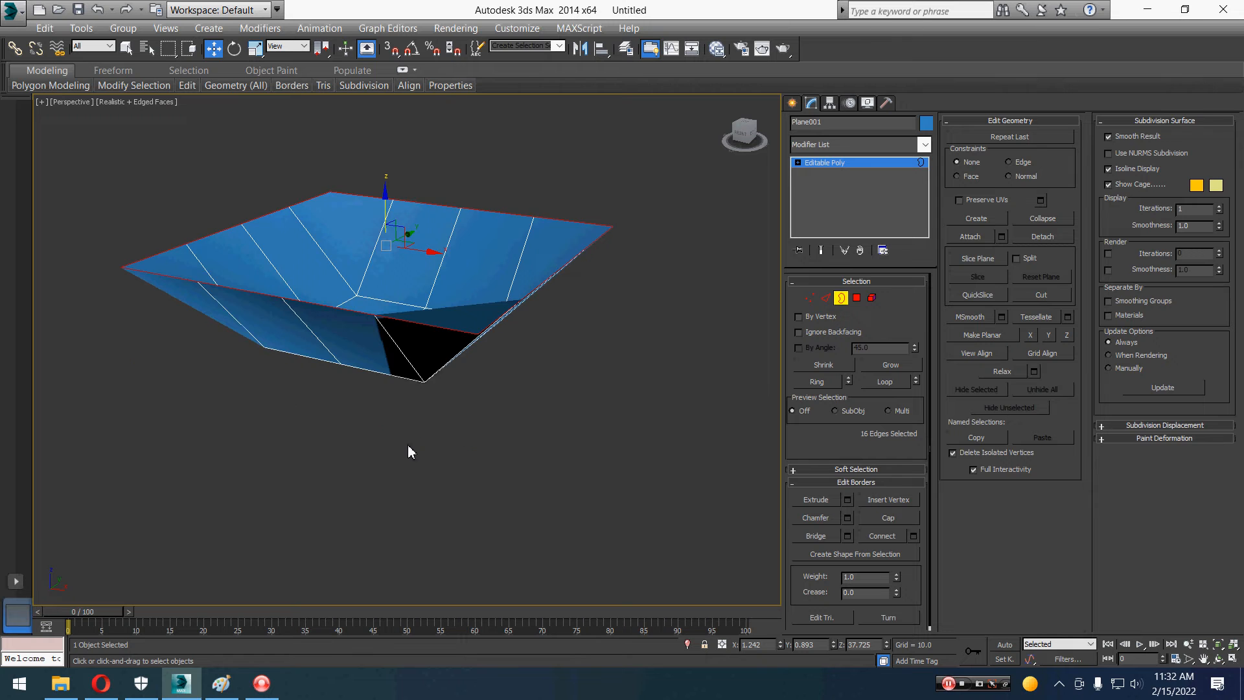
{"action": "key", "text": "ctrl+z"}
Try extending a single outer edge of the plane about 47 units outward along Y as a new polygon.
{"action": "key", "text": "2"}
{"action": "left_click", "coordinate": [359, 420]}
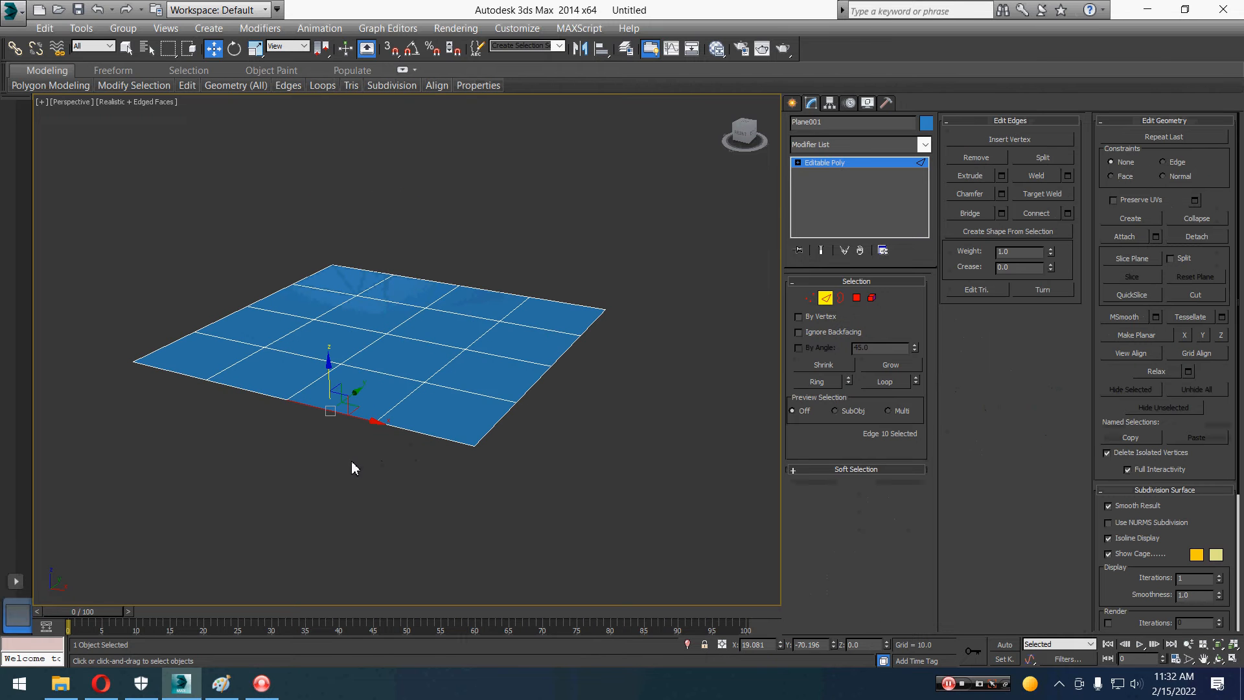
{"action": "mouse_move", "coordinate": [356, 466]}
{"action": "middle_mouse_down", "text": "alt"}
{"action": "mouse_move", "coordinate": [297, 467]}
{"action": "mouse_move", "coordinate": [347, 445]}
{"action": "middle_mouse_up", "text": "alt"}
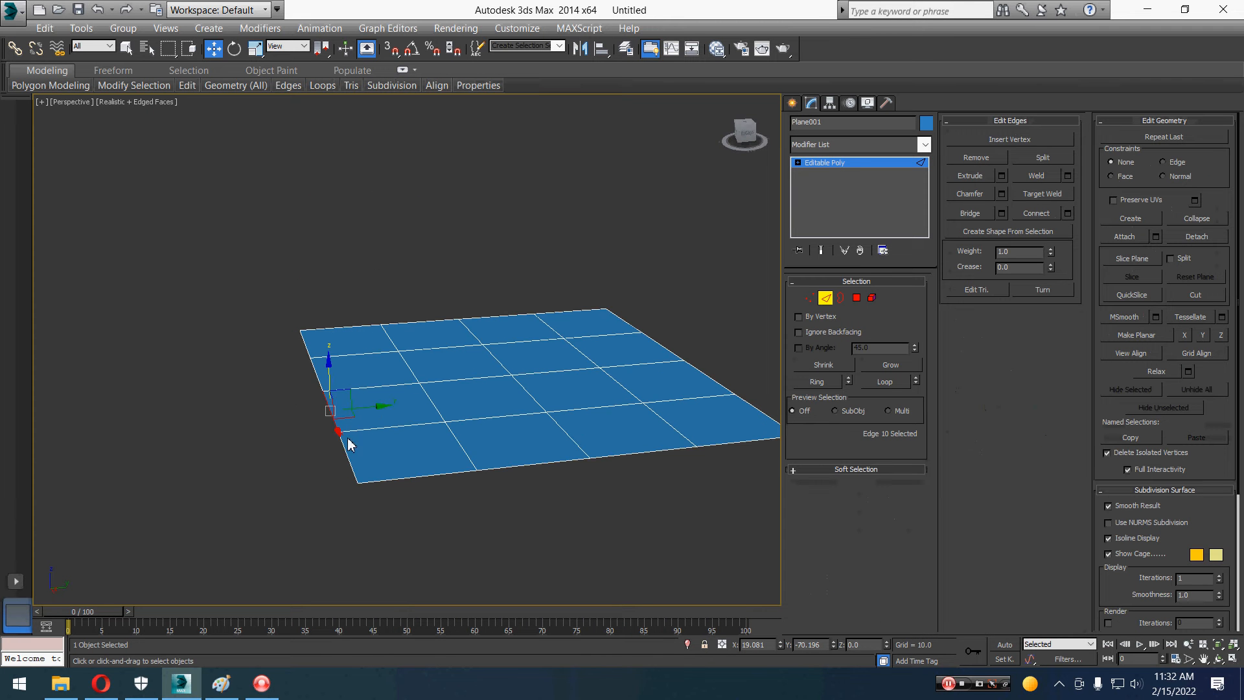
{"action": "left_click_drag", "start_coordinate": [383, 408], "coordinate": [241, 466], "text": "shift"}
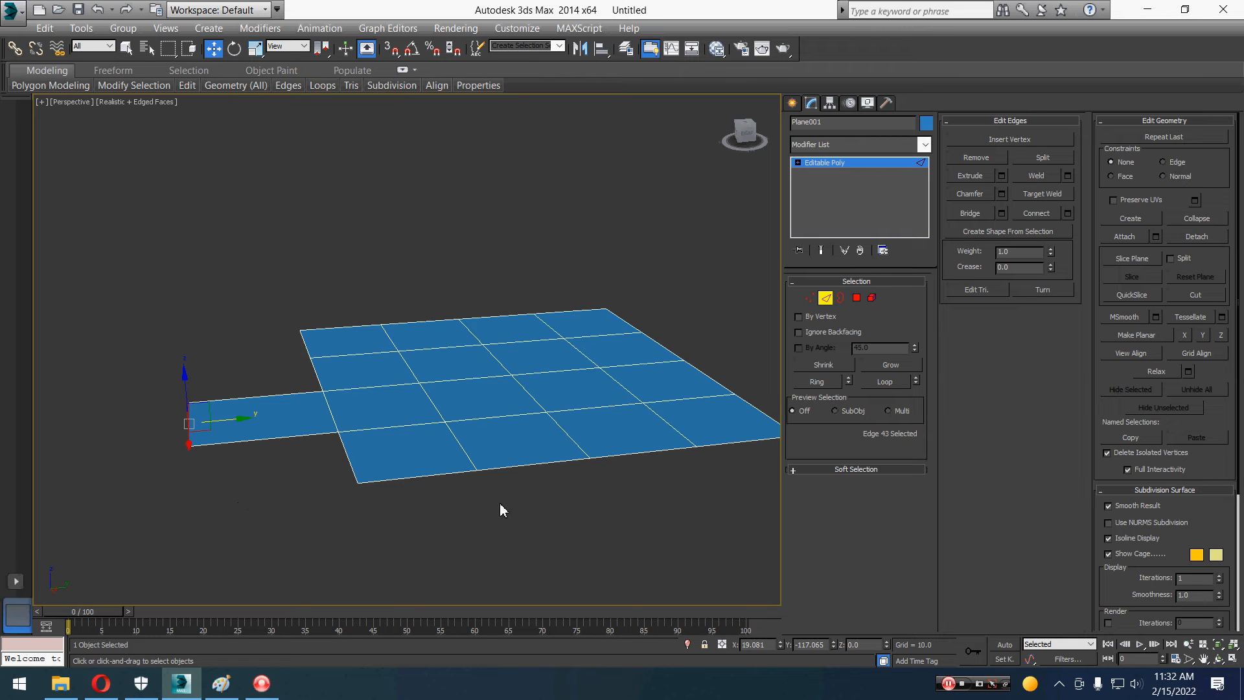
{"action": "key", "text": "ctrl+z"}
{"action": "key", "text": "ctrl+z"}
Select the plane's outer border and extrude it upward about 43 units along Z to form walls.
{"action": "key", "text": "3"}
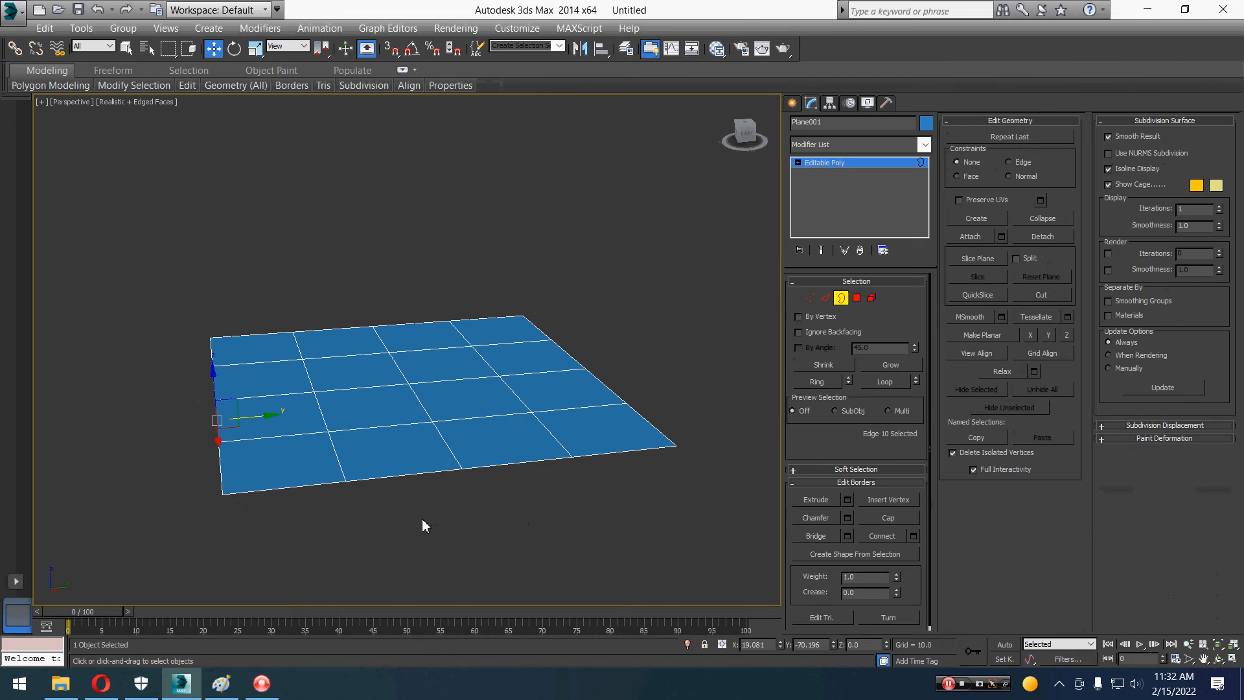
{"action": "left_click", "coordinate": [420, 473]}
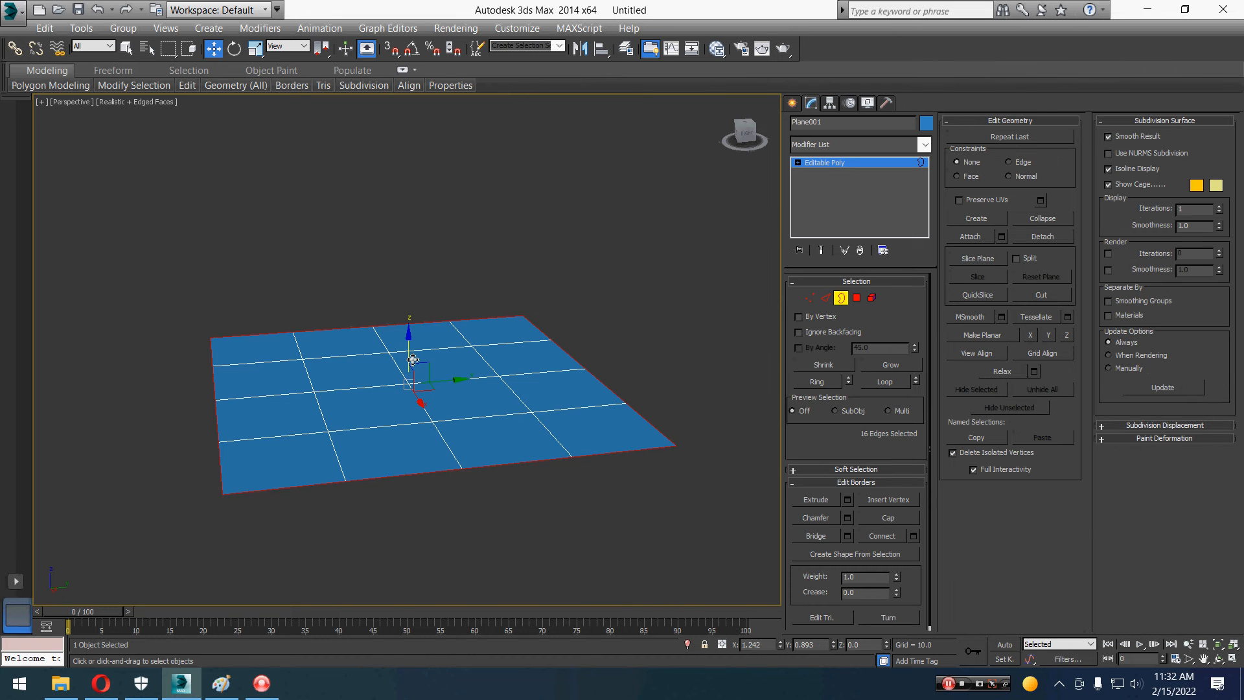
{"action": "left_click_drag", "start_coordinate": [420, 361], "coordinate": [420, 269], "text": "shift"}
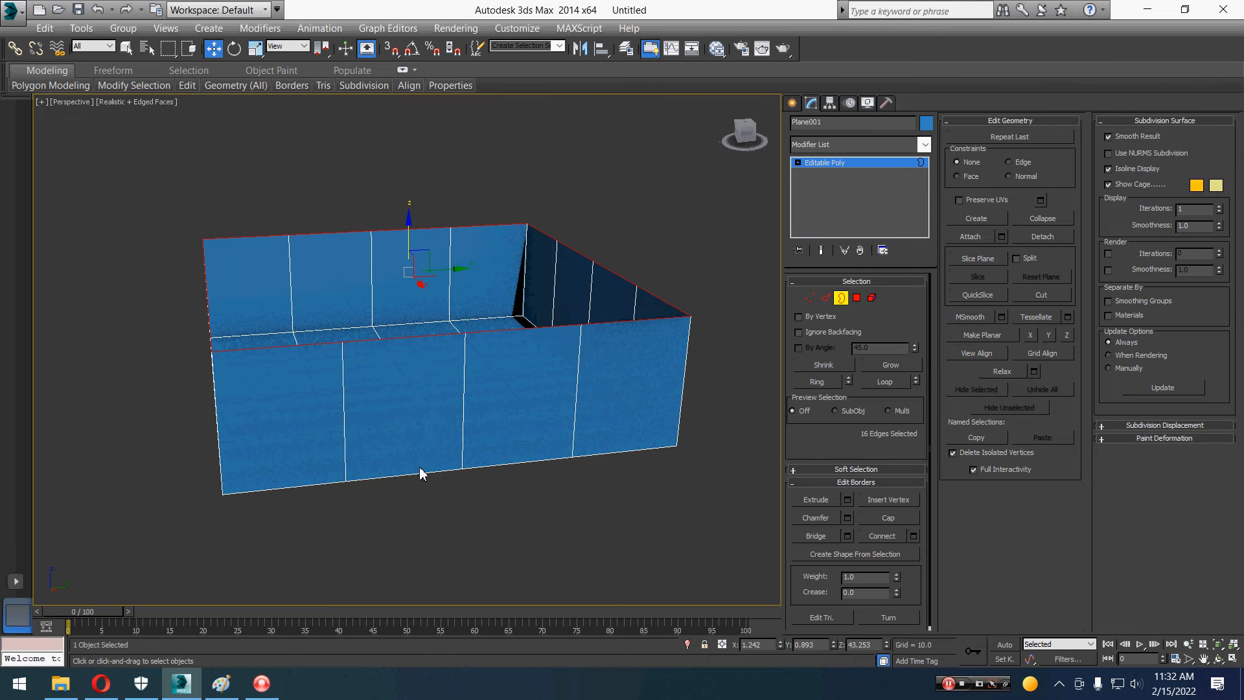
{"action": "middle_click_drag", "start_coordinate": [406, 477], "coordinate": [409, 464], "text": "alt"}
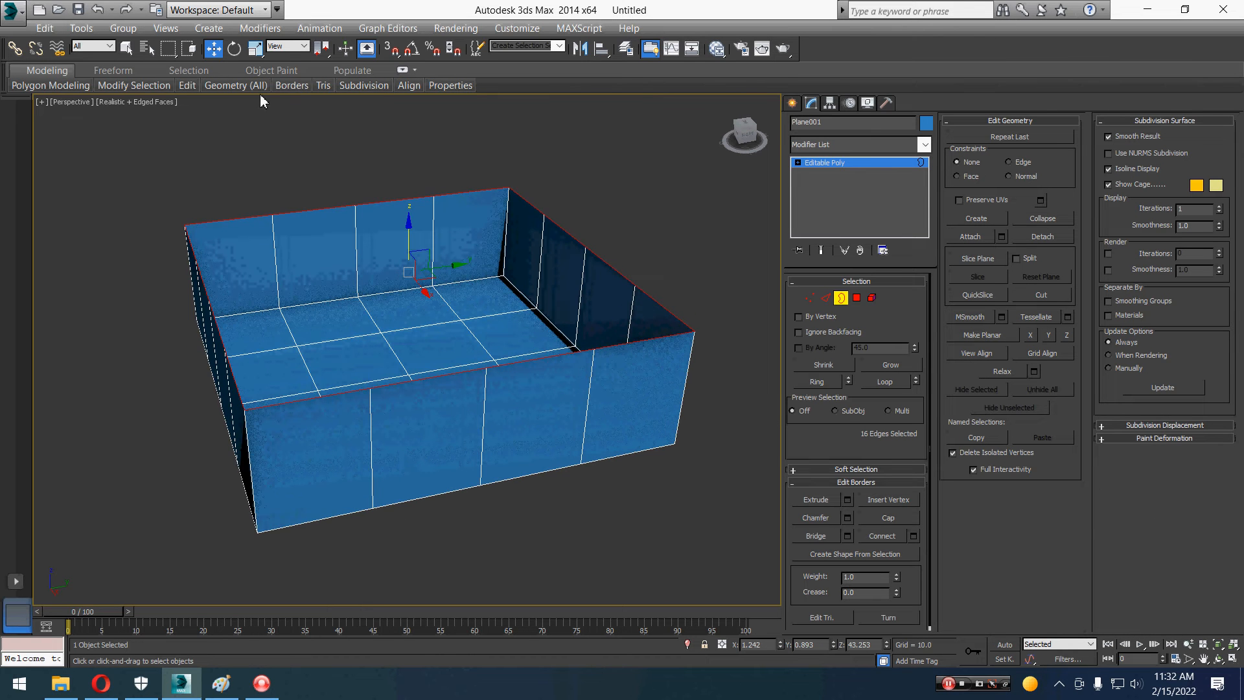
Scale the upper border outward uniformly so the walls flare, and clear the selection.
{"action": "left_click", "coordinate": [255, 48]}
{"action": "left_click_drag", "start_coordinate": [404, 258], "coordinate": [408, 214]}
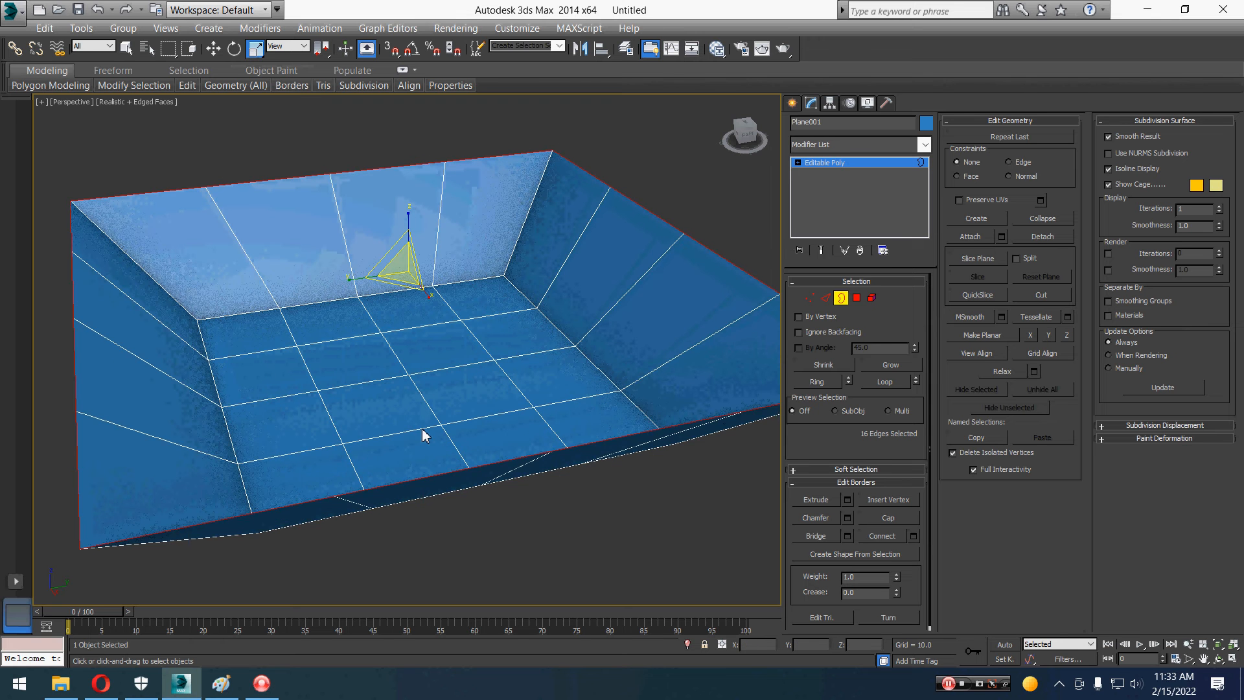
{"action": "scroll", "coordinate": [422, 435], "scroll_direction": "down", "scroll_amount": 4}
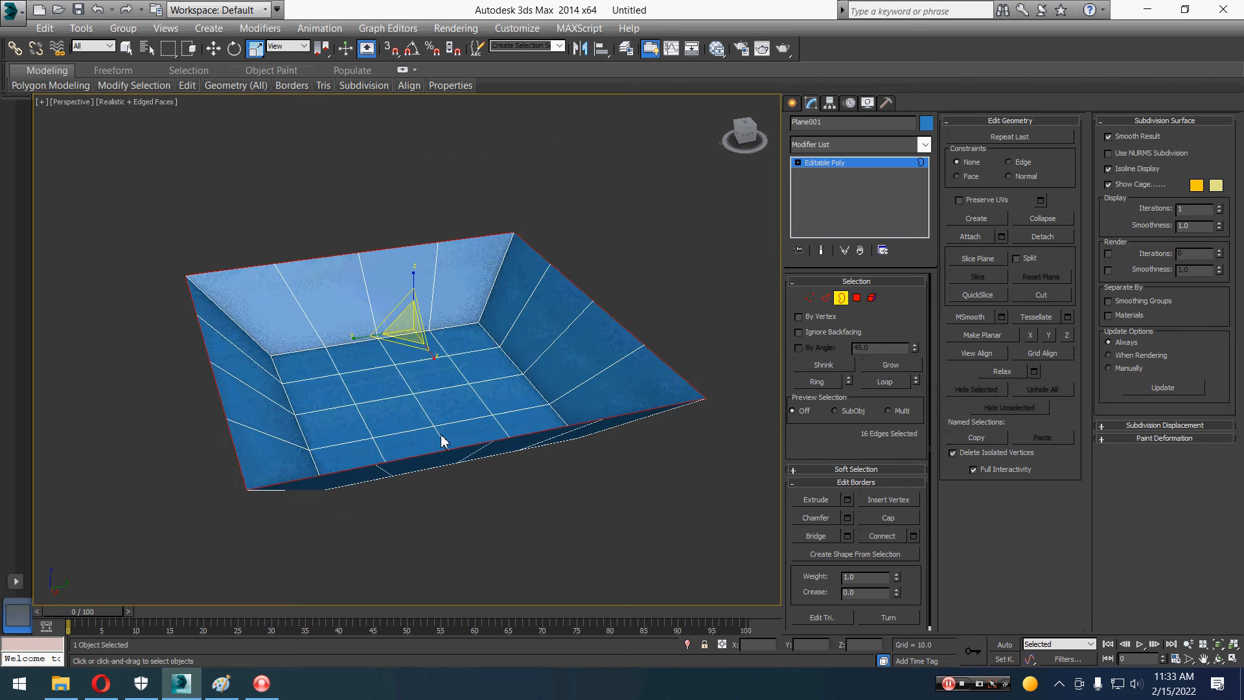
{"action": "key", "text": "w"}
{"action": "left_click", "coordinate": [438, 507]}
{"action": "middle_click_drag", "start_coordinate": [464, 517], "coordinate": [443, 533], "text": "alt"}
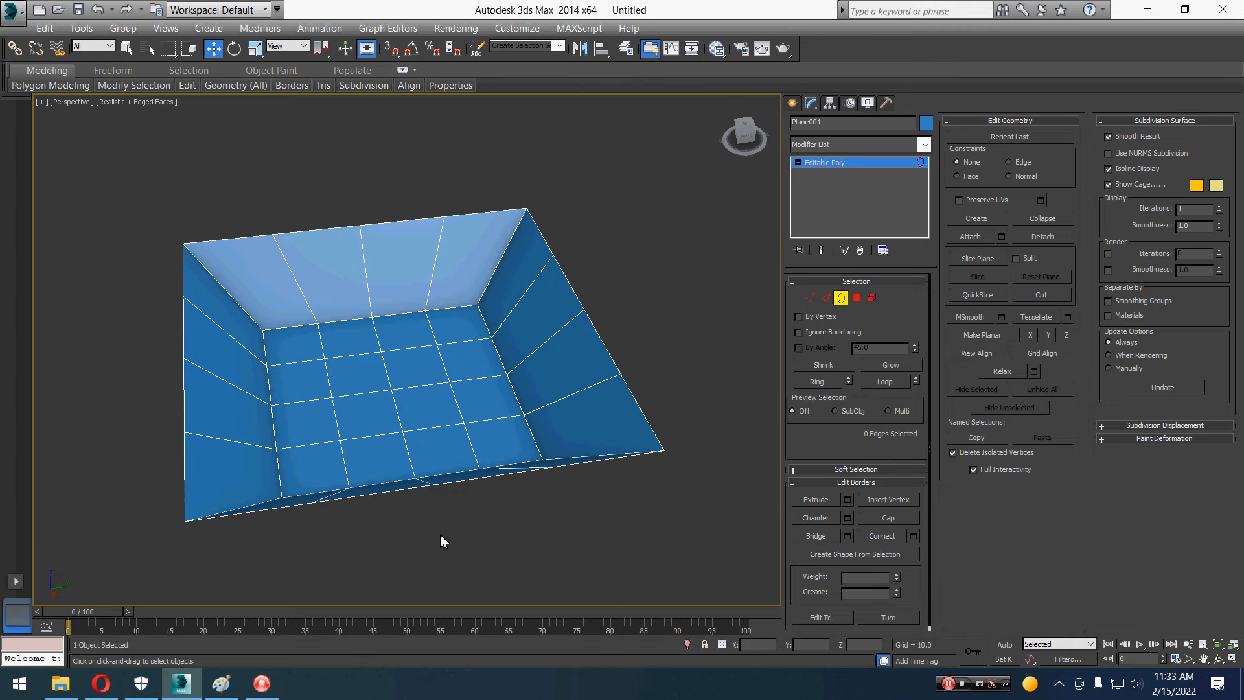
Pick single floor polygons at polygon level, then select the whole mesh at element level.
{"action": "left_click", "coordinate": [855, 299]}
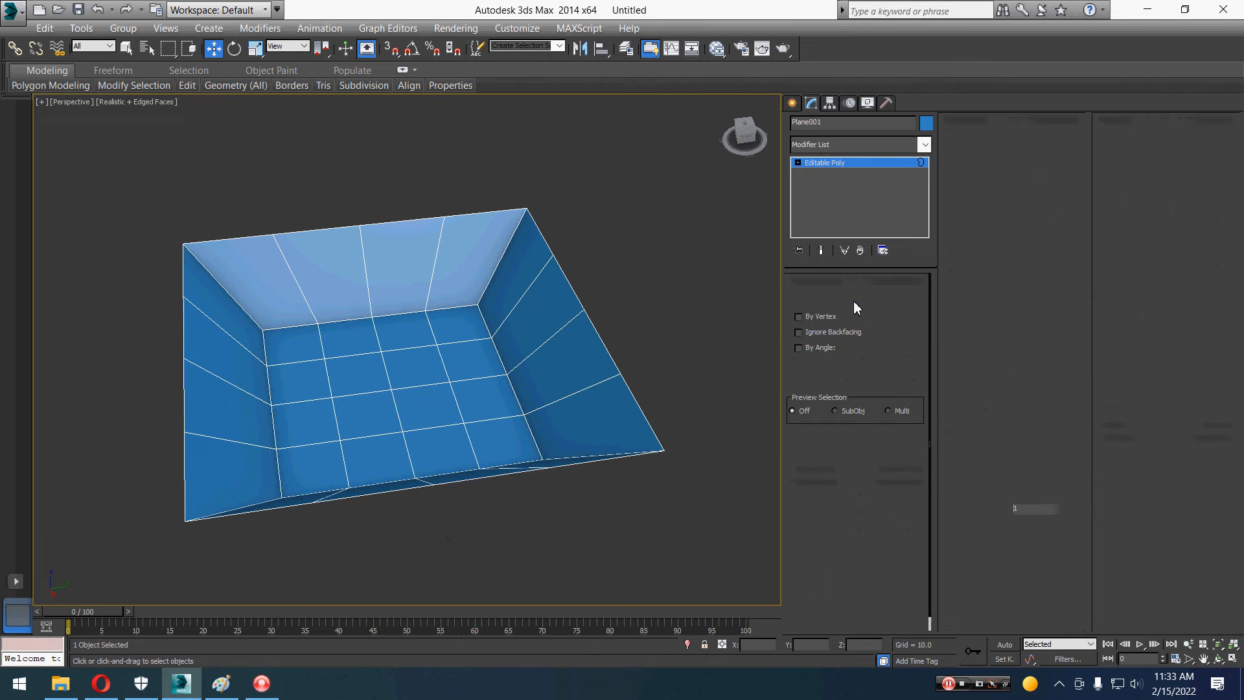
{"action": "left_click", "coordinate": [417, 408]}
{"action": "left_click", "coordinate": [359, 368]}
{"action": "left_click", "coordinate": [410, 365]}
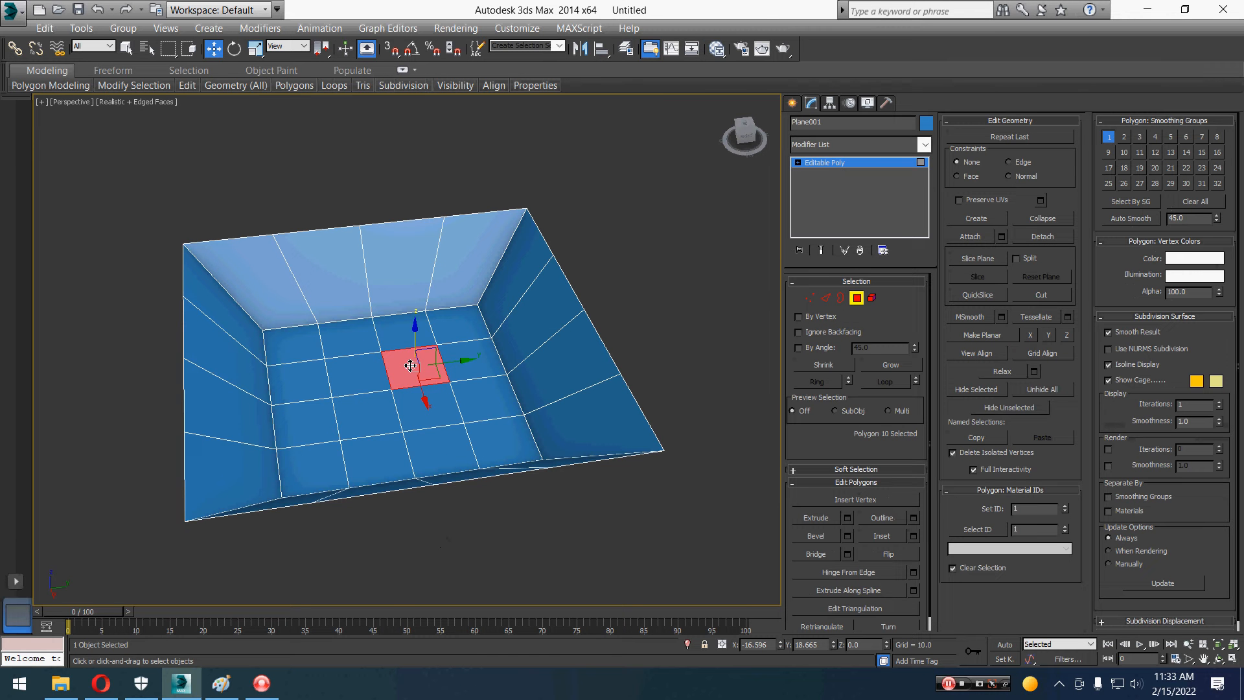
{"action": "left_click", "coordinate": [872, 297]}
{"action": "left_click", "coordinate": [514, 350]}
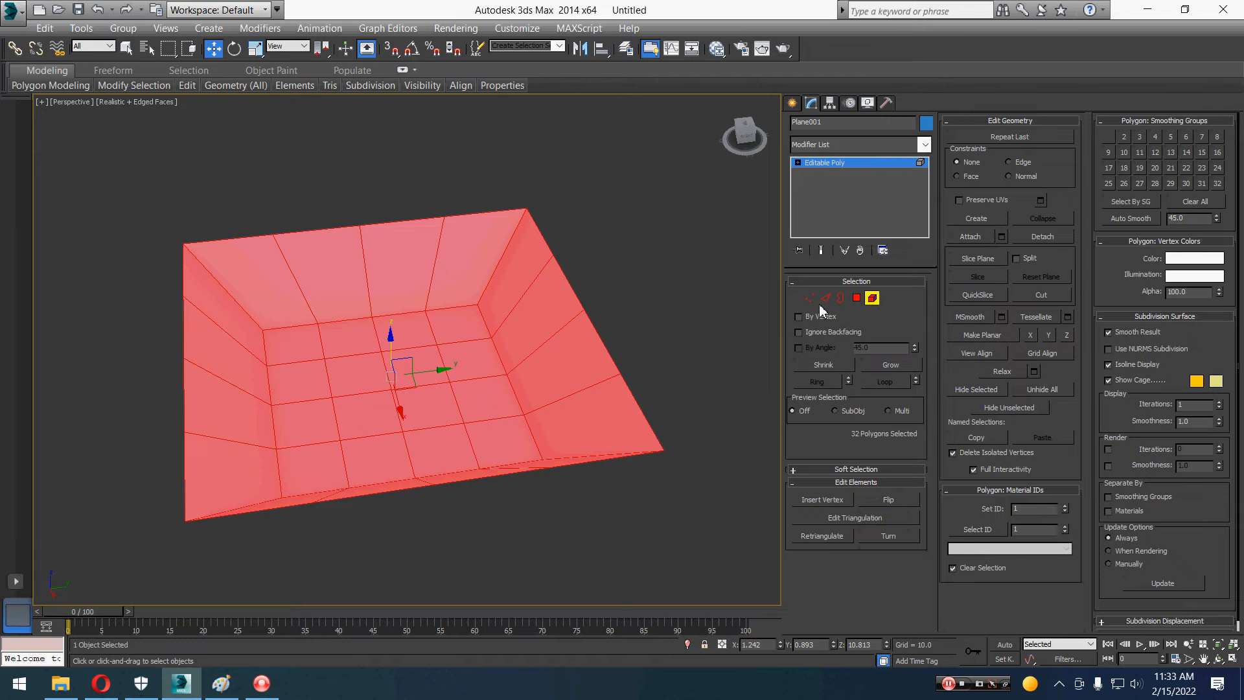
Return to polygon level and select the four central polygons of the floor.
{"action": "left_click", "coordinate": [871, 297]}
{"action": "key", "text": "4"}
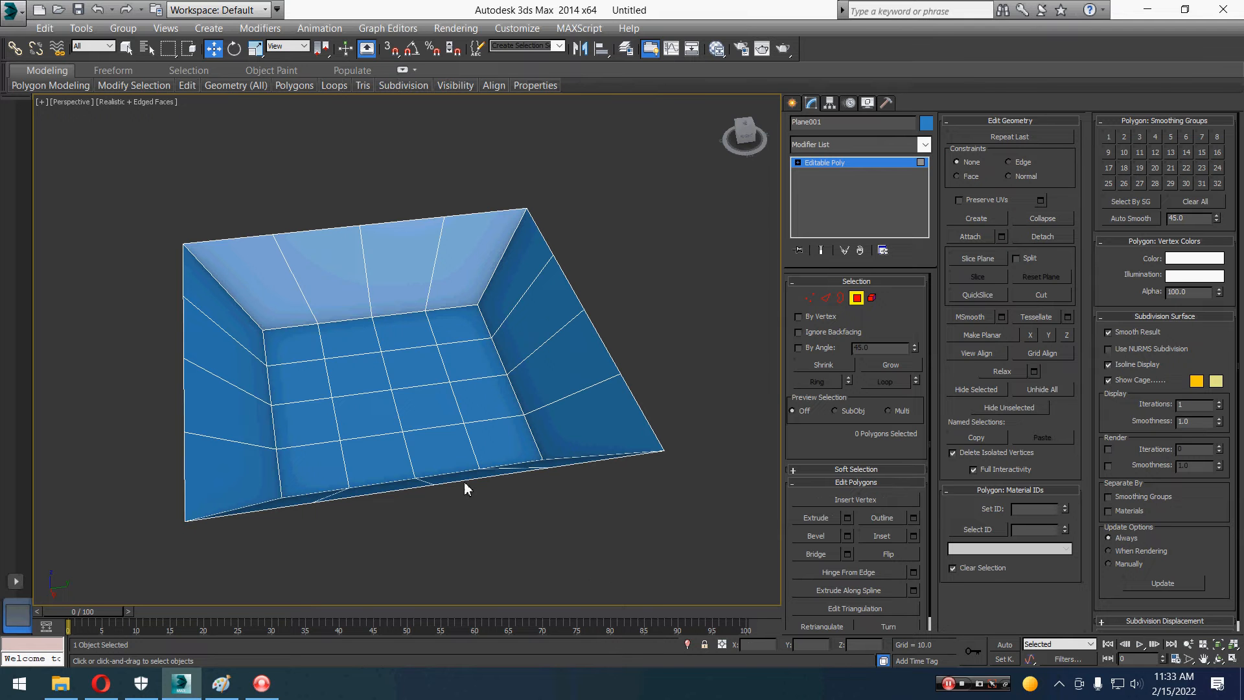
{"action": "left_click", "coordinate": [427, 410]}
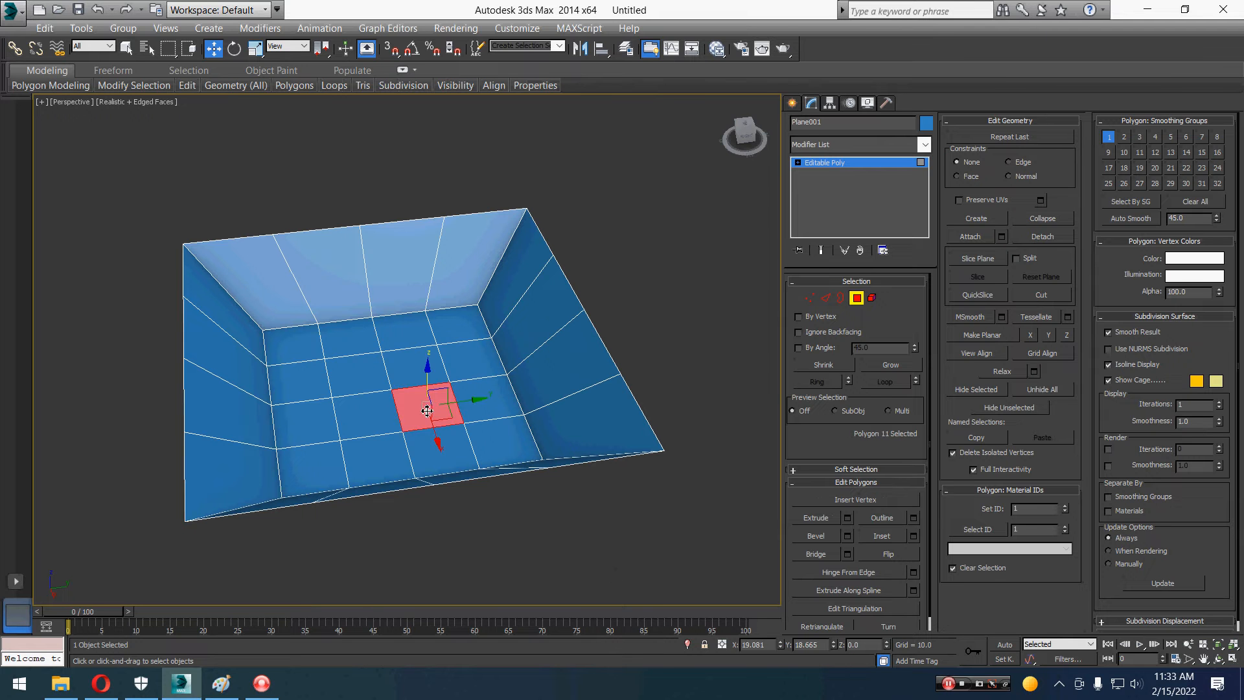
{"action": "left_click", "coordinate": [358, 409], "text": "ctrl"}
{"action": "left_click", "coordinate": [358, 376], "text": "ctrl"}
{"action": "left_click", "coordinate": [422, 363], "text": "ctrl"}
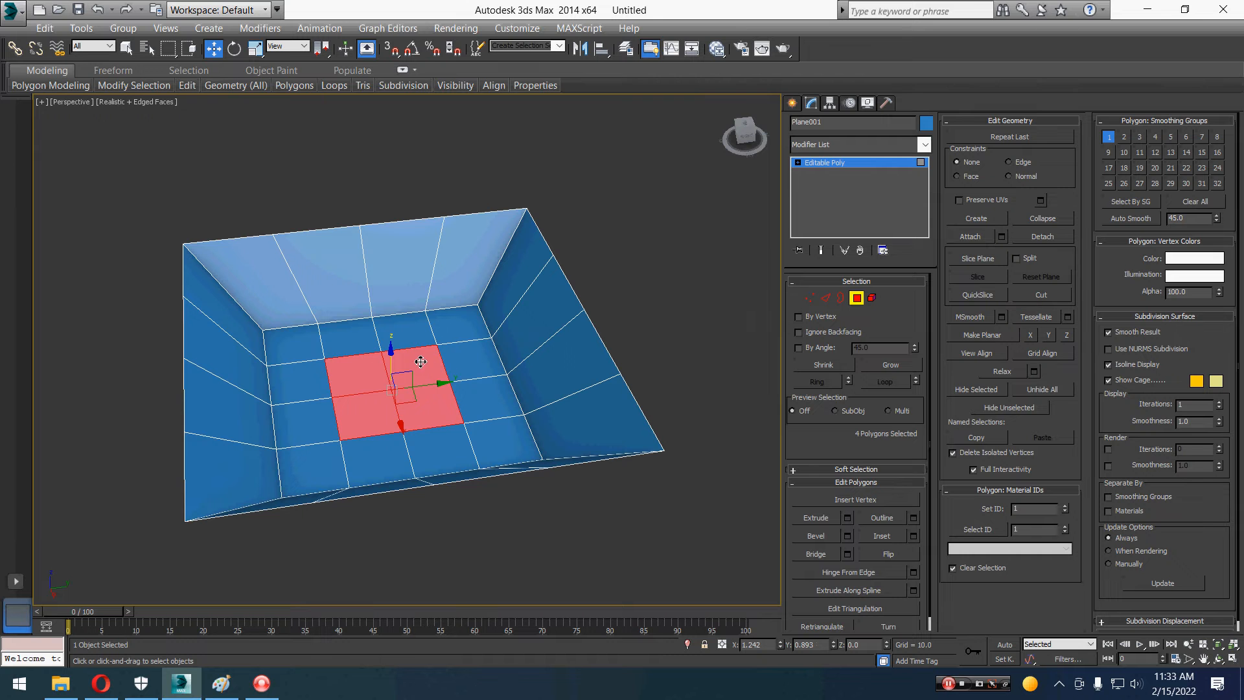
{"action": "key", "text": "z"}
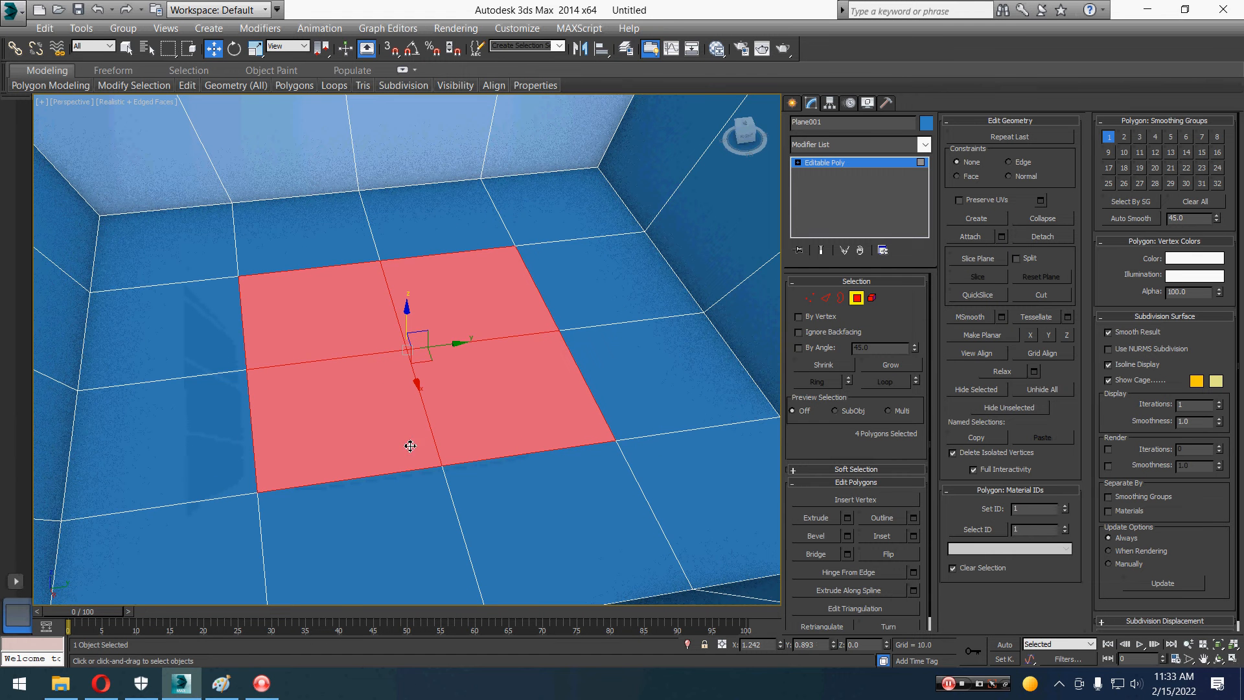
{"action": "middle_click_drag", "start_coordinate": [375, 447], "coordinate": [436, 466], "text": "alt"}
{"action": "scroll", "coordinate": [434, 421], "scroll_direction": "down", "scroll_amount": 5}
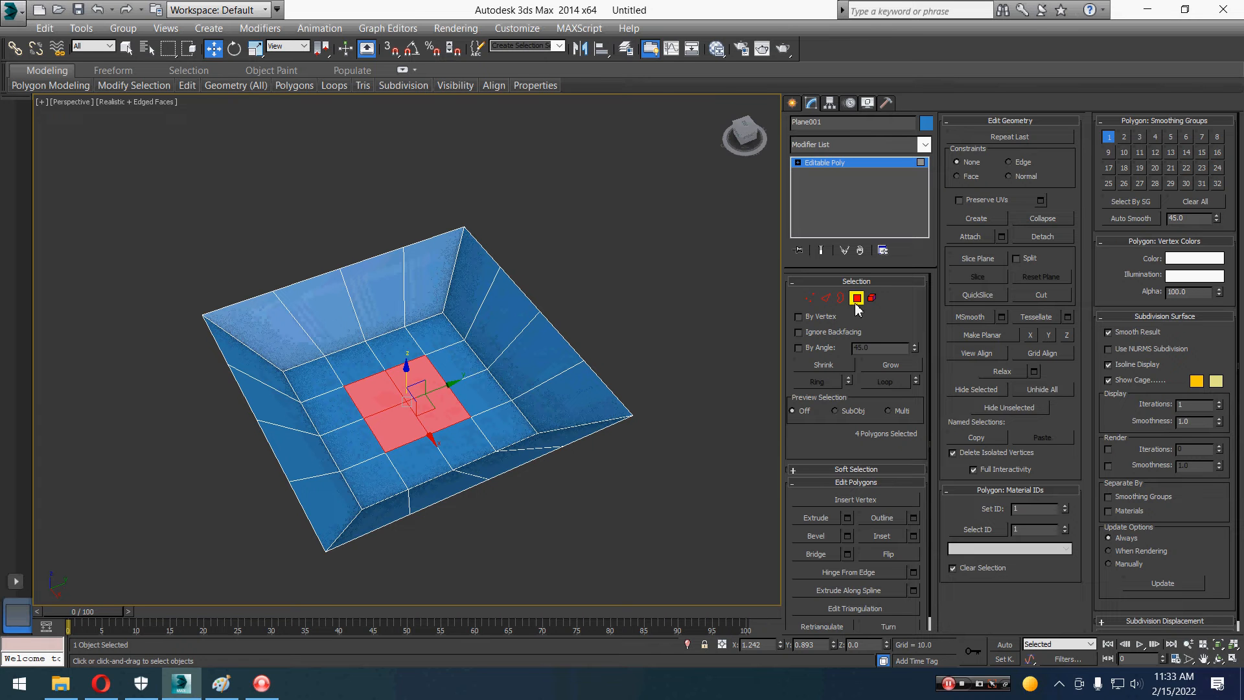
Extrude the four selected floor polygons upward about 161.3 units and continue with another extrusion.
{"action": "left_click", "coordinate": [856, 282]}
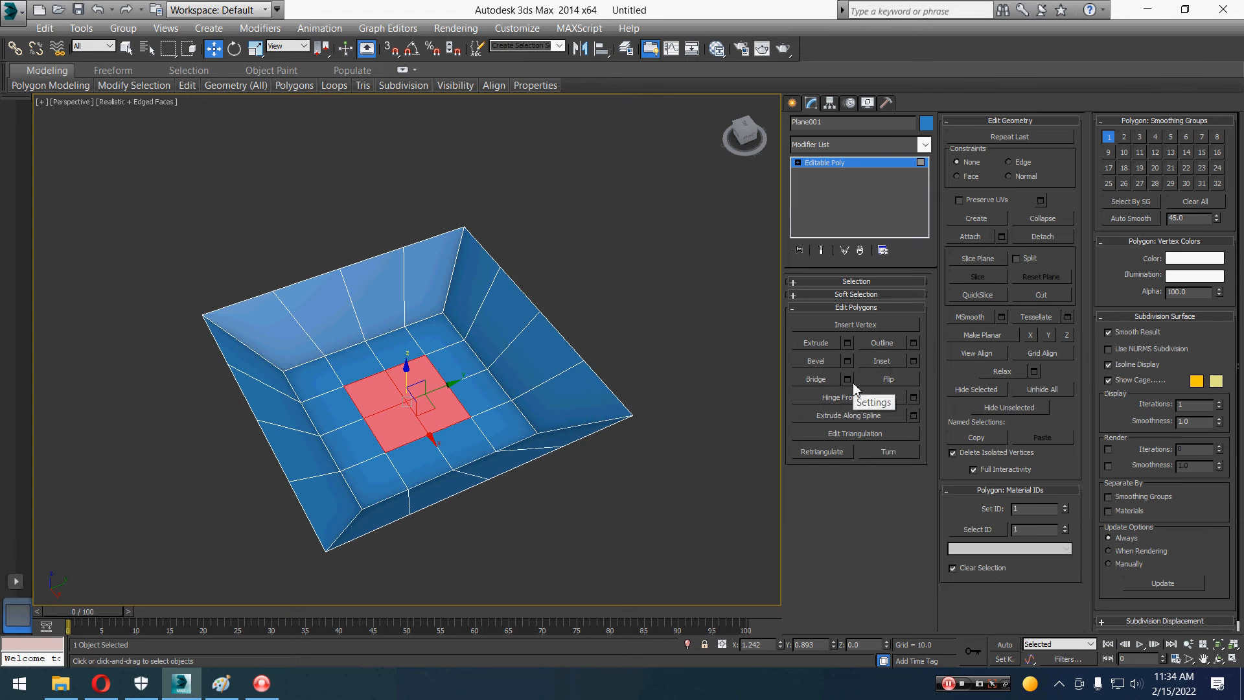
{"action": "left_click", "coordinate": [847, 343]}
{"action": "middle_click_drag", "start_coordinate": [598, 457], "coordinate": [563, 430]}
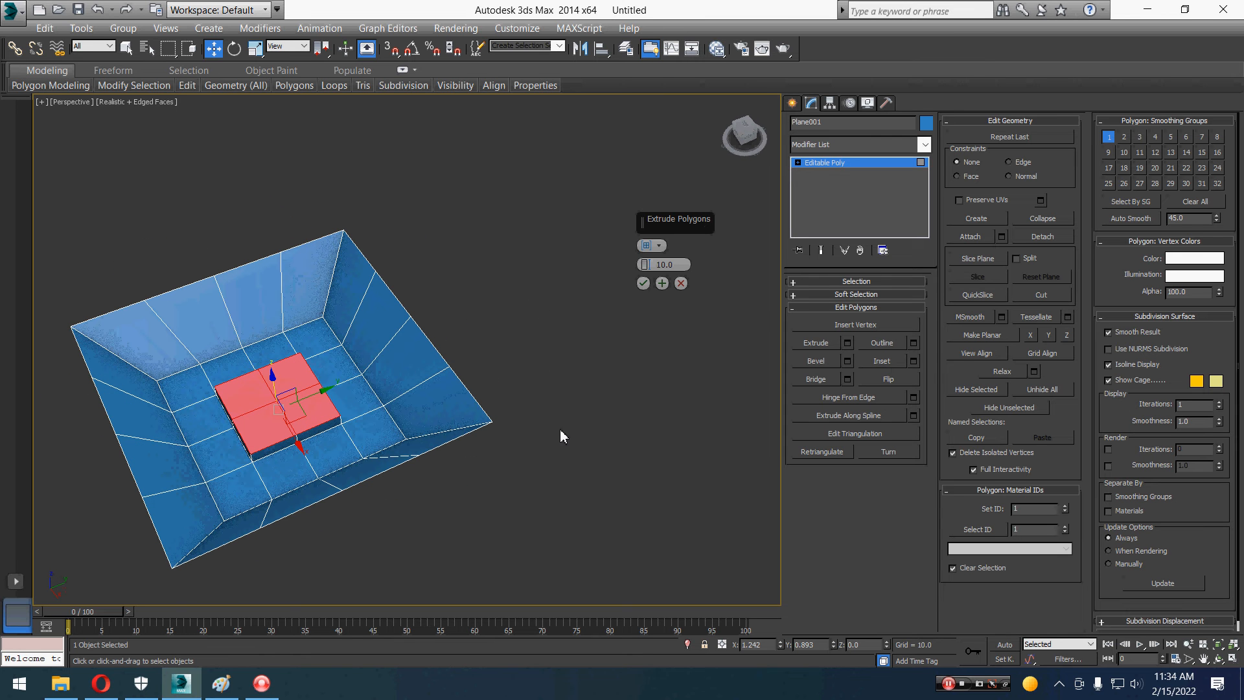
{"action": "left_click_drag", "start_coordinate": [646, 265], "coordinate": [625, 282]}
{"action": "middle_click_drag", "start_coordinate": [581, 399], "coordinate": [681, 363], "text": "alt"}
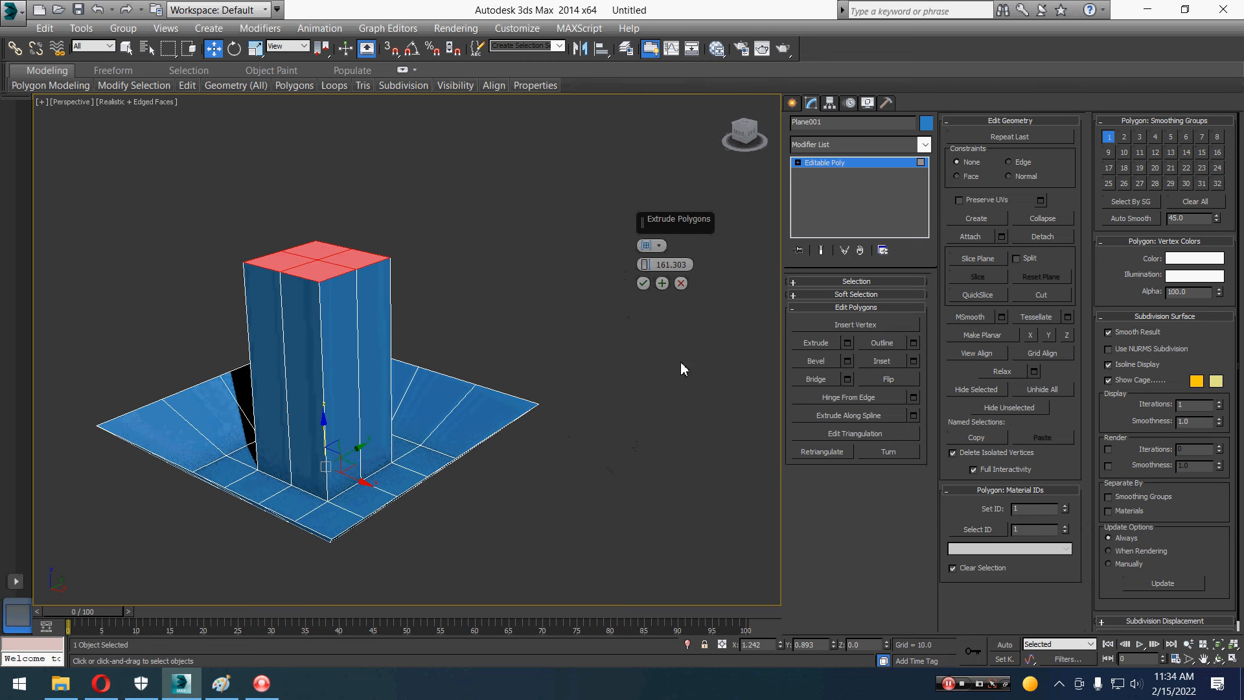
{"action": "left_click", "coordinate": [662, 283]}
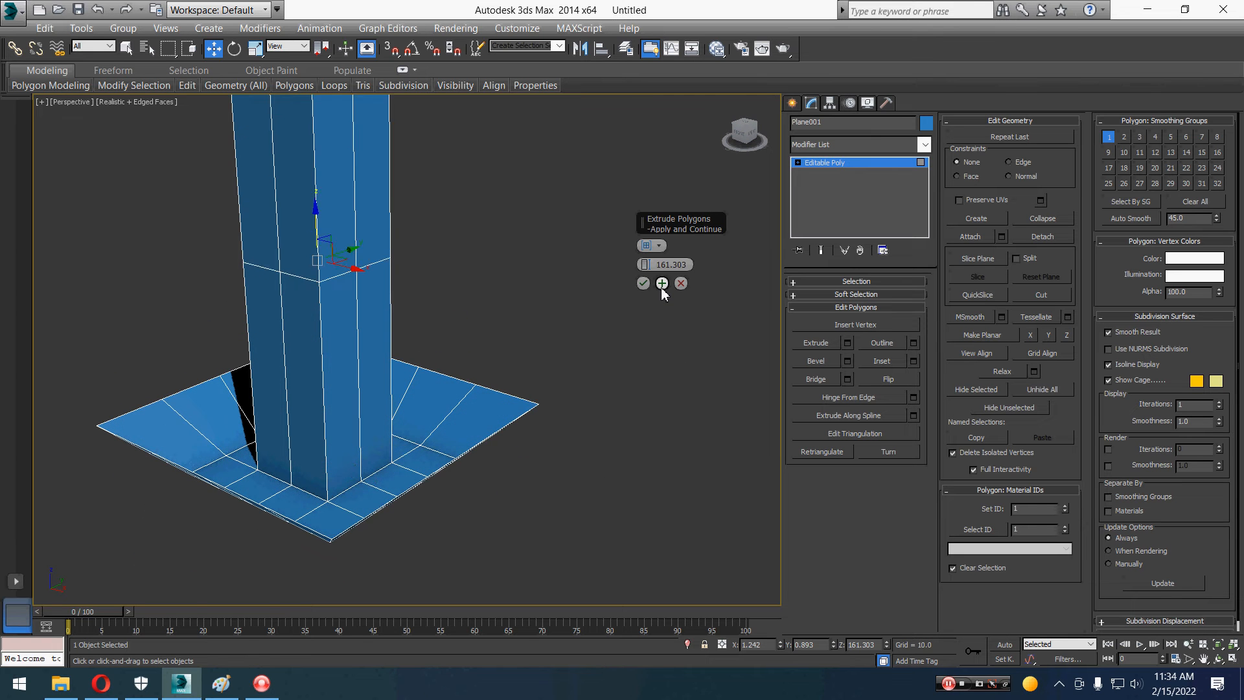
Set the extrusion height to about 12.16 and apply it four times on top of the column.
{"action": "middle_click_drag", "start_coordinate": [440, 327], "coordinate": [608, 426], "text": "alt"}
{"action": "left_click_drag", "start_coordinate": [645, 264], "coordinate": [643, 220]}
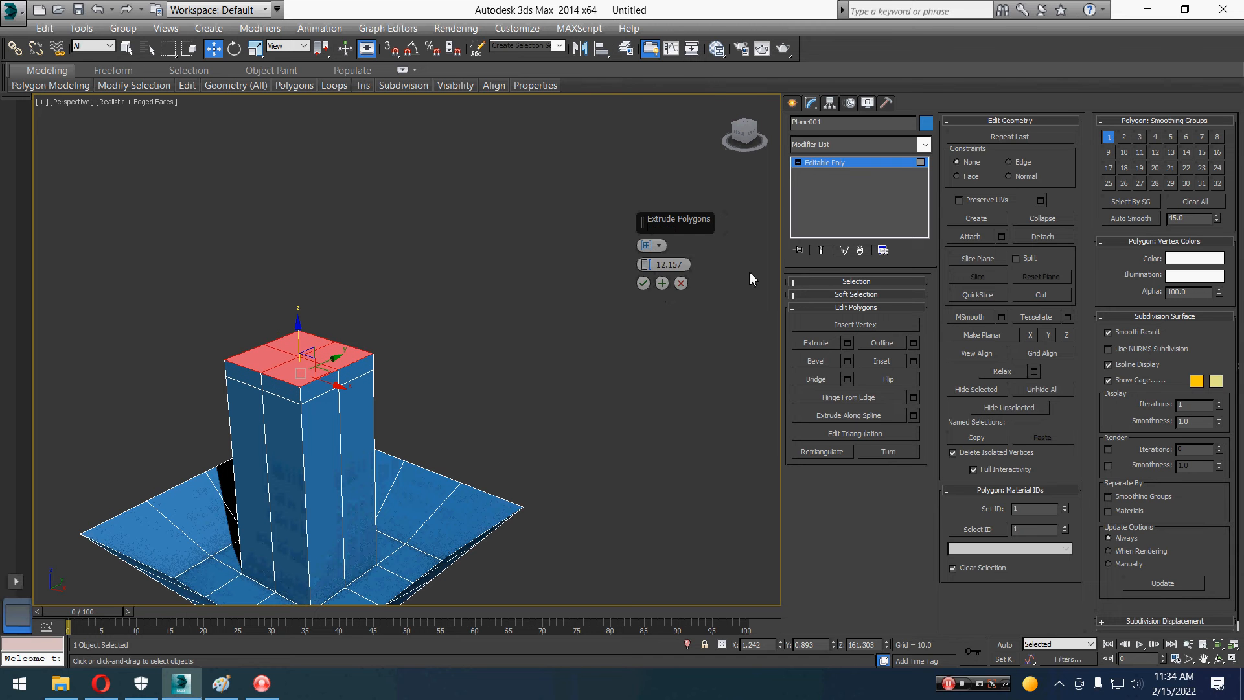
{"action": "left_click", "coordinate": [662, 283]}
{"action": "left_click", "coordinate": [661, 283]}
{"action": "left_click", "coordinate": [661, 283]}
{"action": "left_click", "coordinate": [662, 283]}
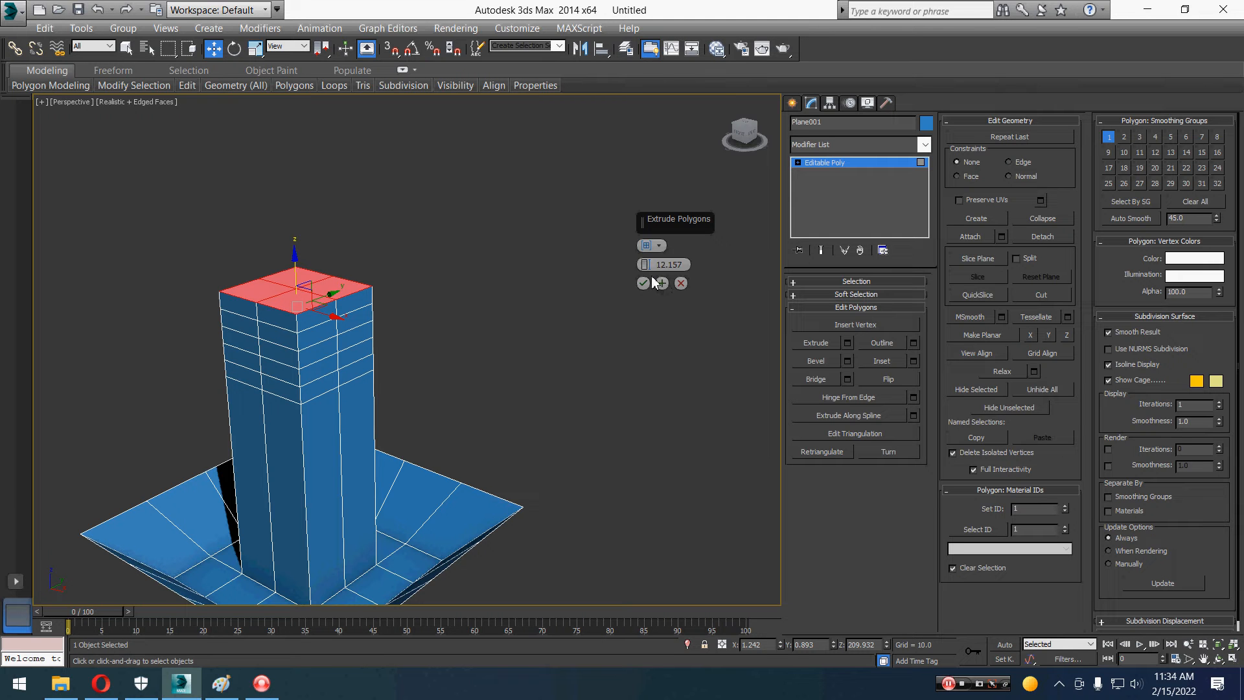
Extrude the column's top polygons a further 60.77 units and leave polygon level.
{"action": "left_click_drag", "start_coordinate": [645, 264], "coordinate": [641, 7]}
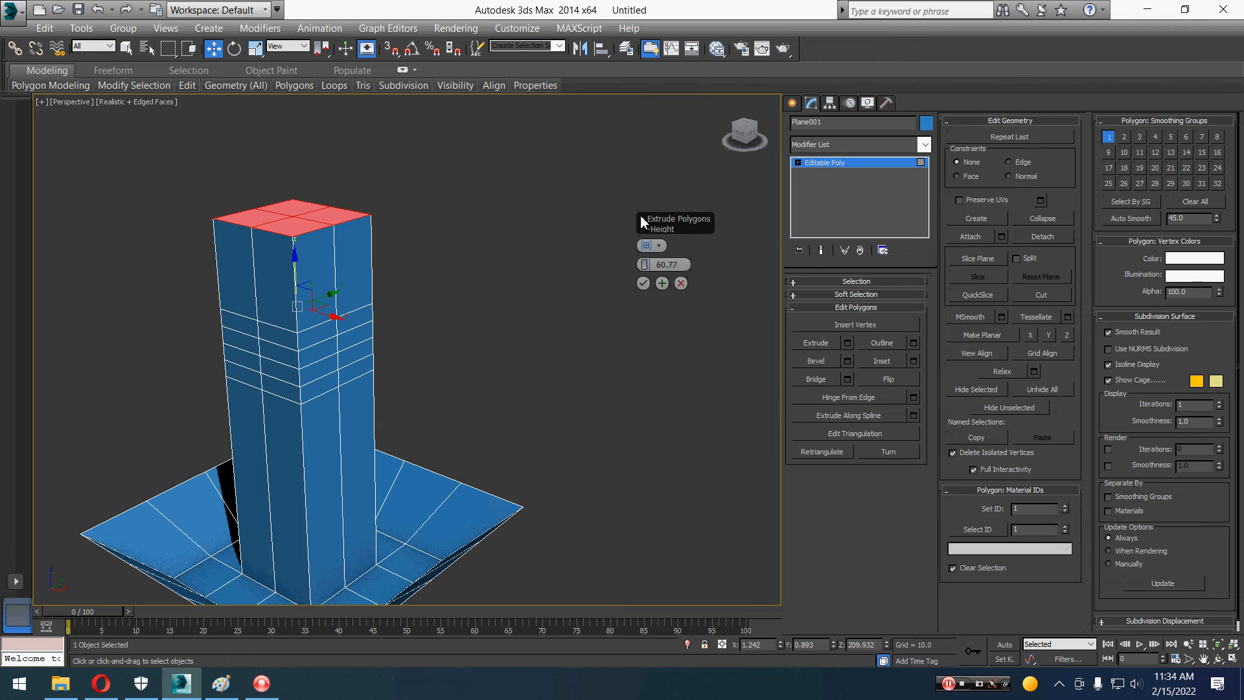
{"action": "left_click", "coordinate": [643, 281]}
{"action": "middle_click_drag", "start_coordinate": [555, 344], "coordinate": [548, 328]}
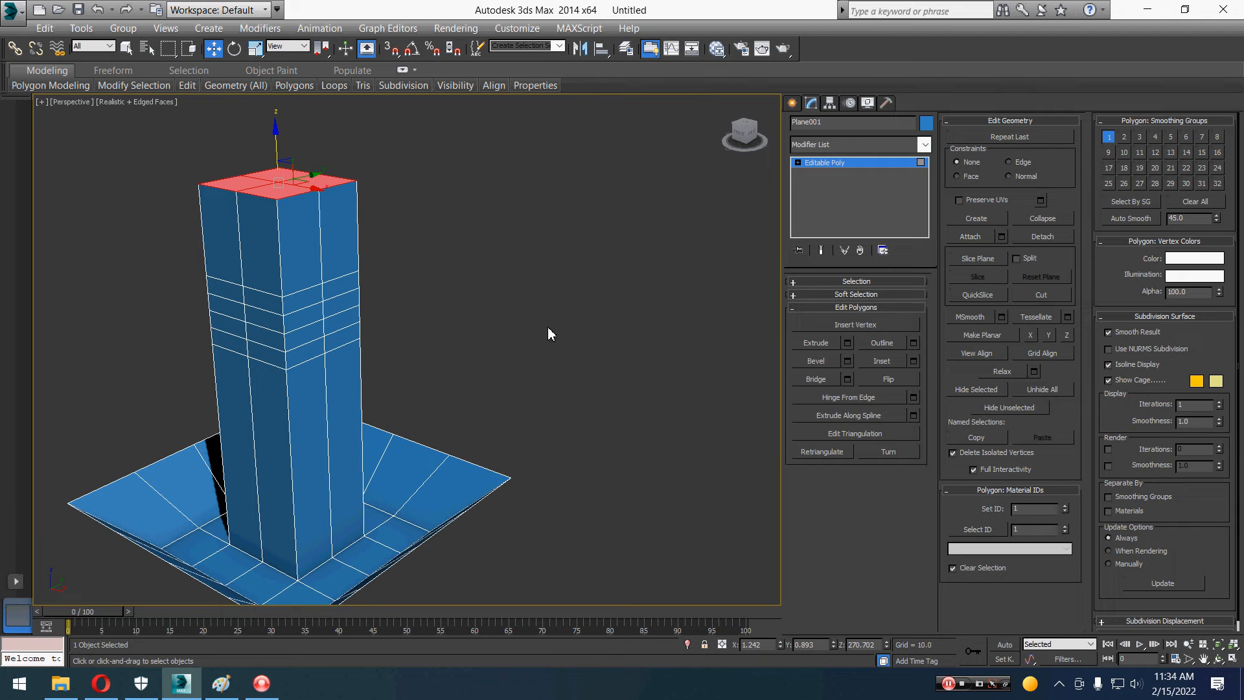
{"action": "left_click", "coordinate": [835, 168]}
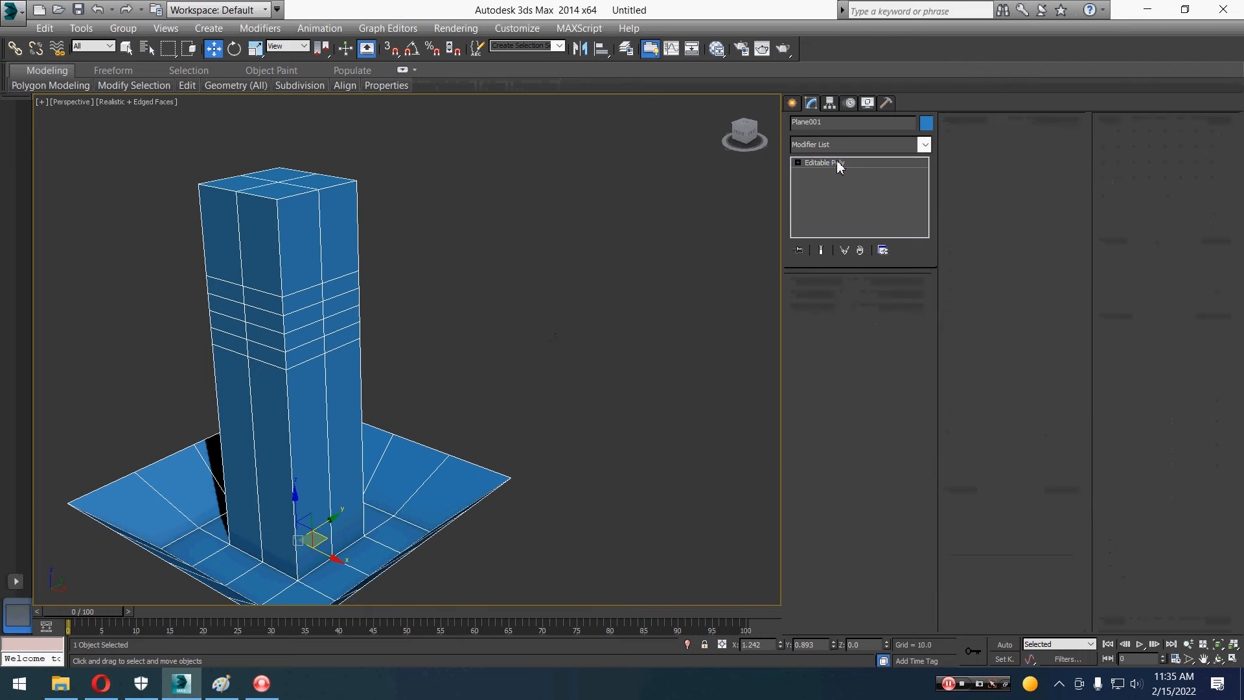
Switch to edge level and select the outer row of rim edges along one side of the flared base.
{"action": "left_click", "coordinate": [581, 468]}
{"action": "middle_click_drag", "start_coordinate": [580, 523], "coordinate": [649, 401], "text": "alt"}
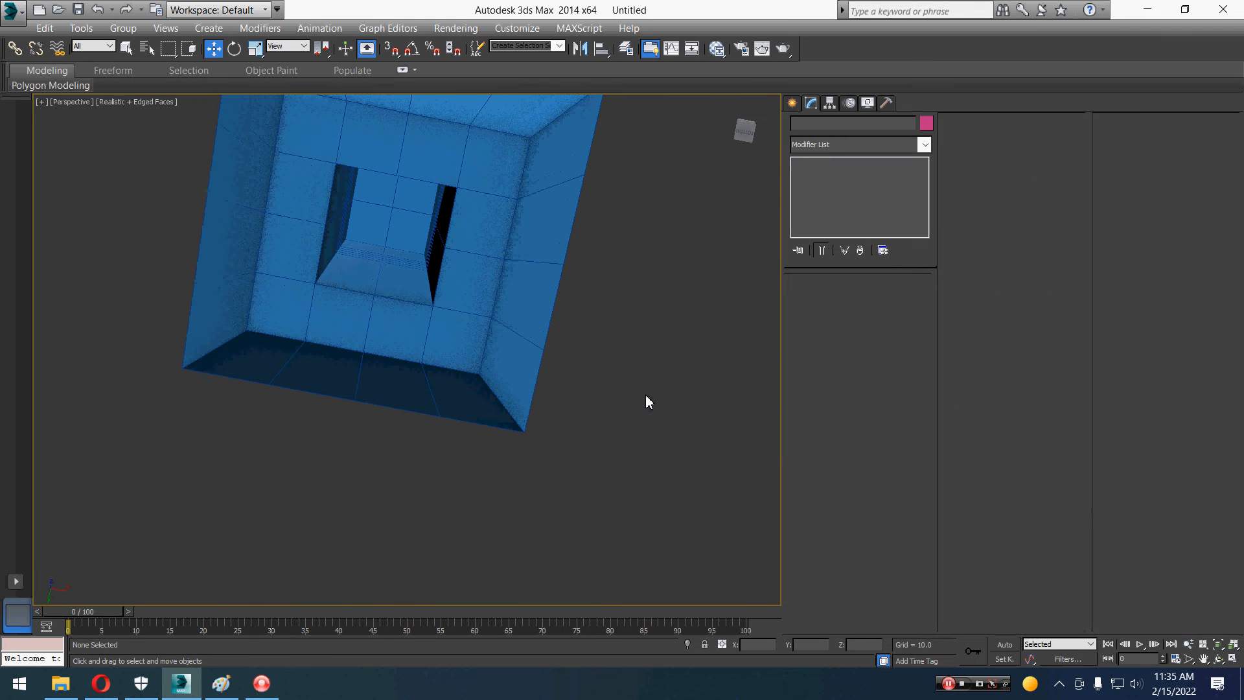
{"action": "middle_click_drag", "start_coordinate": [645, 397], "coordinate": [575, 452], "text": "alt"}
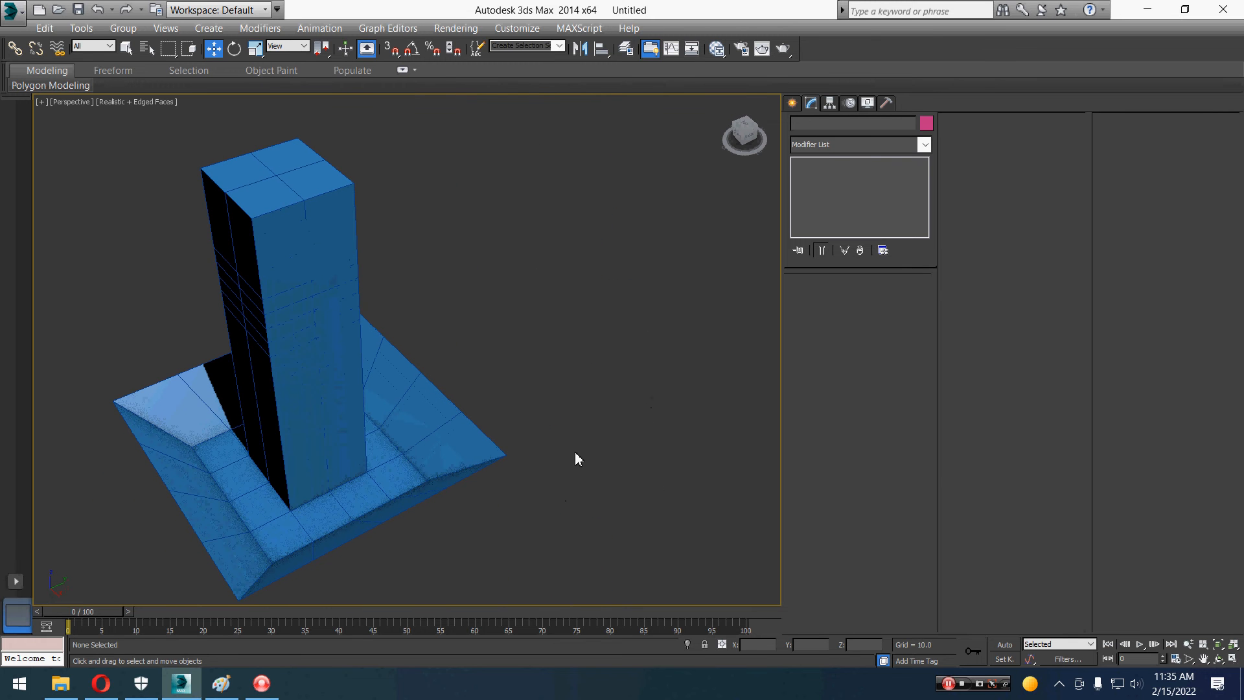
{"action": "left_click", "coordinate": [416, 492]}
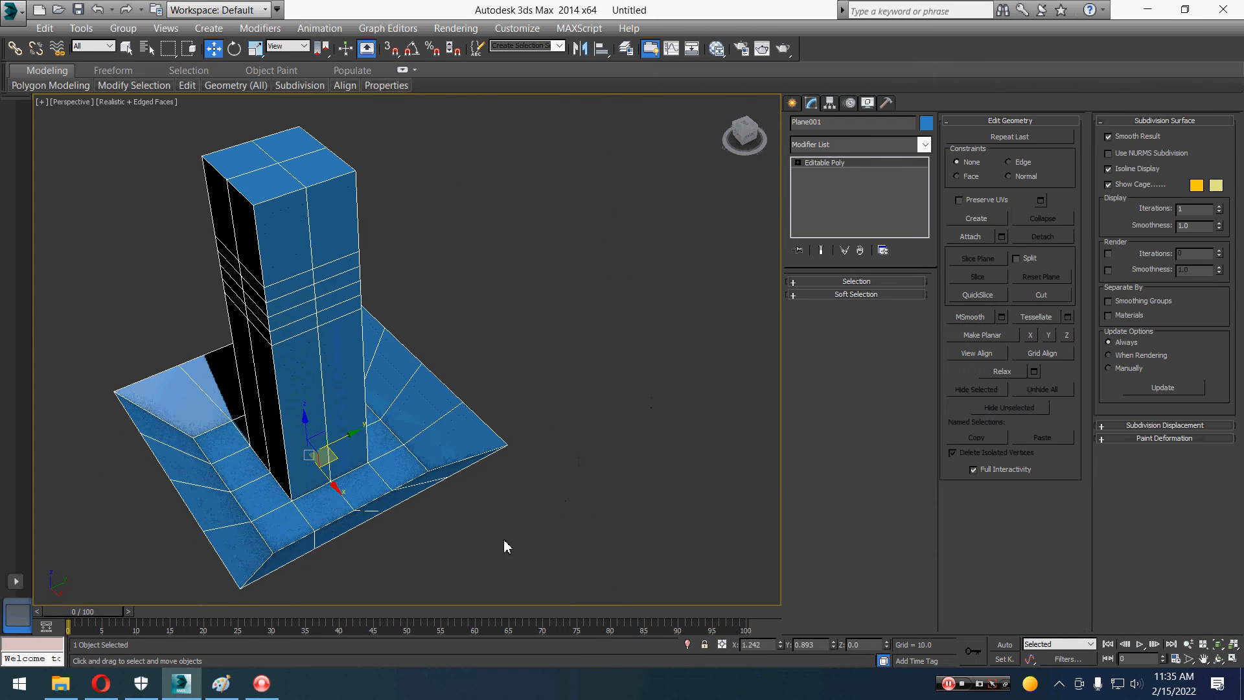
{"action": "key", "text": "2"}
{"action": "middle_click_drag", "start_coordinate": [549, 528], "coordinate": [503, 521], "text": "alt"}
{"action": "left_click", "coordinate": [454, 368]}
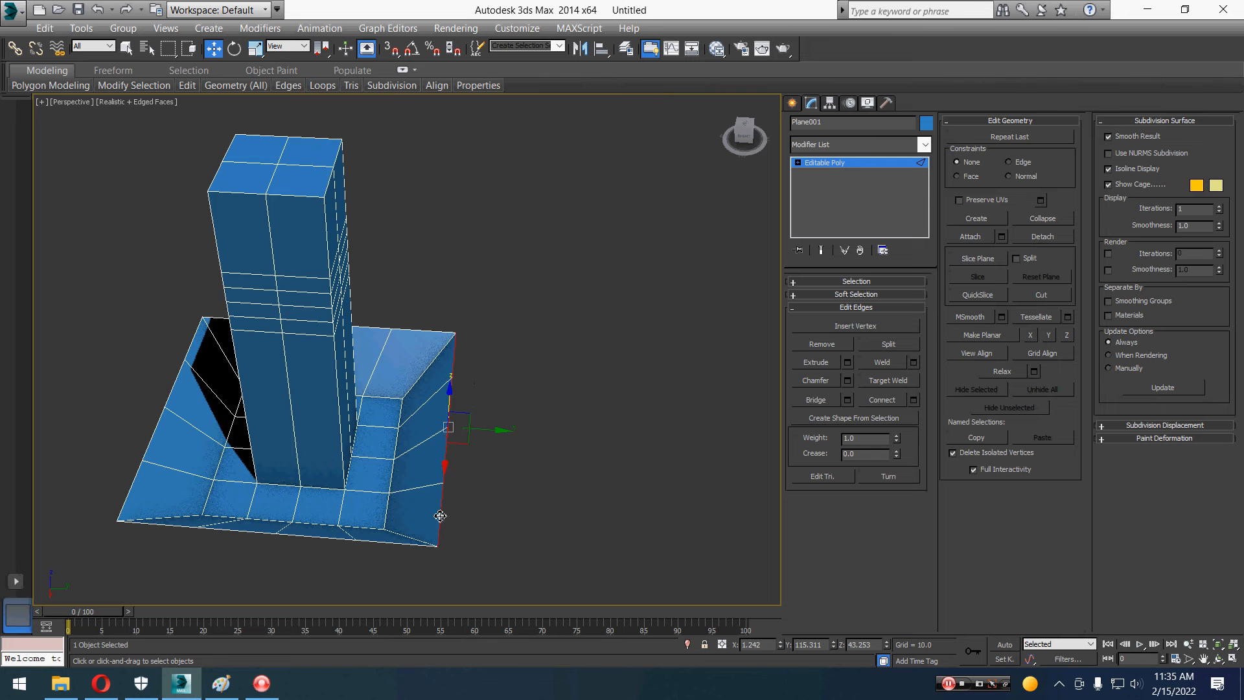
Extend the selected rim edges outward along Y as a flat strip of four segments, ending at about Y 568.
{"action": "middle_click_drag", "start_coordinate": [528, 543], "coordinate": [478, 522]}
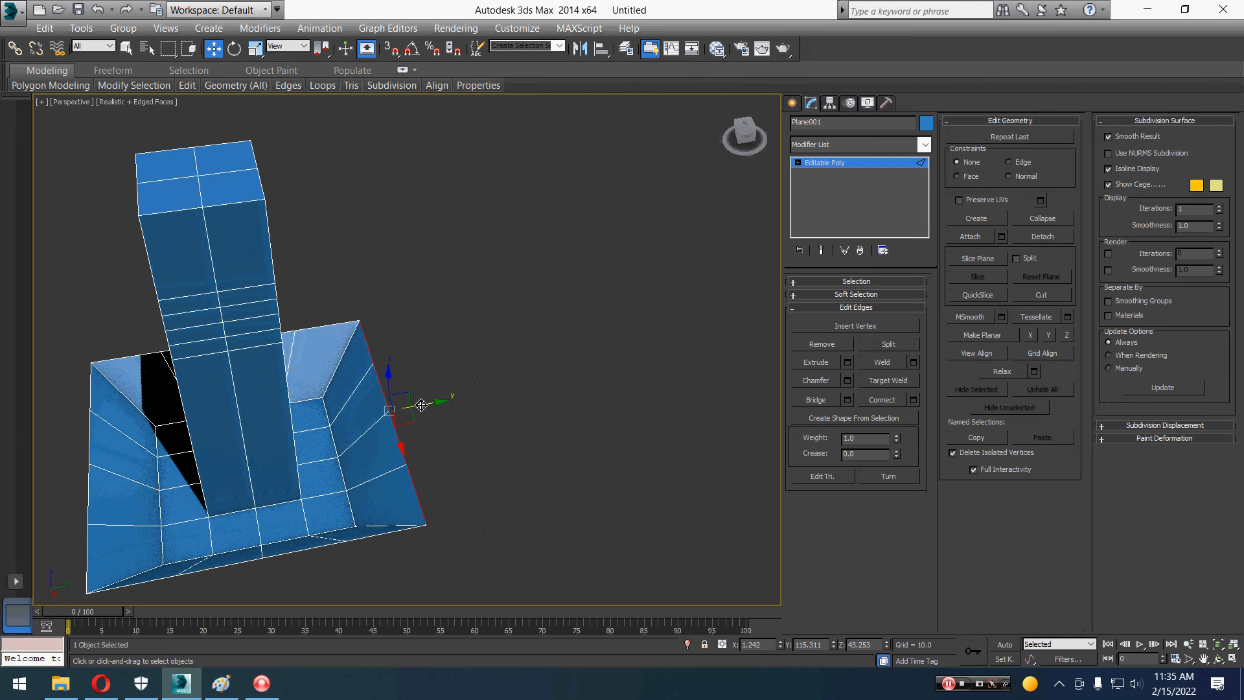
{"action": "left_click_drag", "start_coordinate": [428, 408], "coordinate": [780, 342], "text": "shift"}
{"action": "middle_click_drag", "start_coordinate": [603, 508], "coordinate": [578, 507], "text": "alt"}
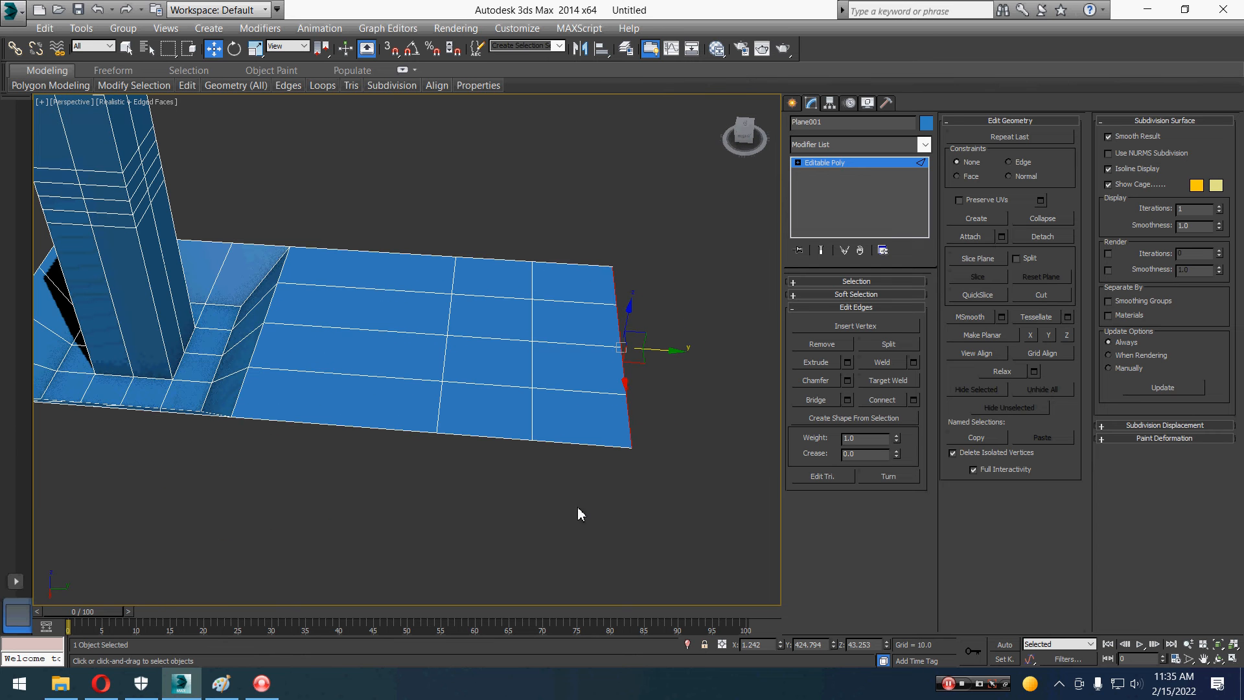
{"action": "scroll", "coordinate": [487, 512], "scroll_direction": "down", "scroll_amount": 4}
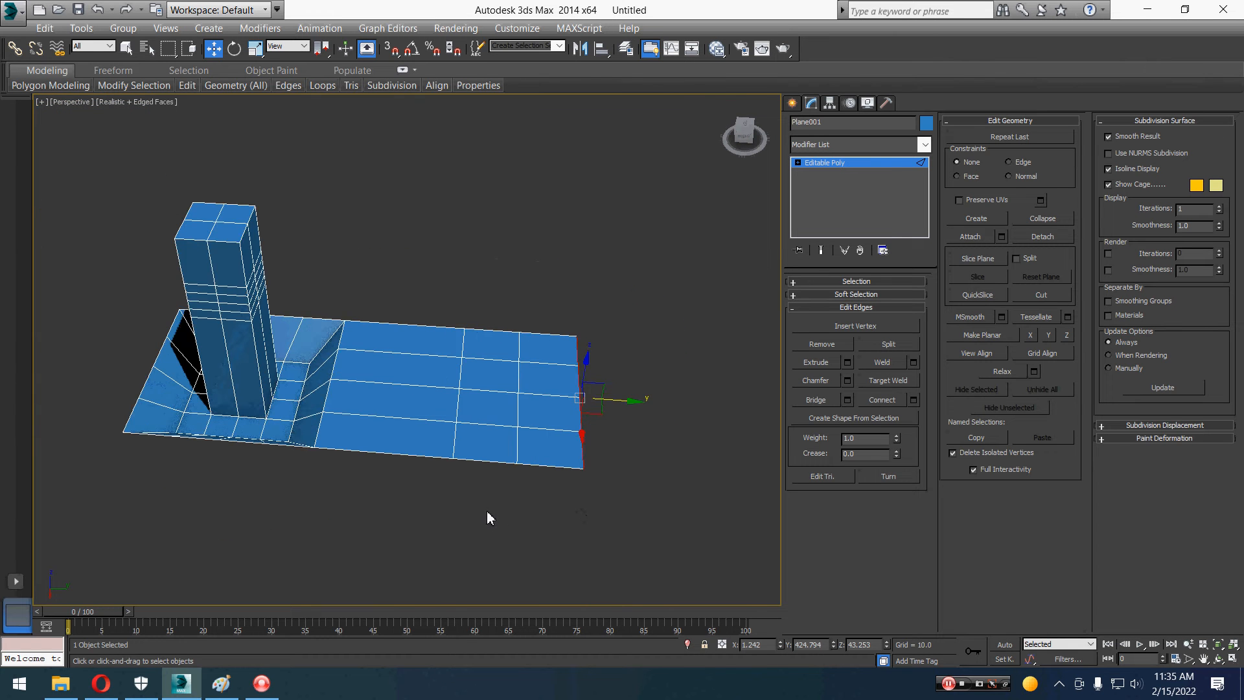
{"action": "middle_click_drag", "start_coordinate": [487, 511], "coordinate": [411, 508], "text": "alt"}
{"action": "left_click_drag", "start_coordinate": [531, 402], "coordinate": [648, 404], "text": "shift"}
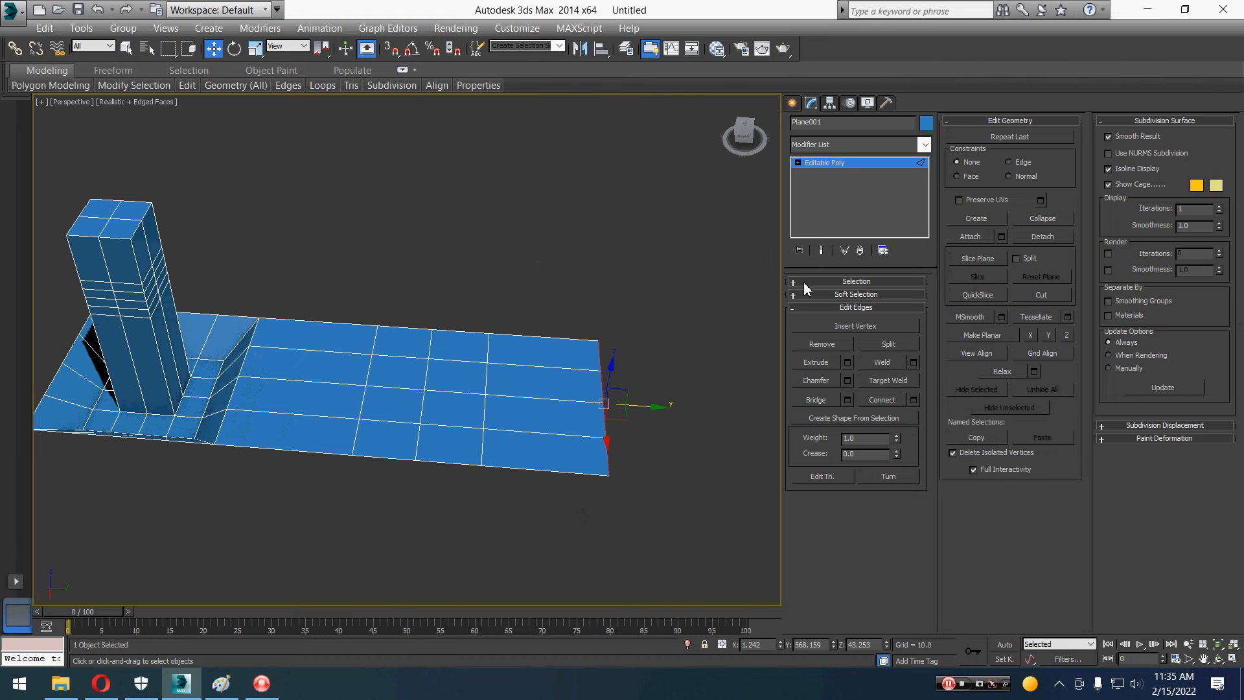
Switch to polygon level and select the four central polygons of the new flat strip.
{"action": "left_click", "coordinate": [868, 281]}
{"action": "left_click", "coordinate": [856, 298]}
{"action": "left_click", "coordinate": [457, 394]}
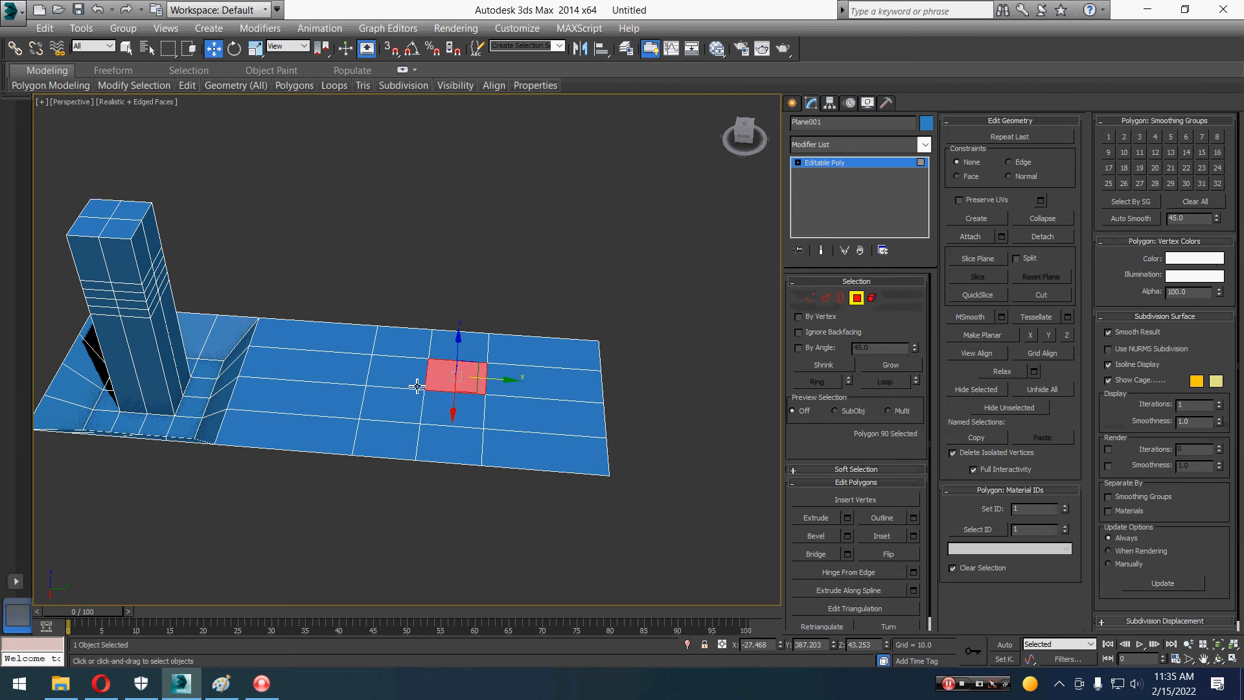
{"action": "left_click", "coordinate": [397, 373], "text": "ctrl"}
{"action": "left_click", "coordinate": [409, 402], "text": "ctrl"}
{"action": "left_click", "coordinate": [476, 414], "text": "ctrl"}
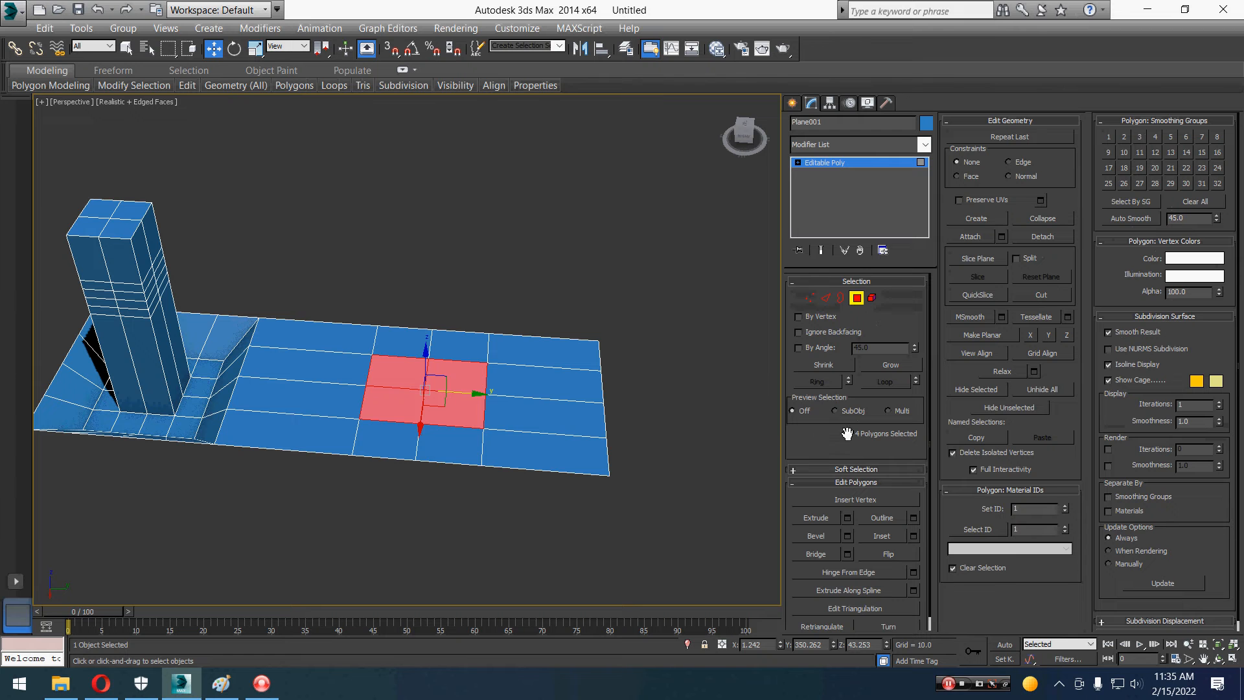
Extrude the four selected strip polygons upward about 262.1 units and continue with another extrusion.
{"action": "left_click", "coordinate": [847, 518]}
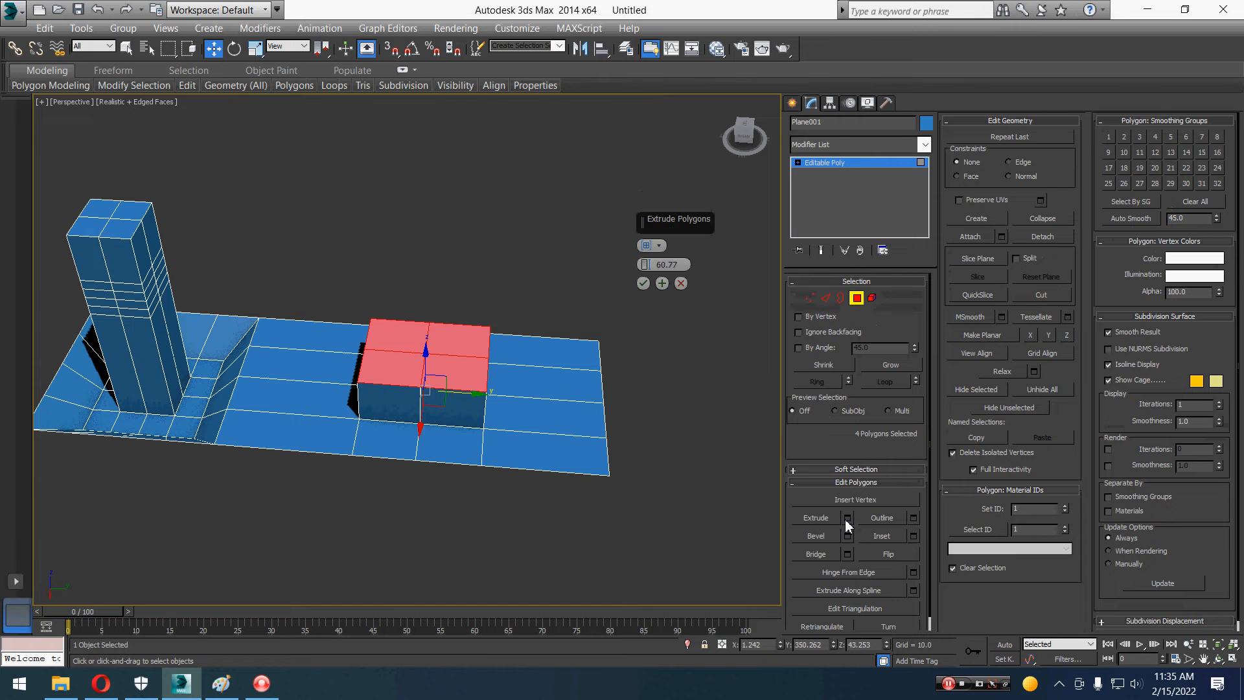
{"action": "left_click_drag", "start_coordinate": [646, 265], "coordinate": [686, 80]}
{"action": "left_click", "coordinate": [661, 283]}
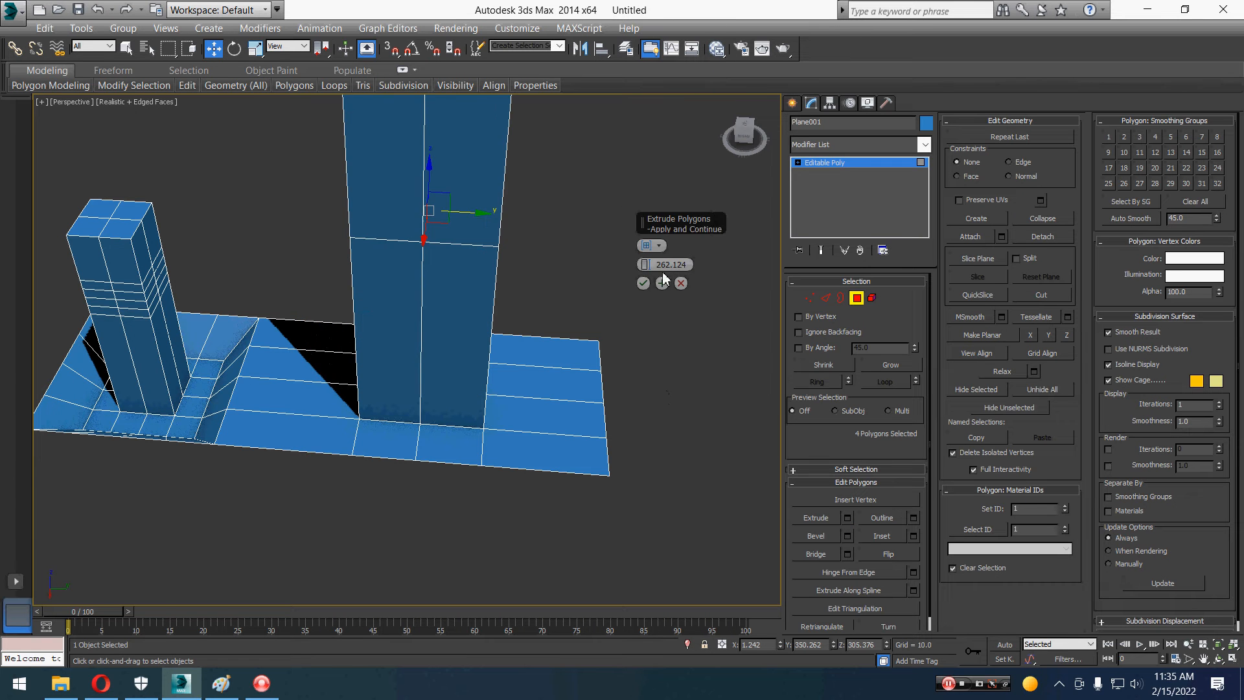
Set the extrusion height to about 68 and add three such segments on top of the new column.
{"action": "middle_click_drag", "start_coordinate": [547, 296], "coordinate": [562, 458]}
{"action": "left_click_drag", "start_coordinate": [646, 264], "coordinate": [633, 436]}
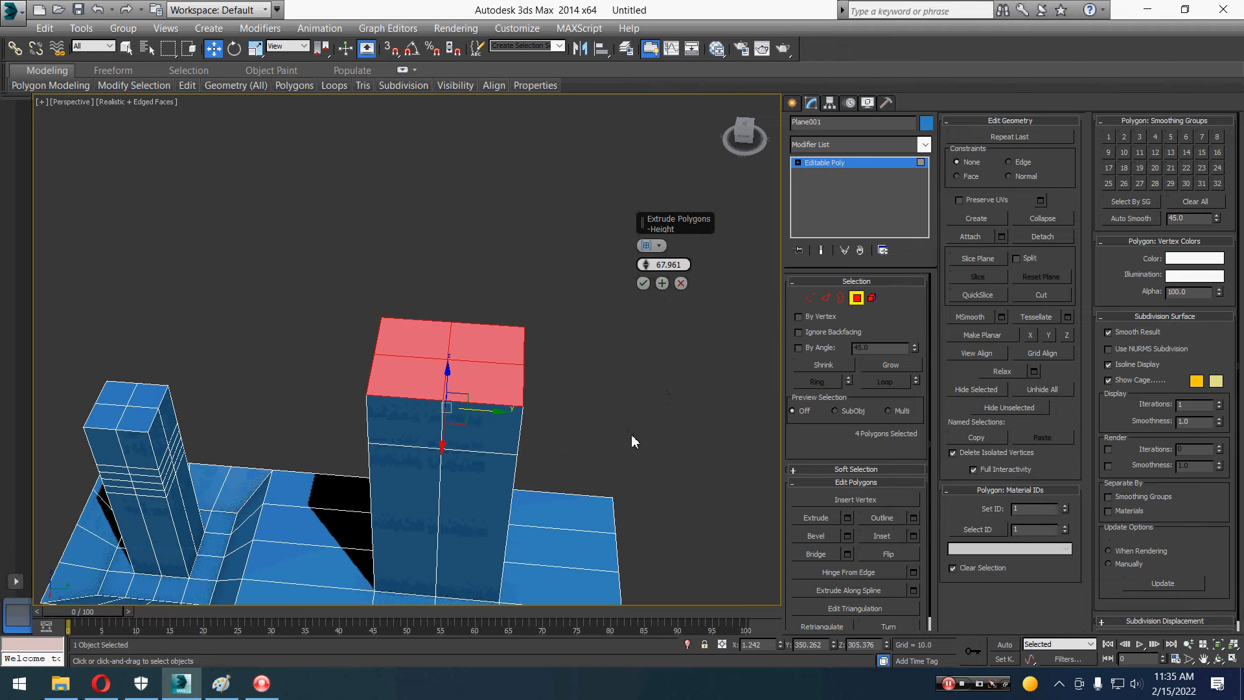
{"action": "left_click", "coordinate": [660, 283]}
{"action": "left_click", "coordinate": [642, 283]}
{"action": "middle_click_drag", "start_coordinate": [603, 403], "coordinate": [609, 371]}
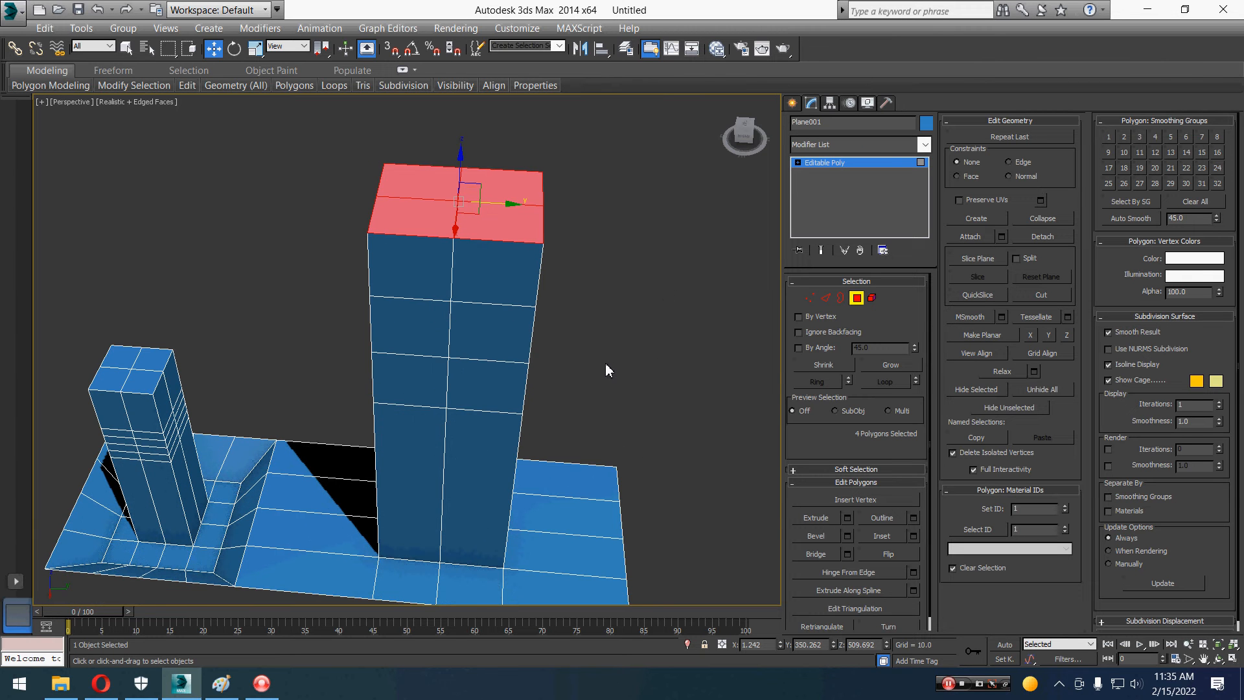
Select the four polygons in the middle two upper segments of the tall column's side facing the short column.
{"action": "middle_click_drag", "start_coordinate": [605, 363], "coordinate": [575, 341], "text": "alt"}
{"action": "scroll", "coordinate": [607, 407], "scroll_direction": "down", "scroll_amount": 4}
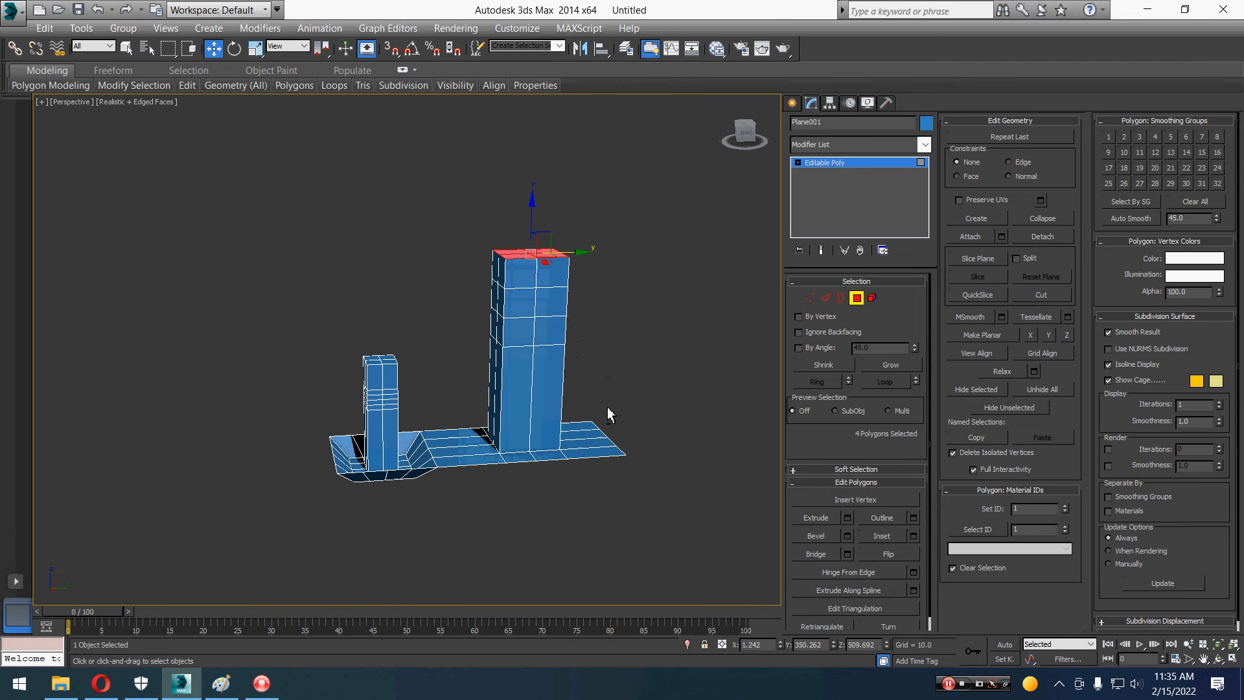
{"action": "middle_click_drag", "start_coordinate": [609, 410], "coordinate": [623, 430], "text": "alt"}
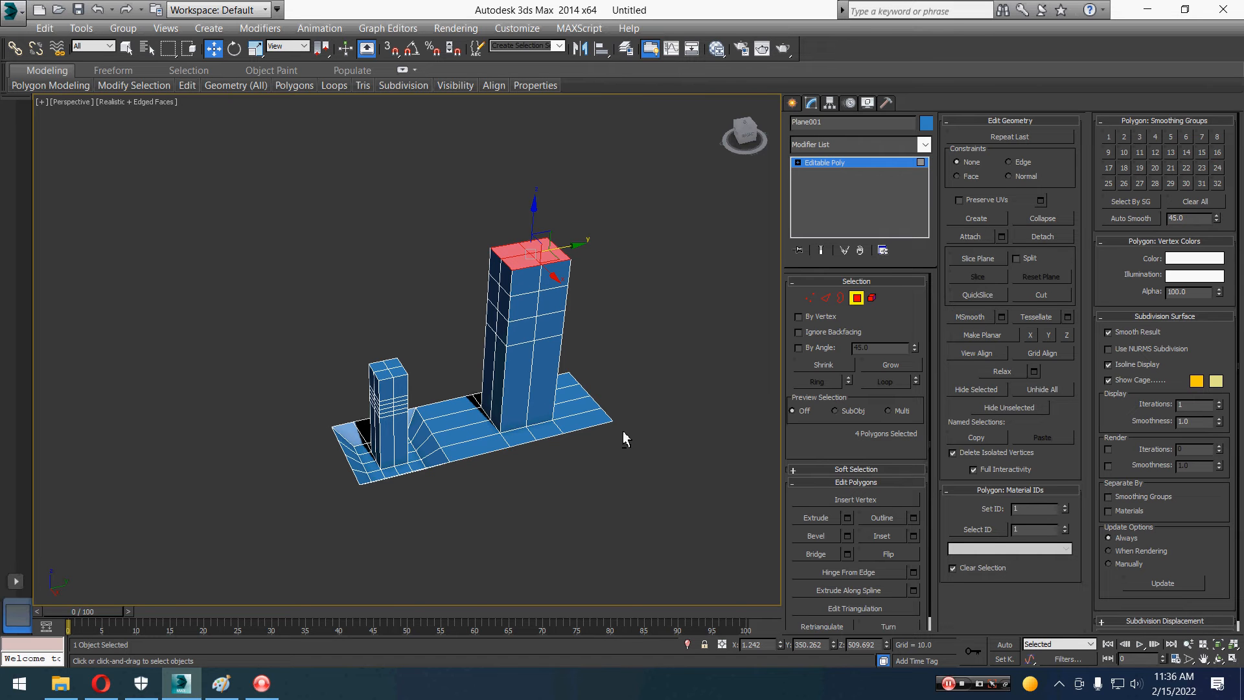
{"action": "scroll", "coordinate": [583, 344], "scroll_direction": "up", "scroll_amount": 5}
{"action": "key", "text": "q"}
{"action": "left_click", "coordinate": [498, 253]}
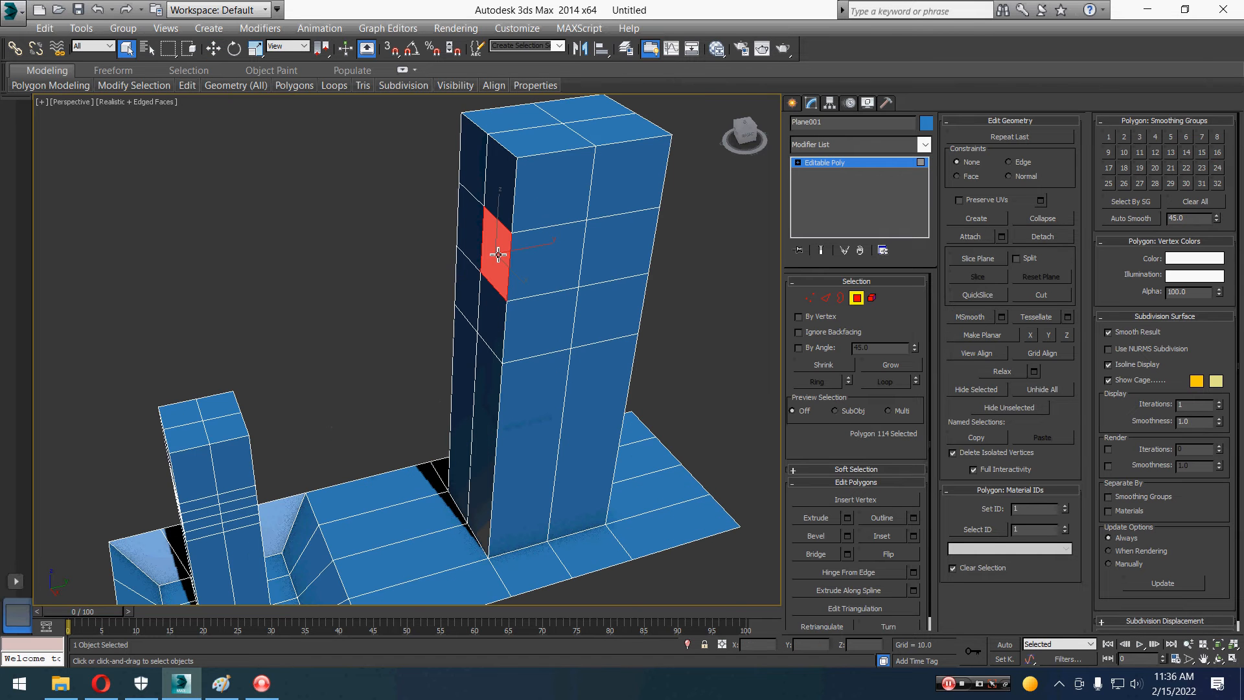
{"action": "left_click", "coordinate": [465, 253], "text": "ctrl"}
{"action": "left_click", "coordinate": [464, 289], "text": "ctrl"}
{"action": "left_click", "coordinate": [502, 304], "text": "ctrl"}
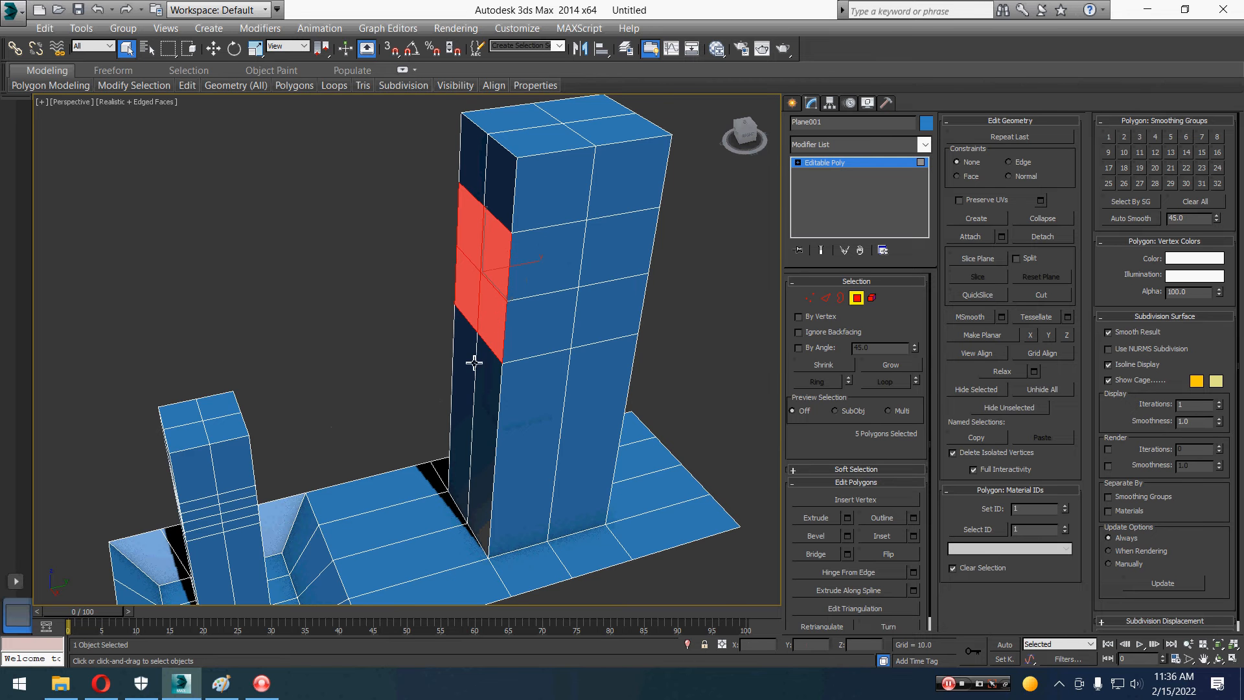
Add the top-segment polygons on the short column's side facing the tall column to the selection.
{"action": "middle_click_drag", "start_coordinate": [475, 358], "coordinate": [358, 356], "text": "alt"}
{"action": "left_click", "coordinate": [337, 328], "text": "ctrl"}
{"action": "left_click", "coordinate": [360, 321], "text": "ctrl"}
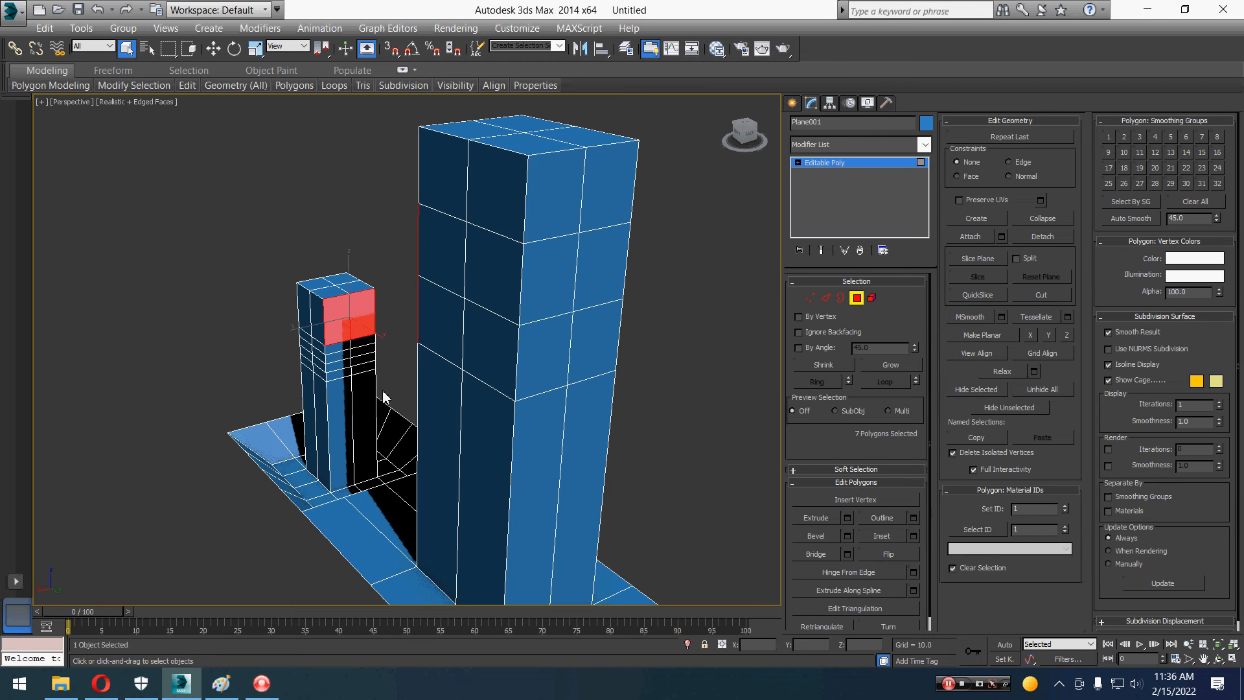
{"action": "middle_click_drag", "start_coordinate": [406, 430], "coordinate": [480, 435], "text": "alt"}
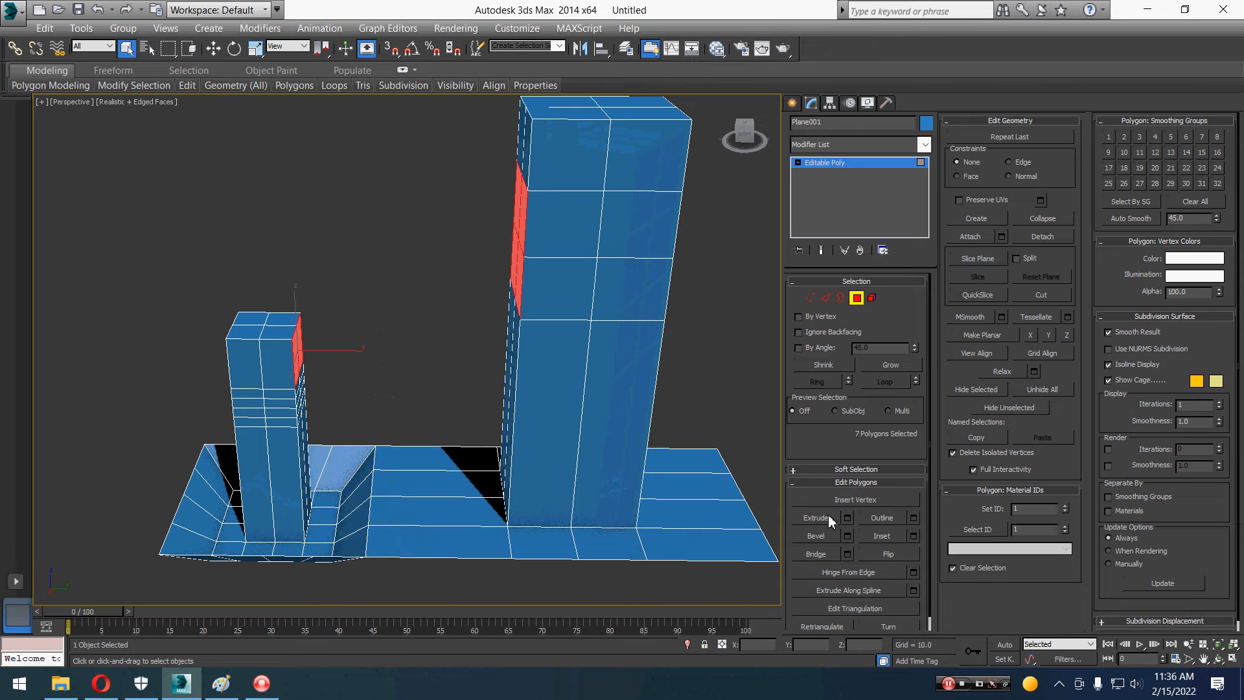
Try a bridge between the selected faces, cancel it, and deselect the lower pair of polygons on the tall column.
{"action": "left_click", "coordinate": [848, 556]}
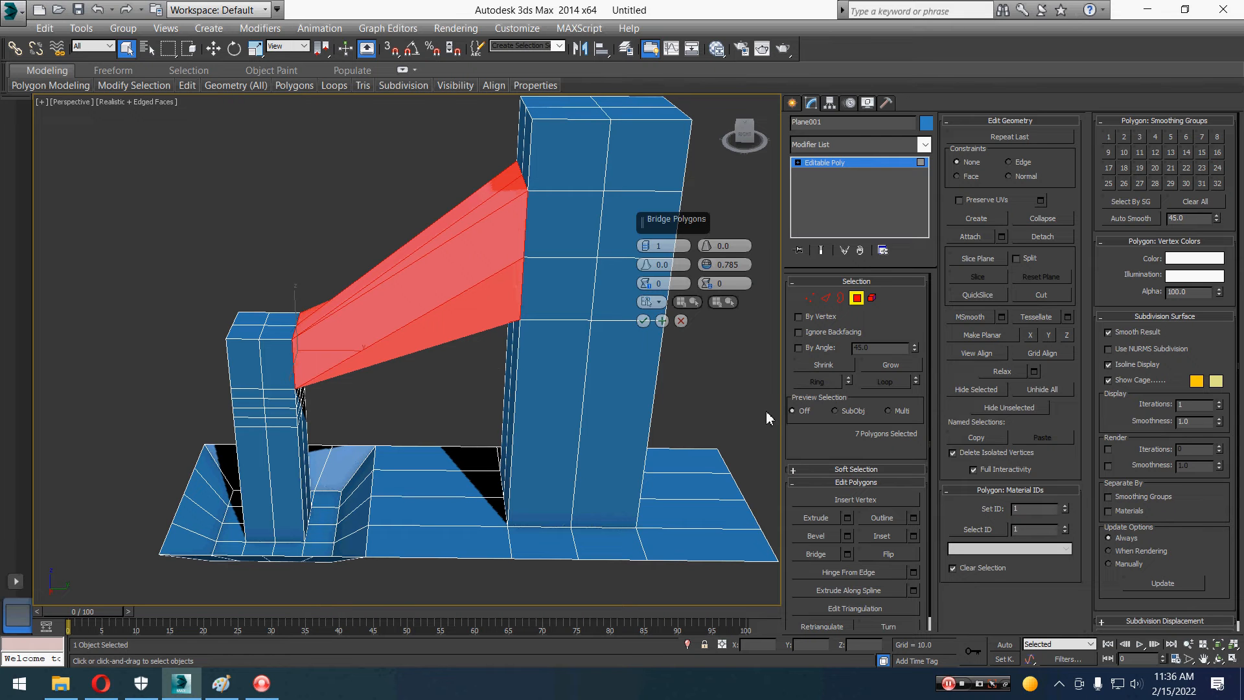
{"action": "left_click", "coordinate": [680, 321]}
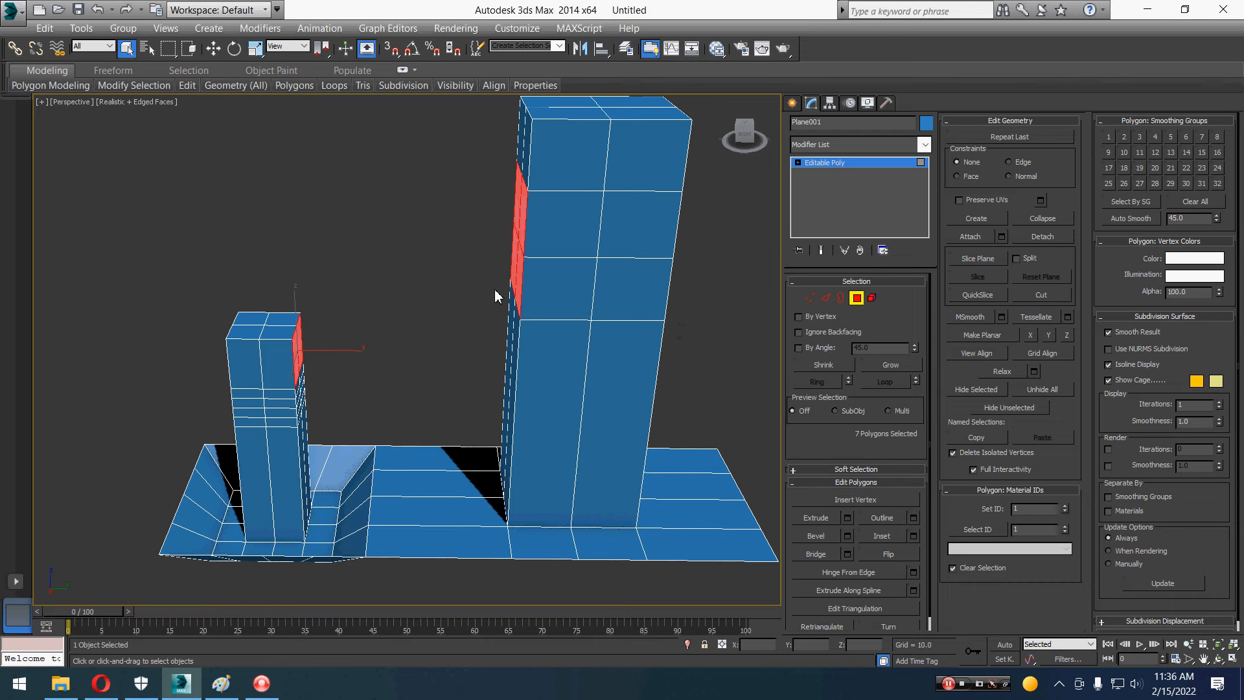
{"action": "left_click_drag", "start_coordinate": [488, 265], "coordinate": [532, 297], "text": "alt"}
{"action": "middle_click_drag", "start_coordinate": [522, 401], "coordinate": [548, 399]}
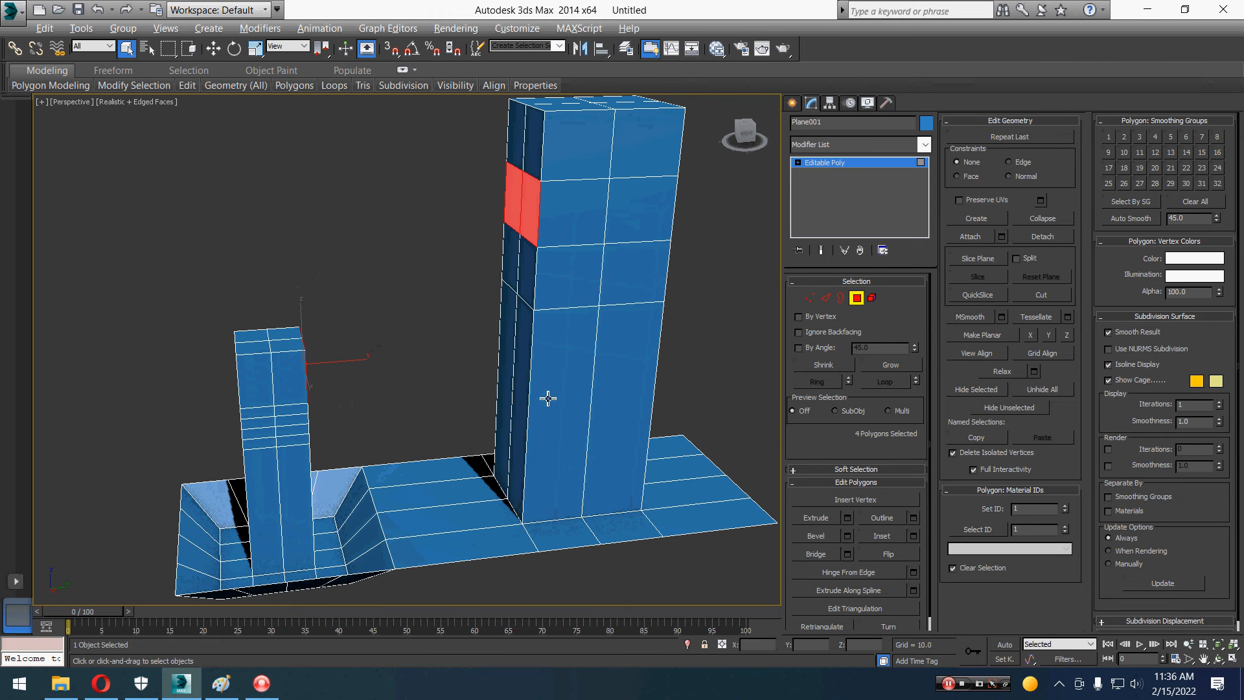
Bridge the selected polygons of the two columns using 6 segments.
{"action": "left_click", "coordinate": [847, 554]}
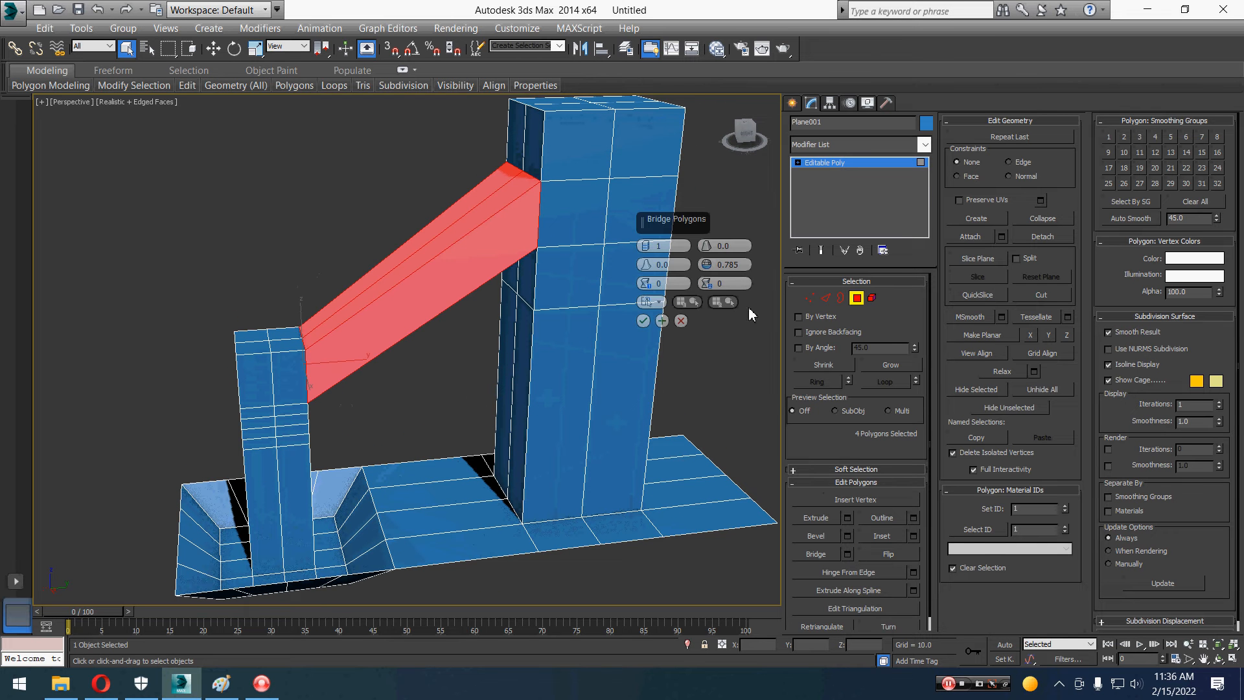
{"action": "left_click_drag", "start_coordinate": [671, 214], "coordinate": [138, 153]}
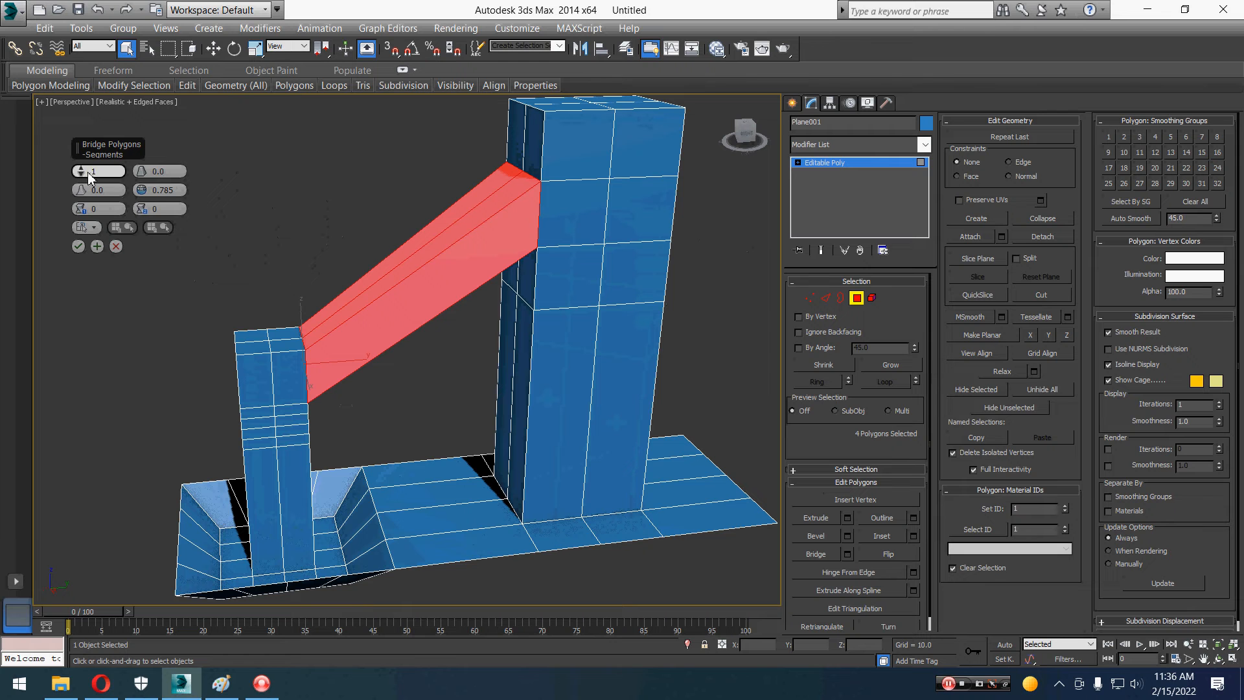
{"action": "left_click_drag", "start_coordinate": [82, 171], "coordinate": [83, 156]}
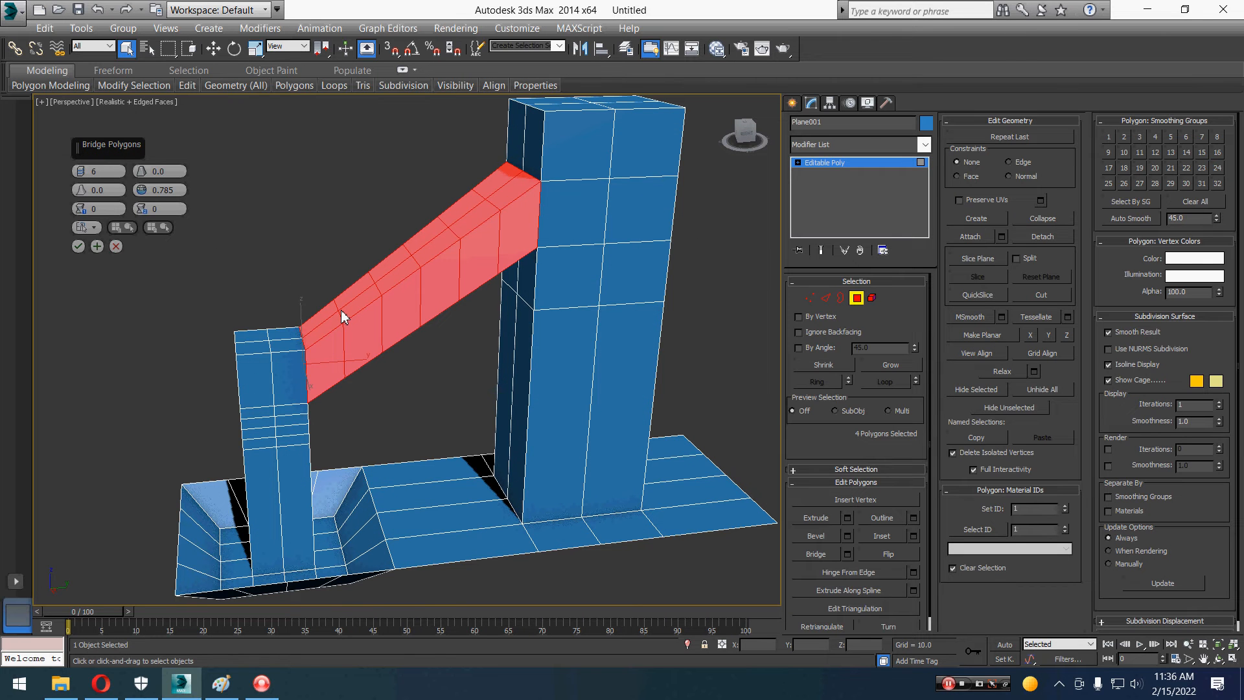
Turn off the shaded display of selected faces and set the bridge's taper to -3.0.
{"action": "key", "text": "F2"}
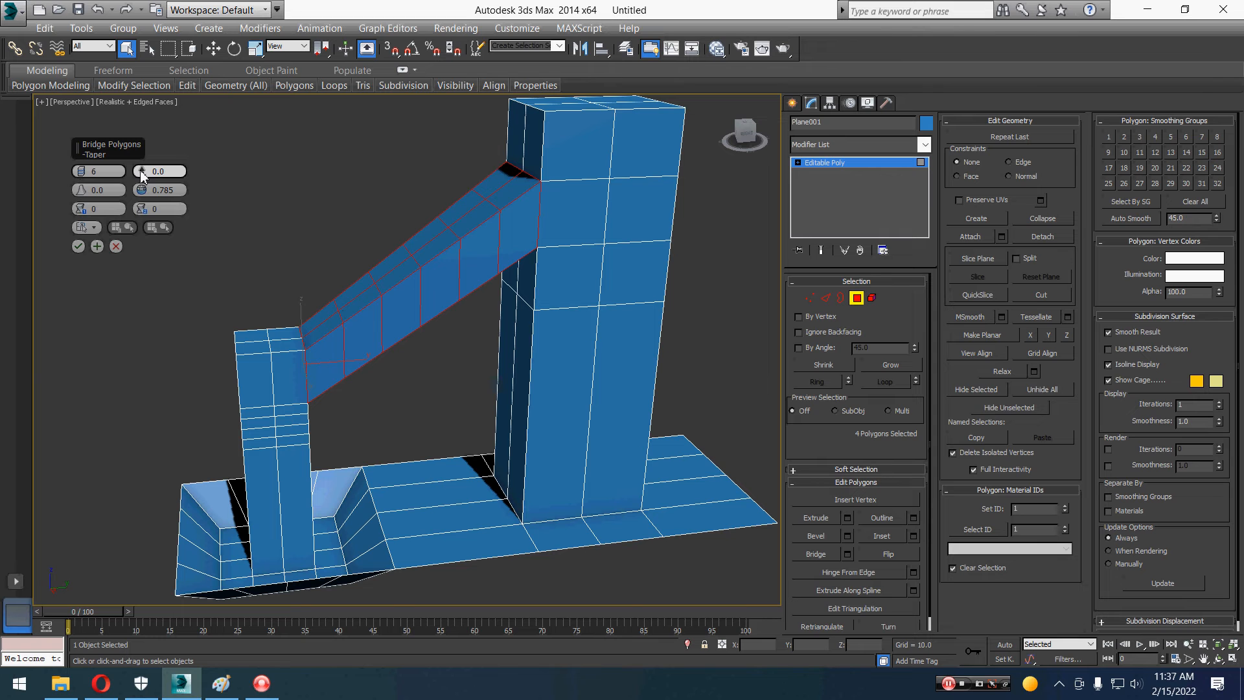
{"action": "left_click_drag", "start_coordinate": [140, 169], "coordinate": [148, 177]}
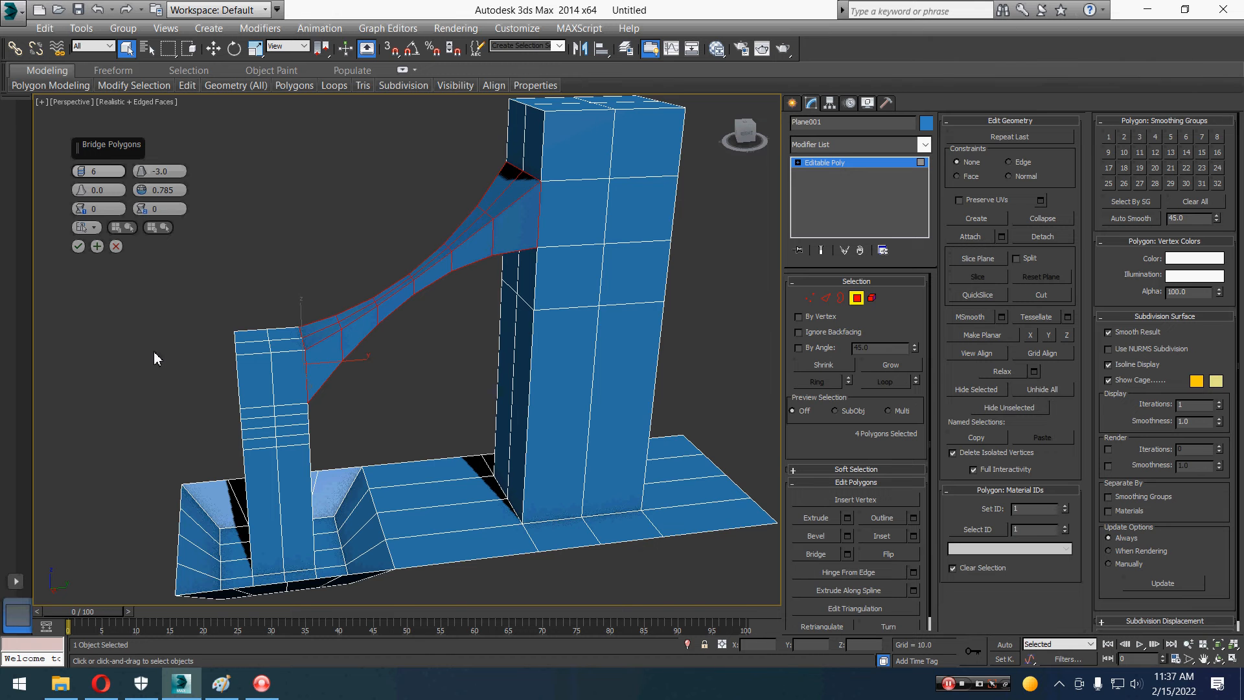
{"action": "scroll", "coordinate": [389, 373], "scroll_direction": "up", "scroll_amount": 5}
{"action": "middle_click_drag", "start_coordinate": [454, 419], "coordinate": [424, 410], "text": "alt"}
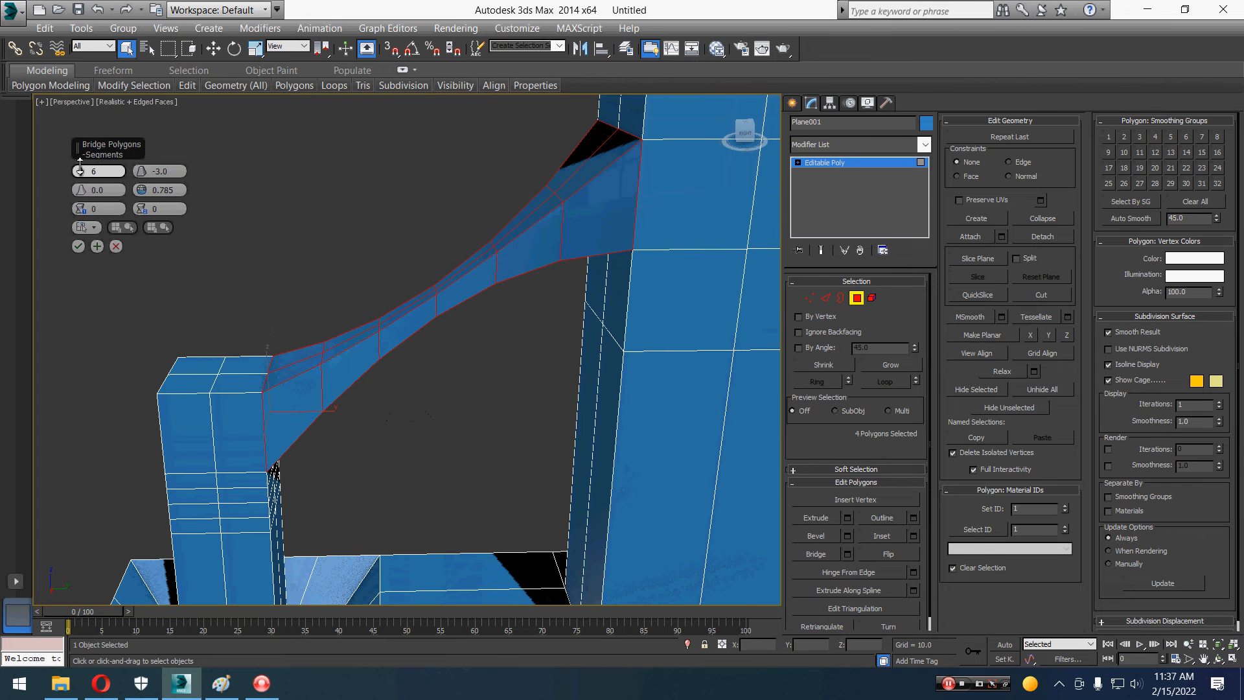
Set the bridge to 18 segments with a Twist 1 value of 1 and apply it.
{"action": "left_click_drag", "start_coordinate": [81, 171], "coordinate": [81, 143]}
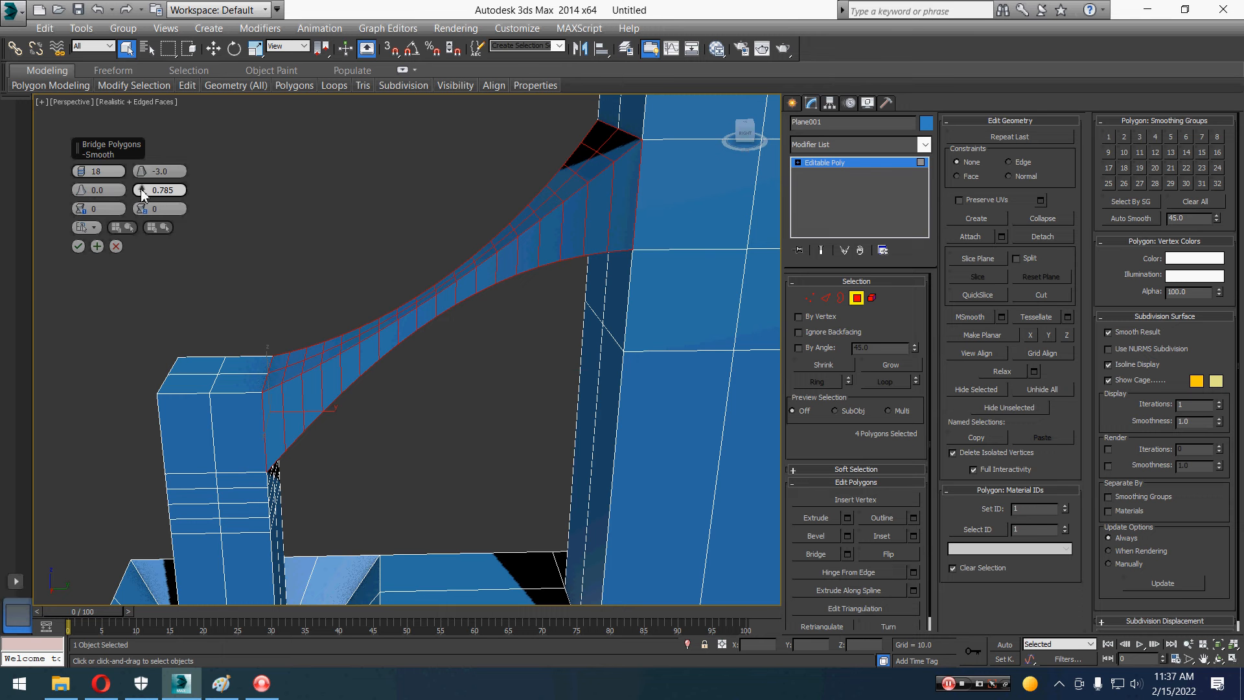
{"action": "left_click", "coordinate": [80, 206]}
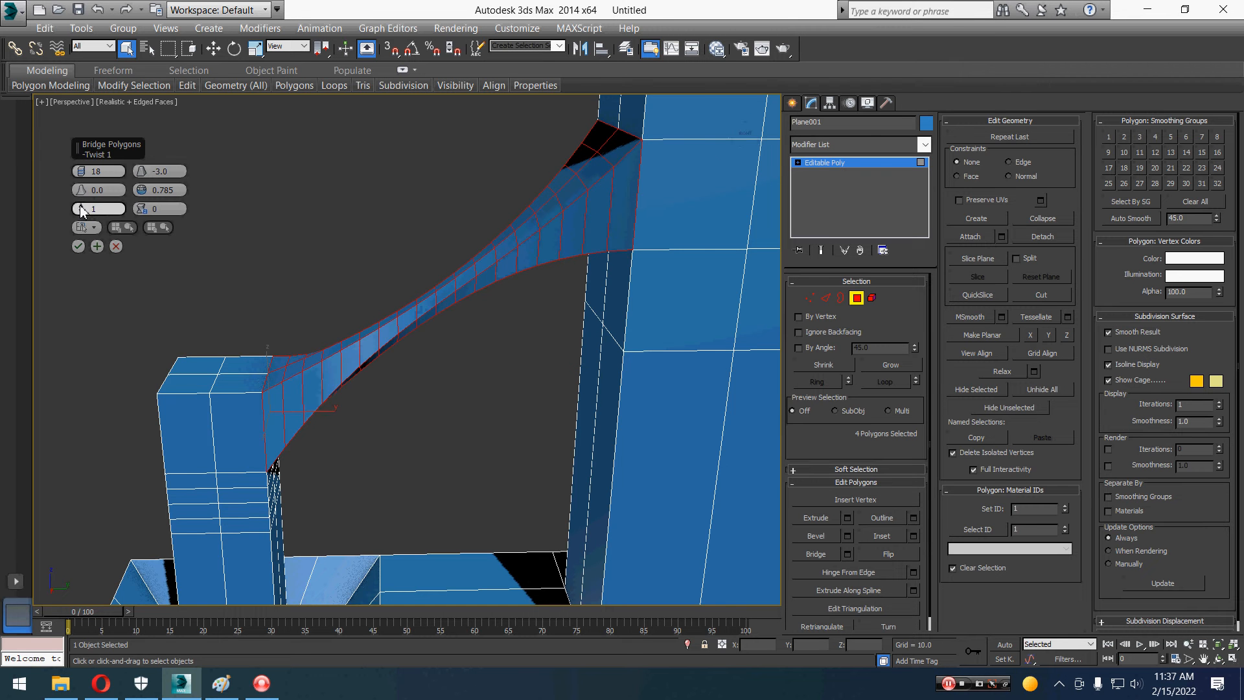
{"action": "middle_click_drag", "start_coordinate": [422, 426], "coordinate": [454, 427], "text": "alt"}
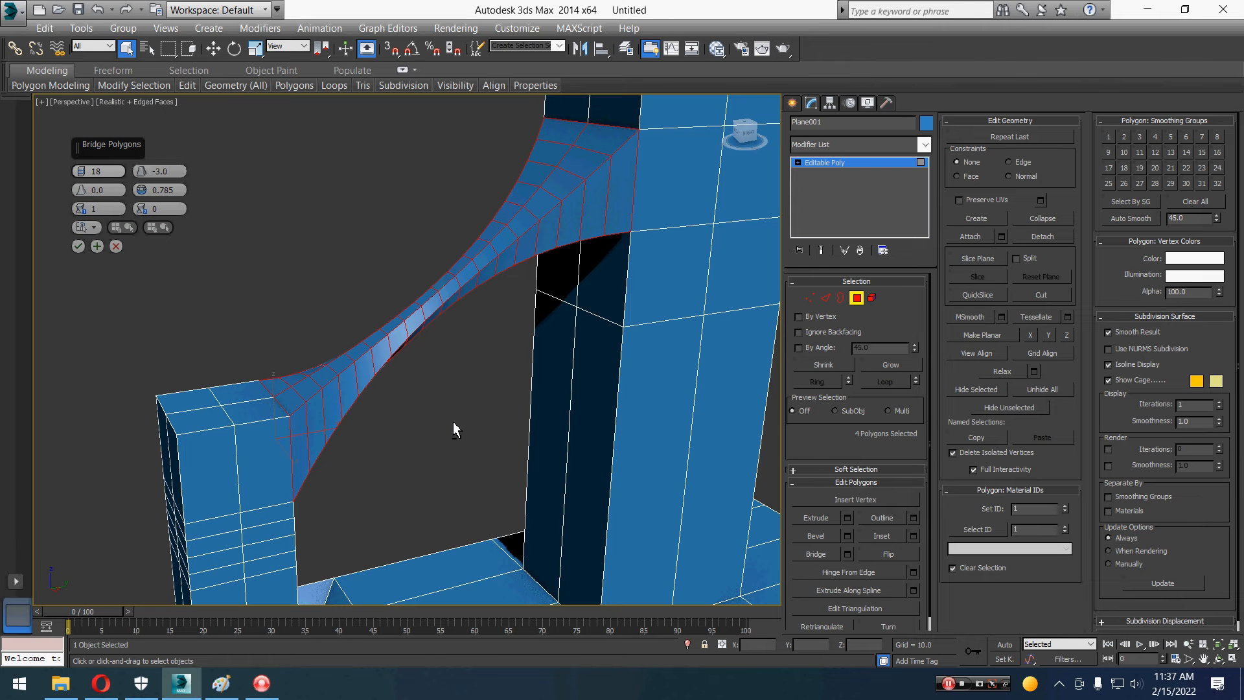
{"action": "left_click", "coordinate": [77, 247]}
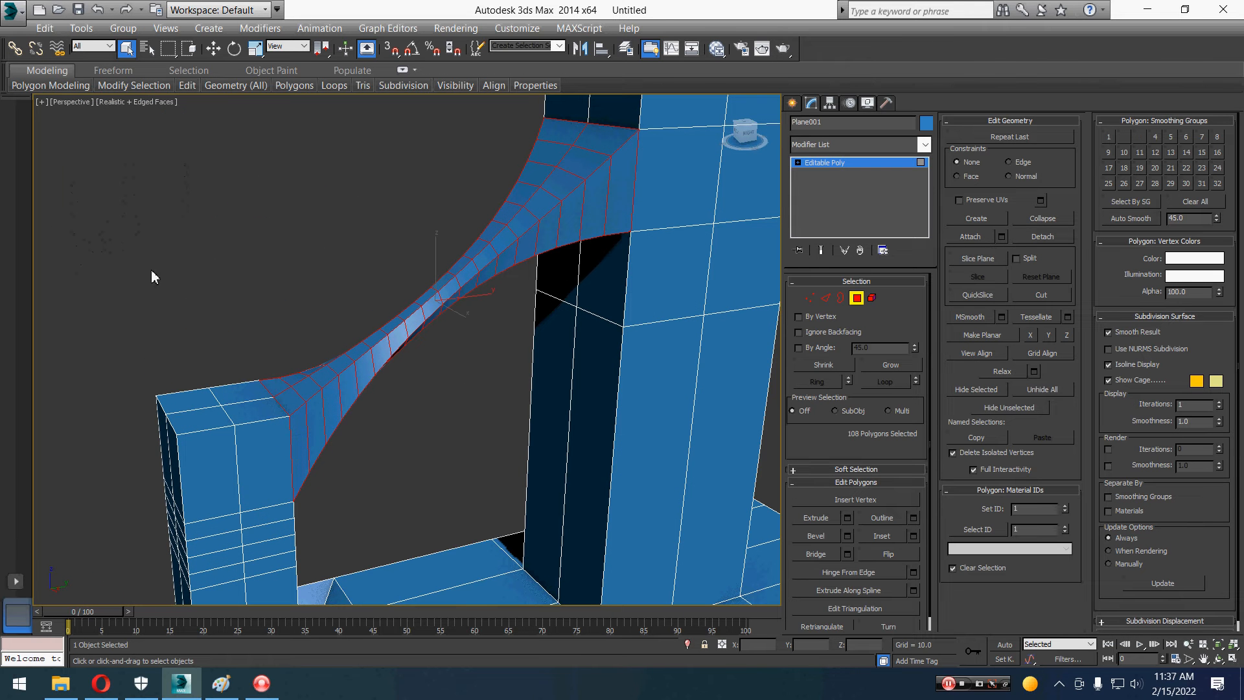
Leave polygon level, deselect the object, and turn off edged faces to view the finished bridge.
{"action": "left_click", "coordinate": [857, 297]}
{"action": "left_click", "coordinate": [308, 235]}
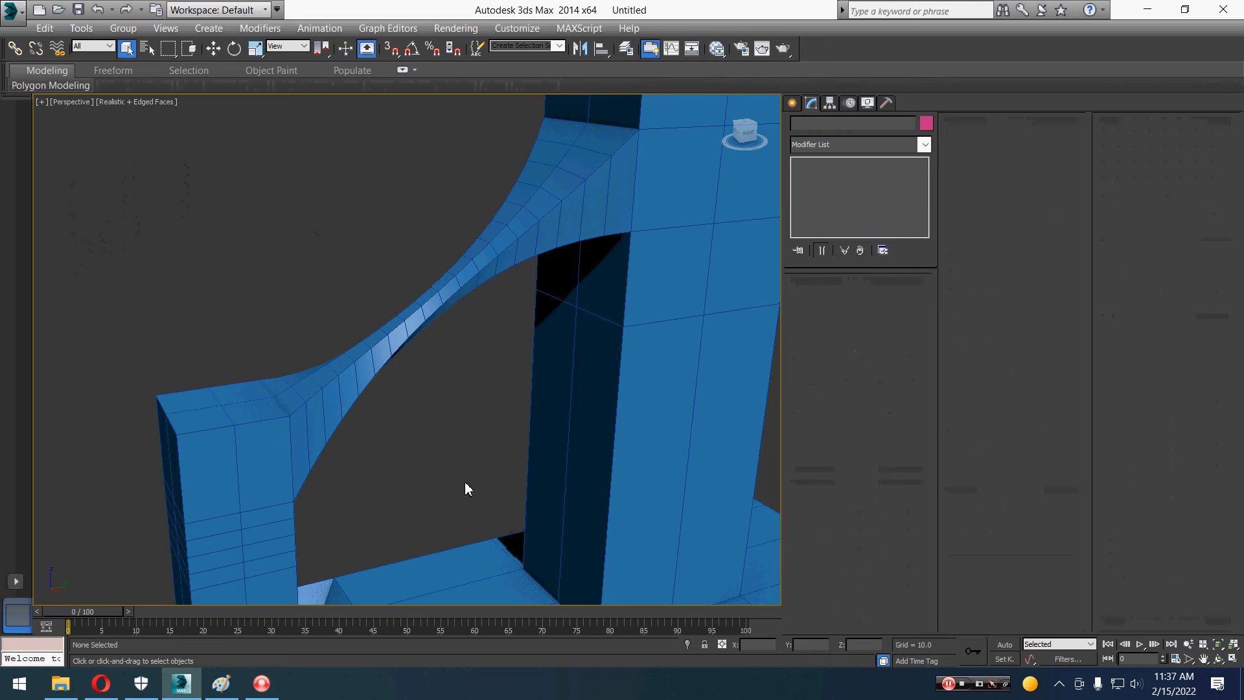
{"action": "key", "text": "F4"}
{"action": "mouse_move", "coordinate": [464, 486]}
{"action": "middle_mouse_down", "text": "alt"}
{"action": "mouse_move", "coordinate": [614, 471]}
{"action": "mouse_move", "coordinate": [655, 419]}
{"action": "mouse_move", "coordinate": [597, 491]}
{"action": "mouse_move", "coordinate": [446, 493]}
{"action": "middle_mouse_up", "text": "alt"}
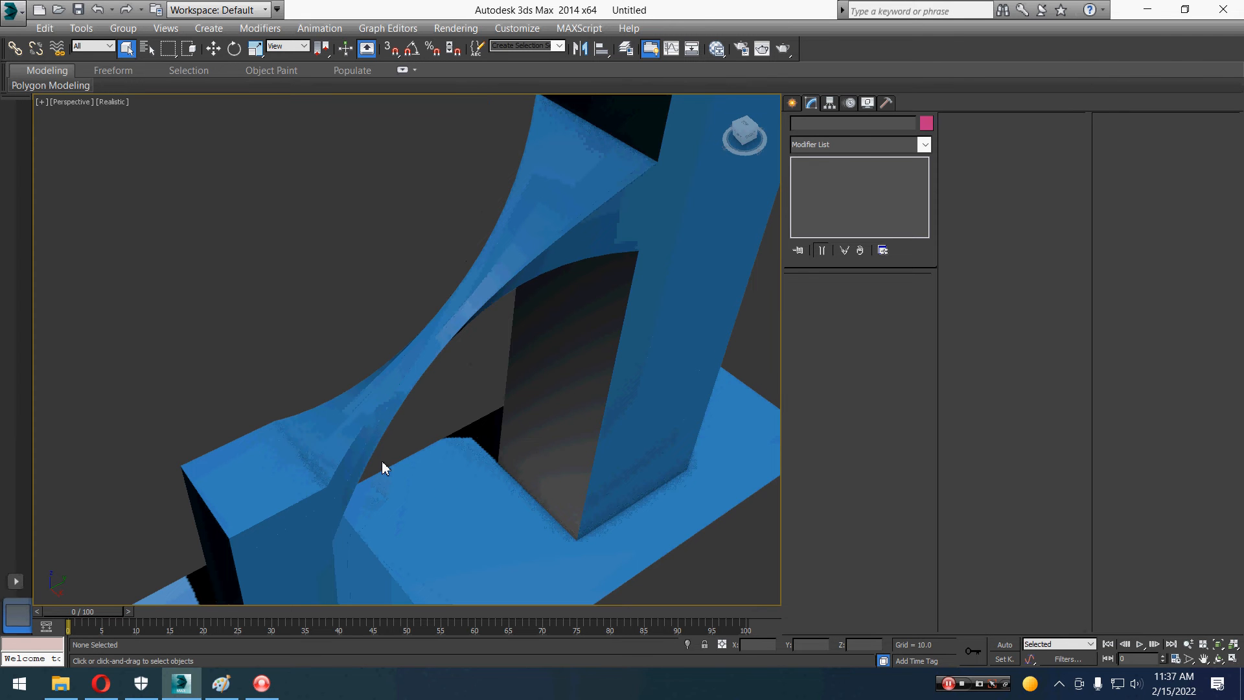
Reselect the bridged object and, at polygon level, select one corner polygon on the taller column's top face.
{"action": "middle_click_drag", "start_coordinate": [382, 460], "coordinate": [314, 477], "text": "alt"}
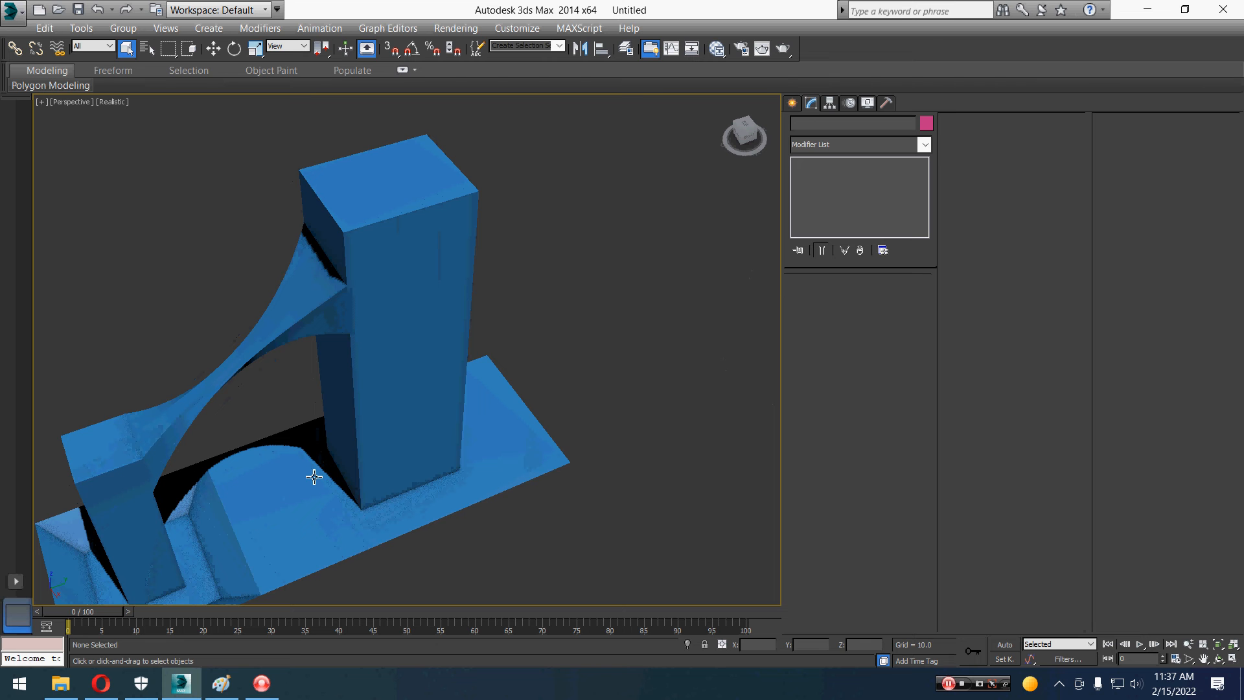
{"action": "left_click", "coordinate": [347, 459]}
{"action": "mouse_move", "coordinate": [361, 453]}
{"action": "middle_mouse_down", "text": "alt"}
{"action": "mouse_move", "coordinate": [358, 503]}
{"action": "mouse_move", "coordinate": [292, 501]}
{"action": "middle_mouse_up", "text": "alt"}
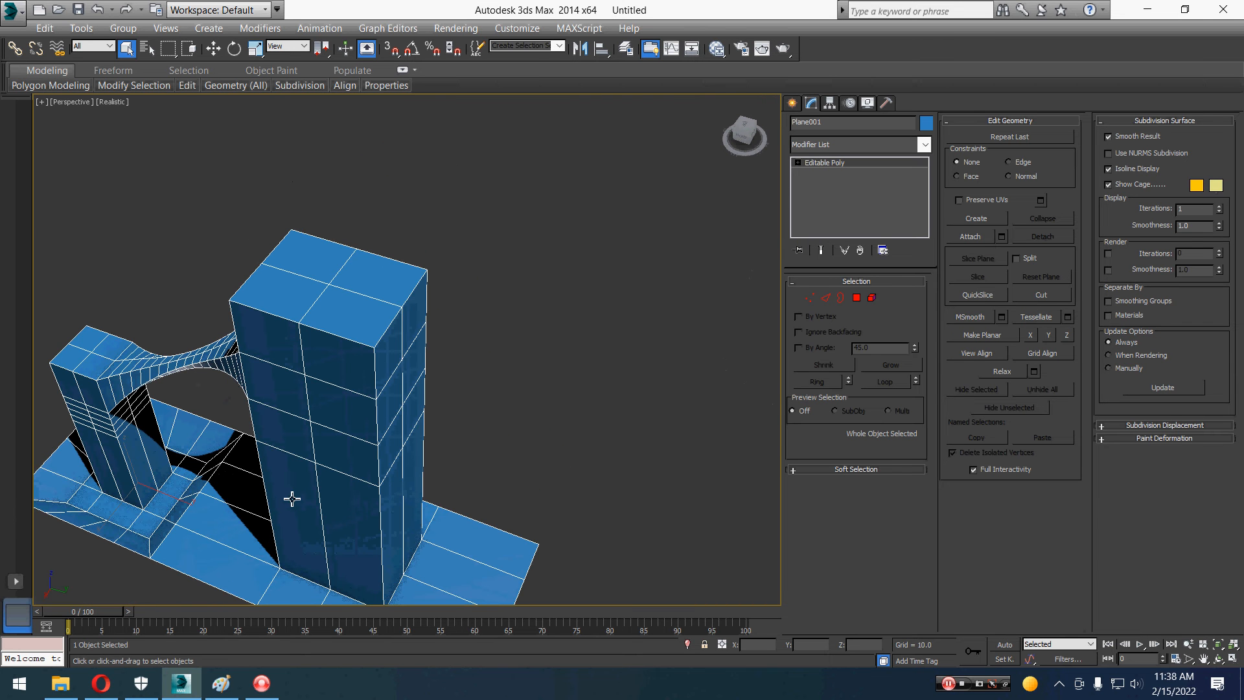
{"action": "left_click", "coordinate": [856, 298]}
{"action": "left_click", "coordinate": [380, 313]}
{"action": "scroll", "coordinate": [477, 447], "scroll_direction": "up", "scroll_amount": 5}
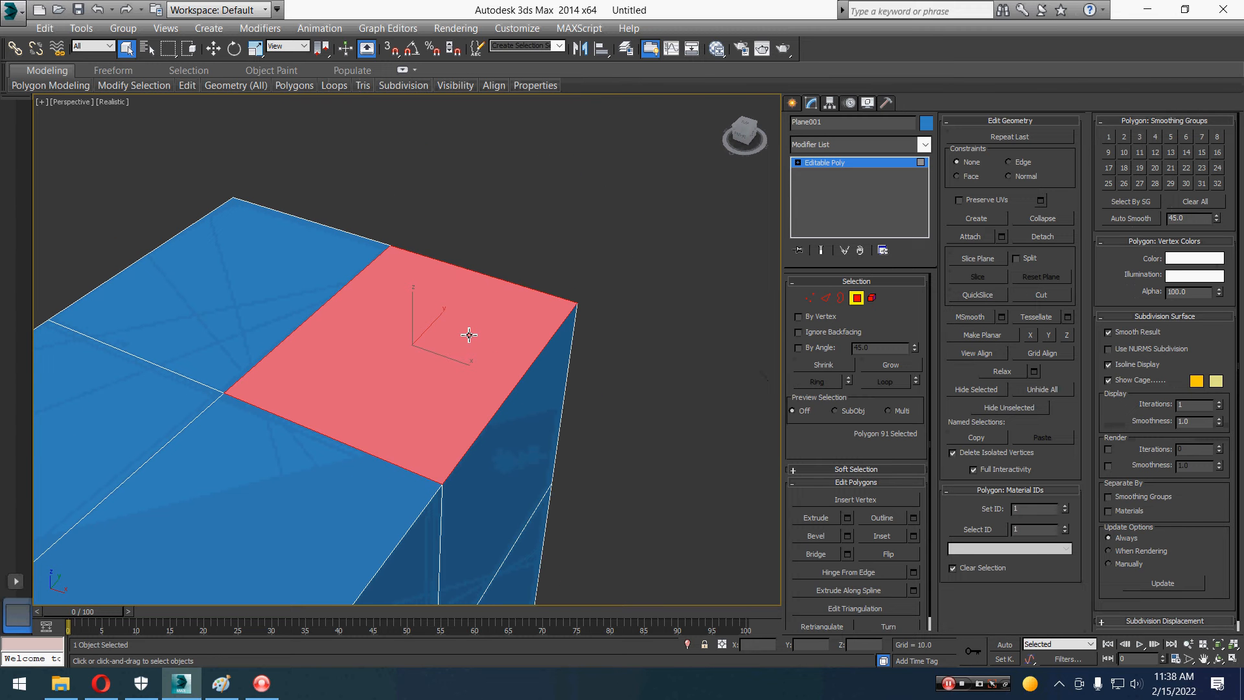
Turn off selected-face shading and inset the chosen top polygon by 10.924.
{"action": "key", "text": "F2"}
{"action": "mouse_move", "coordinate": [469, 333]}
{"action": "middle_mouse_down", "text": "alt"}
{"action": "mouse_move", "coordinate": [437, 391]}
{"action": "mouse_move", "coordinate": [478, 410]}
{"action": "mouse_move", "coordinate": [506, 385]}
{"action": "middle_mouse_up", "text": "alt"}
{"action": "scroll", "coordinate": [466, 401], "scroll_direction": "up", "scroll_amount": 3}
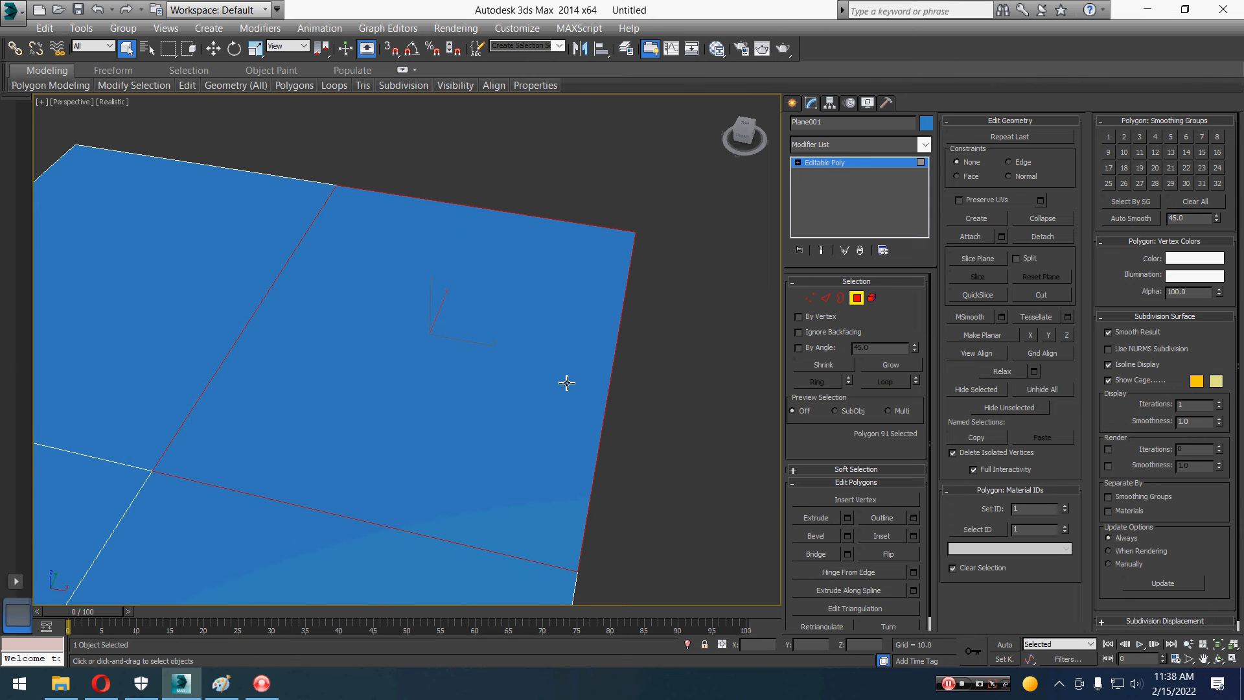
{"action": "left_click", "coordinate": [912, 535]}
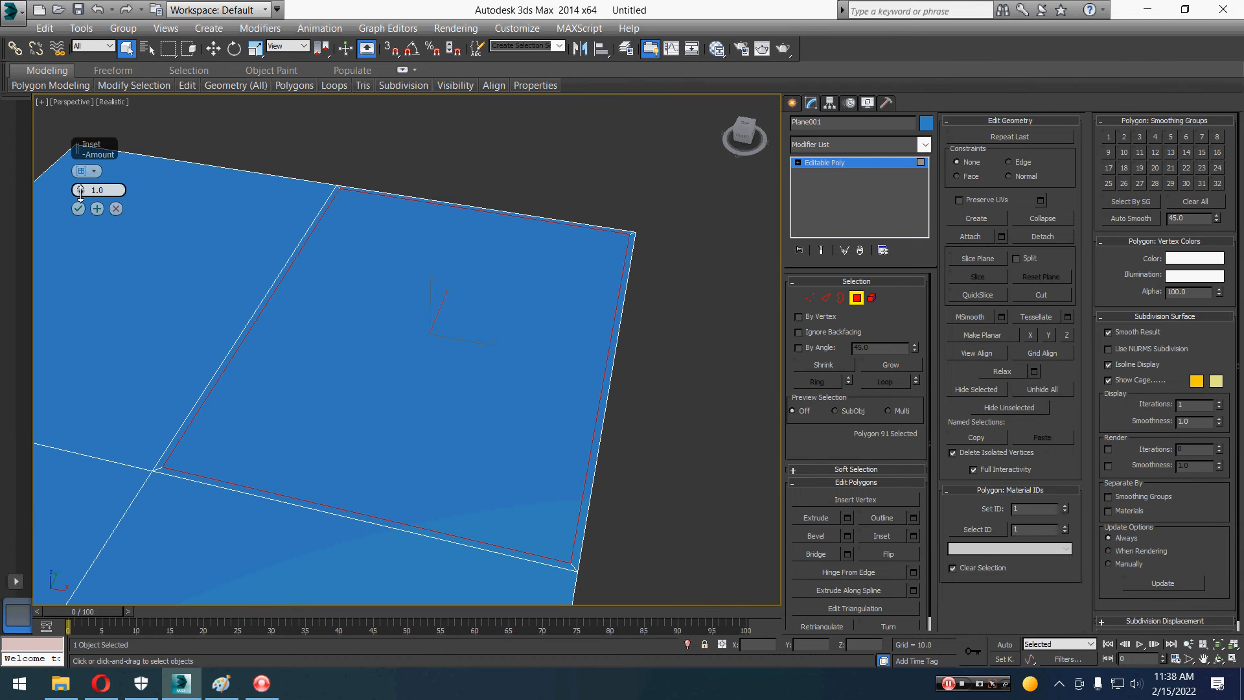
{"action": "left_click_drag", "start_coordinate": [80, 190], "coordinate": [82, 147]}
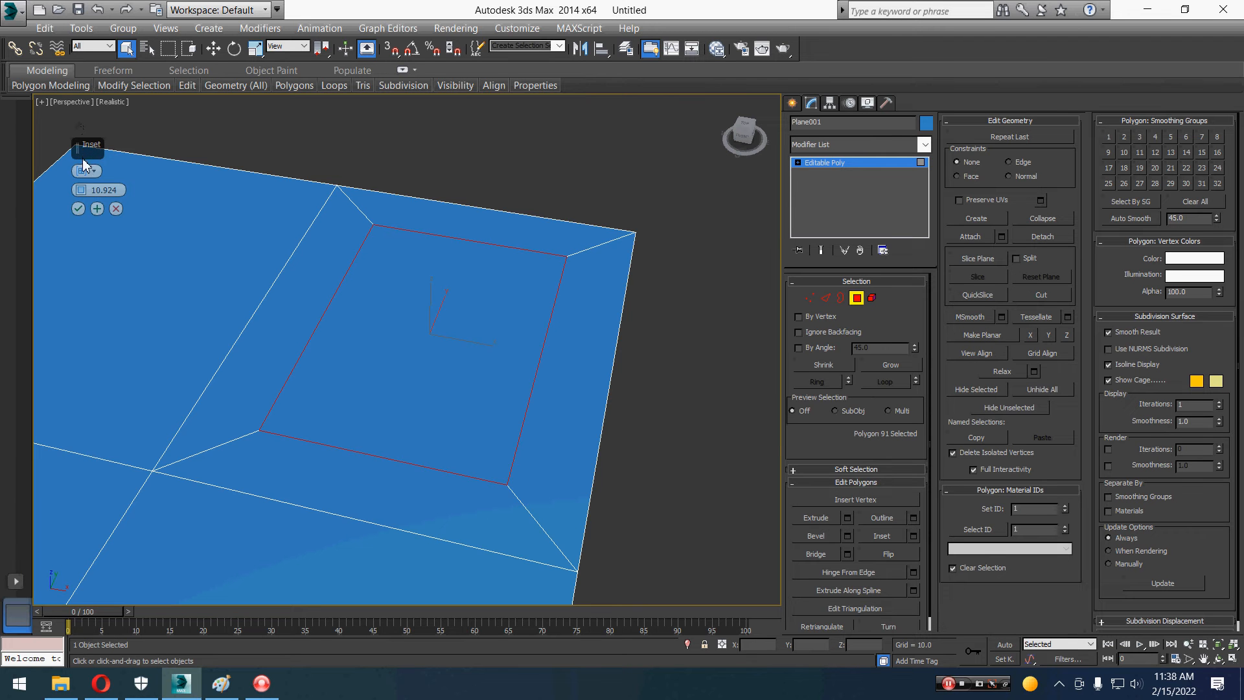
{"action": "left_click", "coordinate": [78, 209]}
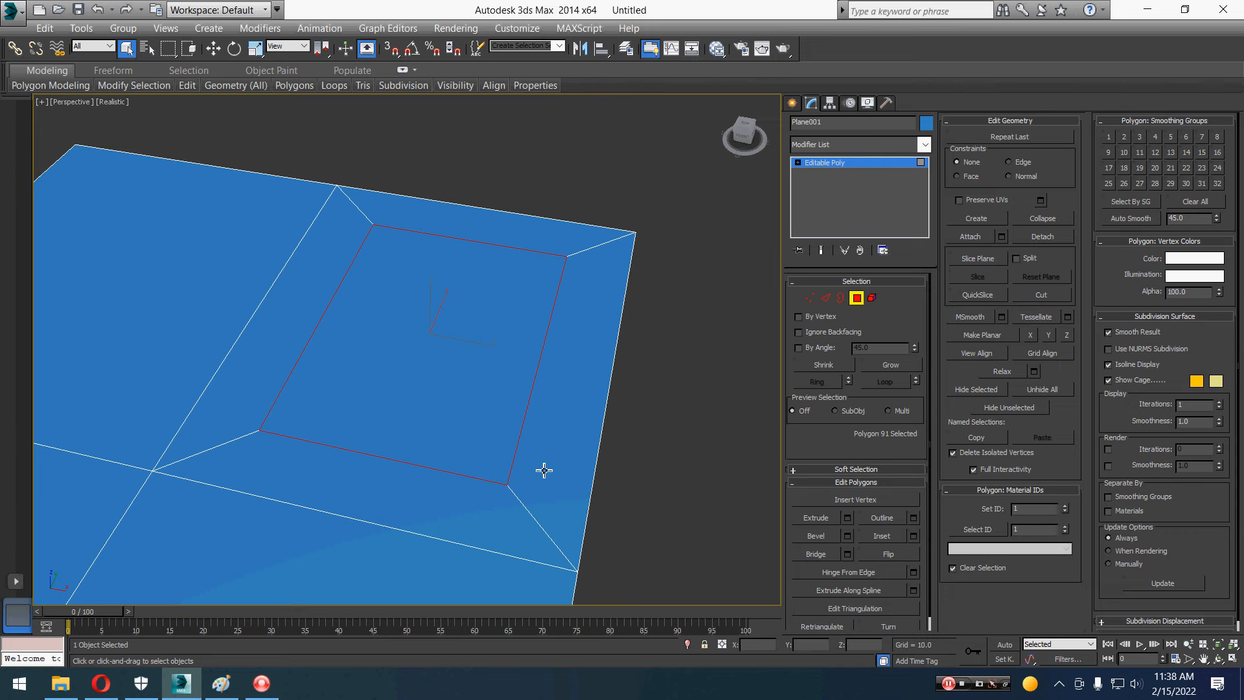
Scale the inset polygon down uniformly within its top quadrant.
{"action": "left_click", "coordinate": [913, 536]}
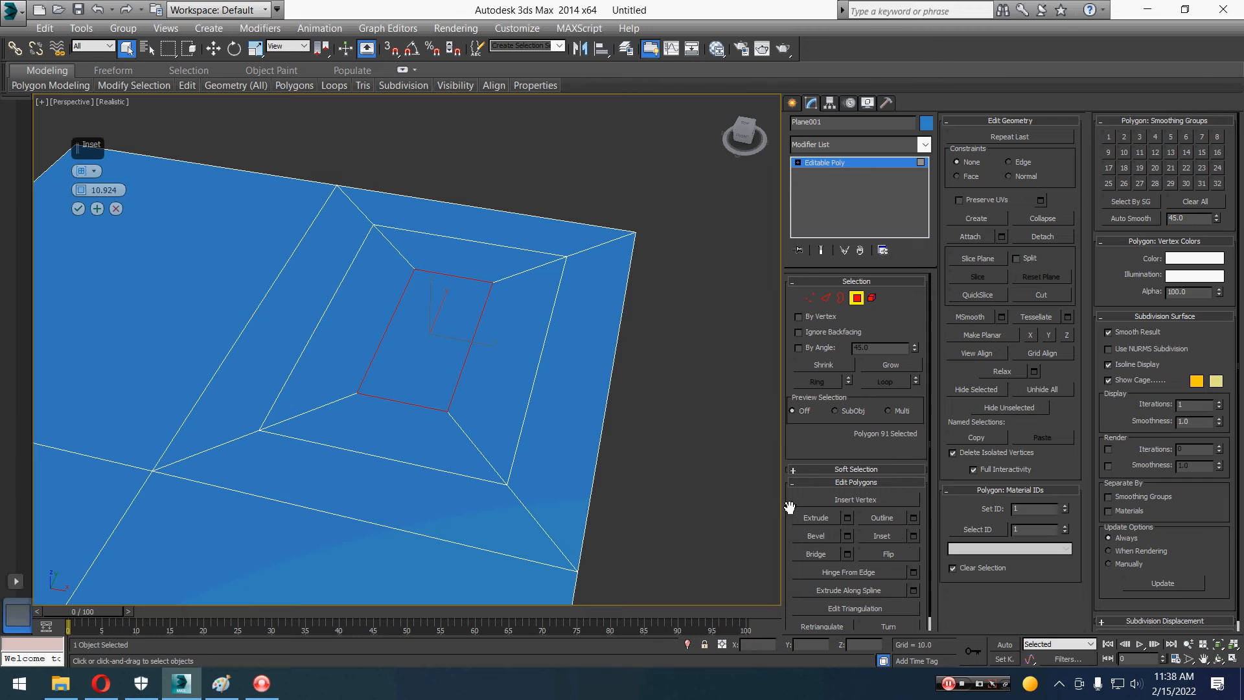
{"action": "left_click", "coordinate": [117, 209]}
{"action": "left_click", "coordinate": [256, 49]}
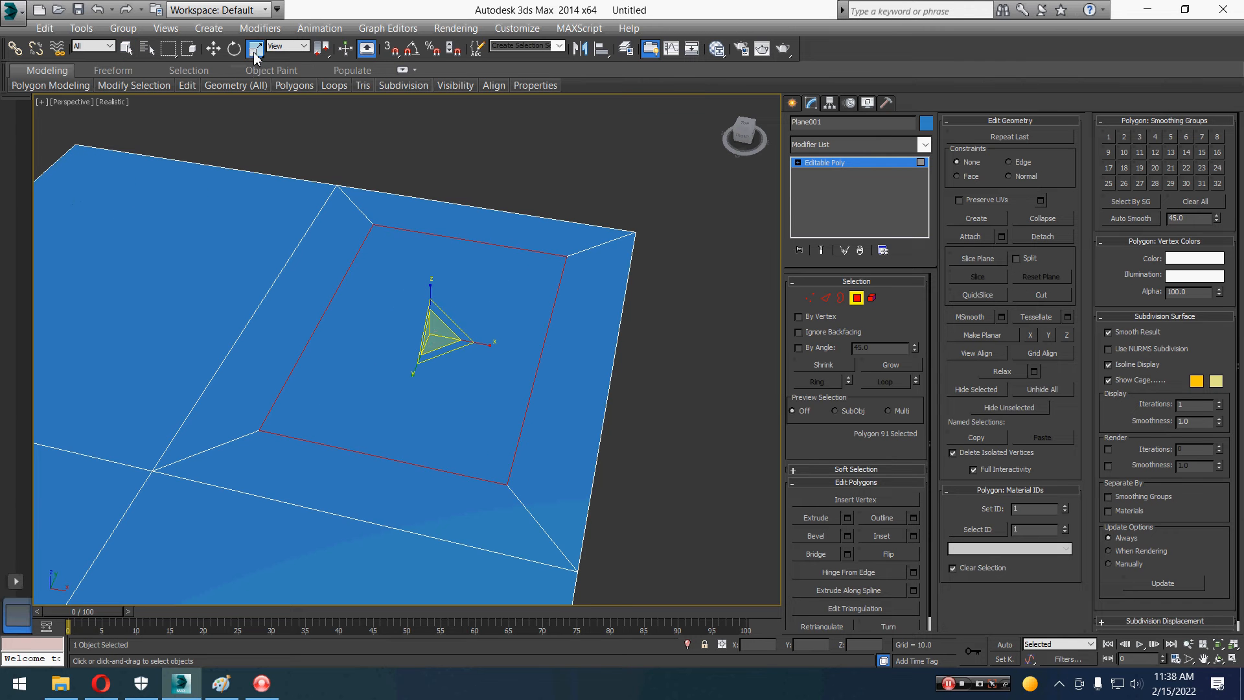
{"action": "left_click_drag", "start_coordinate": [431, 336], "coordinate": [420, 363]}
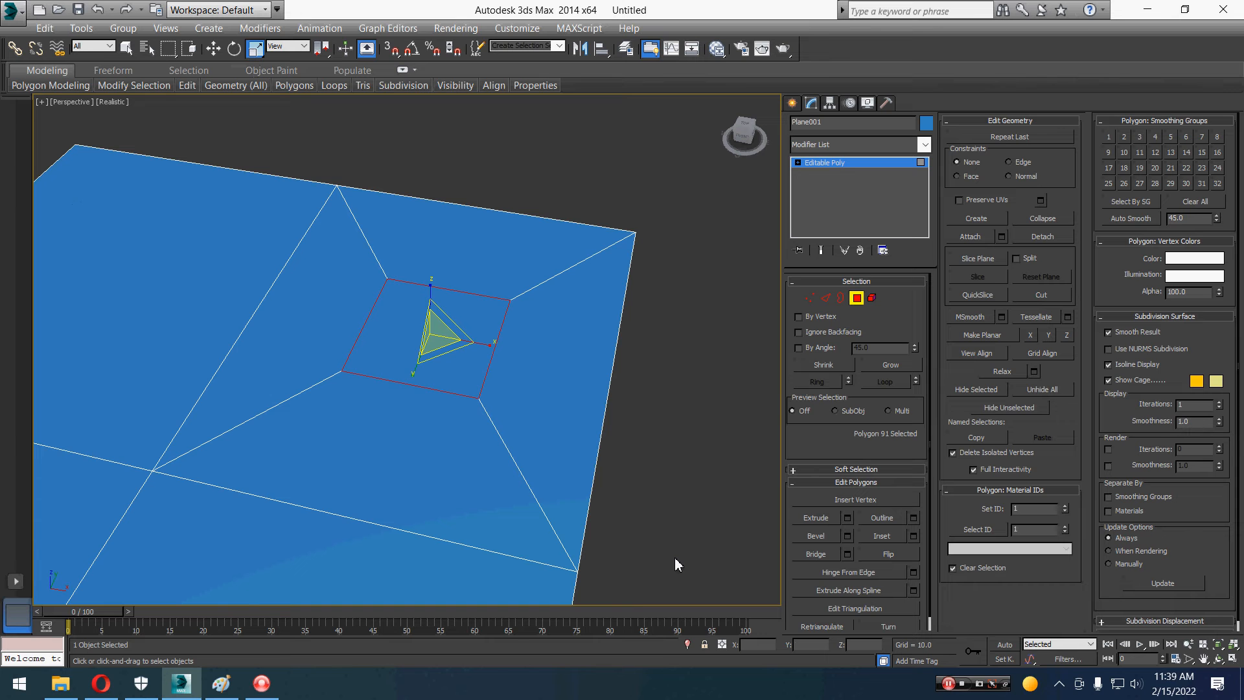
Move the scaled polygon across the top face, close to the column's outer corner.
{"action": "left_click", "coordinate": [213, 49]}
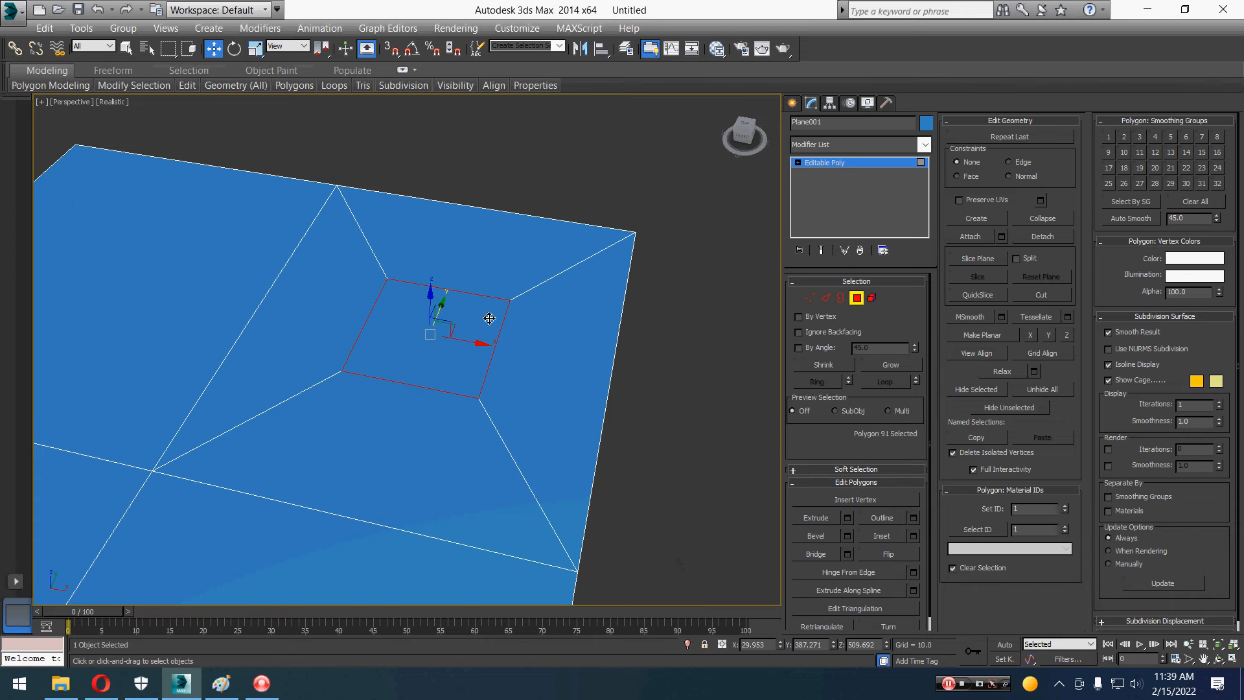
{"action": "middle_click_drag", "start_coordinate": [536, 378], "coordinate": [443, 358], "text": "alt"}
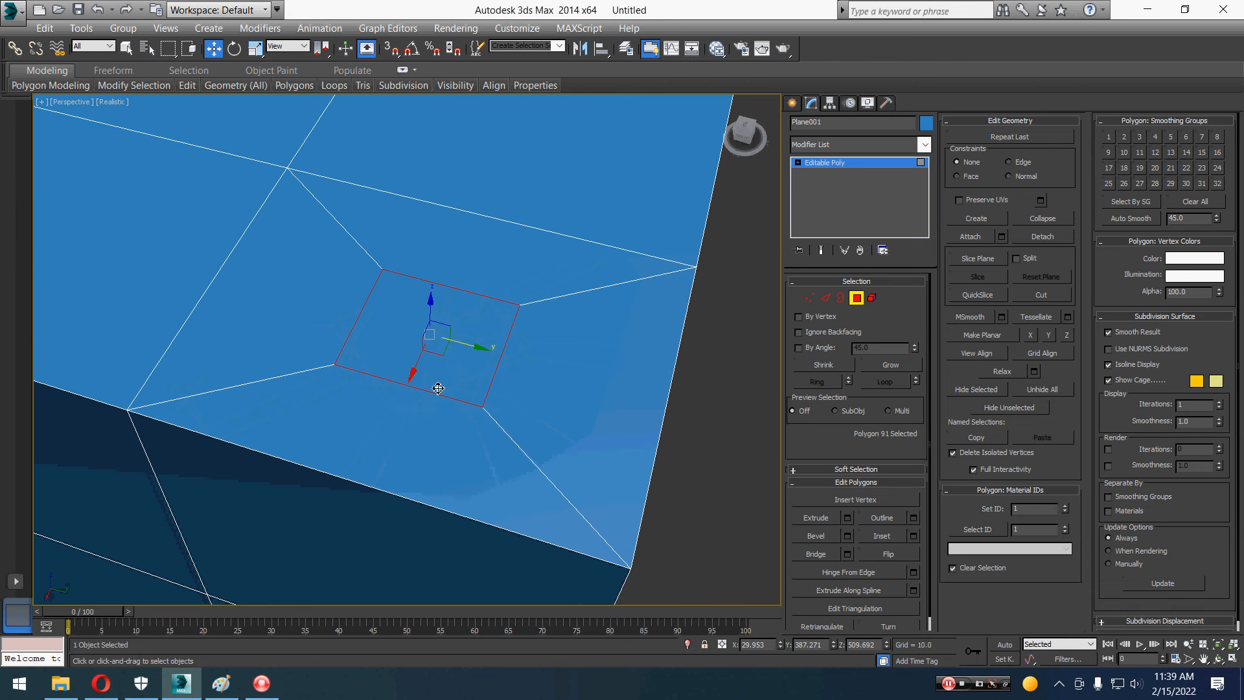
{"action": "left_click_drag", "start_coordinate": [443, 359], "coordinate": [558, 474]}
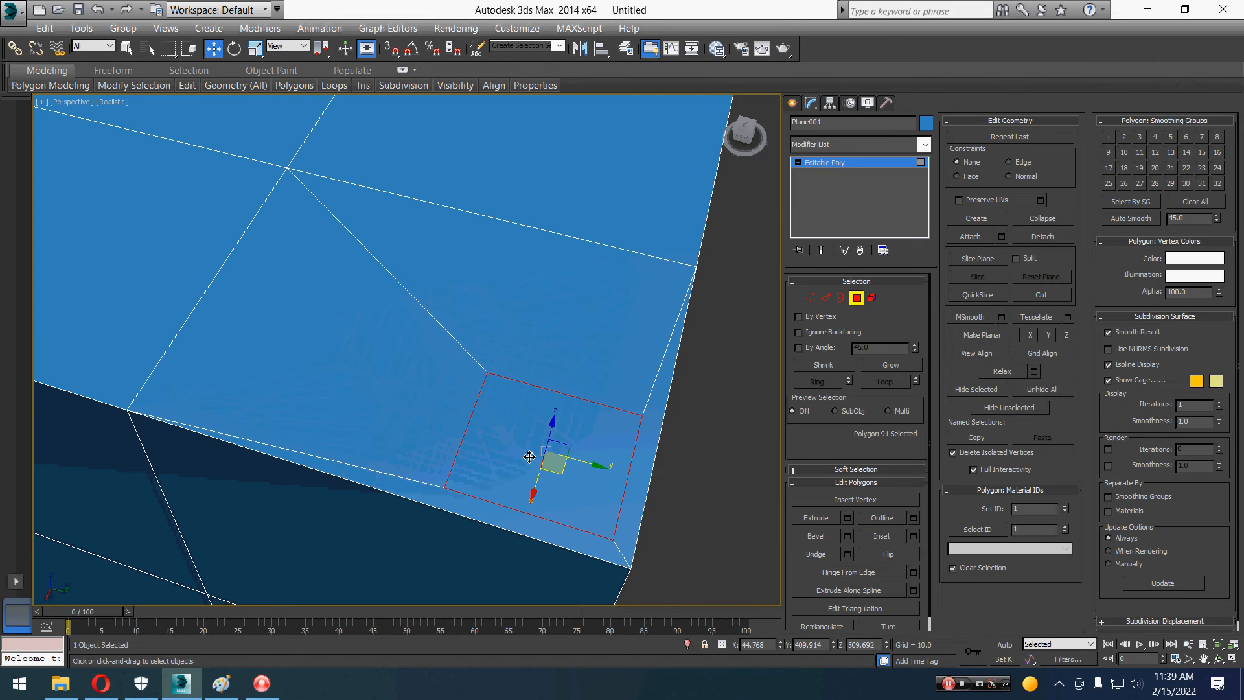
{"action": "scroll", "coordinate": [529, 457], "scroll_direction": "down", "scroll_amount": 10}
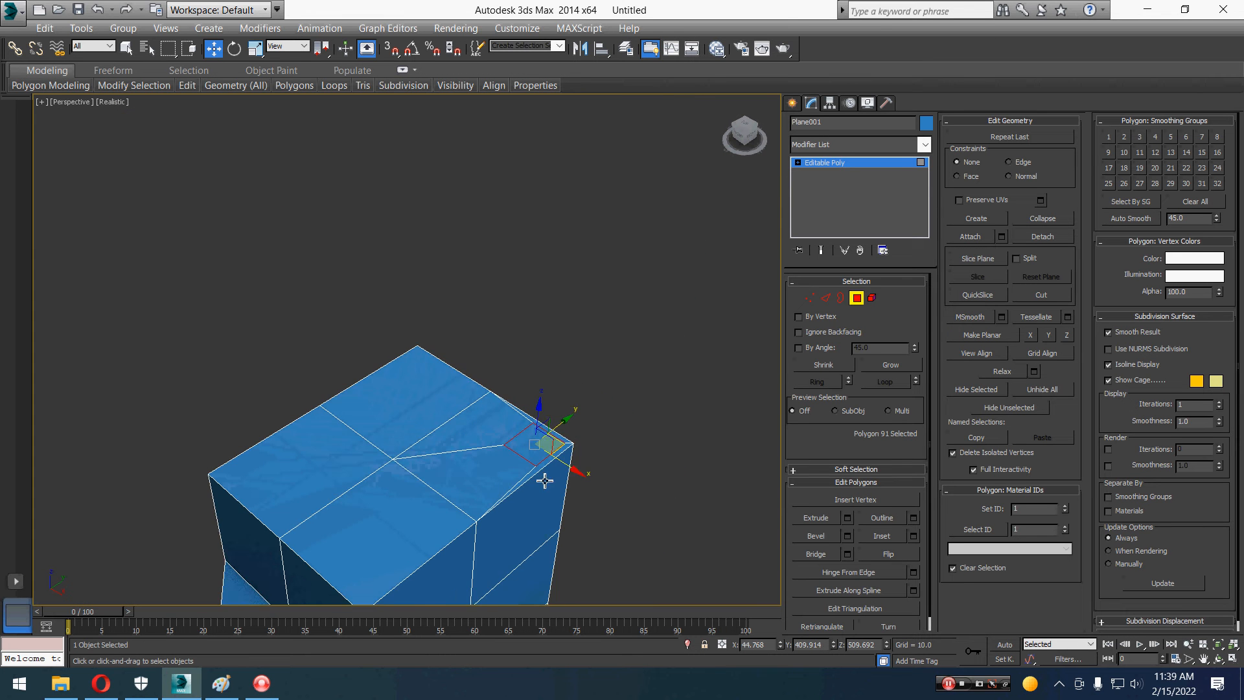
{"action": "scroll", "coordinate": [561, 464], "scroll_direction": "down", "scroll_amount": 8}
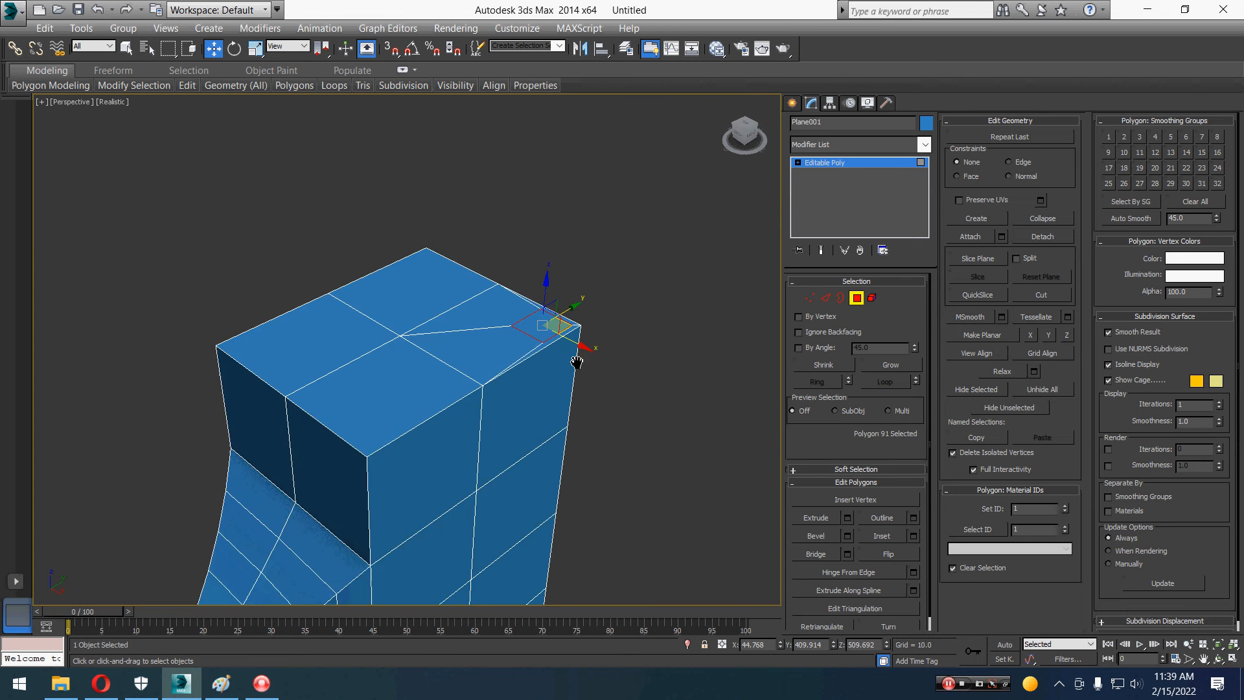
{"action": "middle_click_drag", "start_coordinate": [583, 369], "coordinate": [594, 363]}
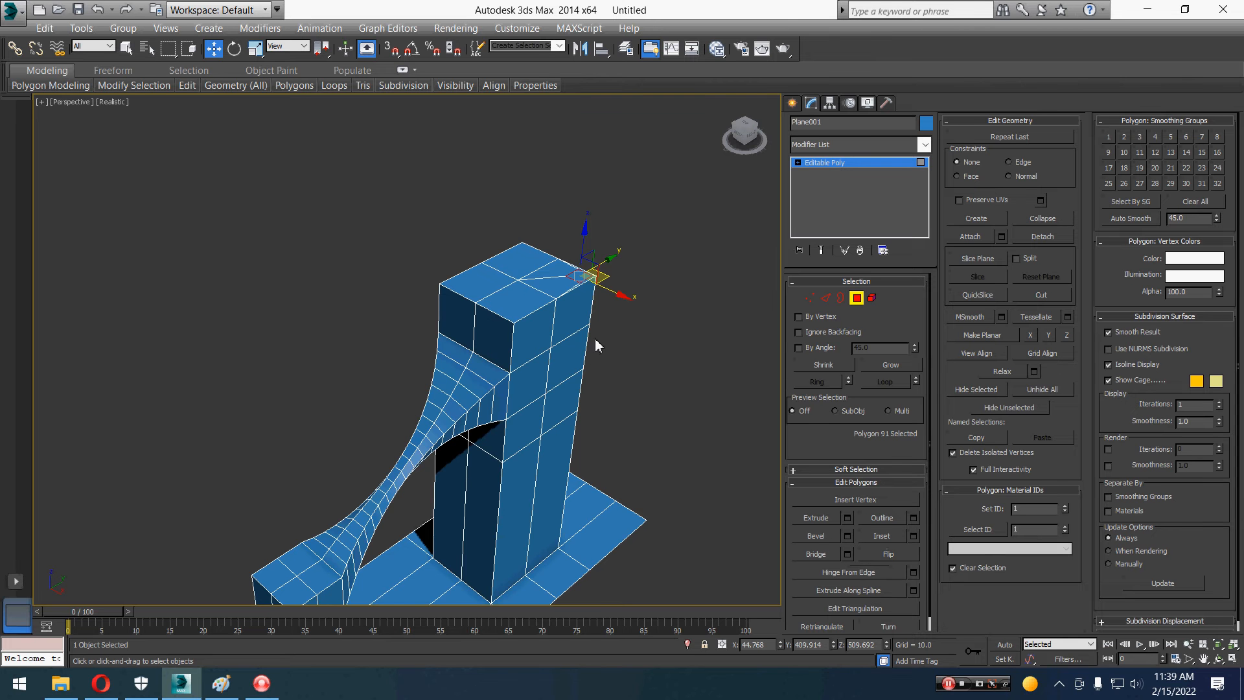
Select the top polygon diagonally opposite the inset one and start a Bevel with height and outline at 0.
{"action": "key", "text": "z"}
{"action": "scroll", "coordinate": [502, 382], "scroll_direction": "down", "scroll_amount": 2}
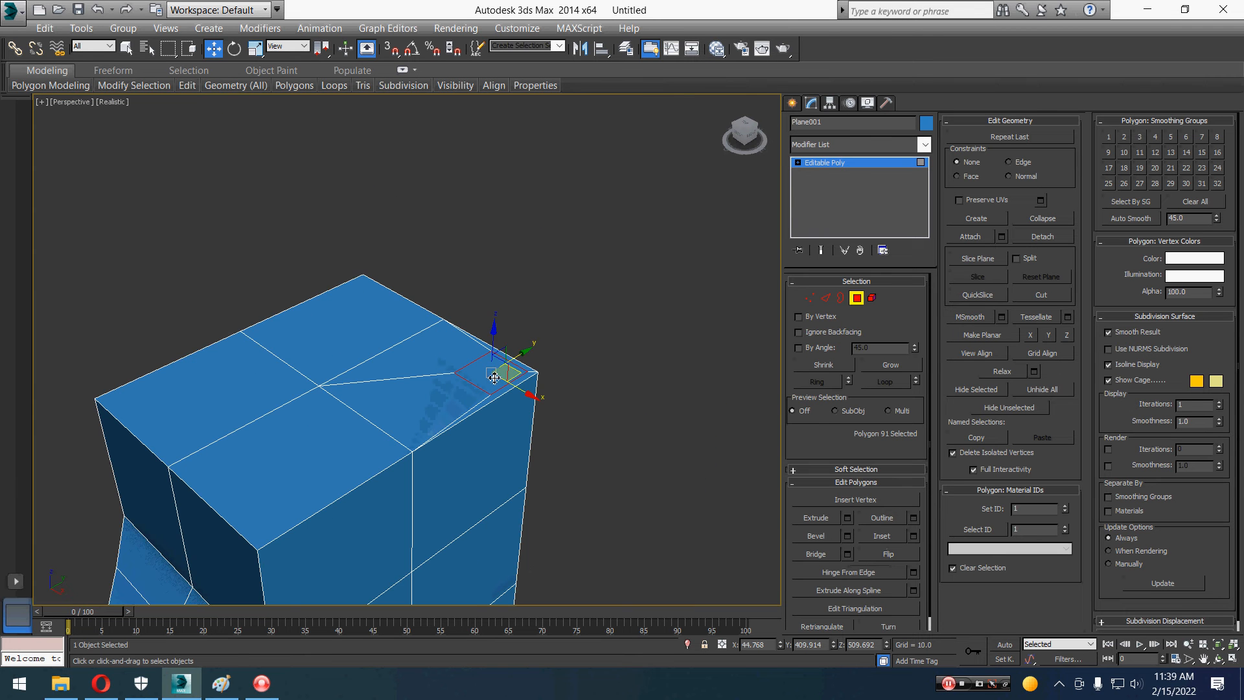
{"action": "left_click", "coordinate": [355, 332]}
{"action": "left_click", "coordinate": [168, 424]}
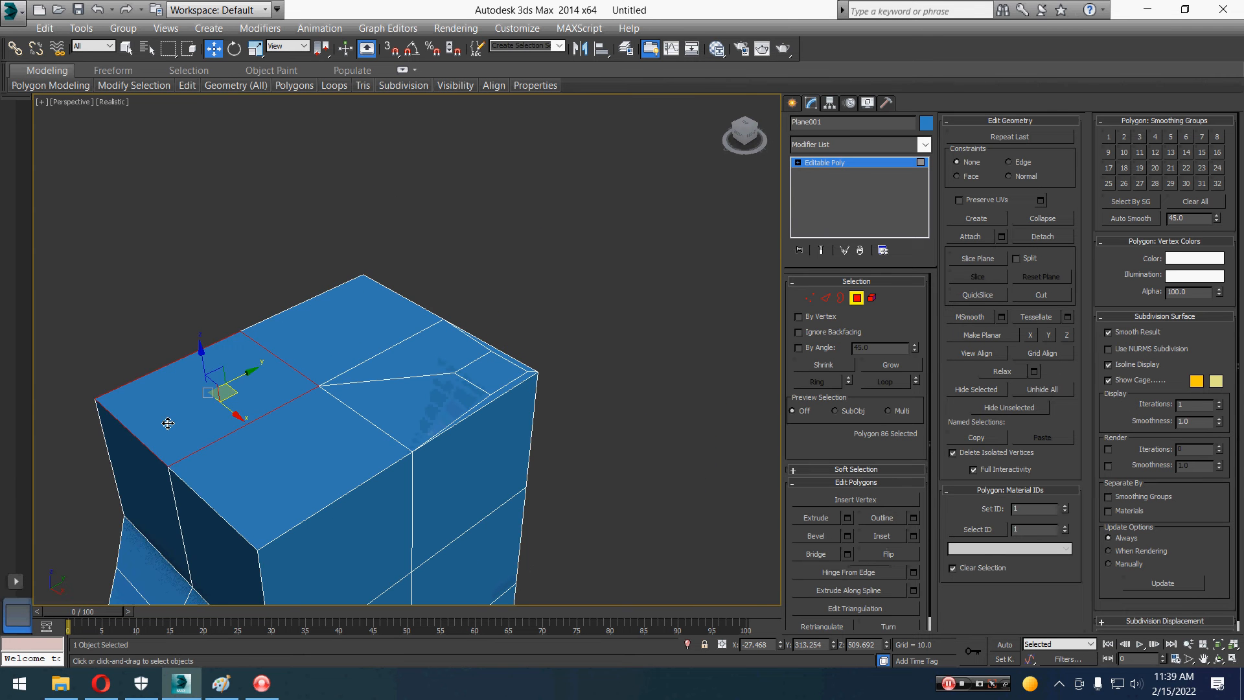
{"action": "scroll", "coordinate": [178, 431], "scroll_direction": "up", "scroll_amount": 2}
{"action": "scroll", "coordinate": [321, 423], "scroll_direction": "up", "scroll_amount": 1}
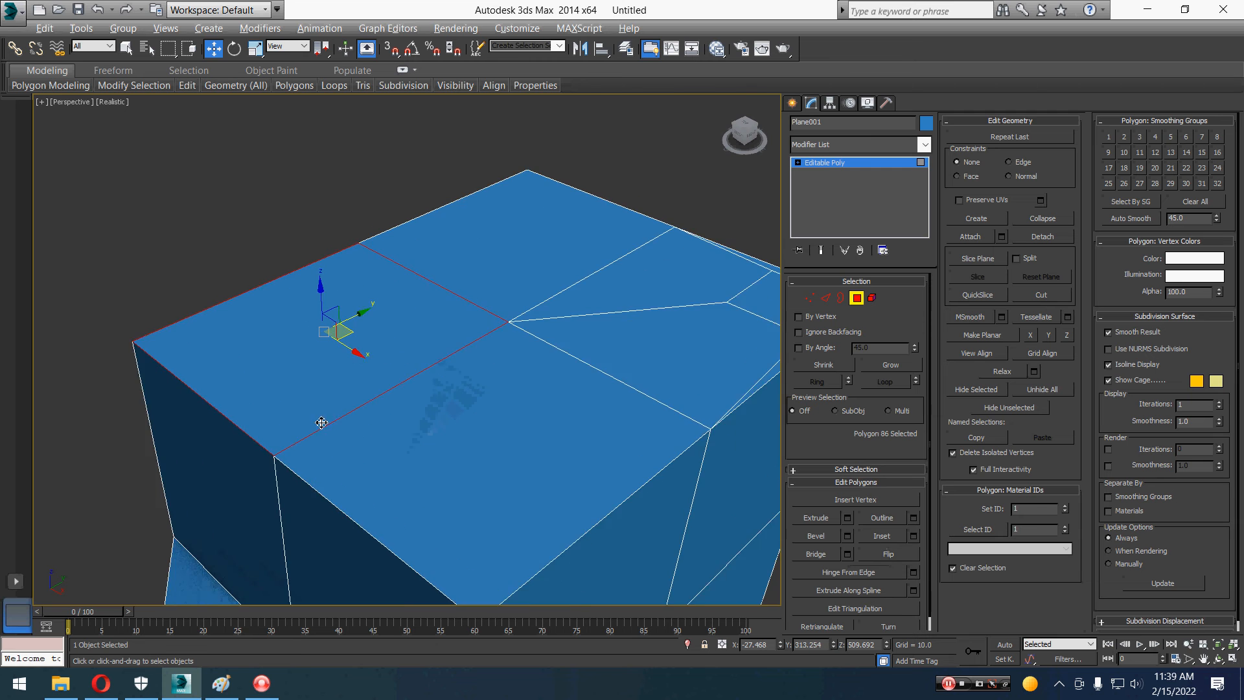
{"action": "scroll", "coordinate": [321, 422], "scroll_direction": "down", "scroll_amount": 1}
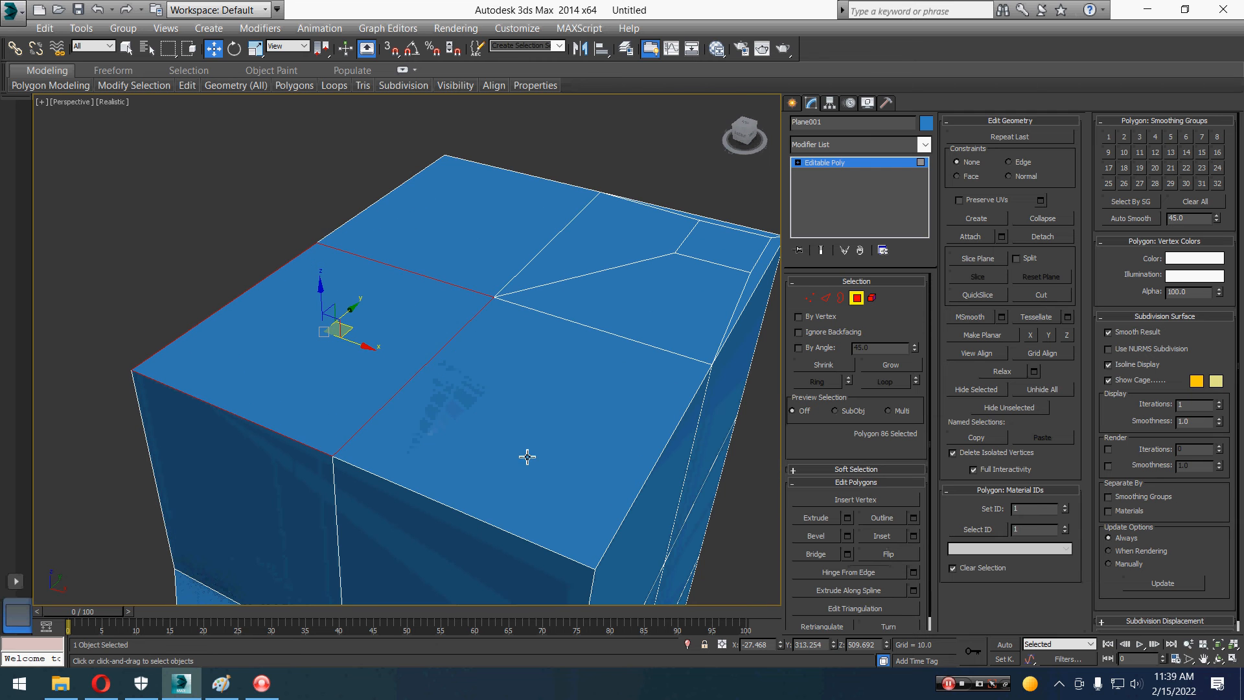
{"action": "left_click", "coordinate": [846, 536]}
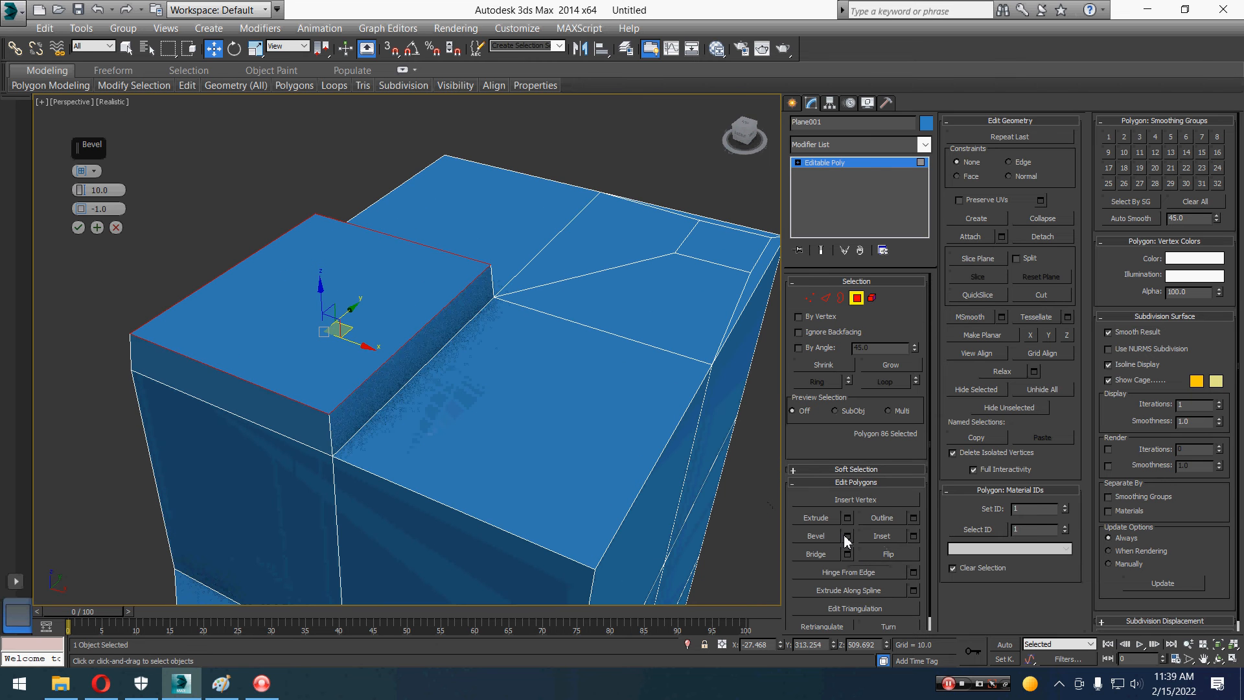
{"action": "right_click", "coordinate": [79, 189]}
{"action": "right_click", "coordinate": [81, 210]}
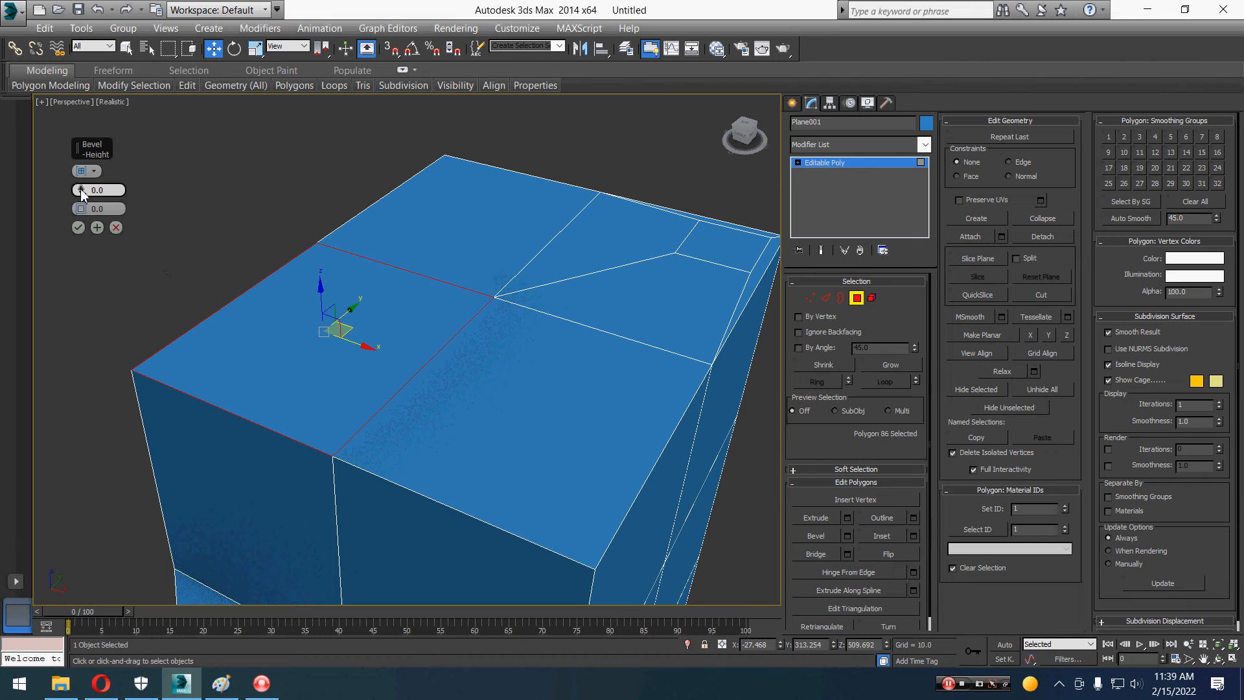
Try a bevel height of 50.77, reset it to 0, and apply the bevel with an outline of -11.794.
{"action": "left_click_drag", "start_coordinate": [80, 188], "coordinate": [102, 651]}
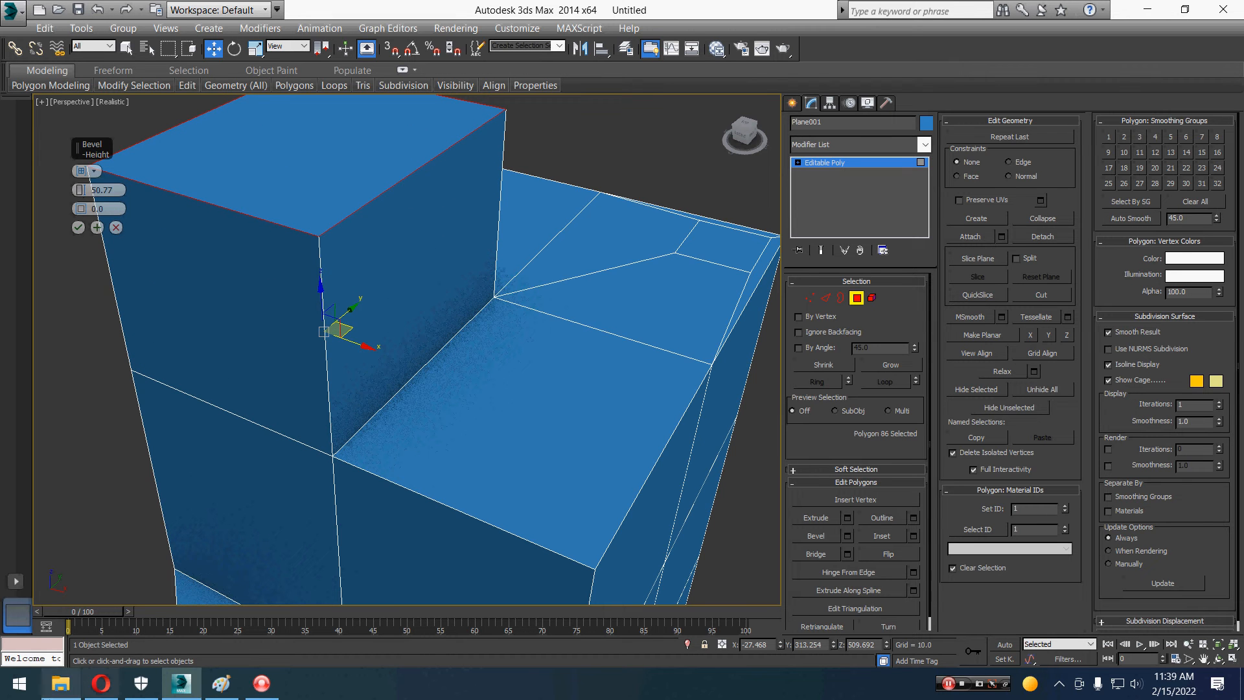
{"action": "right_click", "coordinate": [80, 189]}
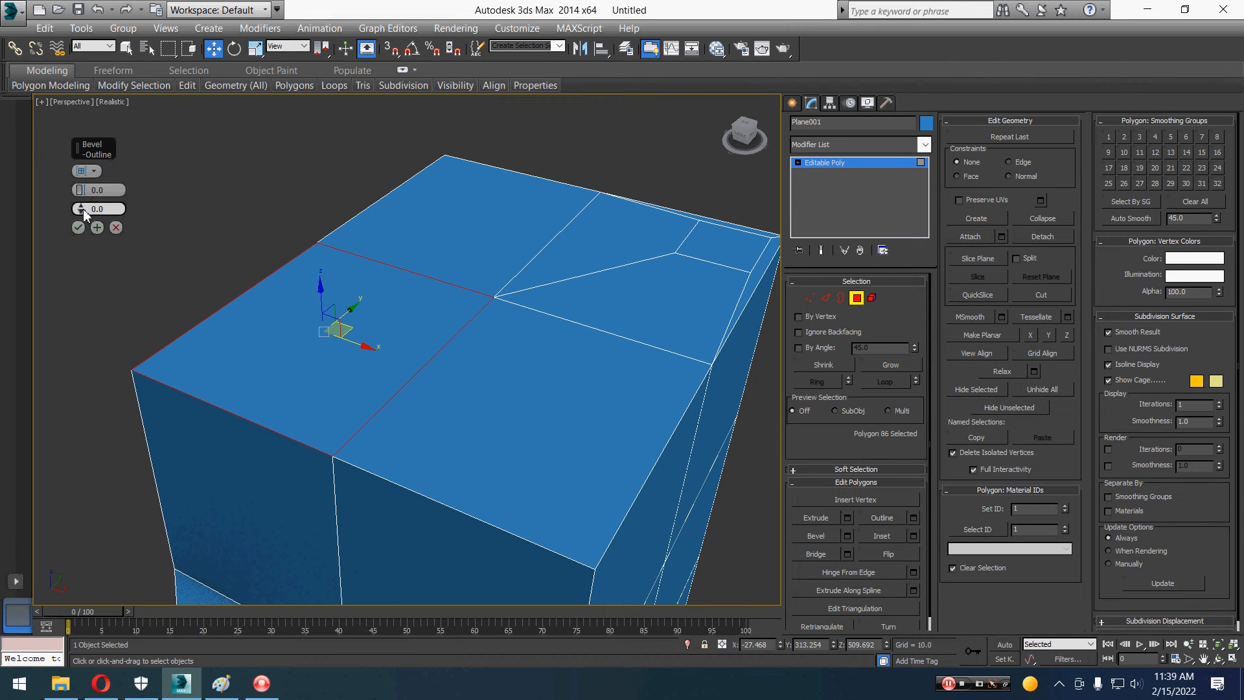
{"action": "left_click_drag", "start_coordinate": [82, 214], "coordinate": [100, 251]}
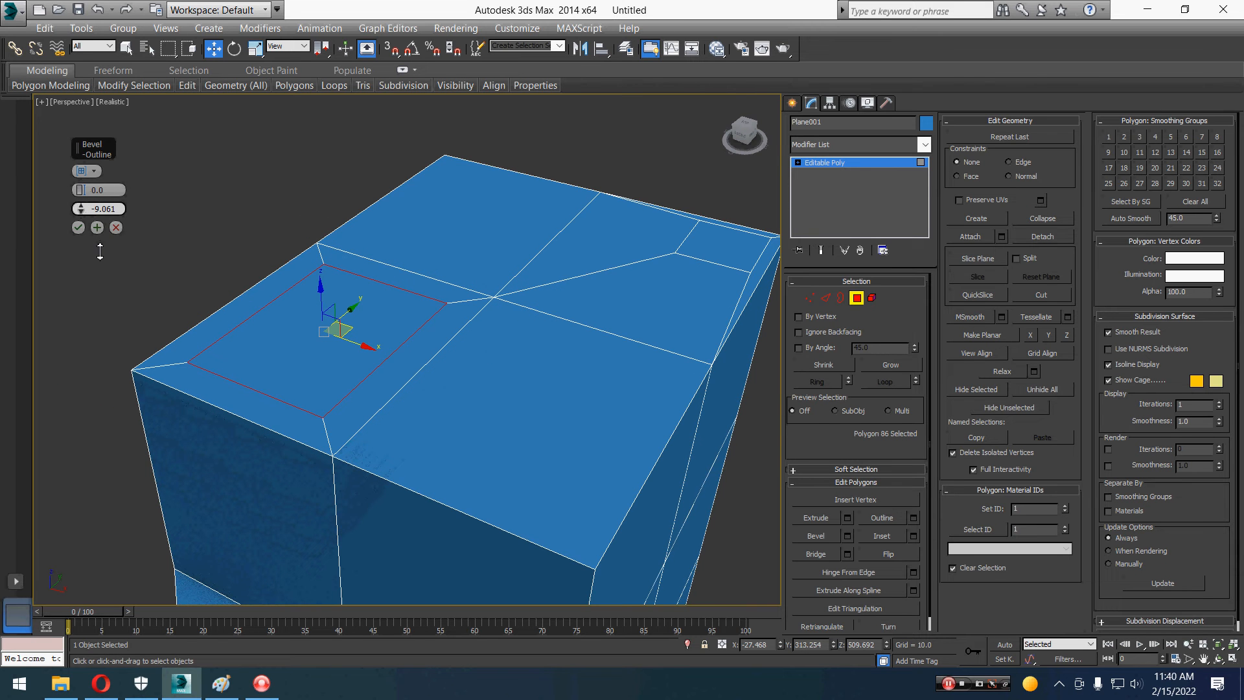
{"action": "left_click_drag", "start_coordinate": [99, 252], "coordinate": [101, 254]}
{"action": "left_click", "coordinate": [79, 228]}
Move the reduced polygon toward the outer corner and bevel it upward by 33.223 with an outline of 0.
{"action": "left_click_drag", "start_coordinate": [351, 331], "coordinate": [245, 345]}
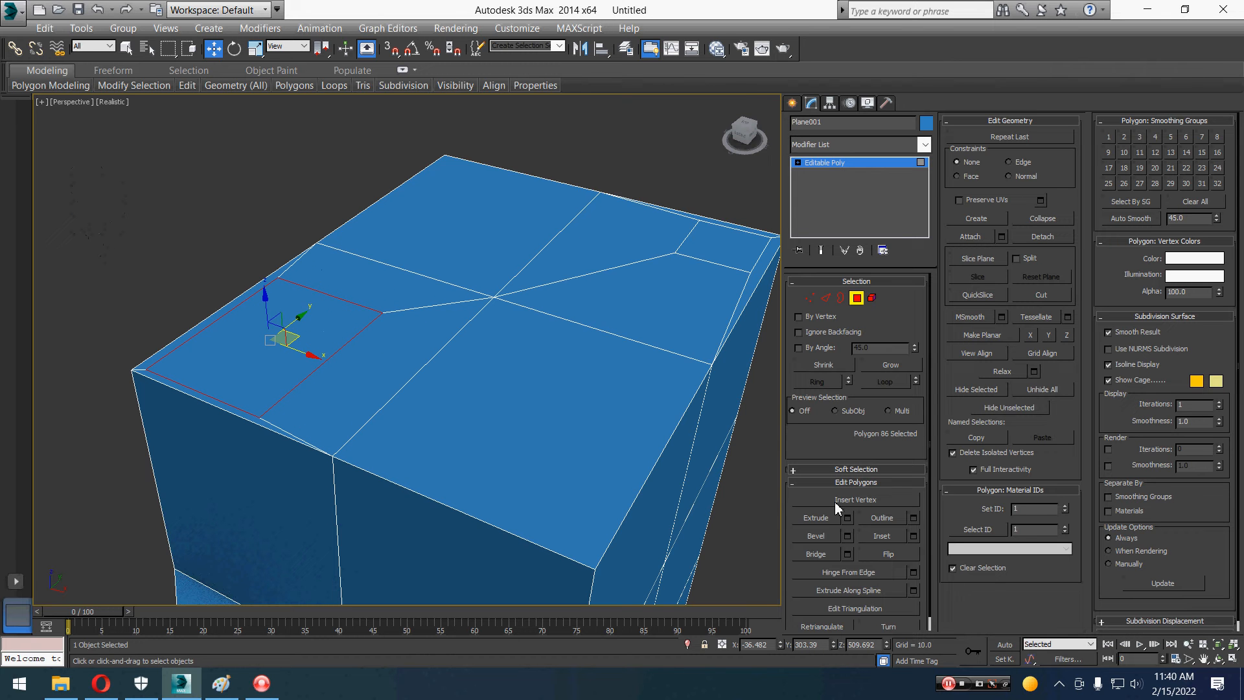
{"action": "left_click", "coordinate": [847, 536]}
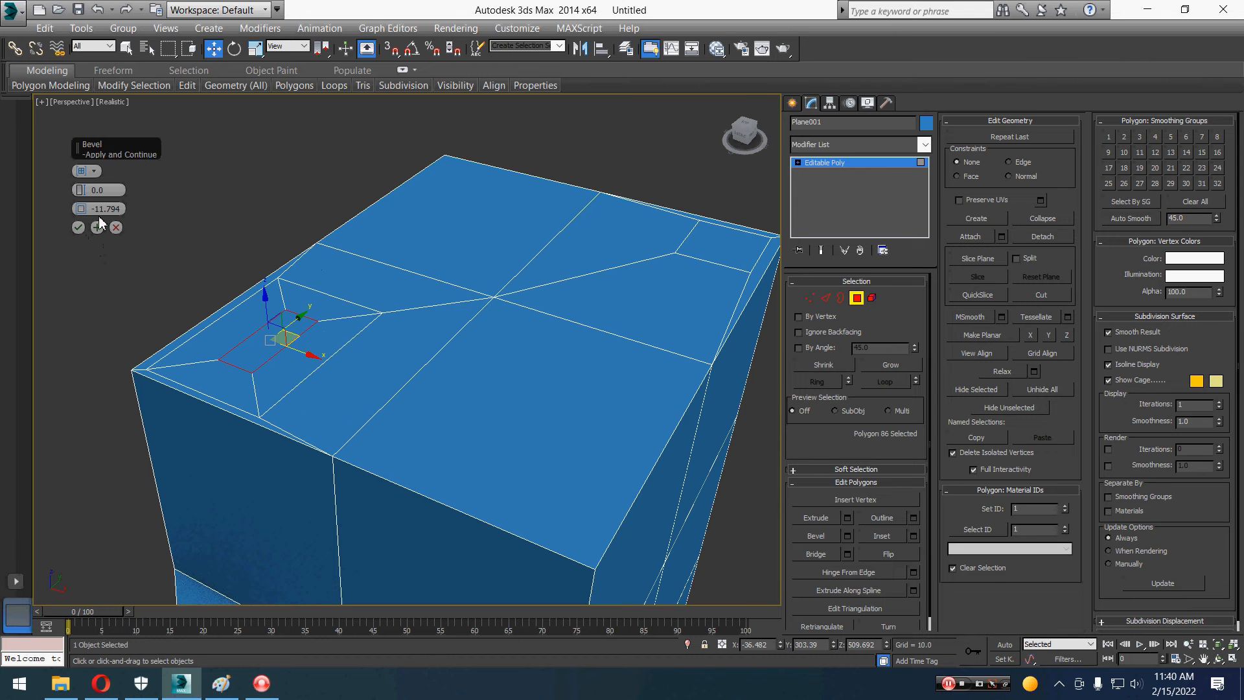
{"action": "right_click", "coordinate": [82, 210]}
{"action": "left_click_drag", "start_coordinate": [81, 190], "coordinate": [69, 37]}
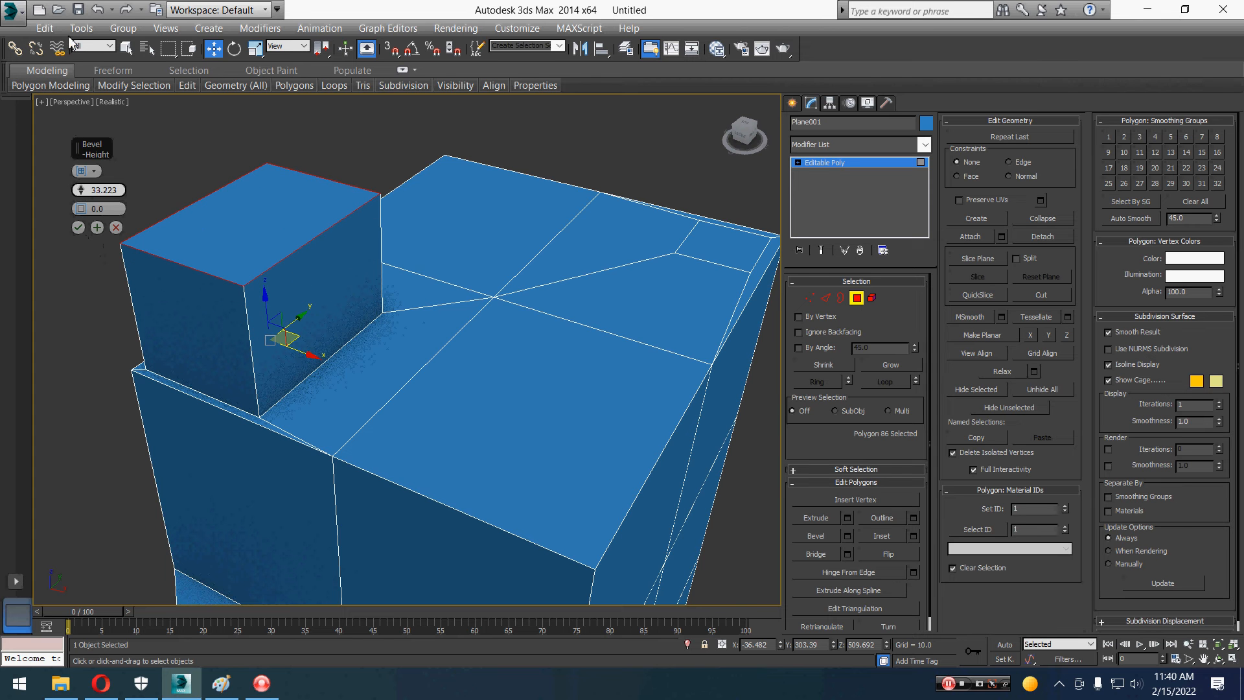
{"action": "left_click", "coordinate": [97, 227]}
Flare the raised block's top outward with a bevel of height 3.596 and outline 4.746.
{"action": "right_click", "coordinate": [82, 192]}
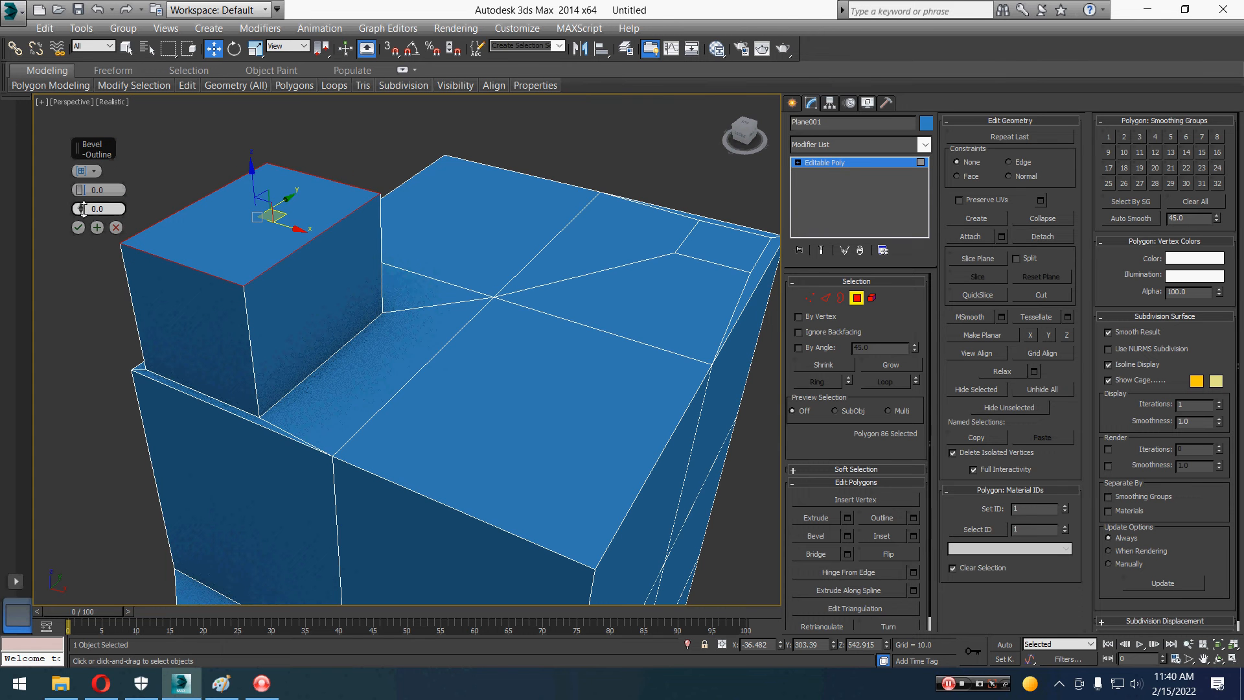
{"action": "left_click_drag", "start_coordinate": [83, 208], "coordinate": [85, 173]}
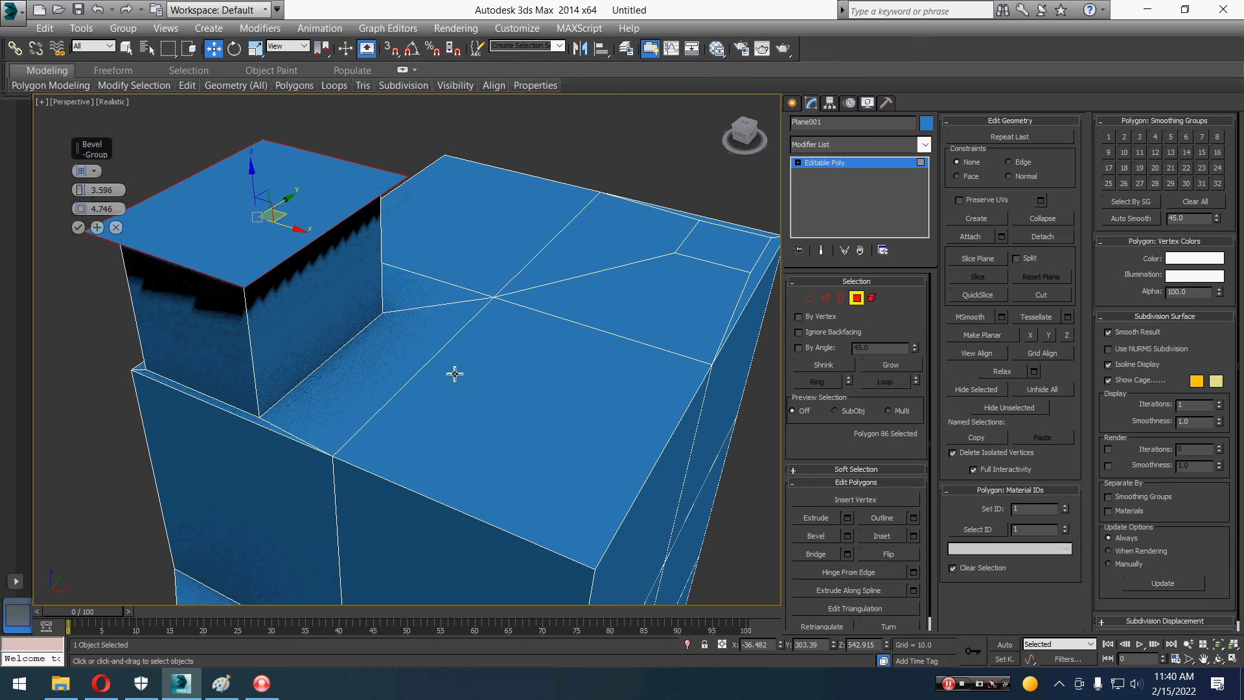
{"action": "middle_click_drag", "start_coordinate": [455, 373], "coordinate": [489, 448], "text": "alt"}
Raise the flared cap straight up with a bevel of height 11.794 and outline 0.
{"action": "right_click", "coordinate": [79, 211]}
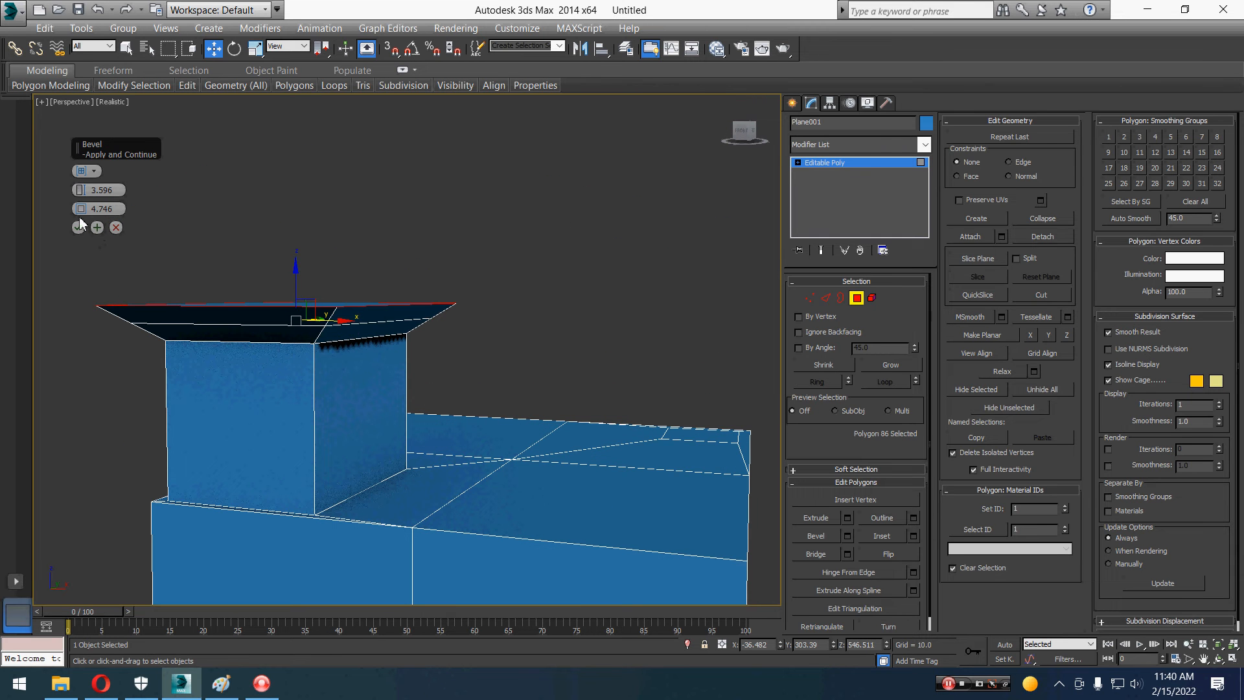
{"action": "middle_click_drag", "start_coordinate": [214, 315], "coordinate": [194, 325], "text": "alt"}
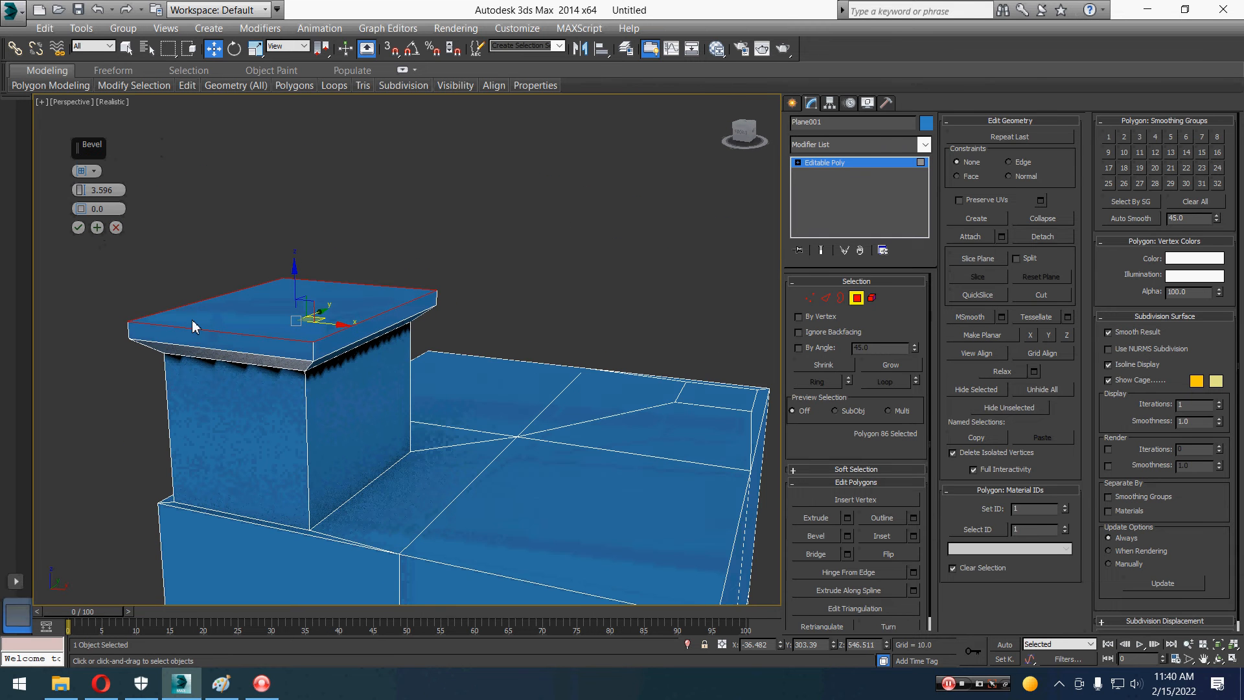
{"action": "left_click_drag", "start_coordinate": [79, 189], "coordinate": [80, 149]}
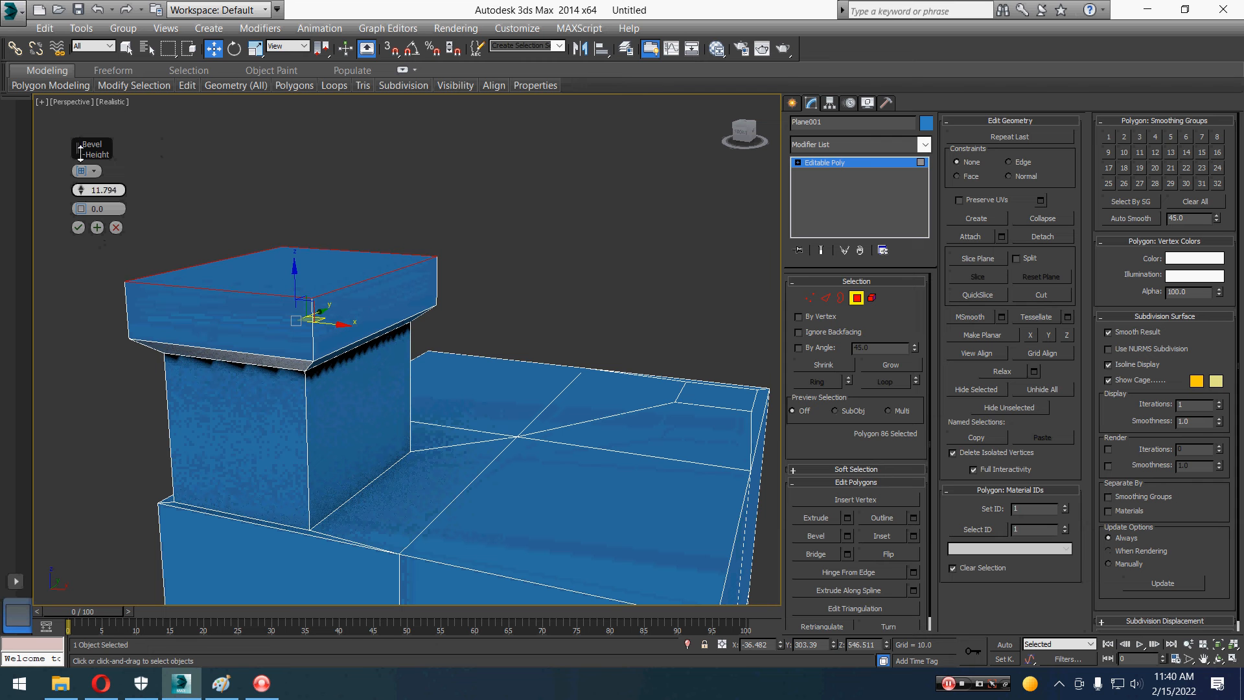
{"action": "left_click", "coordinate": [101, 227]}
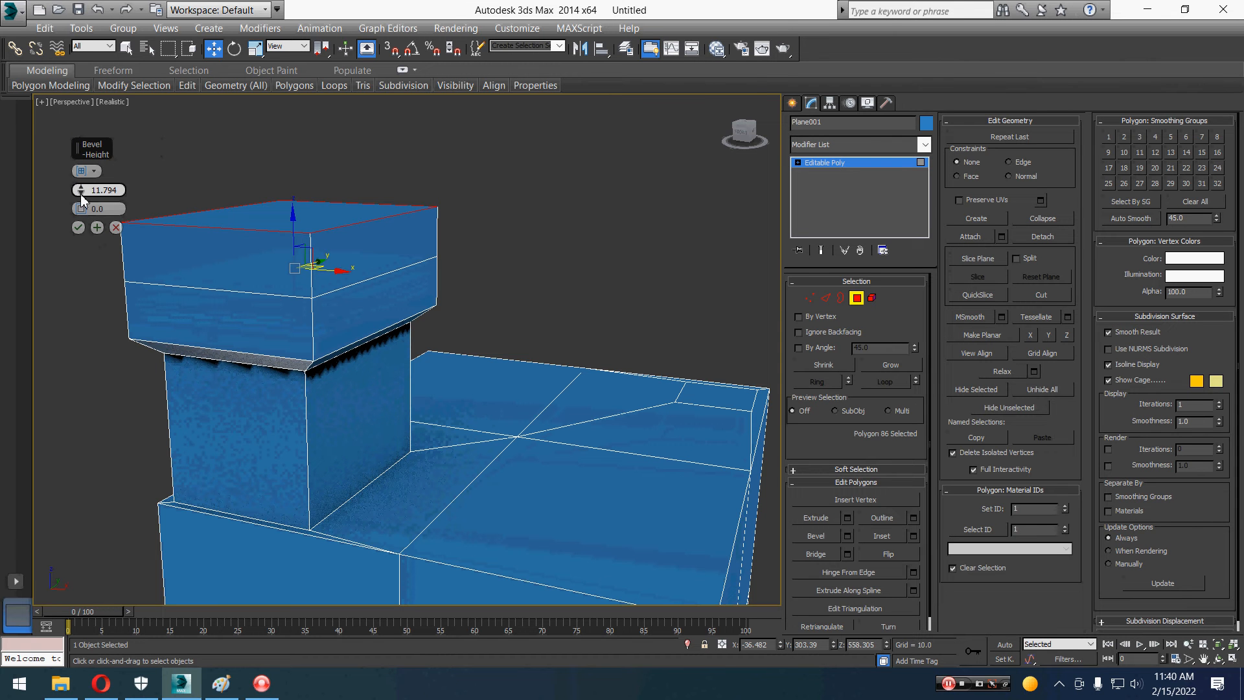
Taper the cap's top edge inward with a bevel of height 4.827 and outline -1.87, and deselect the model.
{"action": "mouse_move", "coordinate": [80, 193]}
{"action": "left_mouse_down"}
{"action": "mouse_move", "coordinate": [78, 232]}
{"action": "mouse_move", "coordinate": [80, 214]}
{"action": "left_mouse_up"}
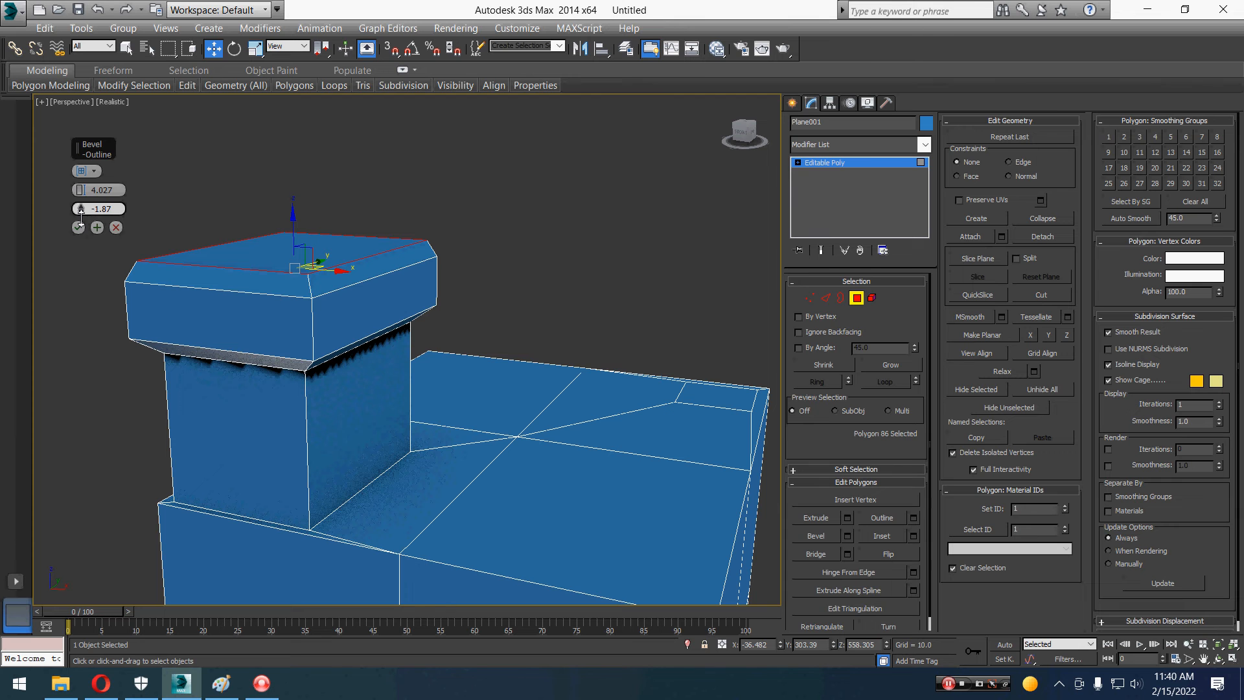
{"action": "left_click", "coordinate": [79, 227]}
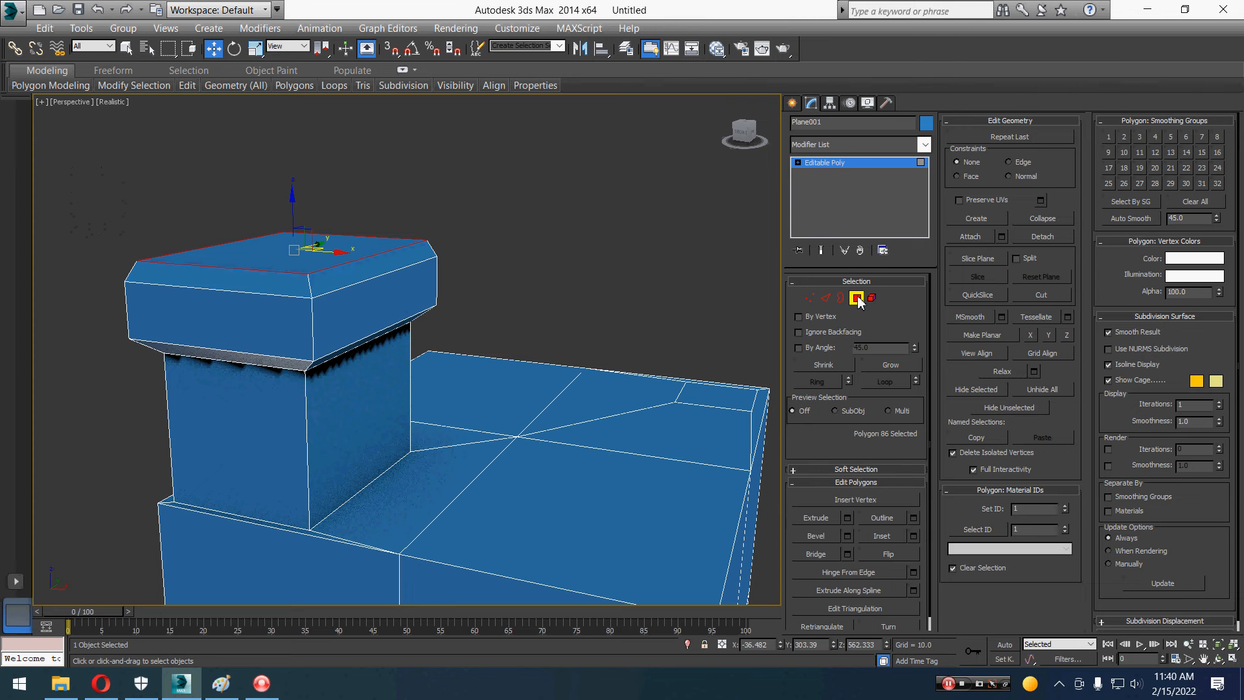
{"action": "left_click", "coordinate": [624, 306]}
{"action": "middle_click_drag", "start_coordinate": [625, 305], "coordinate": [382, 317], "text": "alt"}
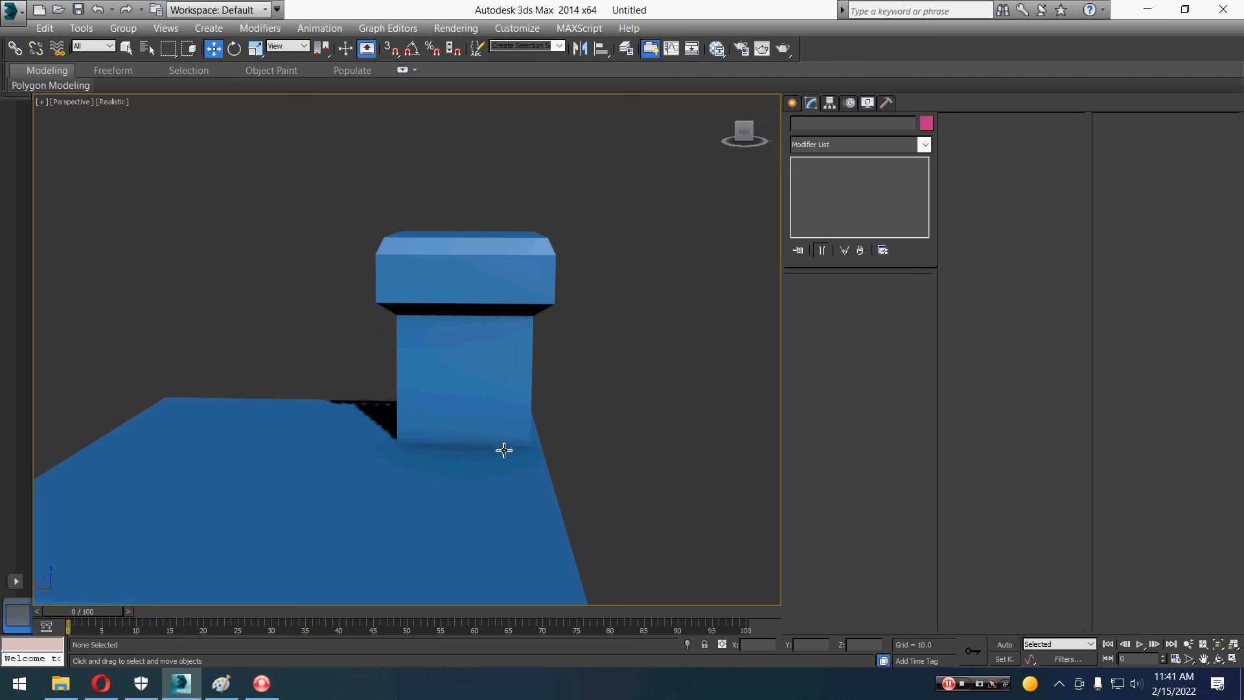
{"action": "middle_click_drag", "start_coordinate": [511, 448], "coordinate": [436, 447], "text": "alt"}
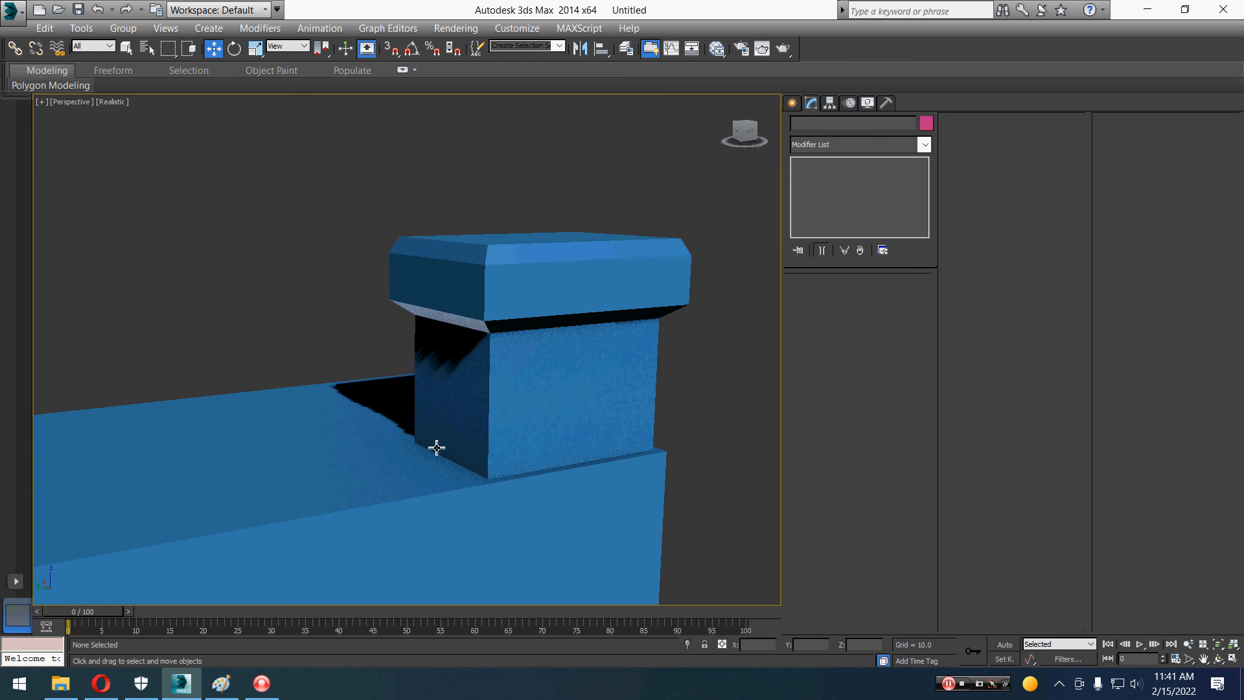
{"action": "middle_click_drag", "start_coordinate": [437, 447], "coordinate": [481, 425], "text": "alt"}
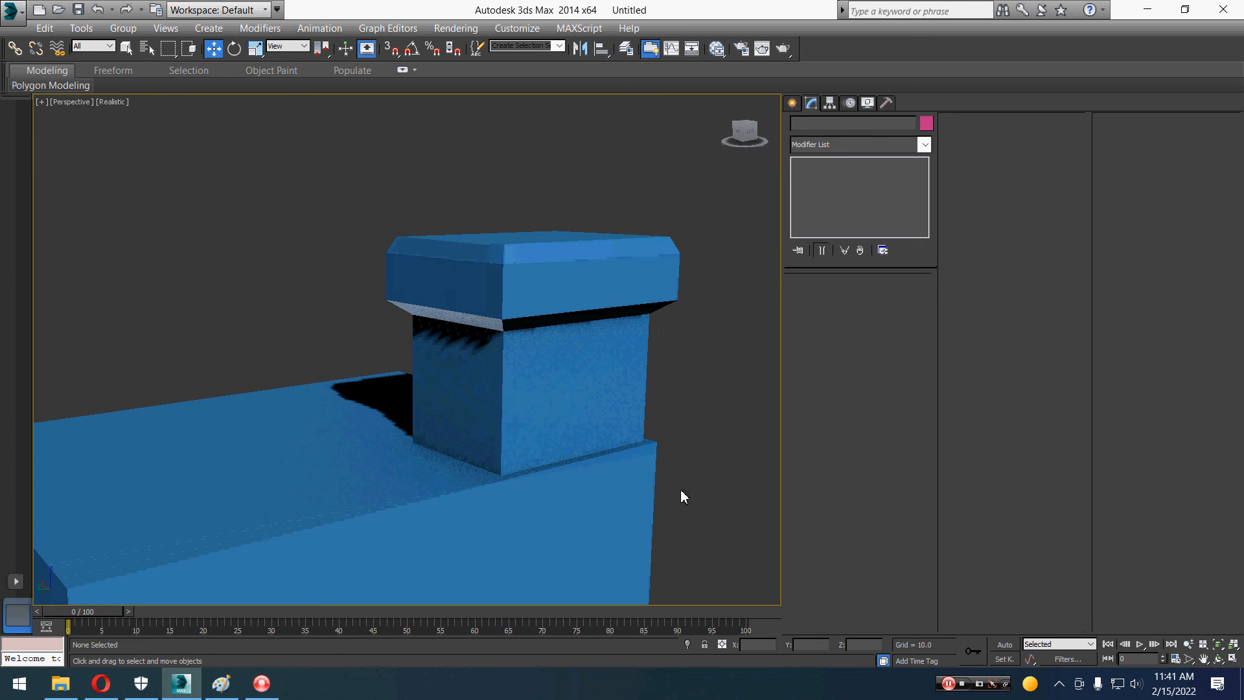
Show edged faces in the perspective view and switch its shading style to Clay.
{"action": "key", "text": "F4"}
{"action": "scroll", "coordinate": [679, 498], "scroll_direction": "down", "scroll_amount": 3}
{"action": "middle_click_drag", "start_coordinate": [682, 502], "coordinate": [666, 397]}
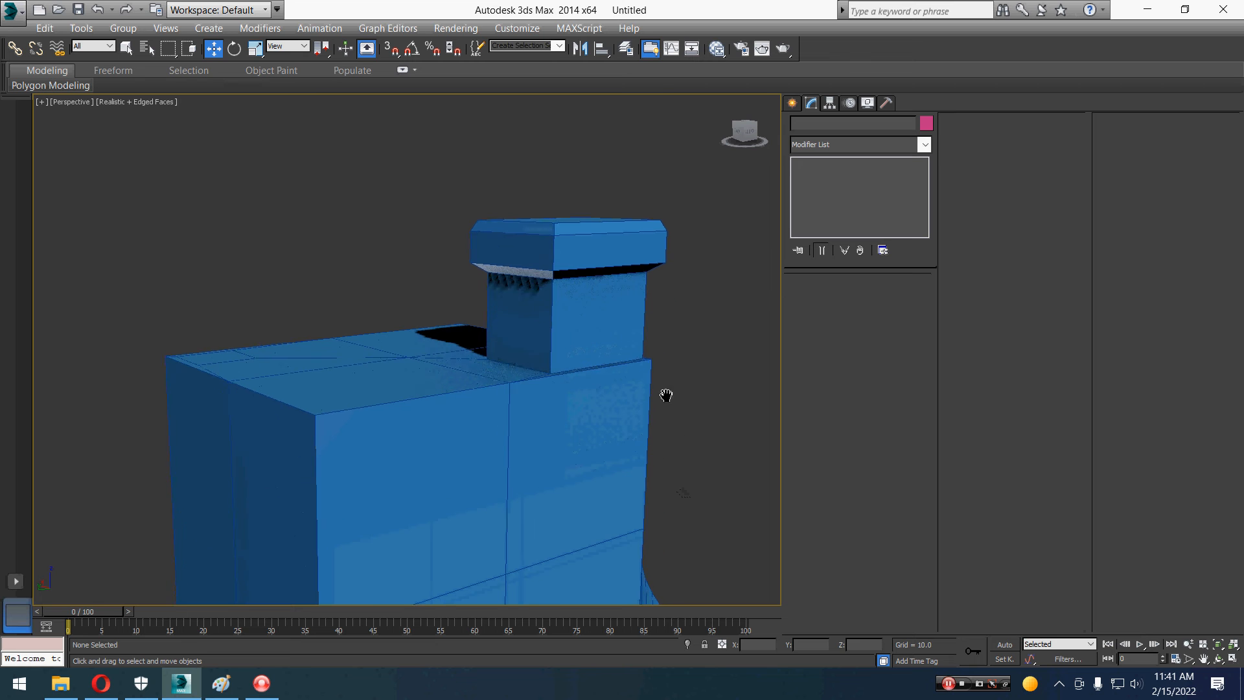
{"action": "left_click", "coordinate": [152, 112]}
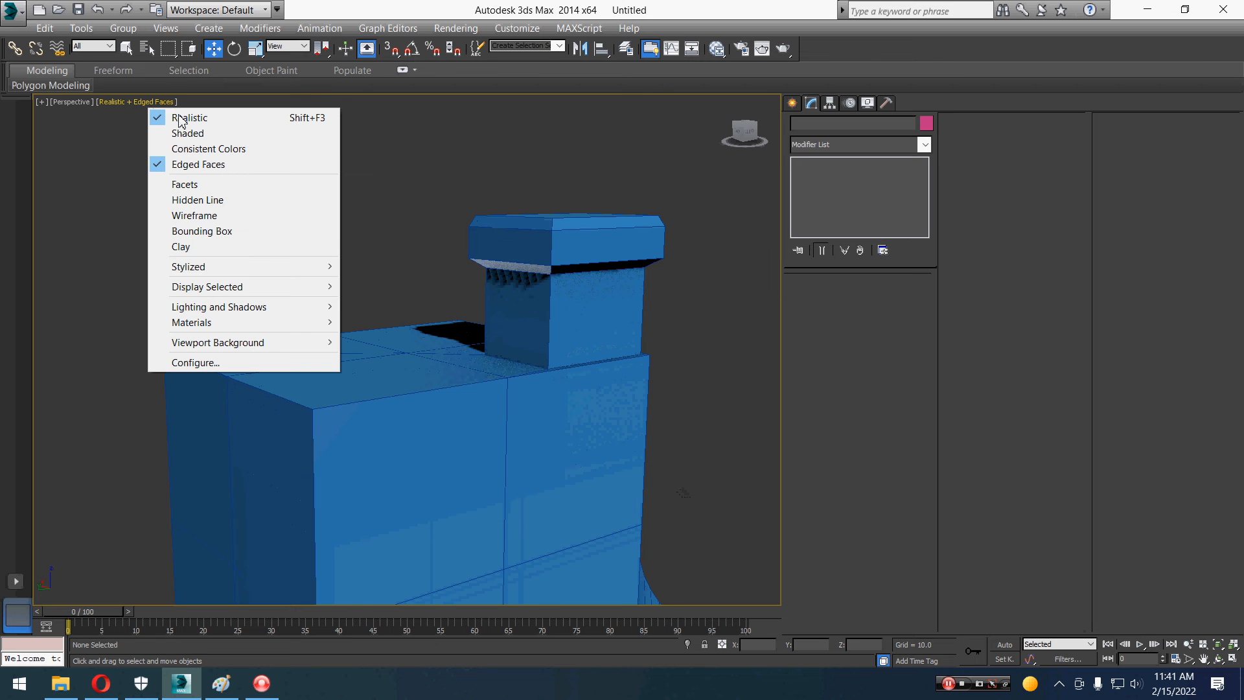
{"action": "left_click", "coordinate": [203, 249]}
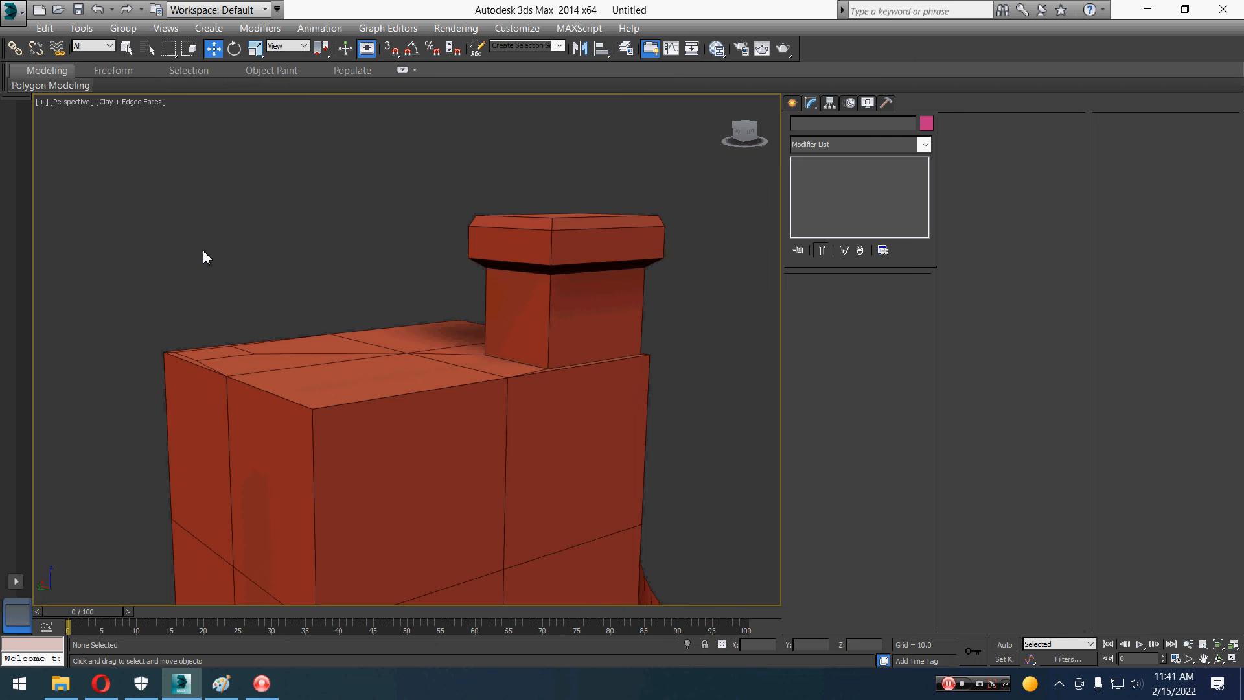
{"action": "scroll", "coordinate": [207, 259], "scroll_direction": "down", "scroll_amount": 4}
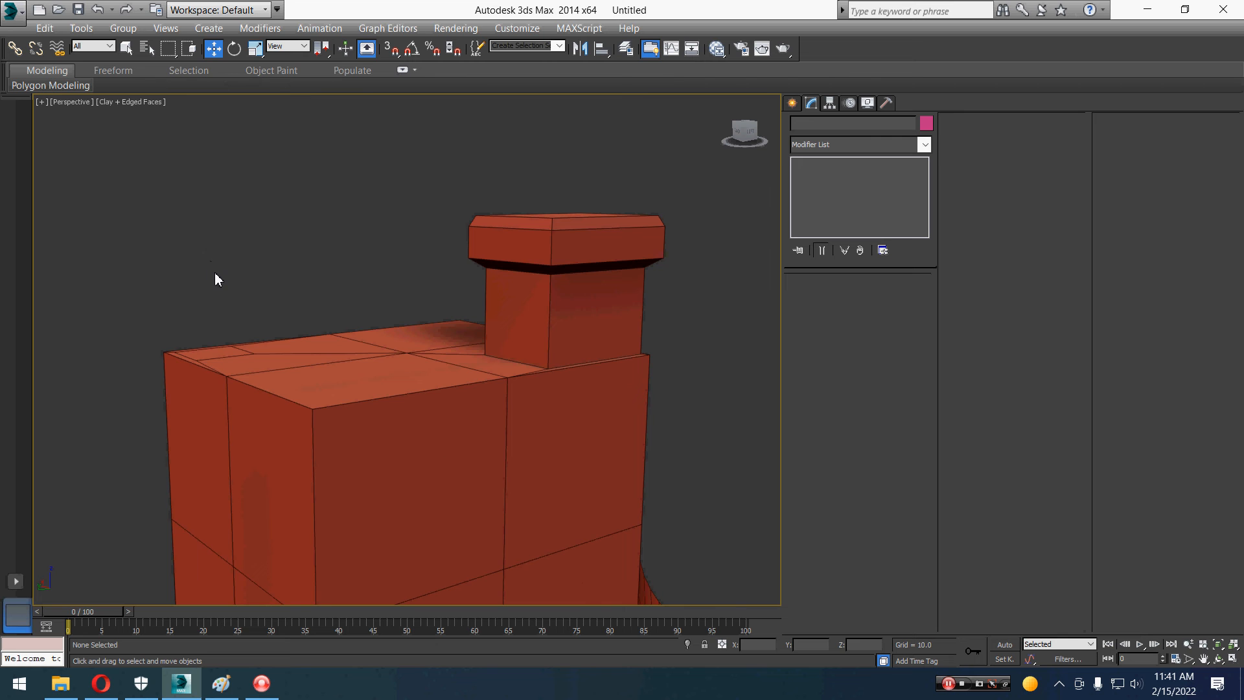
{"action": "left_click", "coordinate": [108, 105]}
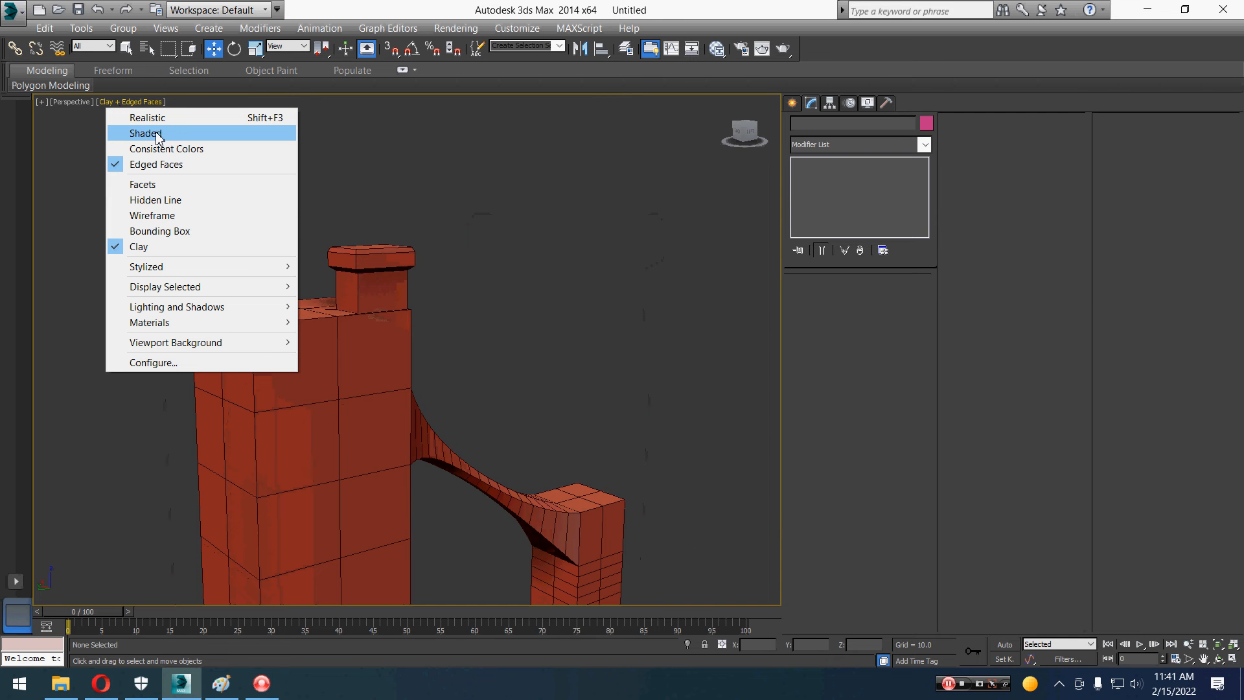
{"action": "left_click", "coordinate": [161, 254]}
Select a polygon in the second narrow band on one side of the short column, working at Polygon level.
{"action": "middle_click_drag", "start_coordinate": [567, 483], "coordinate": [405, 421]}
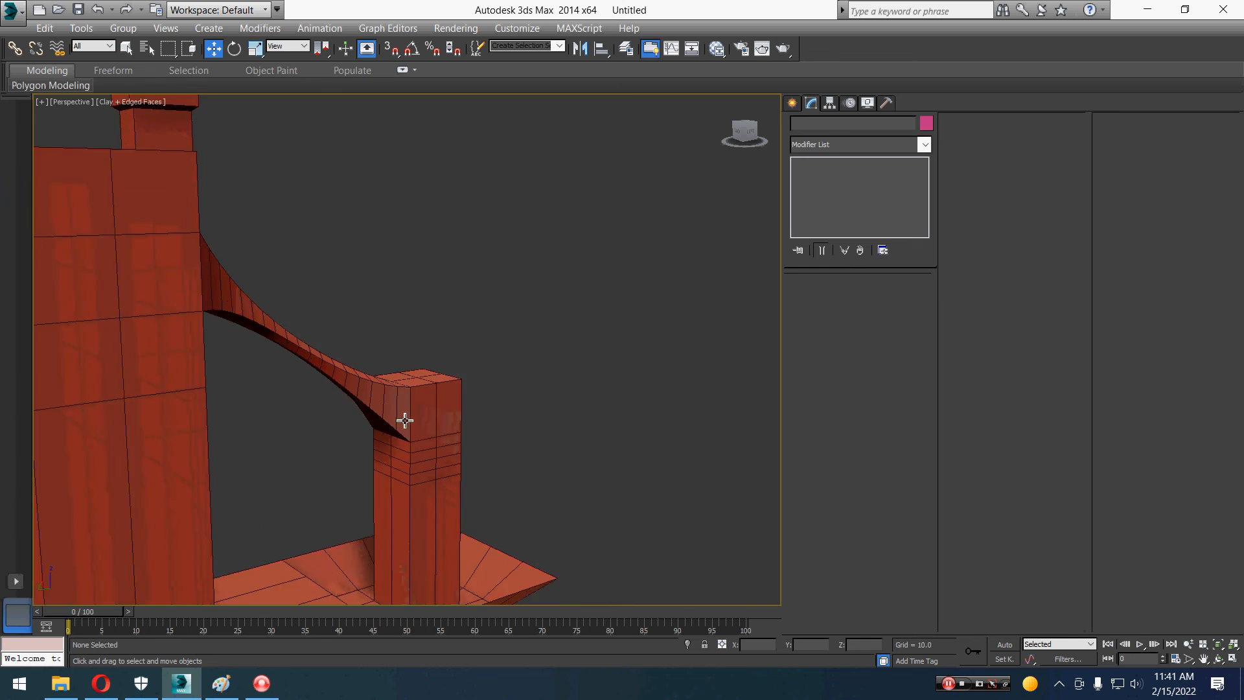
{"action": "scroll", "coordinate": [409, 494], "scroll_direction": "up", "scroll_amount": 4}
{"action": "middle_click_drag", "start_coordinate": [450, 498], "coordinate": [348, 443], "text": "alt"}
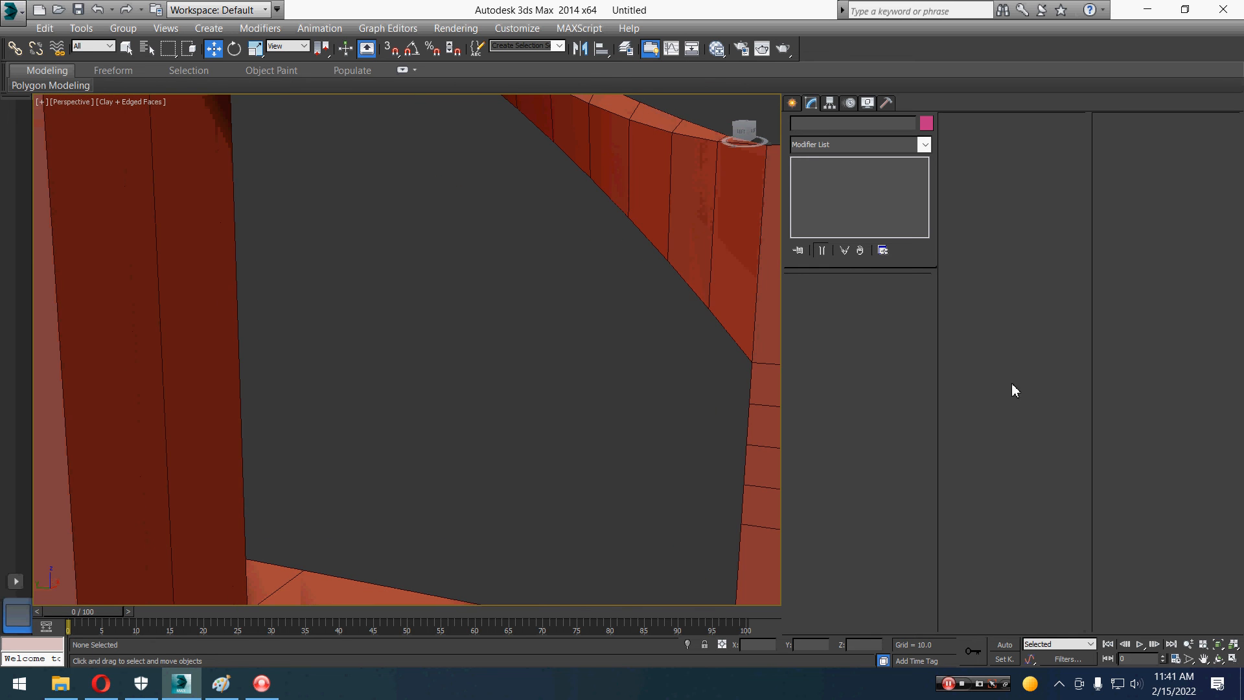
{"action": "middle_click_drag", "start_coordinate": [776, 354], "coordinate": [744, 344]}
{"action": "middle_click_drag", "start_coordinate": [771, 392], "coordinate": [343, 337]}
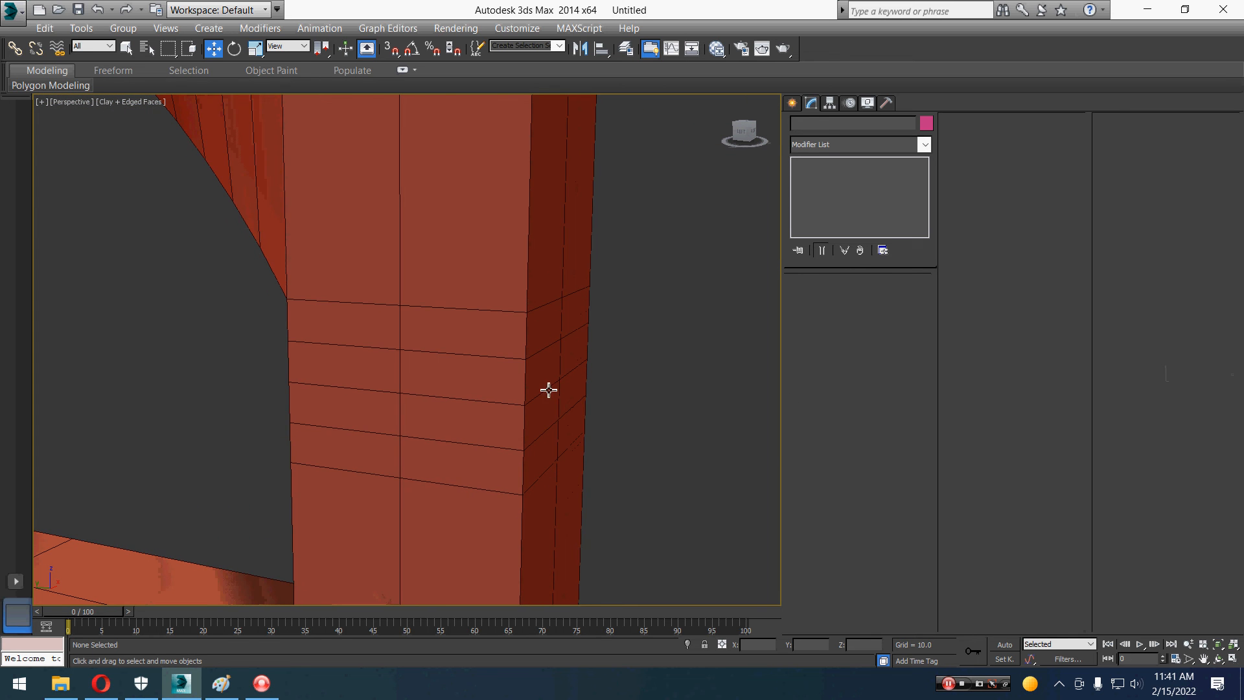
{"action": "middle_click_drag", "start_coordinate": [549, 390], "coordinate": [150, 322]}
{"action": "left_click", "coordinate": [267, 328]}
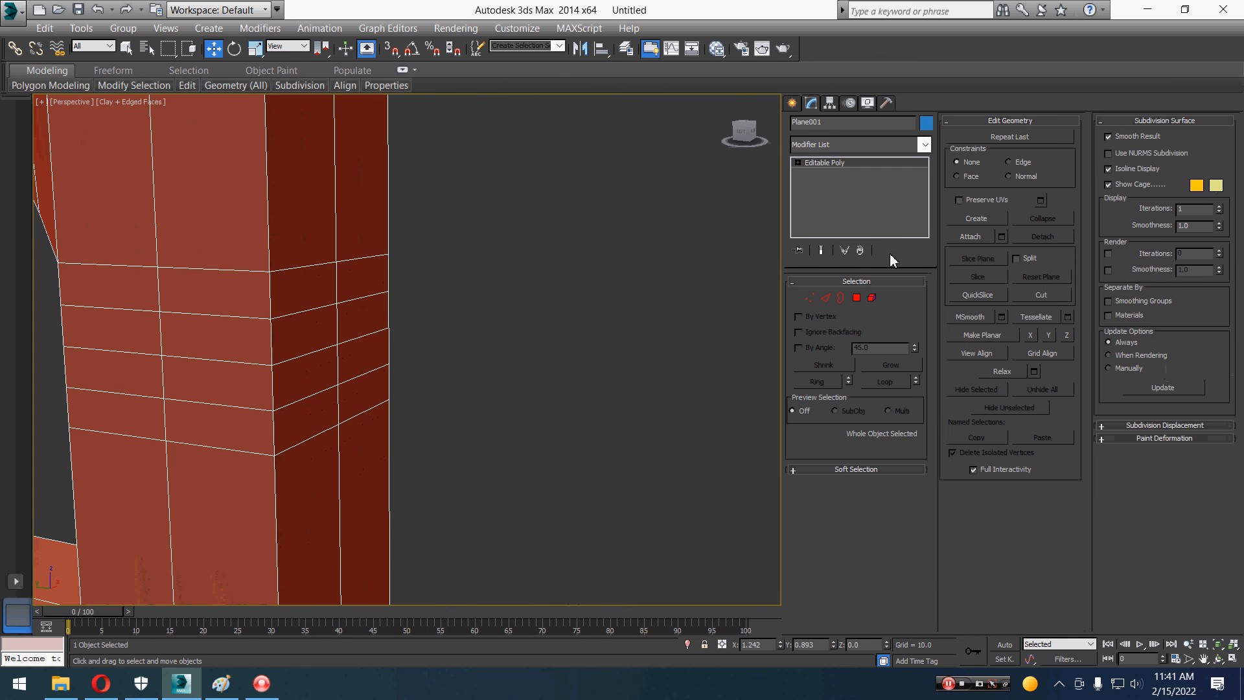
{"action": "left_click", "coordinate": [857, 298]}
{"action": "left_click", "coordinate": [309, 349]}
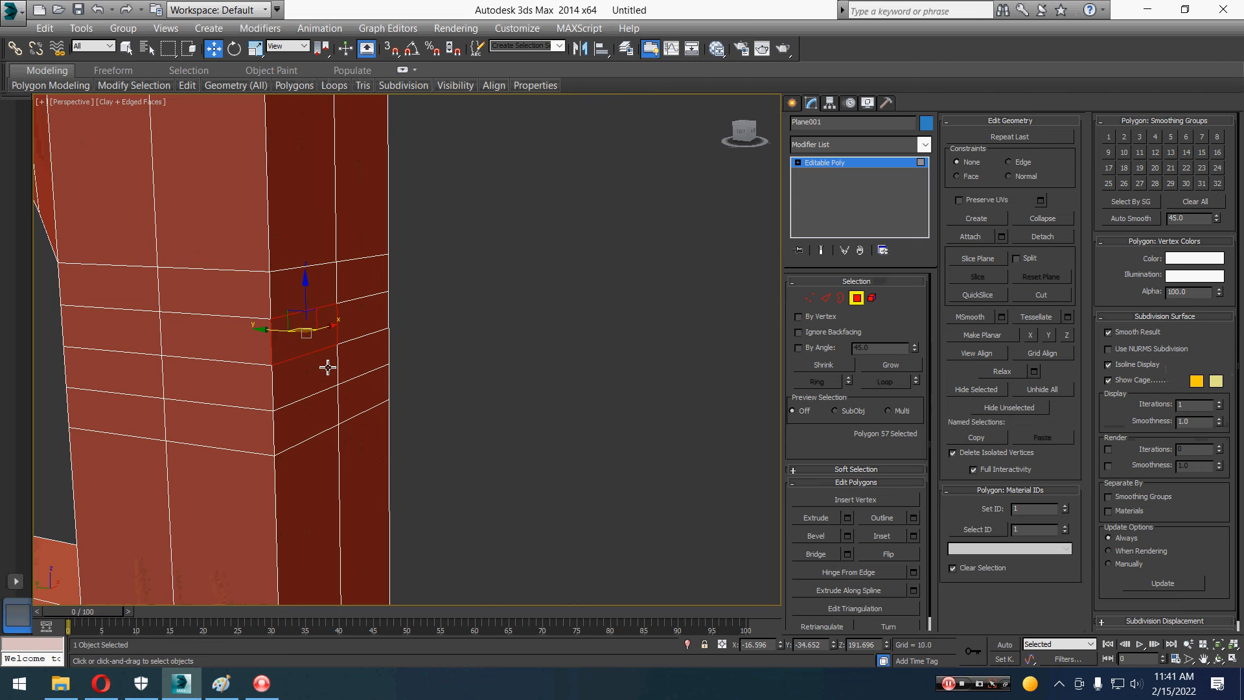
Reset the inset amount to 0, preview a 2.445 inset on the selected polygon, and cancel it.
{"action": "key", "text": "z"}
{"action": "scroll", "coordinate": [536, 374], "scroll_direction": "down", "scroll_amount": 4}
{"action": "middle_click_drag", "start_coordinate": [536, 373], "coordinate": [451, 358], "text": "alt"}
{"action": "right_click", "coordinate": [449, 351]}
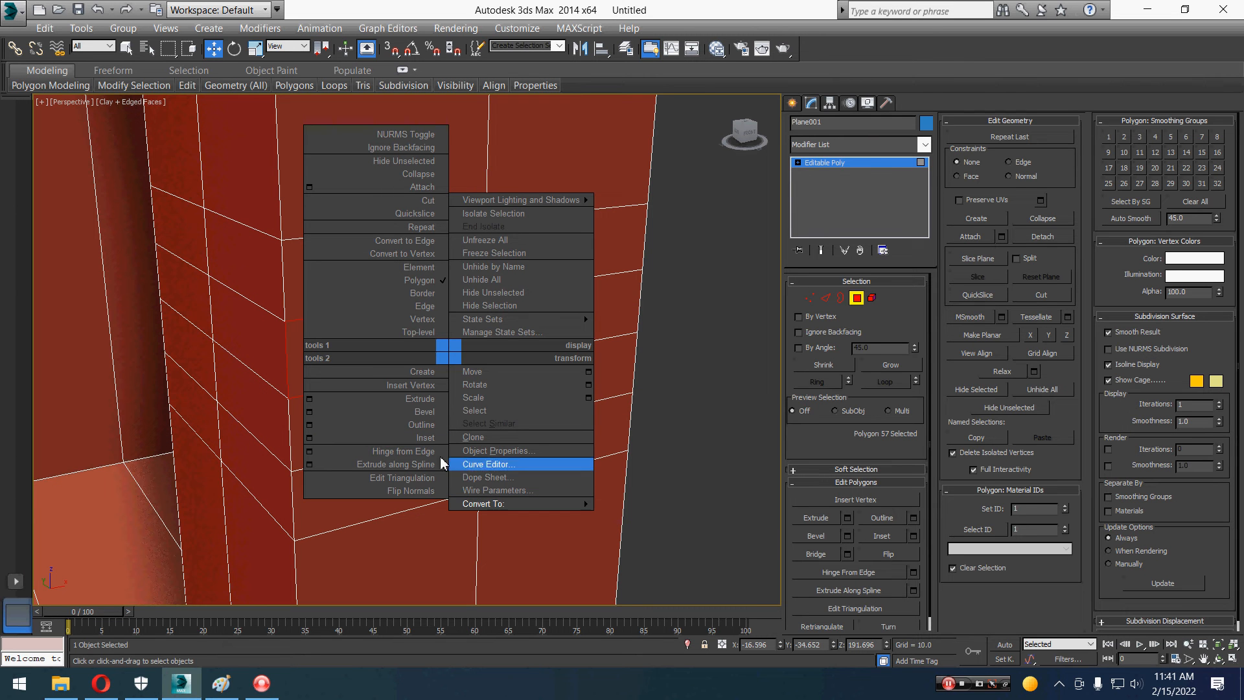
{"action": "left_click", "coordinate": [310, 439]}
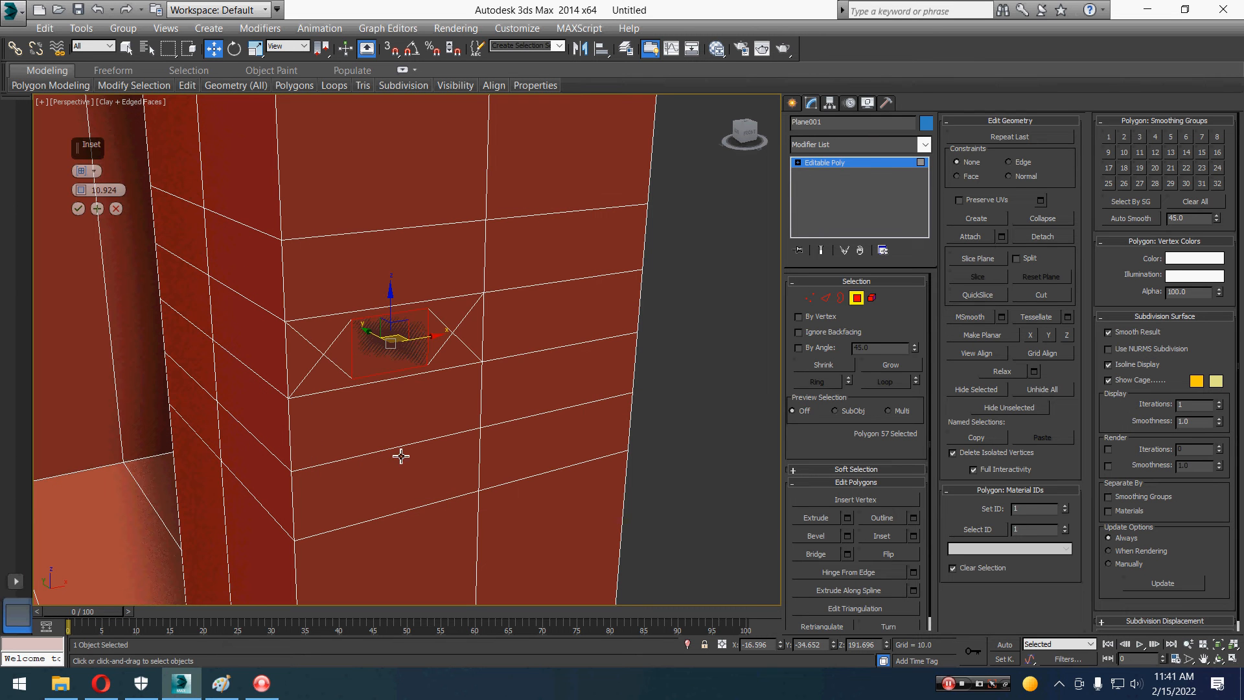
{"action": "right_click", "coordinate": [79, 191]}
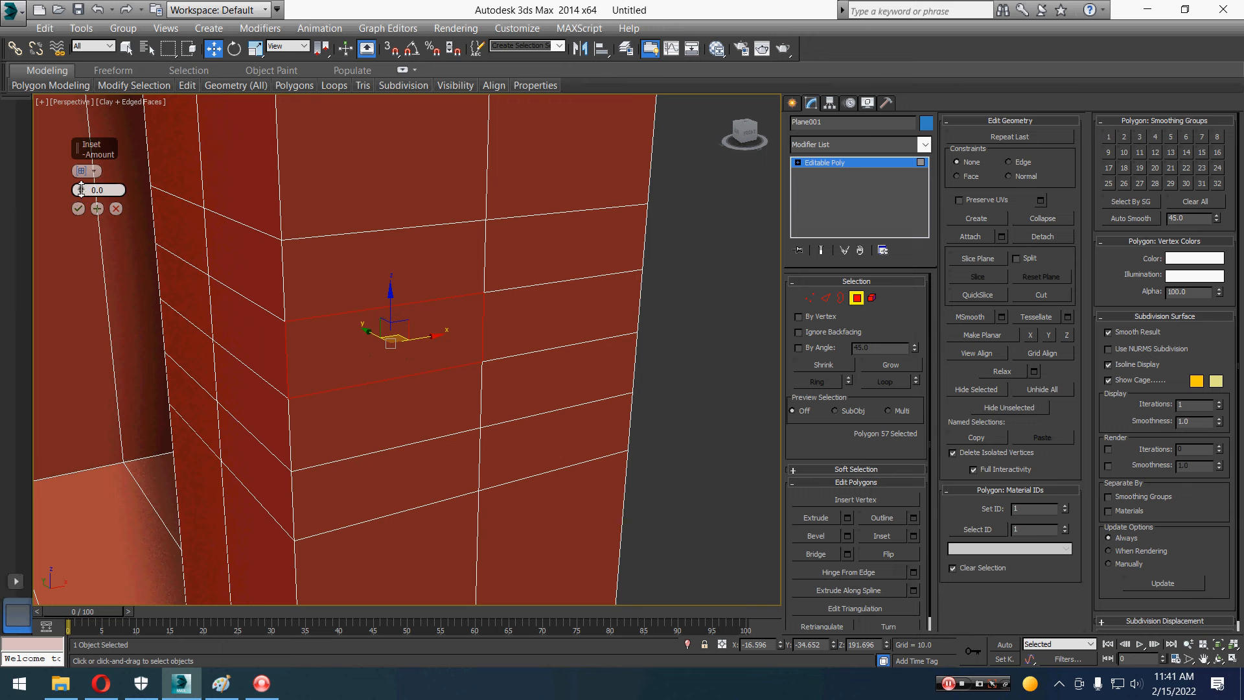
{"action": "left_click_drag", "start_coordinate": [80, 191], "coordinate": [81, 184]}
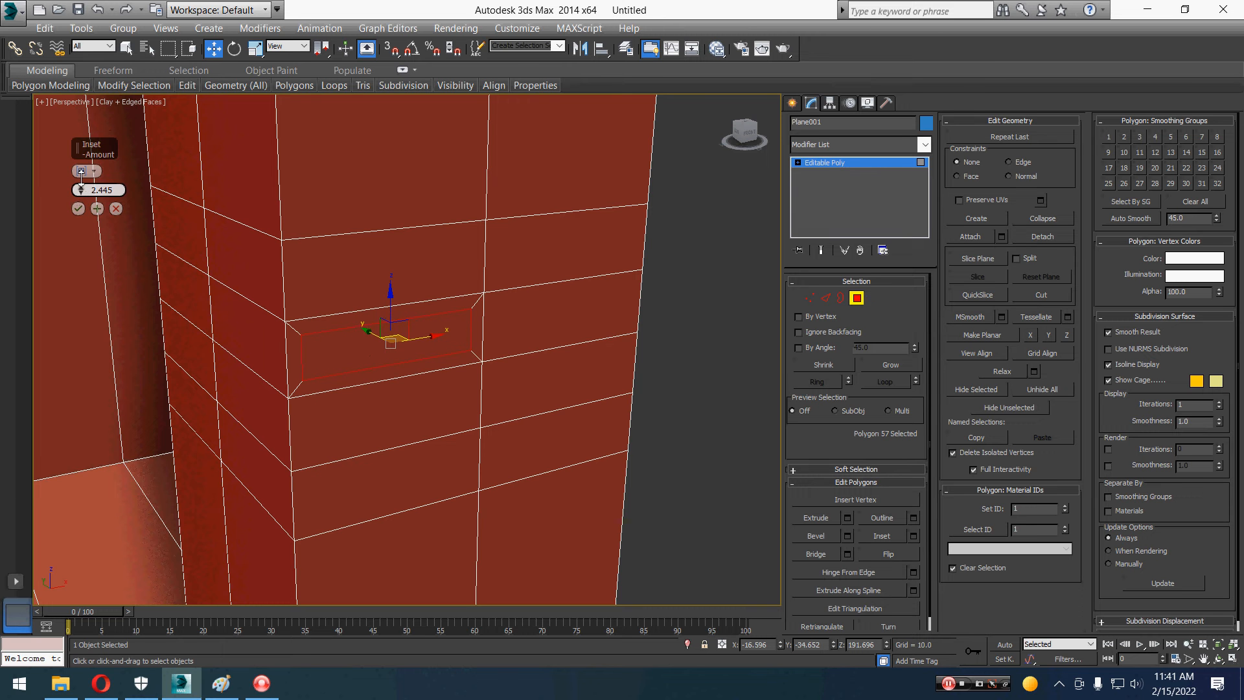
{"action": "left_click", "coordinate": [117, 209]}
Add a polygon on the short column's adjacent side to the selection and try a 2.445 inset on both.
{"action": "middle_click_drag", "start_coordinate": [238, 426], "coordinate": [422, 414], "text": "alt"}
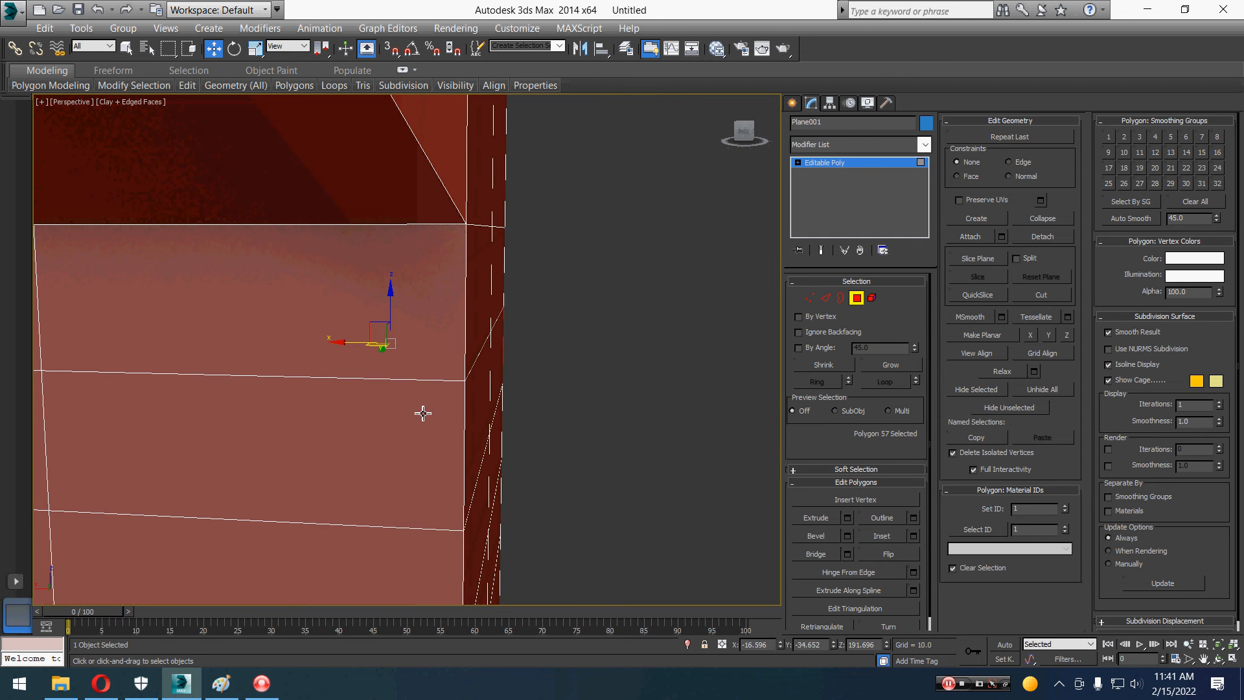
{"action": "left_click", "coordinate": [371, 422], "text": "ctrl"}
{"action": "middle_click_drag", "start_coordinate": [549, 542], "coordinate": [375, 511], "text": "alt"}
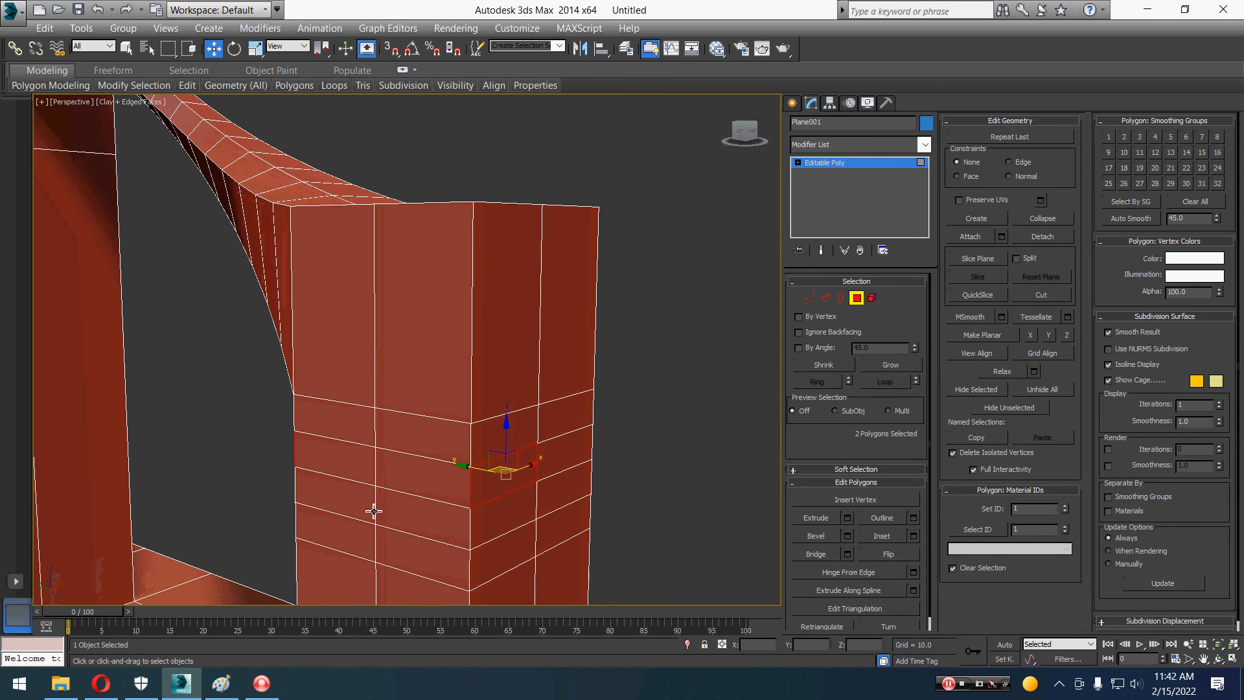
{"action": "right_click", "coordinate": [269, 469]}
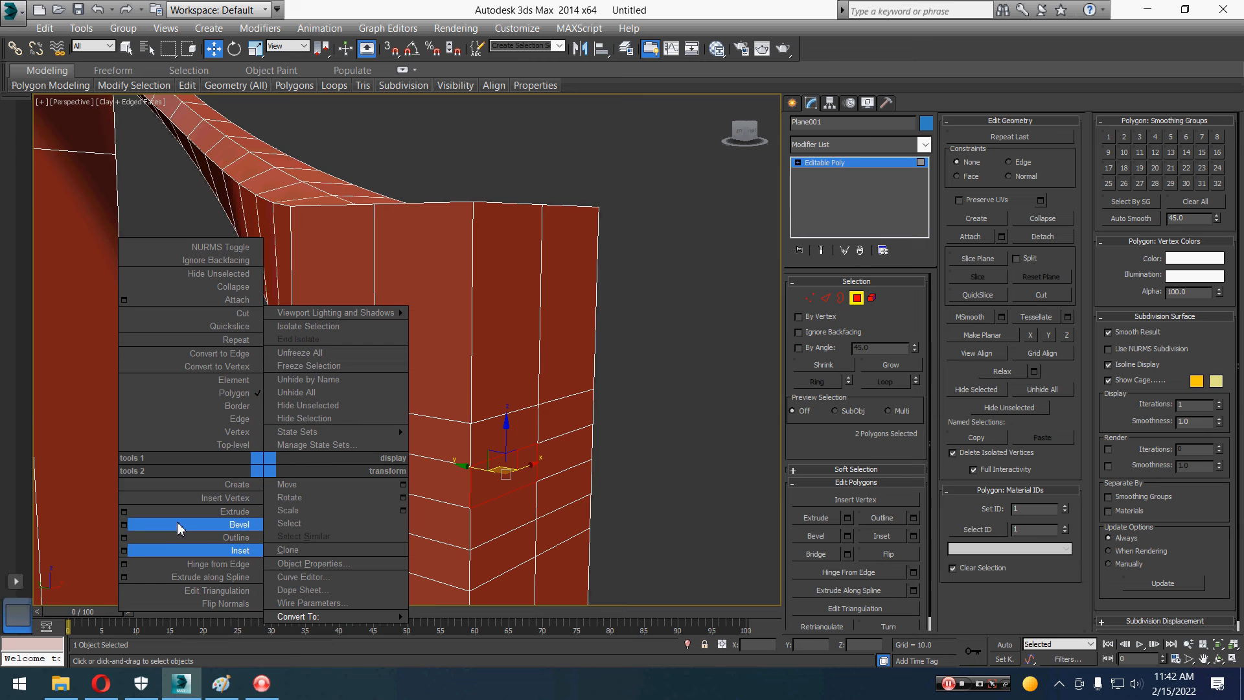
{"action": "left_click", "coordinate": [123, 553]}
{"action": "scroll", "coordinate": [503, 531], "scroll_direction": "up", "scroll_amount": 5}
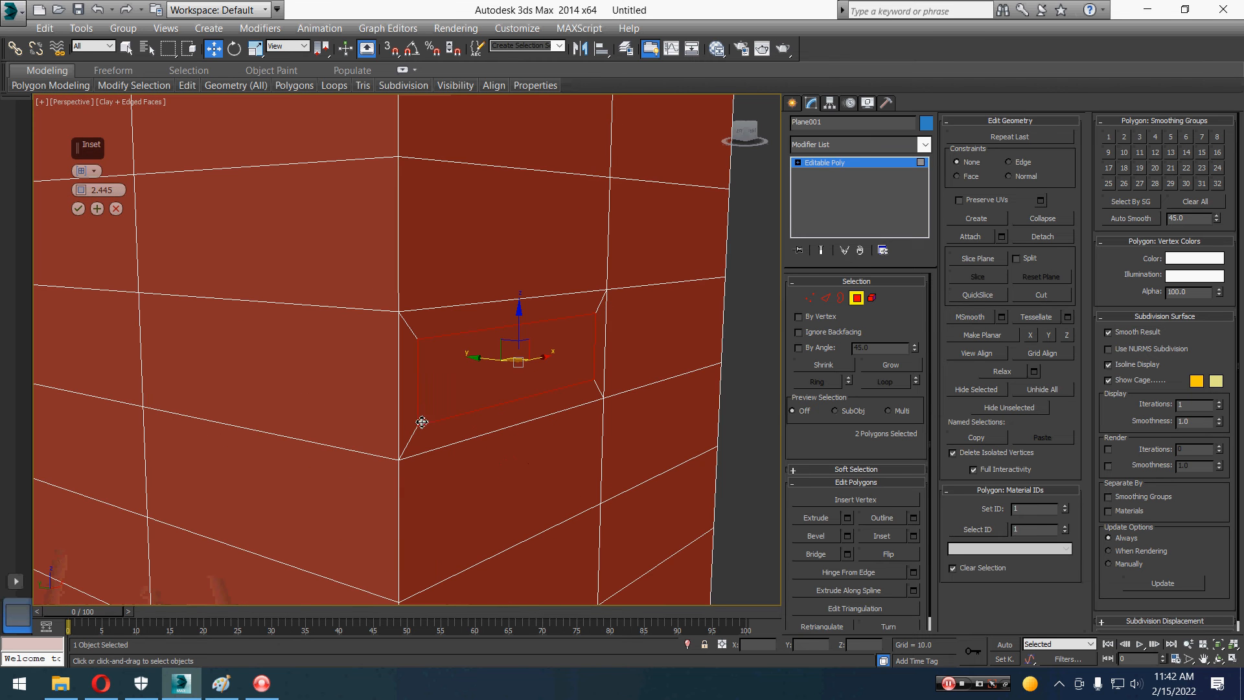
{"action": "scroll", "coordinate": [416, 428], "scroll_direction": "down", "scroll_amount": 8}
{"action": "middle_click_drag", "start_coordinate": [349, 461], "coordinate": [501, 455], "text": "alt"}
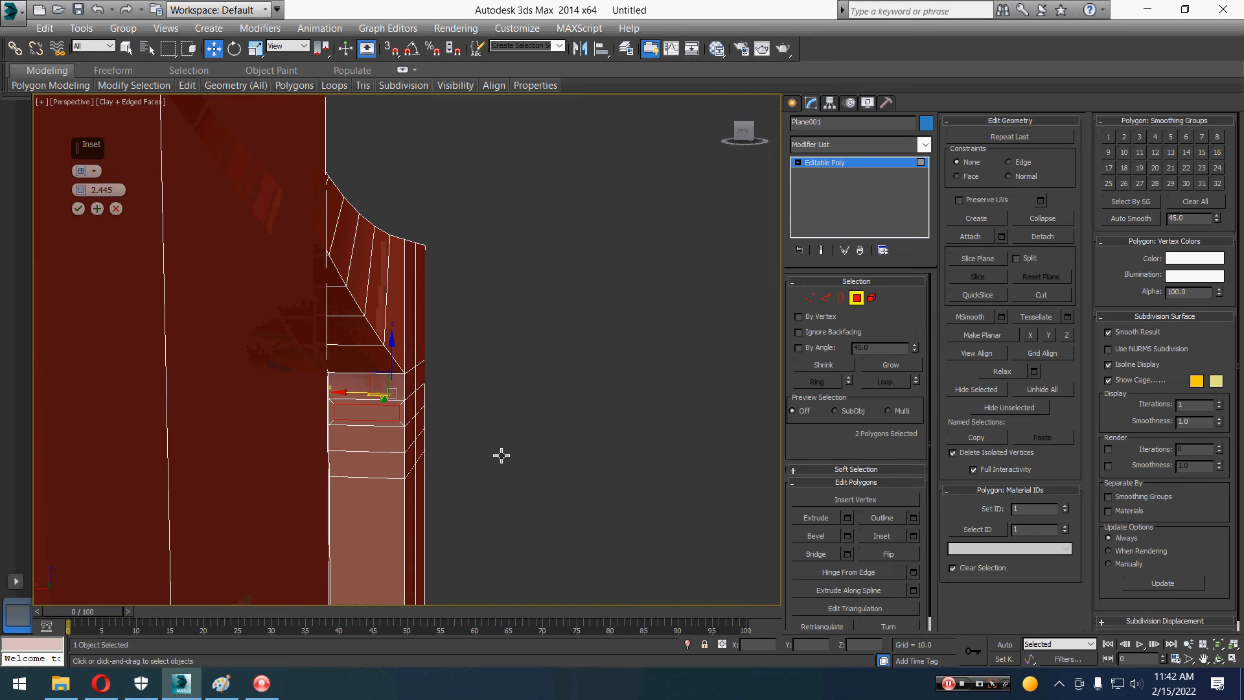
{"action": "left_click", "coordinate": [116, 209]}
Select four polygons in alternating narrow bands, two on each of the short column's two adjacent sides.
{"action": "middle_click_drag", "start_coordinate": [571, 496], "coordinate": [388, 500], "text": "alt"}
{"action": "left_click", "coordinate": [478, 413]}
{"action": "left_click", "coordinate": [444, 395]}
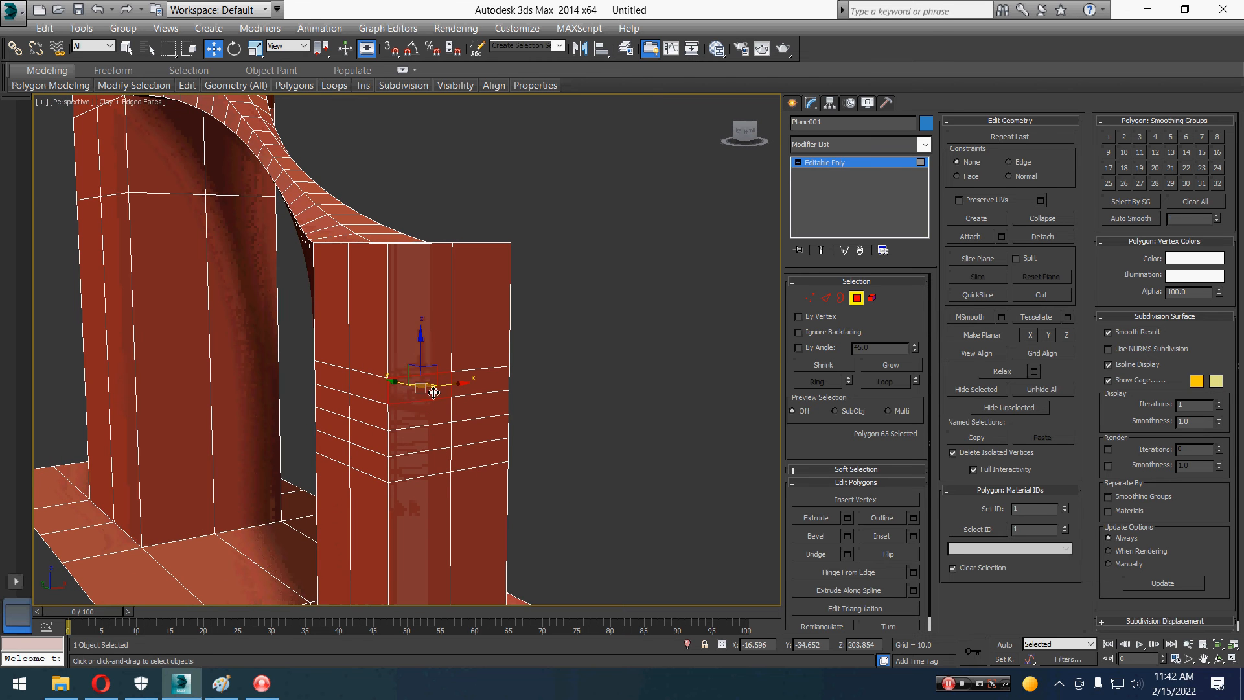
{"action": "middle_click_drag", "start_coordinate": [341, 414], "coordinate": [478, 434], "text": "alt"}
{"action": "left_click", "coordinate": [352, 433], "text": "ctrl"}
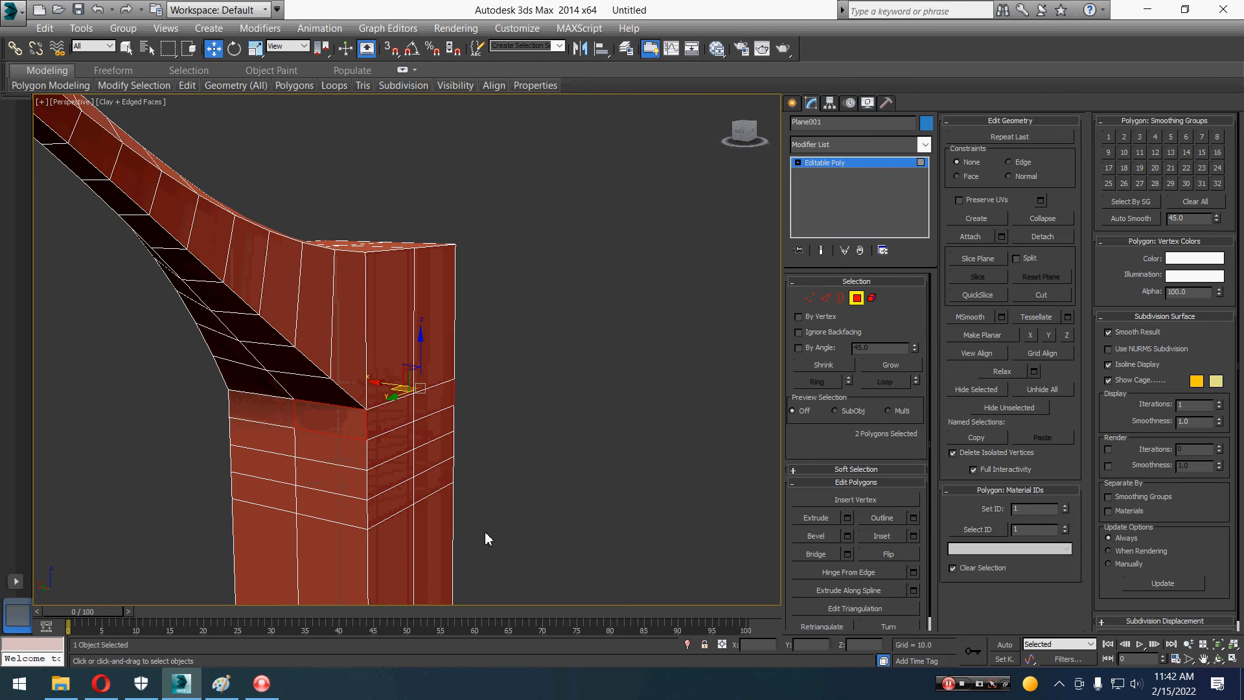
{"action": "key", "text": "q"}
{"action": "middle_click_drag", "start_coordinate": [533, 544], "coordinate": [364, 502], "text": "alt"}
{"action": "left_click", "coordinate": [397, 479], "text": "ctrl"}
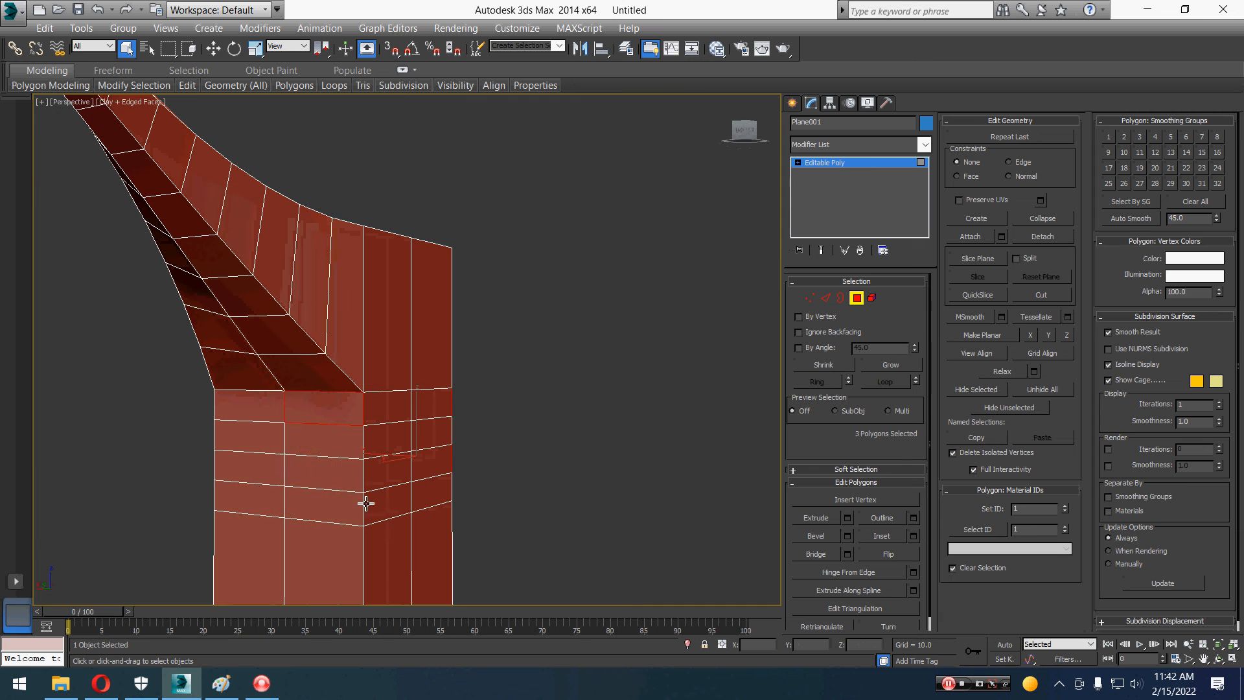
{"action": "left_click", "coordinate": [344, 484], "text": "ctrl"}
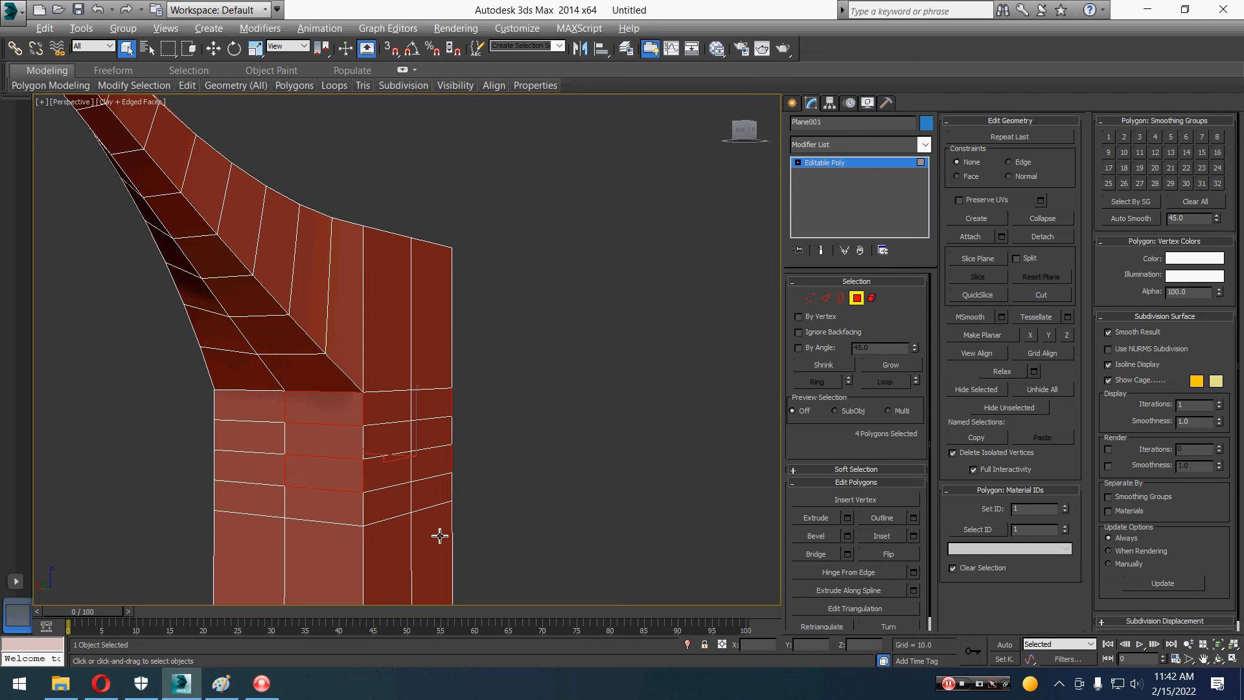
Inset the four selected band polygons by 2.445.
{"action": "middle_click_drag", "start_coordinate": [438, 533], "coordinate": [393, 514], "text": "alt"}
{"action": "right_click", "coordinate": [165, 393]}
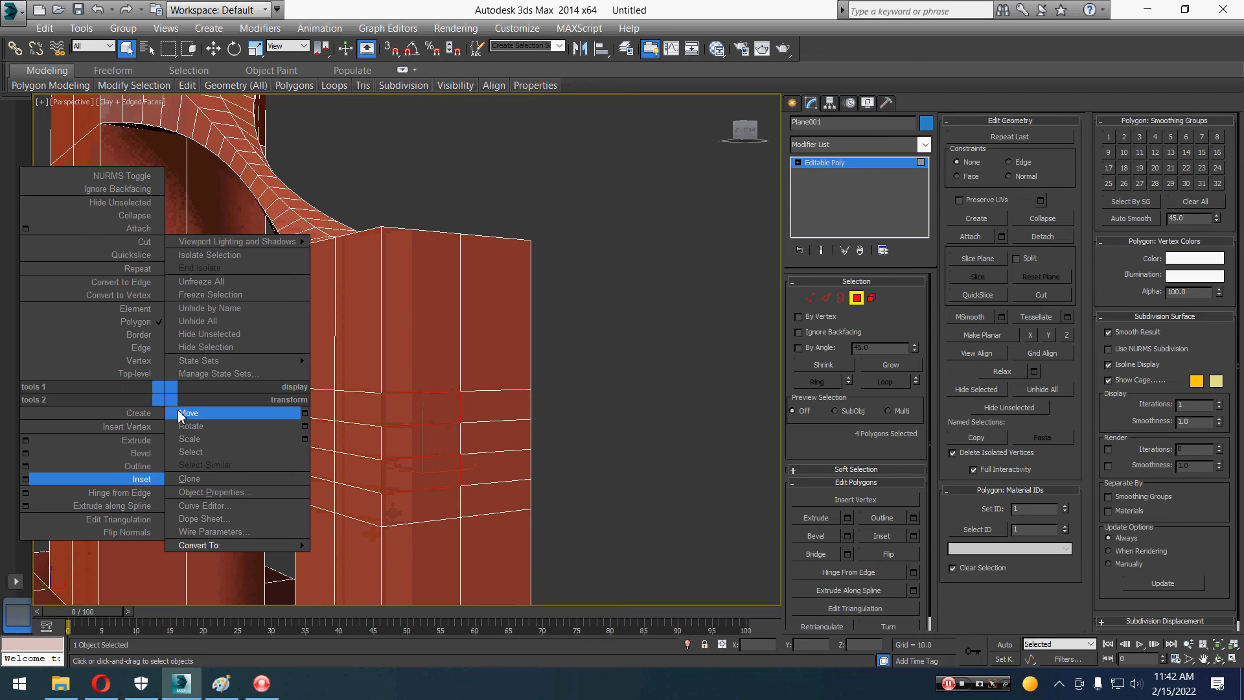
{"action": "left_click", "coordinate": [25, 479]}
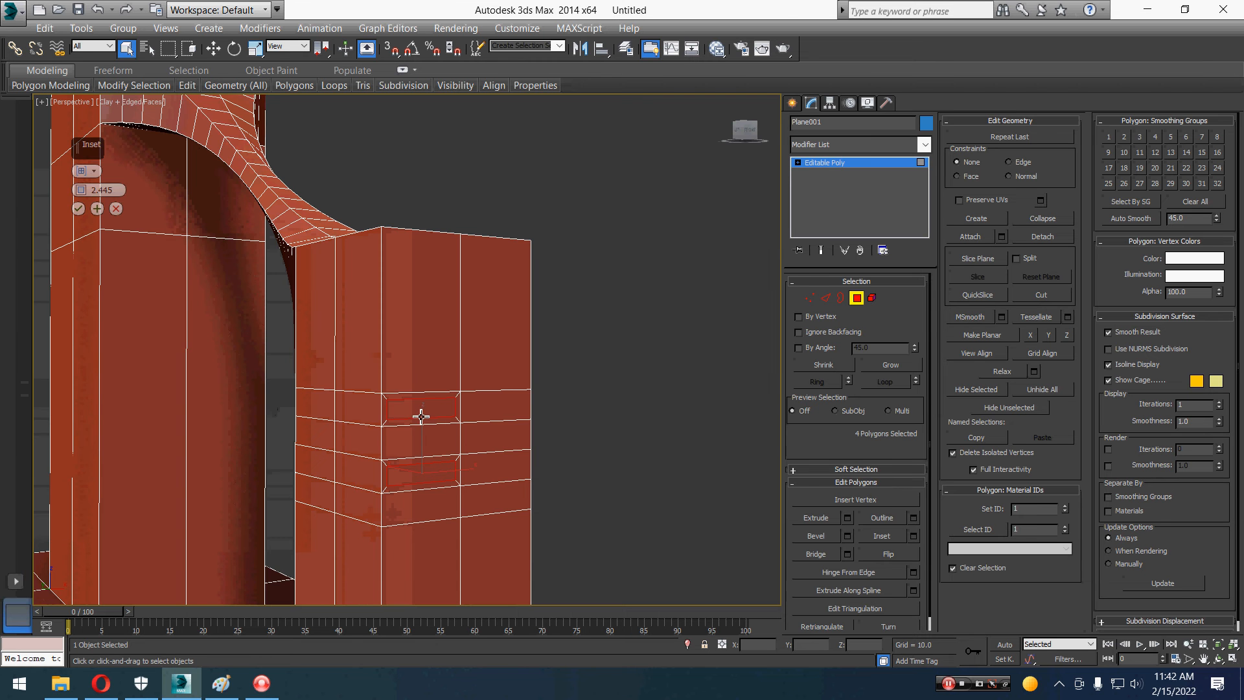
{"action": "scroll", "coordinate": [422, 417], "scroll_direction": "up", "scroll_amount": 4}
{"action": "scroll", "coordinate": [389, 436], "scroll_direction": "down", "scroll_amount": 2}
{"action": "middle_click_drag", "start_coordinate": [278, 438], "coordinate": [465, 447], "text": "alt"}
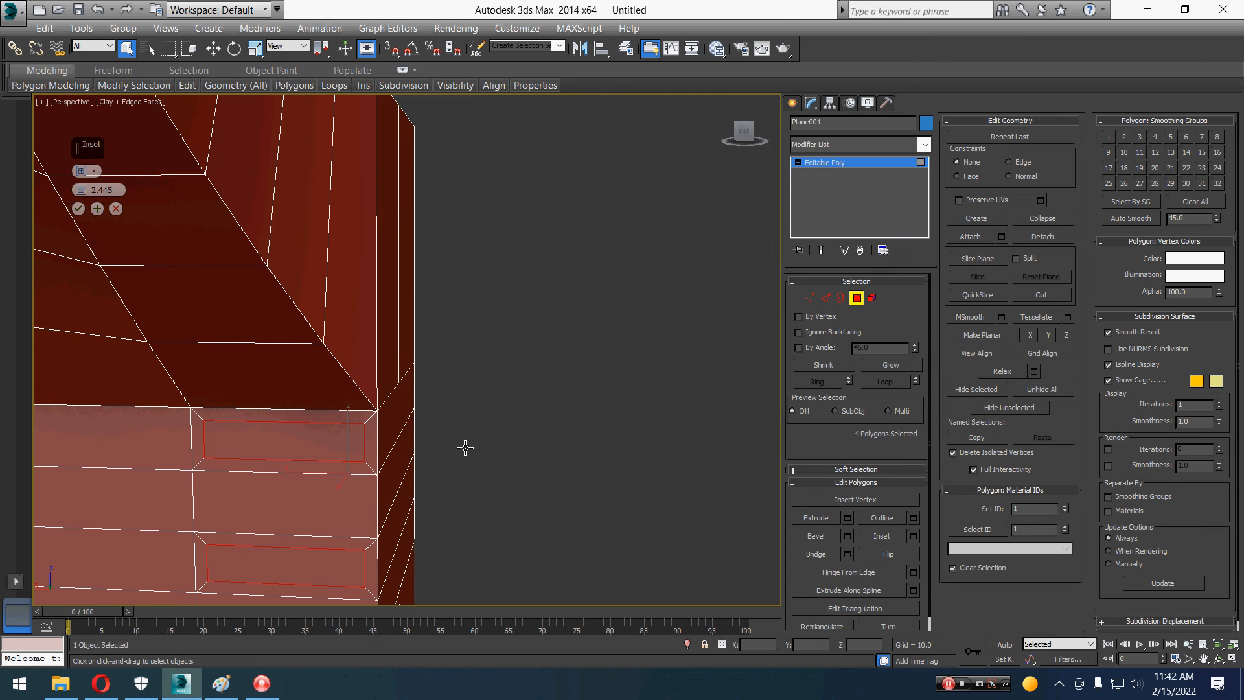
{"action": "middle_click_drag", "start_coordinate": [465, 447], "coordinate": [322, 393], "text": "alt"}
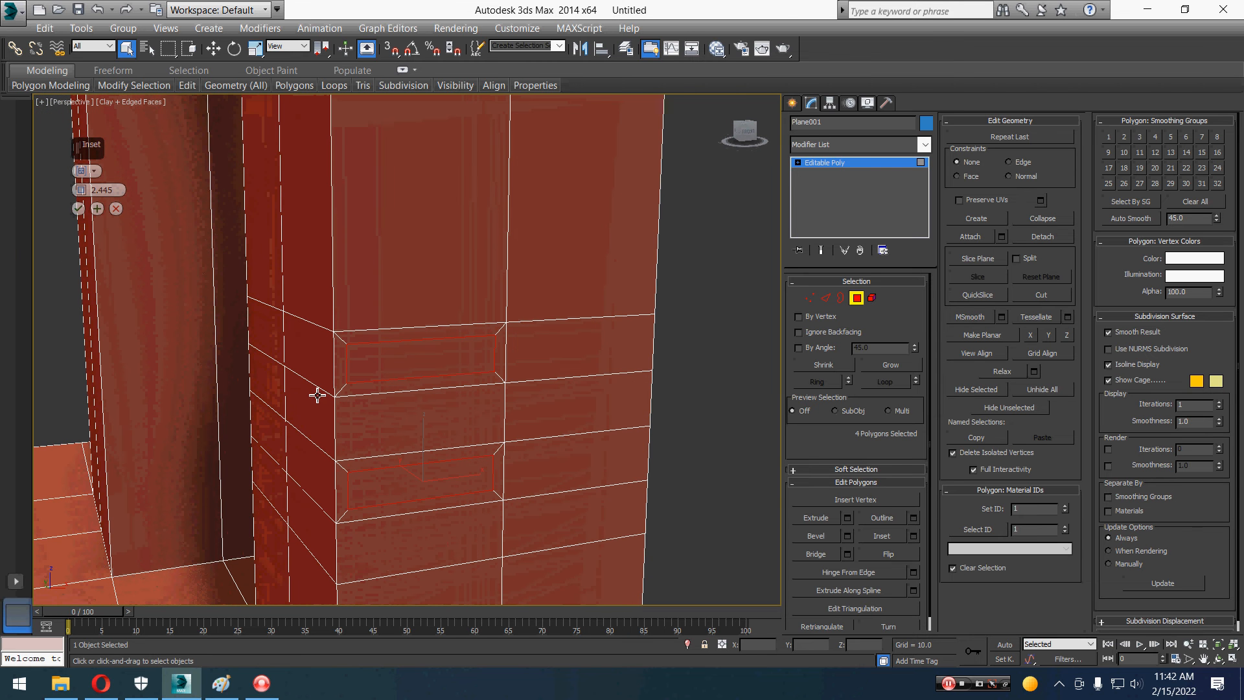
{"action": "left_click", "coordinate": [77, 209]}
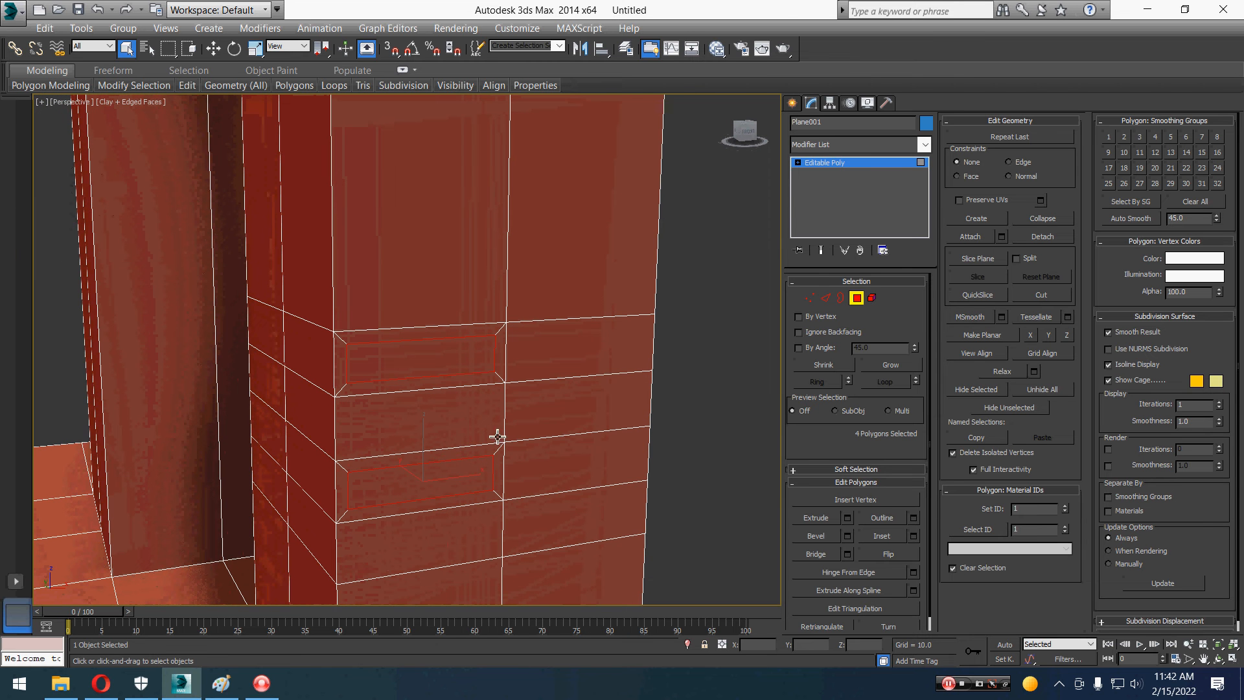
{"action": "scroll", "coordinate": [496, 436], "scroll_direction": "down", "scroll_amount": 6}
{"action": "middle_click_drag", "start_coordinate": [519, 430], "coordinate": [495, 436], "text": "alt"}
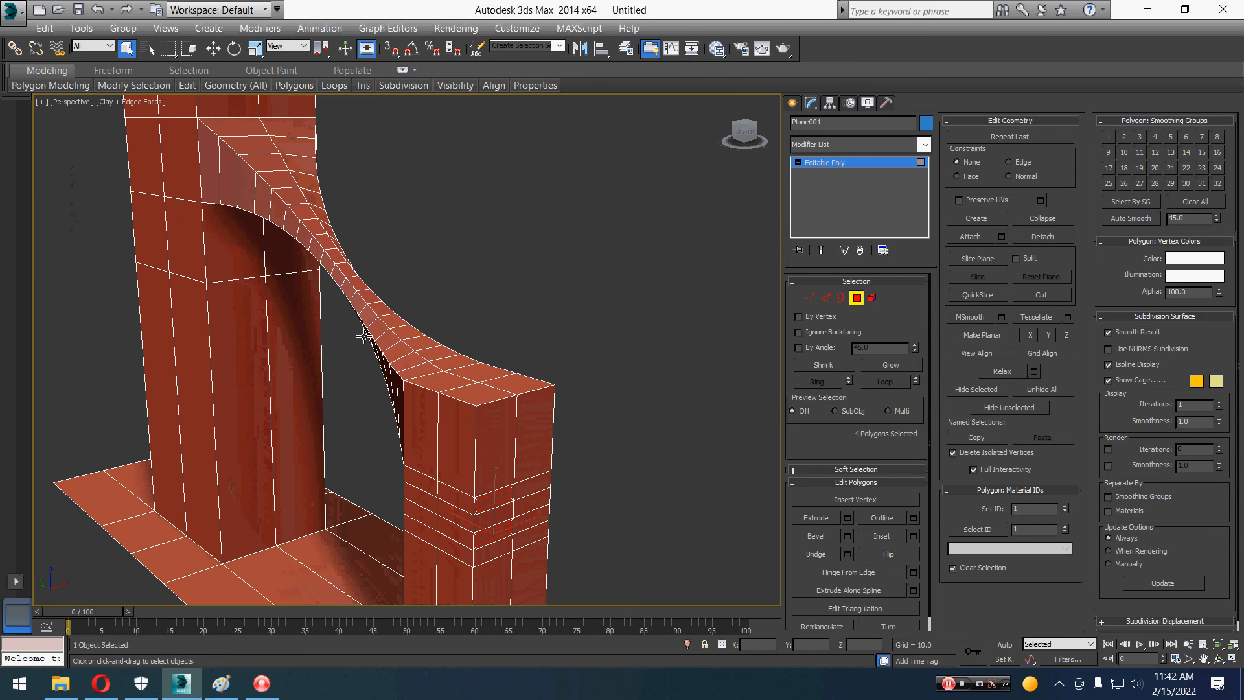
{"action": "scroll", "coordinate": [366, 431], "scroll_direction": "up", "scroll_amount": 5}
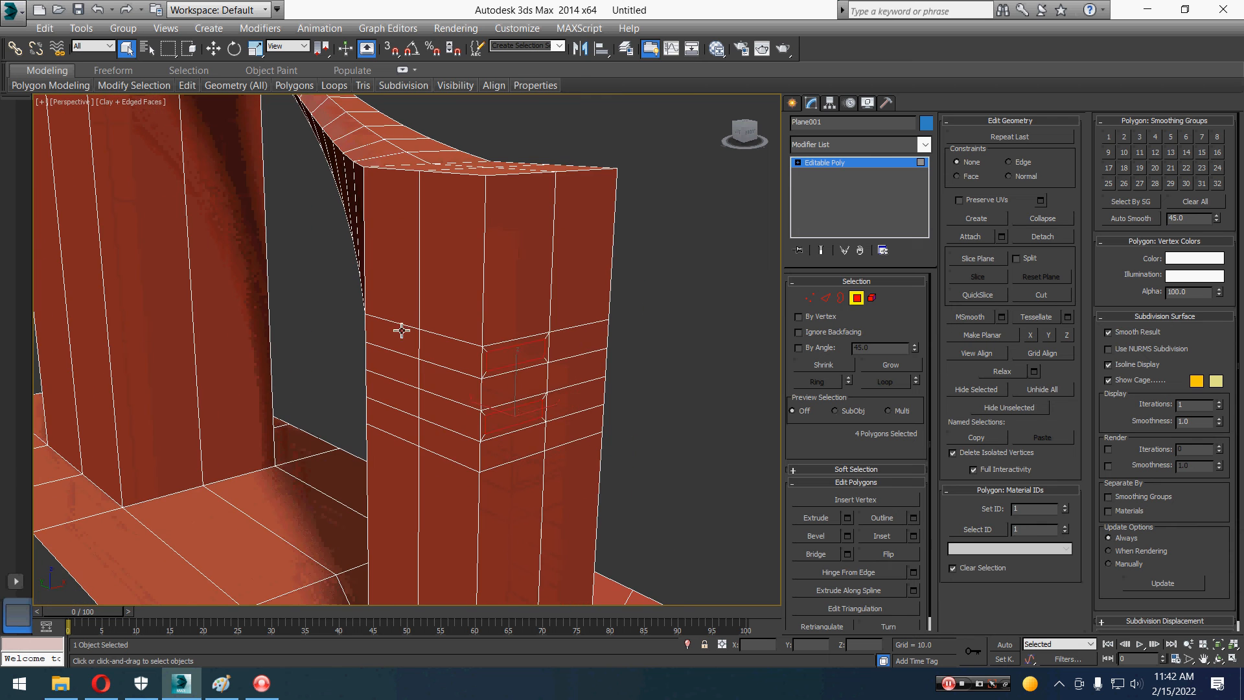
Bridge the two opposite upper inset polygons through the short column, then clear the selection.
{"action": "left_click", "coordinate": [514, 355]}
{"action": "middle_click_drag", "start_coordinate": [514, 355], "coordinate": [522, 388], "text": "alt"}
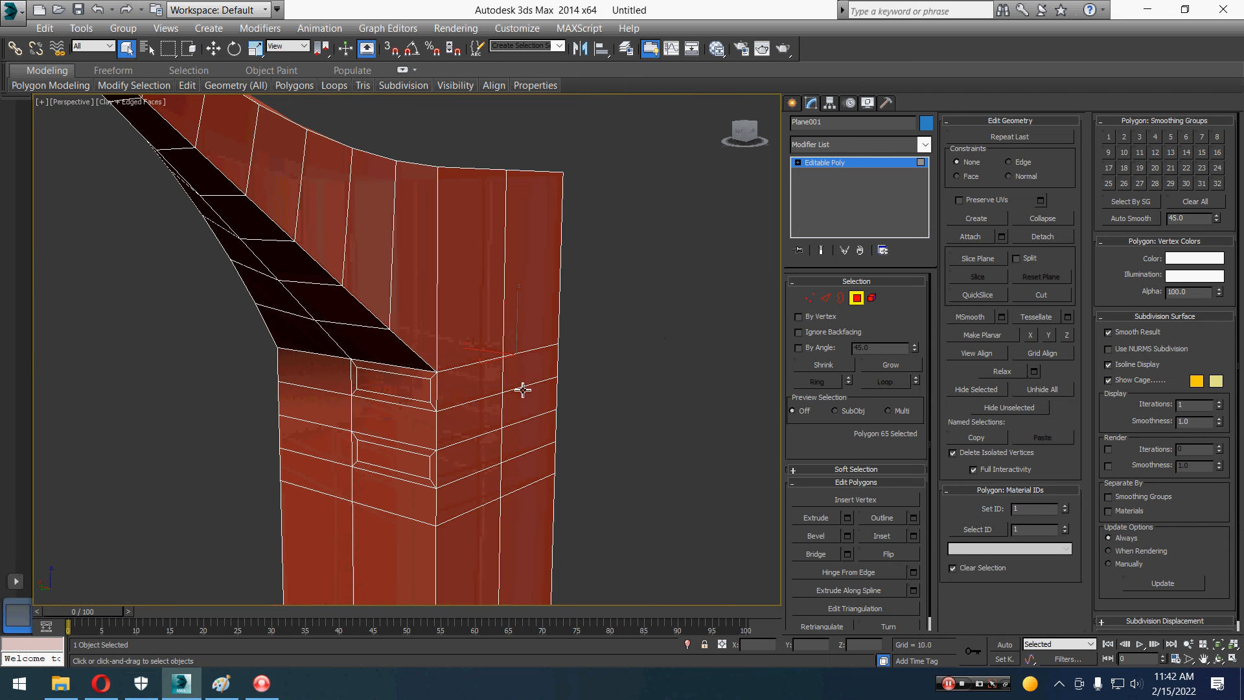
{"action": "left_click", "coordinate": [416, 396], "text": "ctrl"}
{"action": "middle_click_drag", "start_coordinate": [575, 522], "coordinate": [447, 519], "text": "alt"}
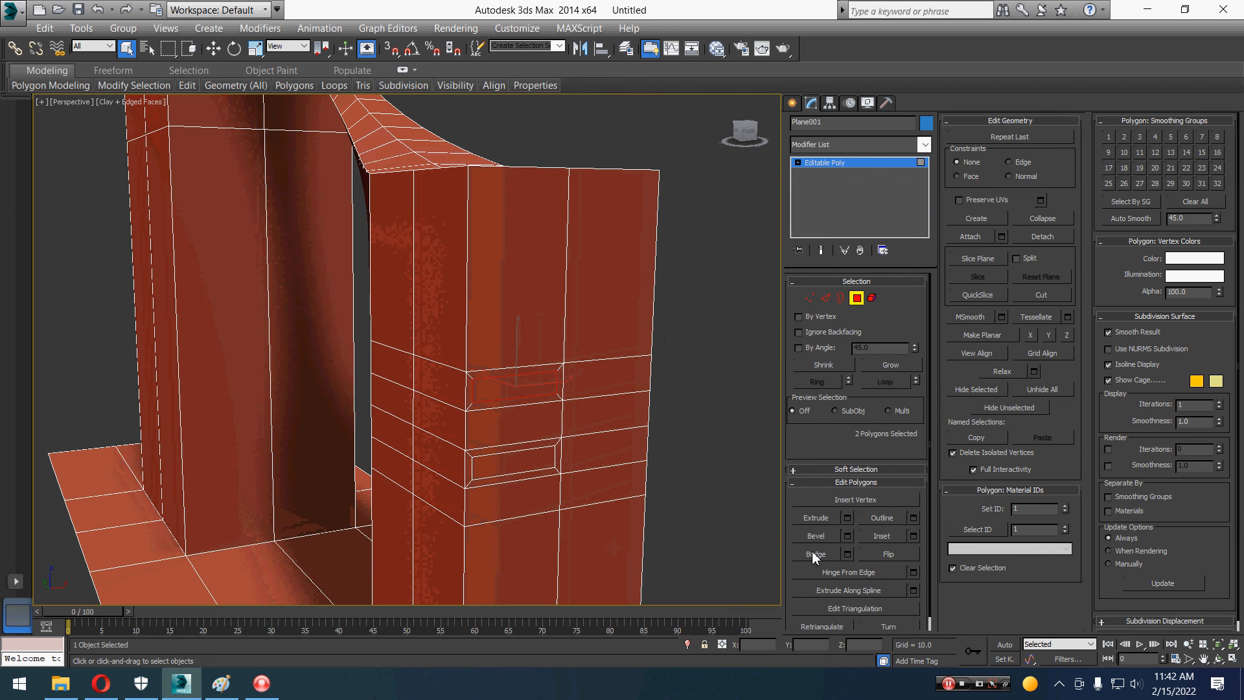
{"action": "left_click", "coordinate": [815, 555]}
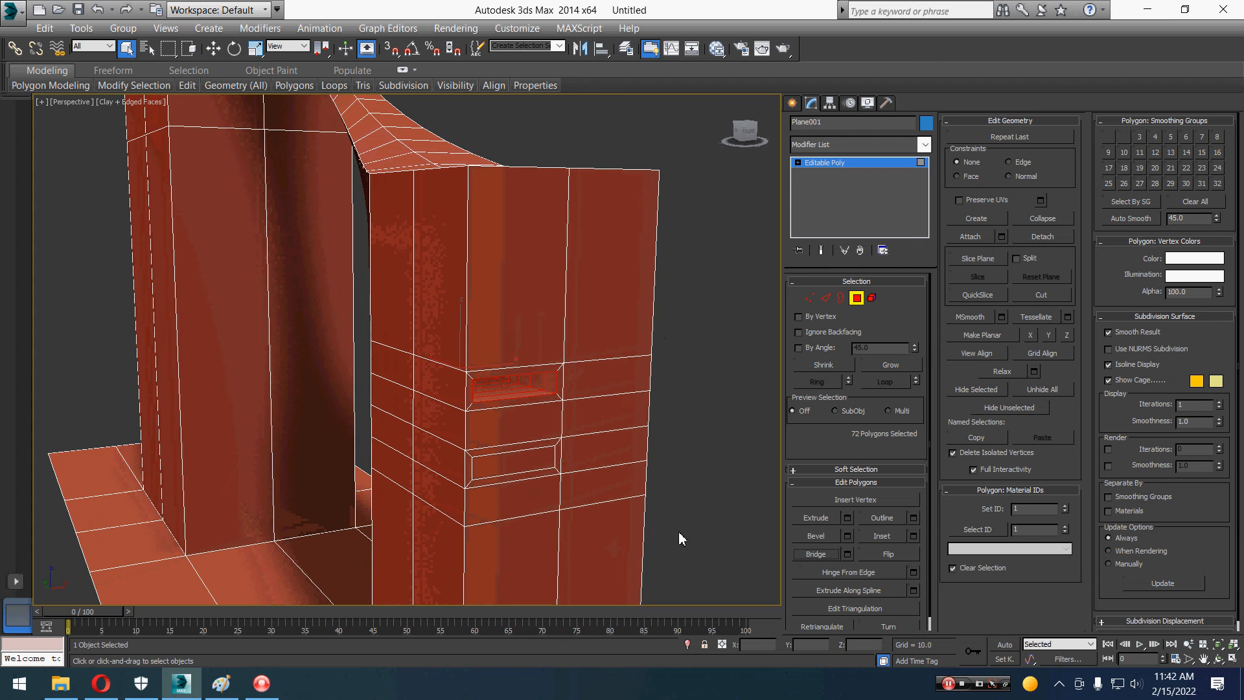
{"action": "middle_click_drag", "start_coordinate": [674, 538], "coordinate": [687, 462], "text": "alt"}
{"action": "left_click", "coordinate": [701, 433]}
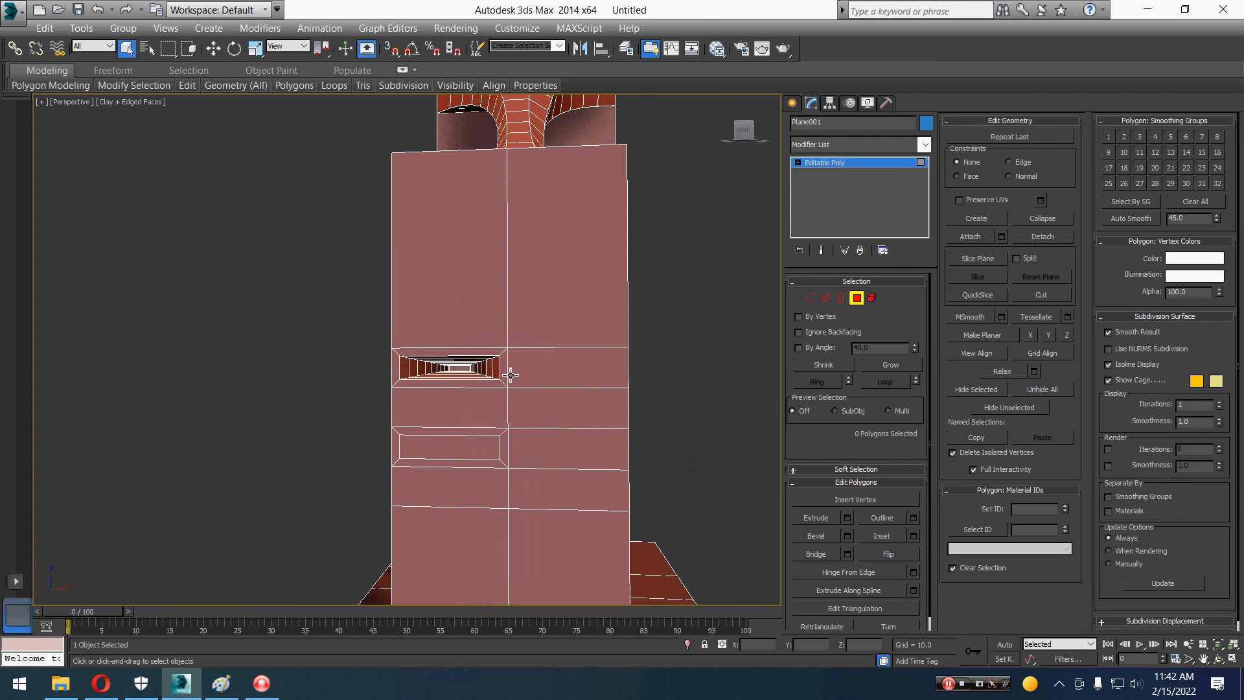
Examine the bridged upper opening from outside and straight through the short column.
{"action": "scroll", "coordinate": [443, 375], "scroll_direction": "up", "scroll_amount": 6}
{"action": "middle_click_drag", "start_coordinate": [374, 376], "coordinate": [455, 378]}
{"action": "middle_click_drag", "start_coordinate": [414, 436], "coordinate": [380, 462], "text": "alt"}
{"action": "scroll", "coordinate": [587, 444], "scroll_direction": "down", "scroll_amount": 6}
{"action": "scroll", "coordinate": [463, 451], "scroll_direction": "up", "scroll_amount": 4}
{"action": "middle_click_drag", "start_coordinate": [526, 445], "coordinate": [585, 446], "text": "alt"}
{"action": "scroll", "coordinate": [450, 339], "scroll_direction": "up", "scroll_amount": 5}
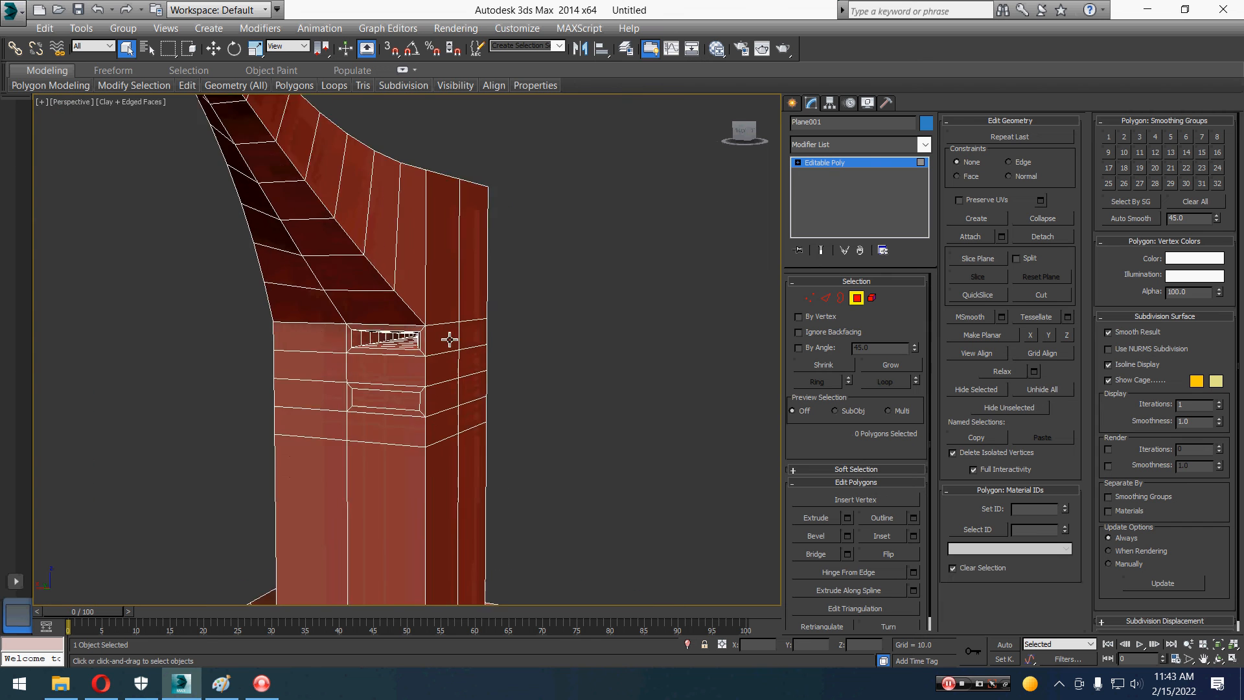
{"action": "left_click", "coordinate": [390, 351]}
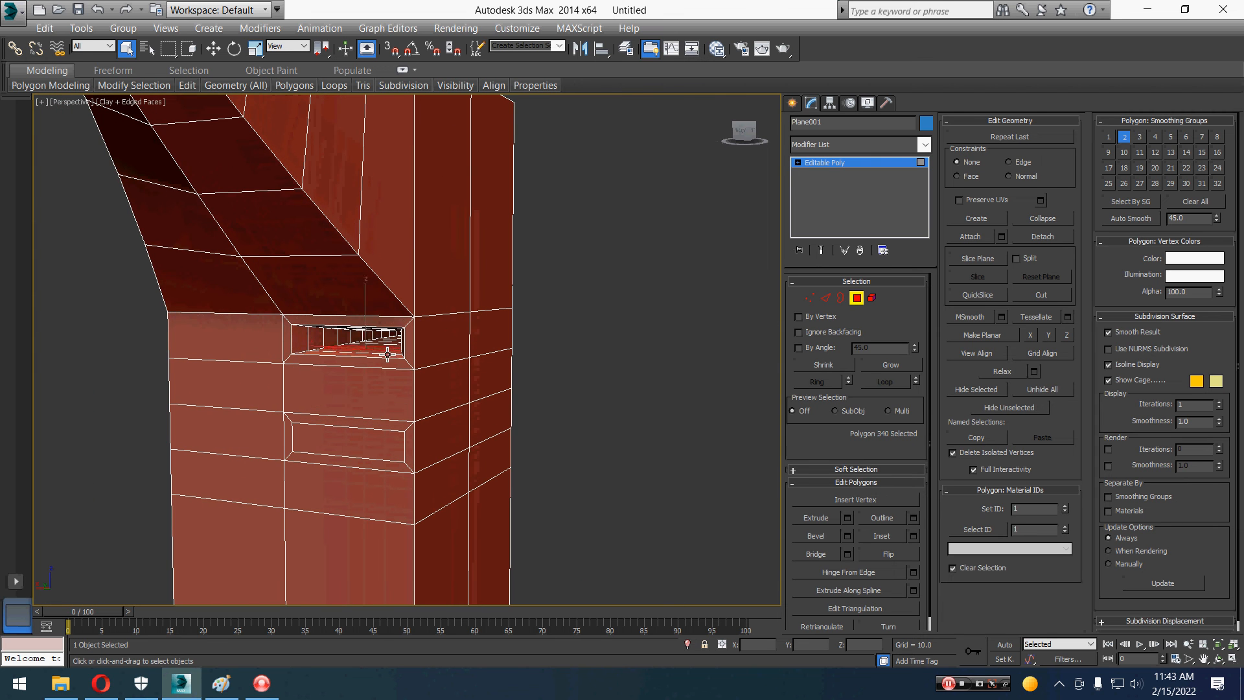
{"action": "key", "text": "z"}
{"action": "middle_click_drag", "start_coordinate": [408, 367], "coordinate": [438, 365], "text": "alt"}
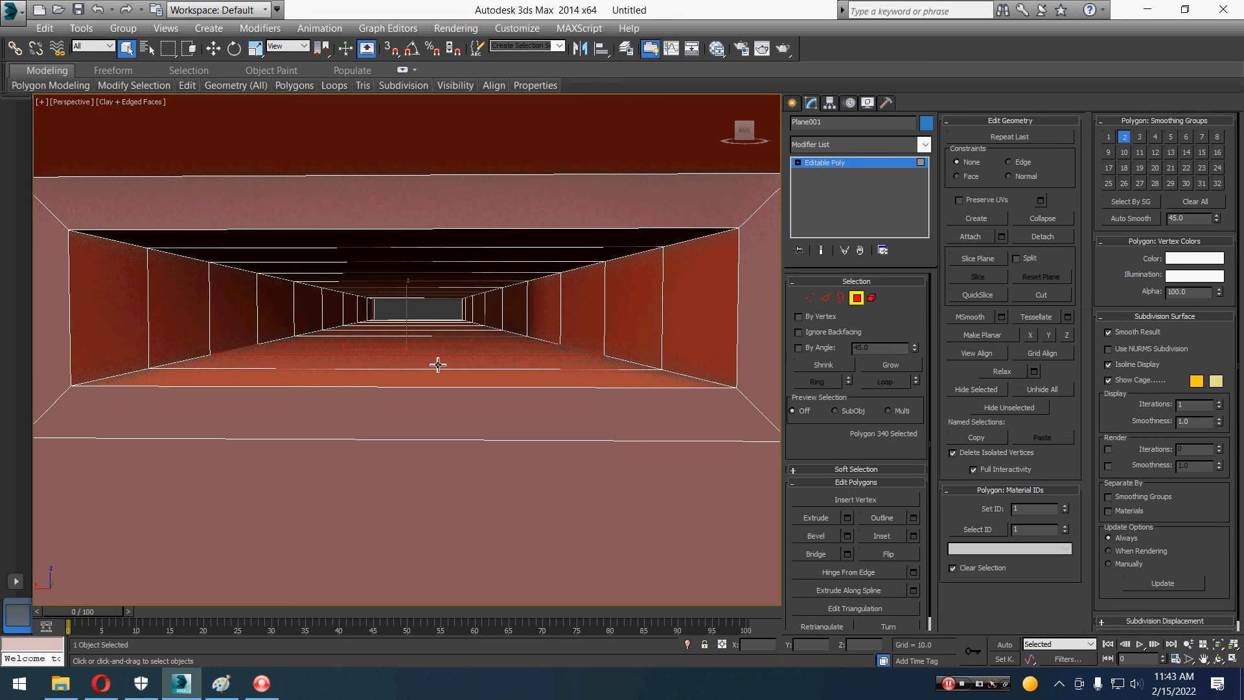
{"action": "scroll", "coordinate": [463, 447], "scroll_direction": "down", "scroll_amount": 3}
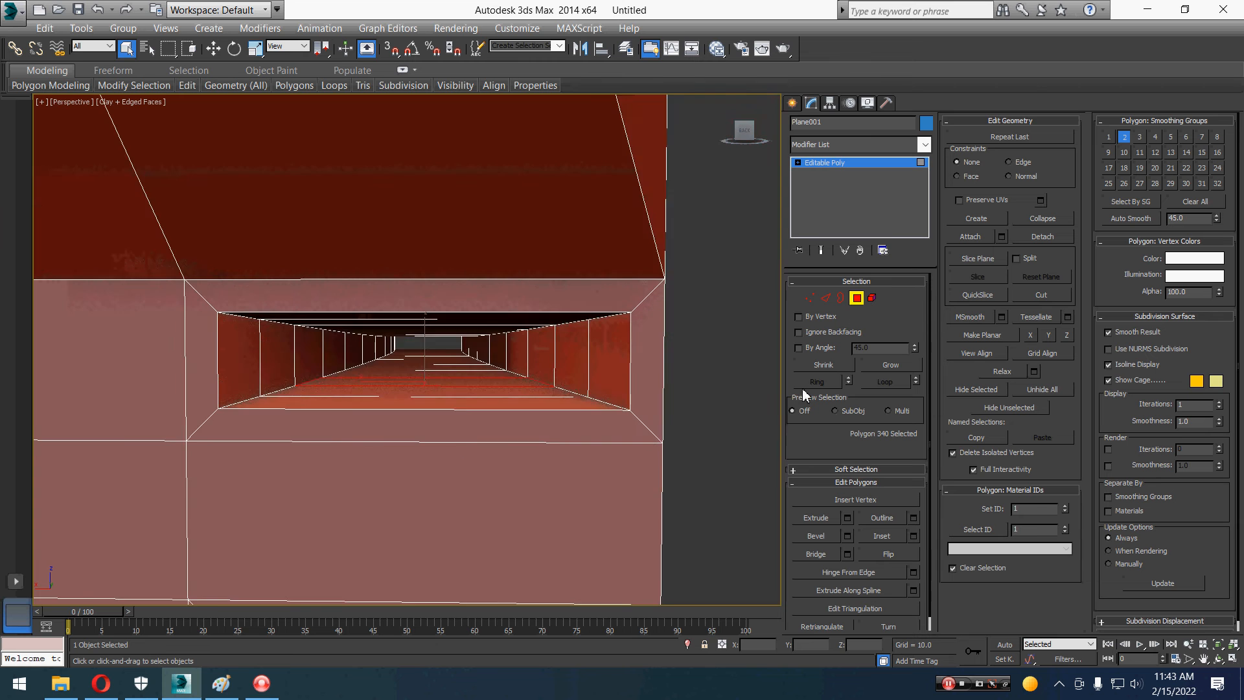
{"action": "scroll", "coordinate": [627, 447], "scroll_direction": "down", "scroll_amount": 3}
{"action": "scroll", "coordinate": [617, 491], "scroll_direction": "down", "scroll_amount": 3}
Select the two opposite lower inset polygons on the short column.
{"action": "middle_click_drag", "start_coordinate": [617, 490], "coordinate": [652, 512]}
{"action": "scroll", "coordinate": [558, 488], "scroll_direction": "down", "scroll_amount": 3}
{"action": "left_click", "coordinate": [514, 500]}
{"action": "left_click", "coordinate": [454, 532], "text": "ctrl"}
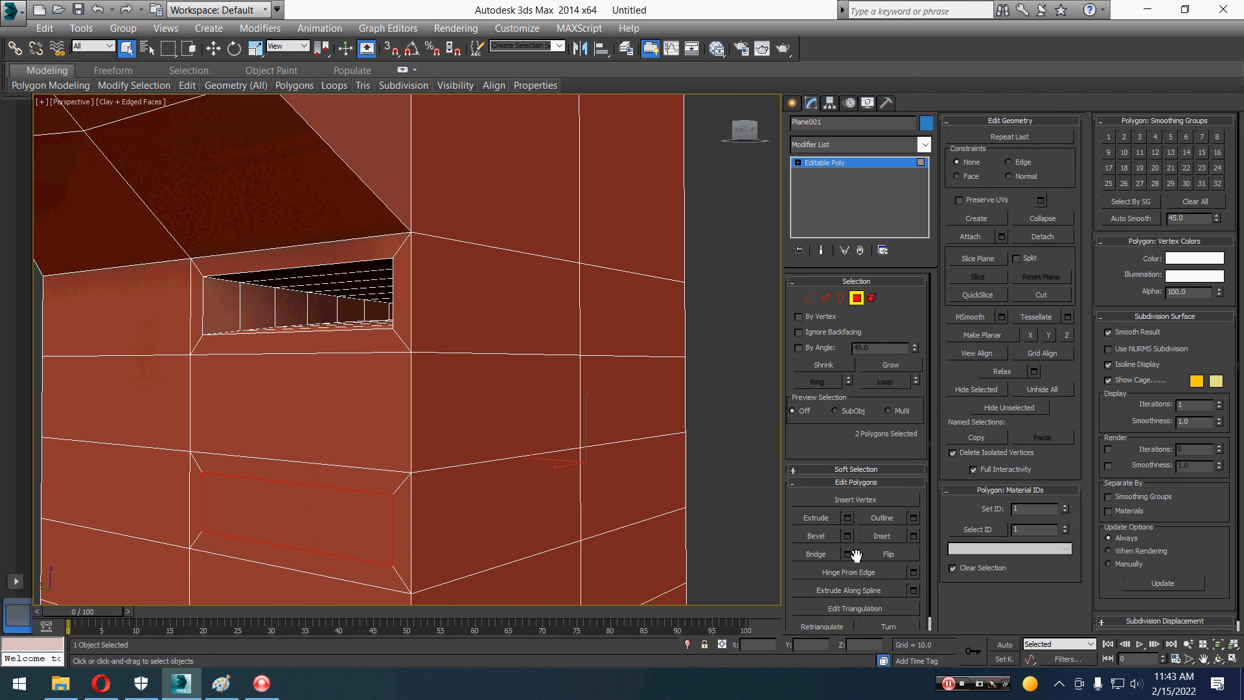
Bridge the selected lower polygons with 1 segment and a taper of 0, then leave polygon editing and deselect the model.
{"action": "left_click", "coordinate": [847, 555]}
{"action": "middle_click_drag", "start_coordinate": [333, 516], "coordinate": [331, 449], "text": "alt"}
{"action": "right_click", "coordinate": [81, 171]}
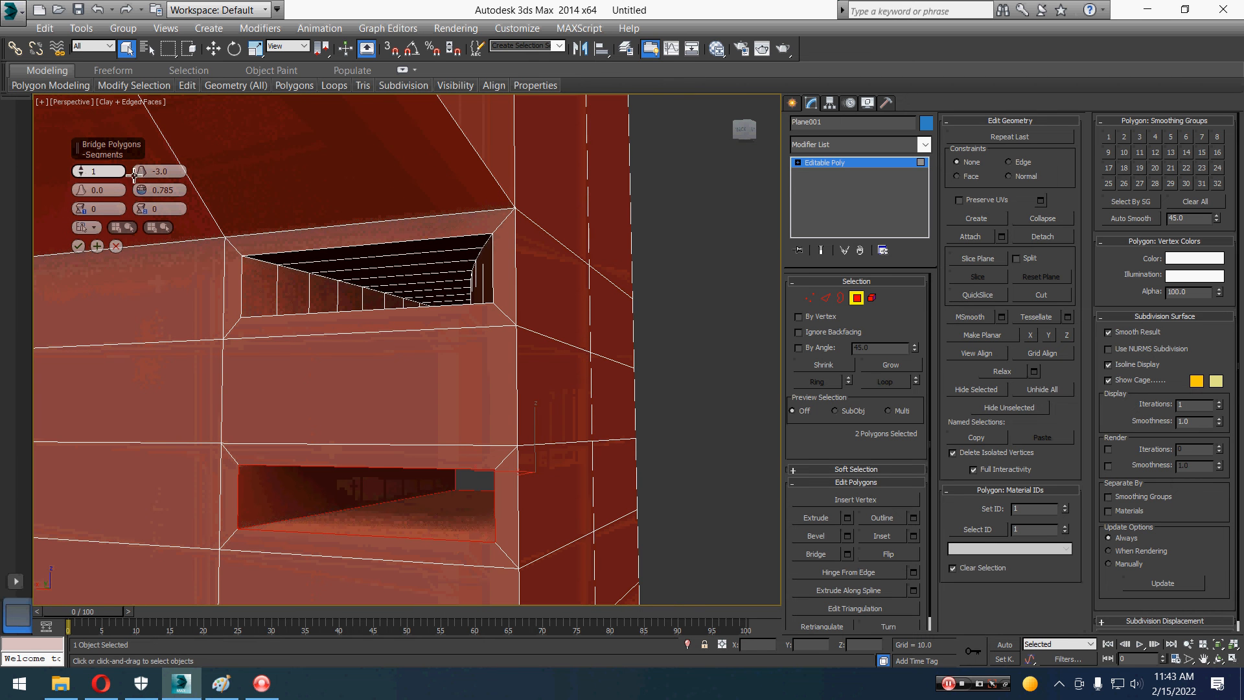
{"action": "right_click", "coordinate": [142, 171]}
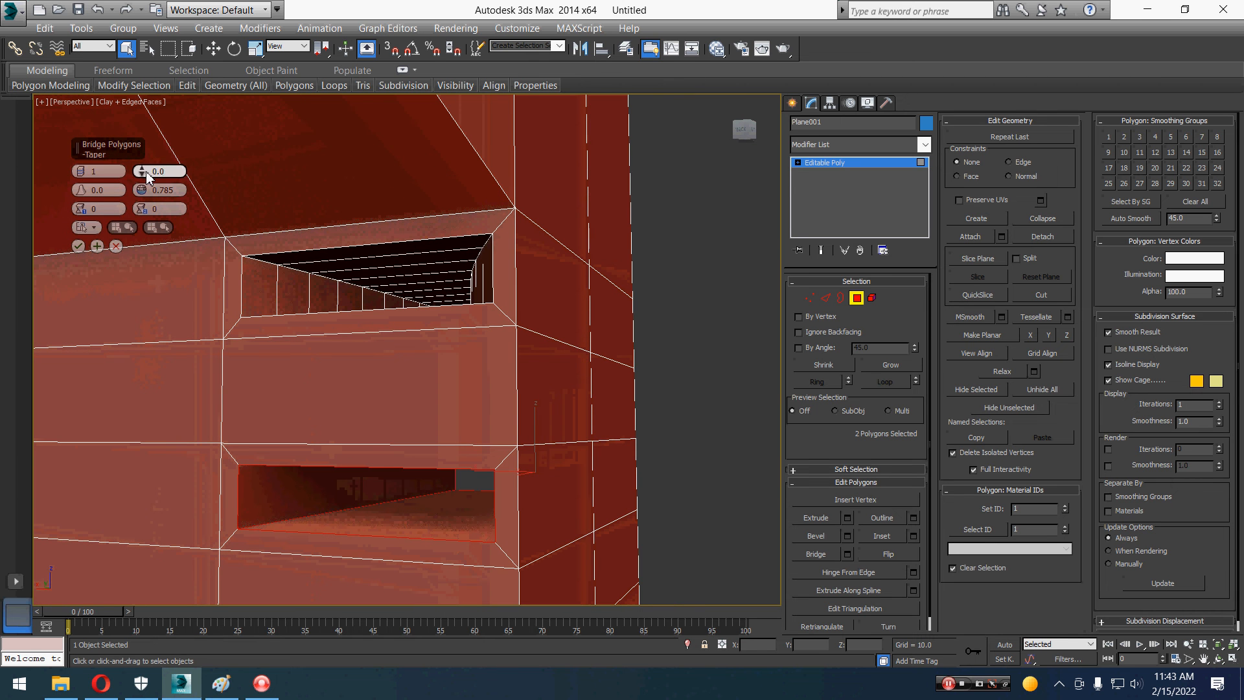
{"action": "left_click", "coordinate": [79, 246]}
{"action": "middle_click_drag", "start_coordinate": [424, 519], "coordinate": [449, 516], "text": "alt"}
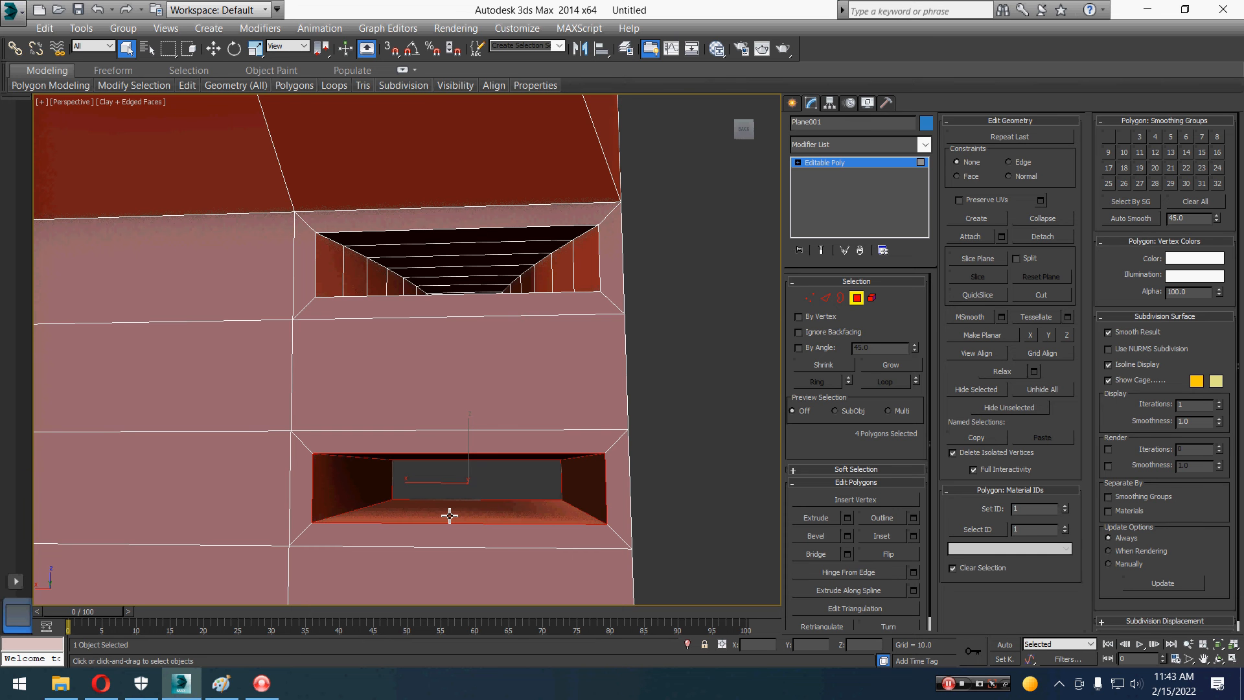
{"action": "middle_click_drag", "start_coordinate": [412, 596], "coordinate": [428, 564], "text": "alt"}
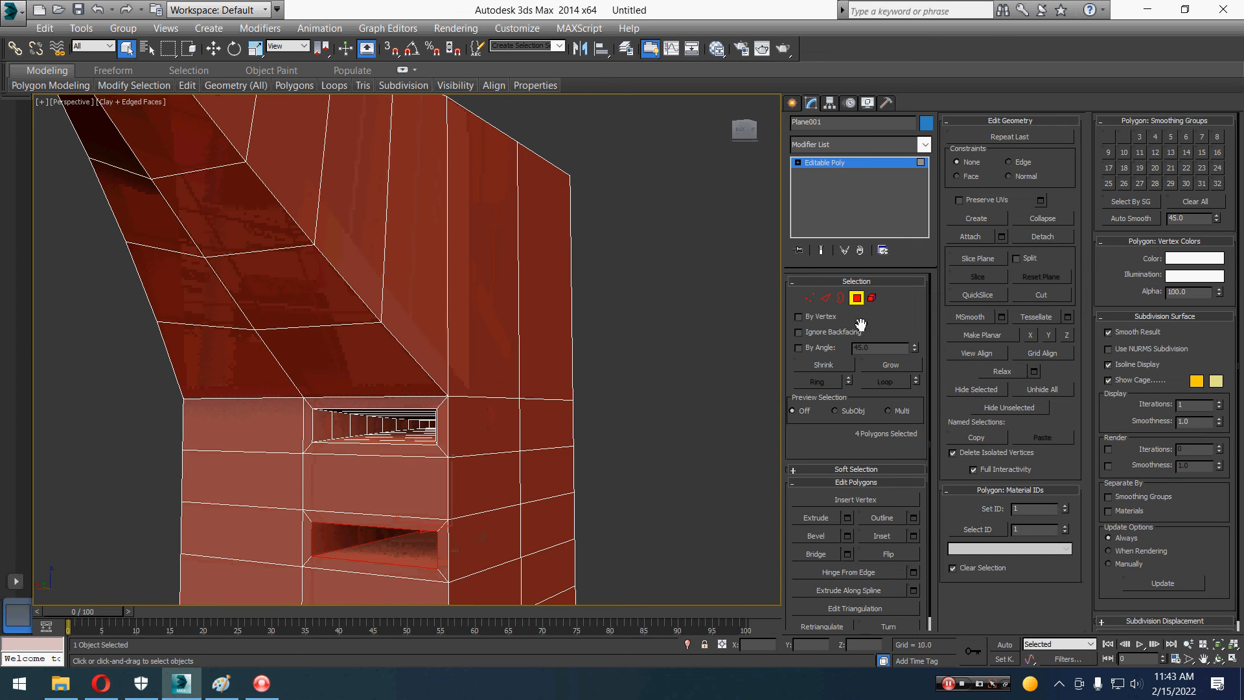
{"action": "left_click", "coordinate": [857, 301]}
{"action": "left_click", "coordinate": [642, 519]}
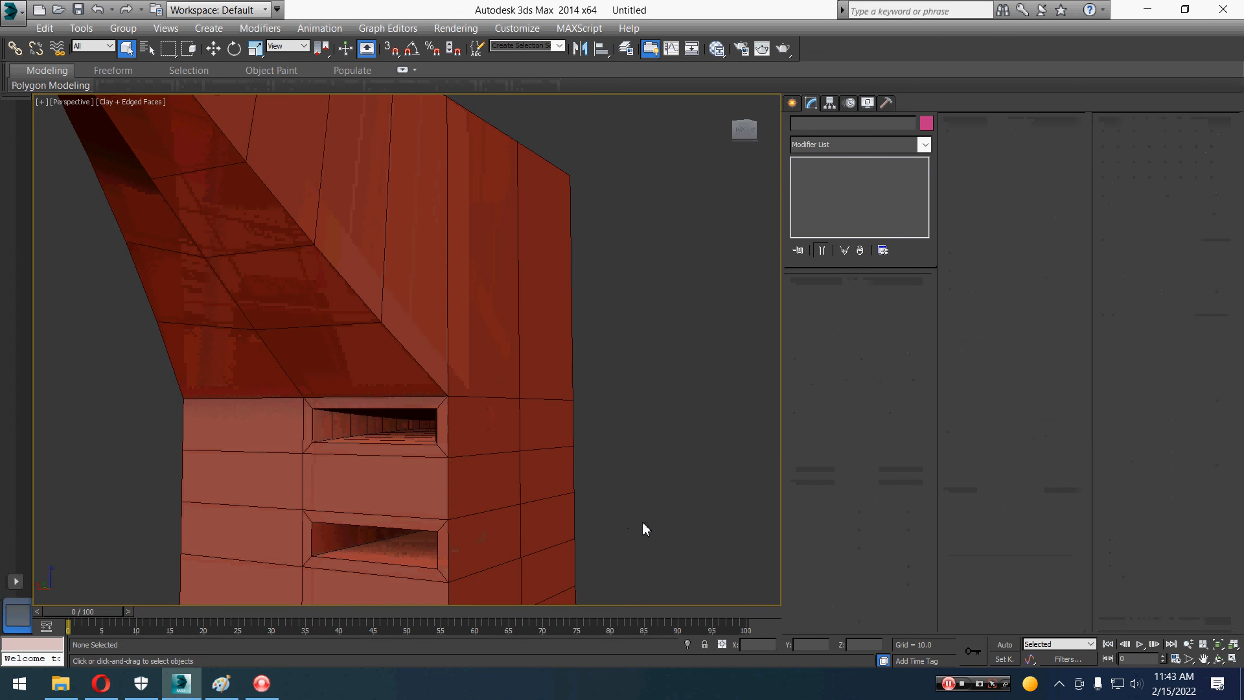
Select four polygons in the tall column's band just below the bridge, two on each of two opposite sides.
{"action": "middle_click_drag", "start_coordinate": [642, 522], "coordinate": [671, 519], "text": "alt"}
{"action": "middle_click_drag", "start_coordinate": [675, 516], "coordinate": [220, 348], "text": "alt"}
{"action": "left_click", "coordinate": [220, 347]}
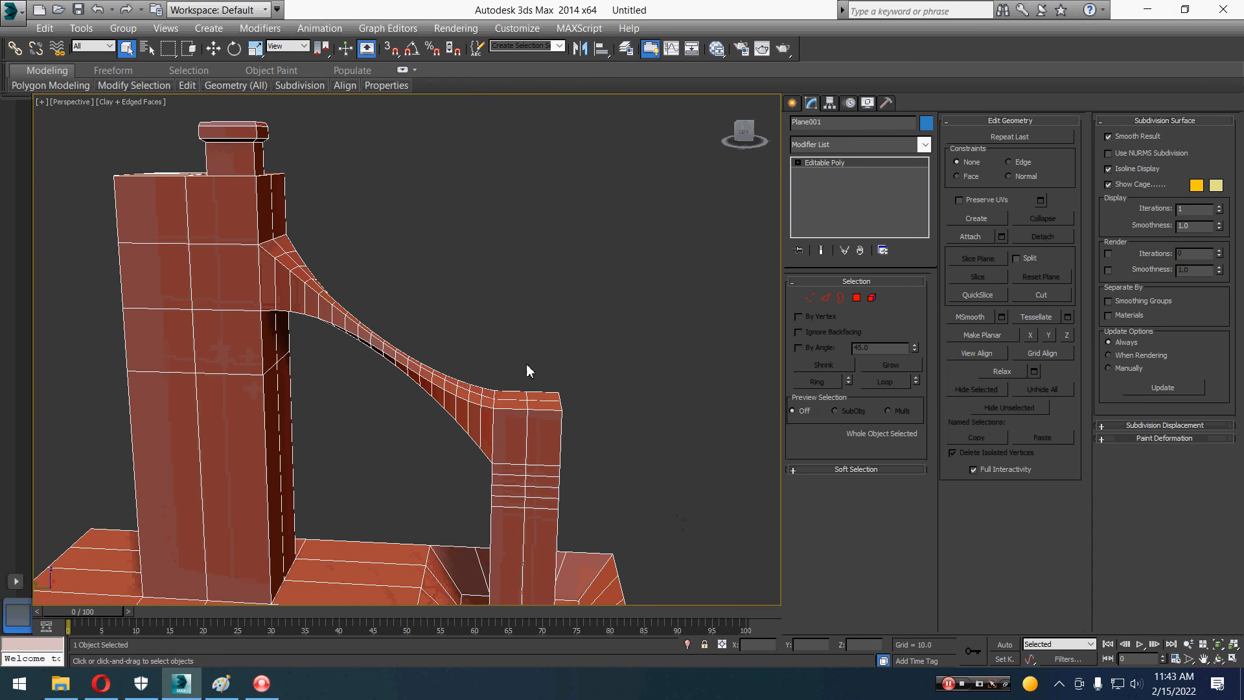
{"action": "left_click", "coordinate": [856, 301]}
{"action": "left_click", "coordinate": [182, 333]}
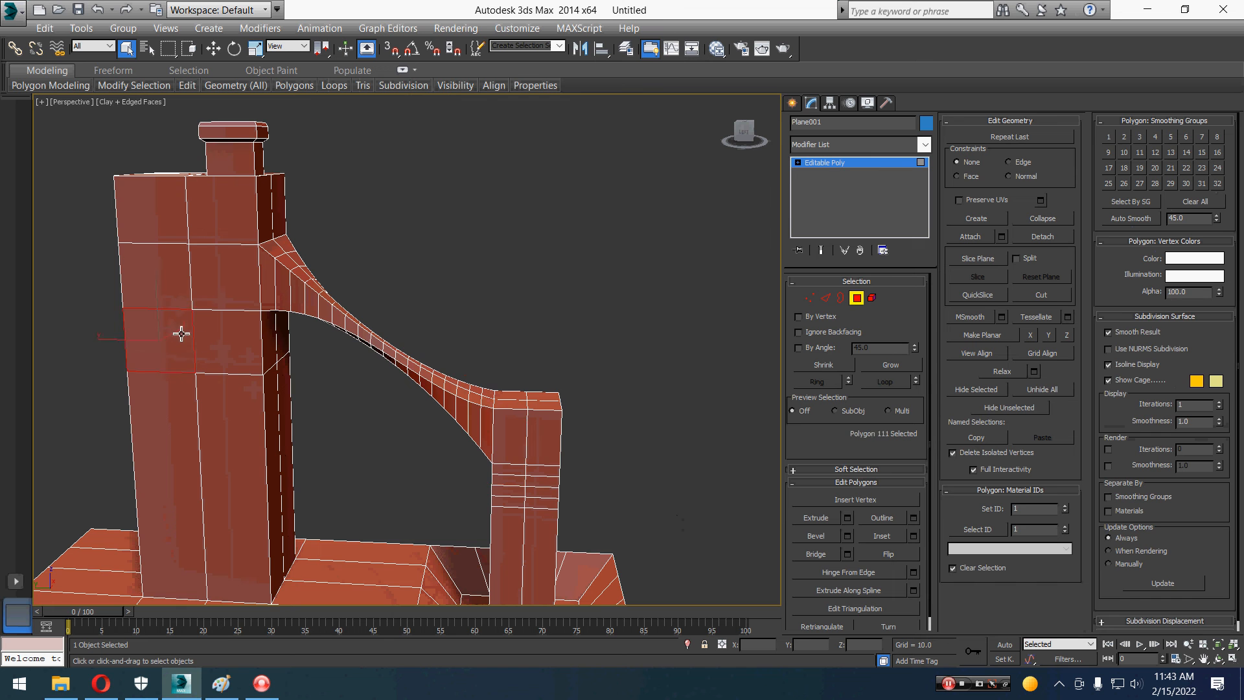
{"action": "left_click", "coordinate": [224, 343], "text": "ctrl"}
{"action": "middle_click_drag", "start_coordinate": [197, 380], "coordinate": [376, 389], "text": "alt"}
{"action": "left_click", "coordinate": [149, 392], "text": "ctrl"}
{"action": "left_click", "coordinate": [98, 391], "text": "ctrl"}
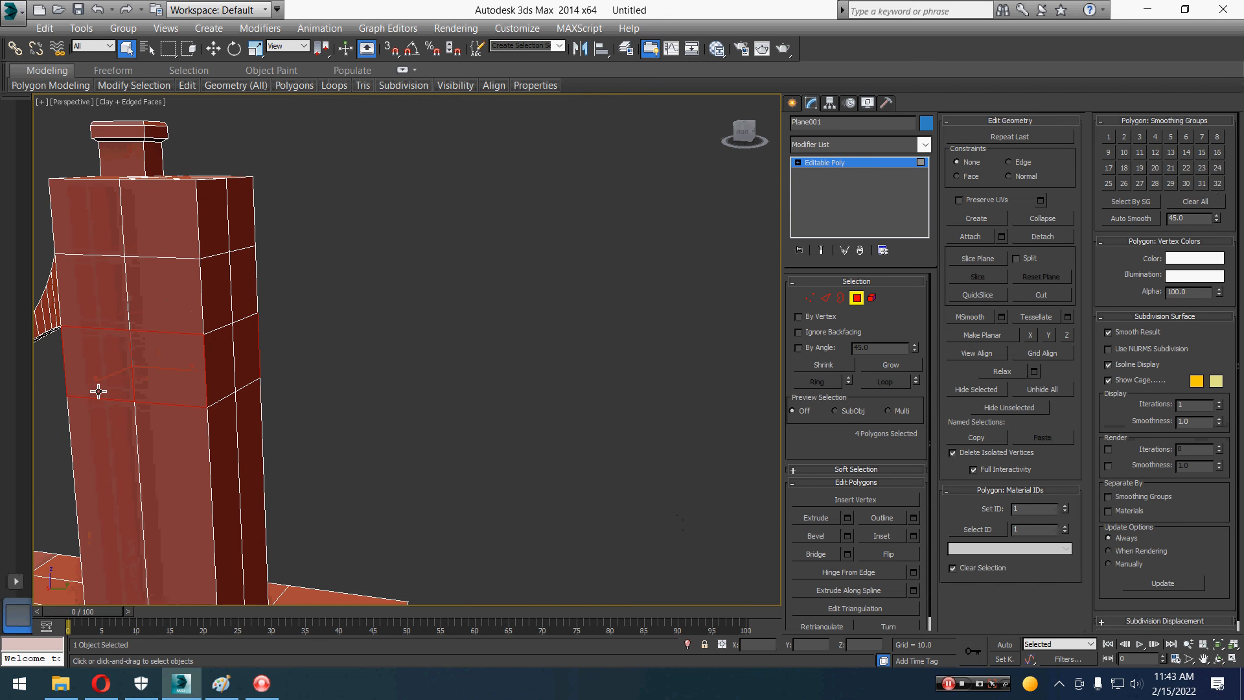
Inset the four selected polygons individually using By Polygon, increasing the amount to leave a wide border around each.
{"action": "scroll", "coordinate": [100, 394], "scroll_direction": "up", "scroll_amount": 4}
{"action": "middle_click_drag", "start_coordinate": [102, 397], "coordinate": [281, 408], "text": "alt"}
{"action": "right_click", "coordinate": [327, 349]}
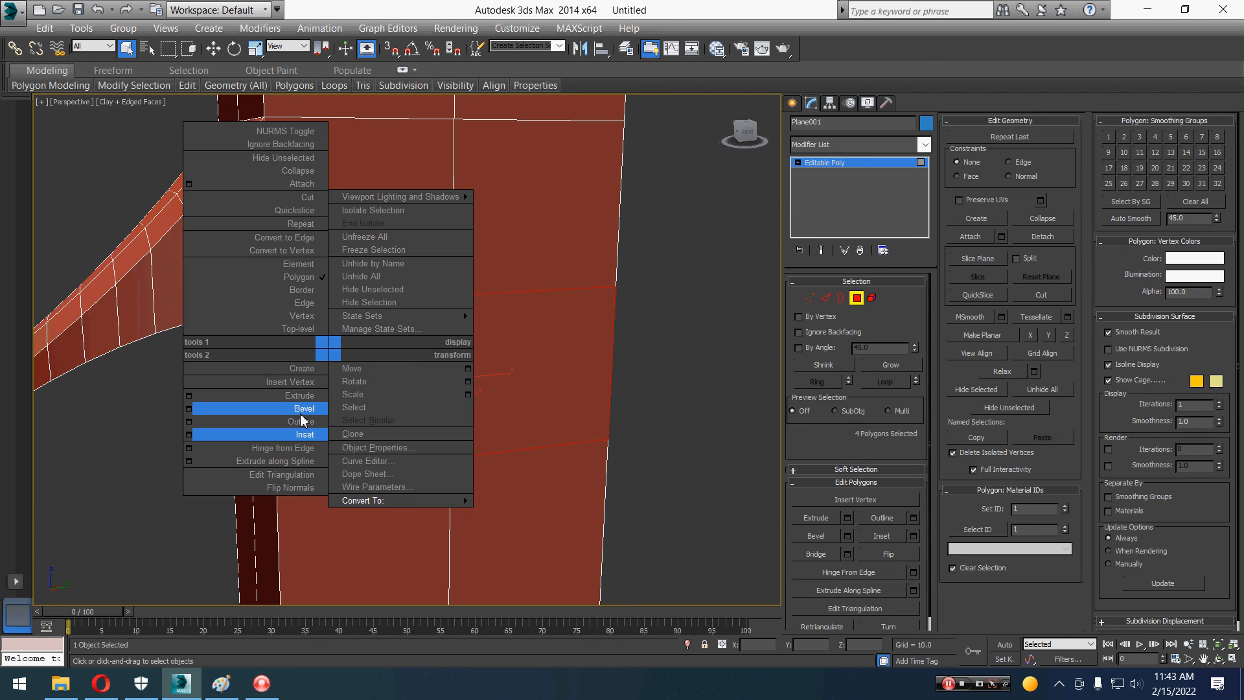
{"action": "left_click", "coordinate": [188, 436]}
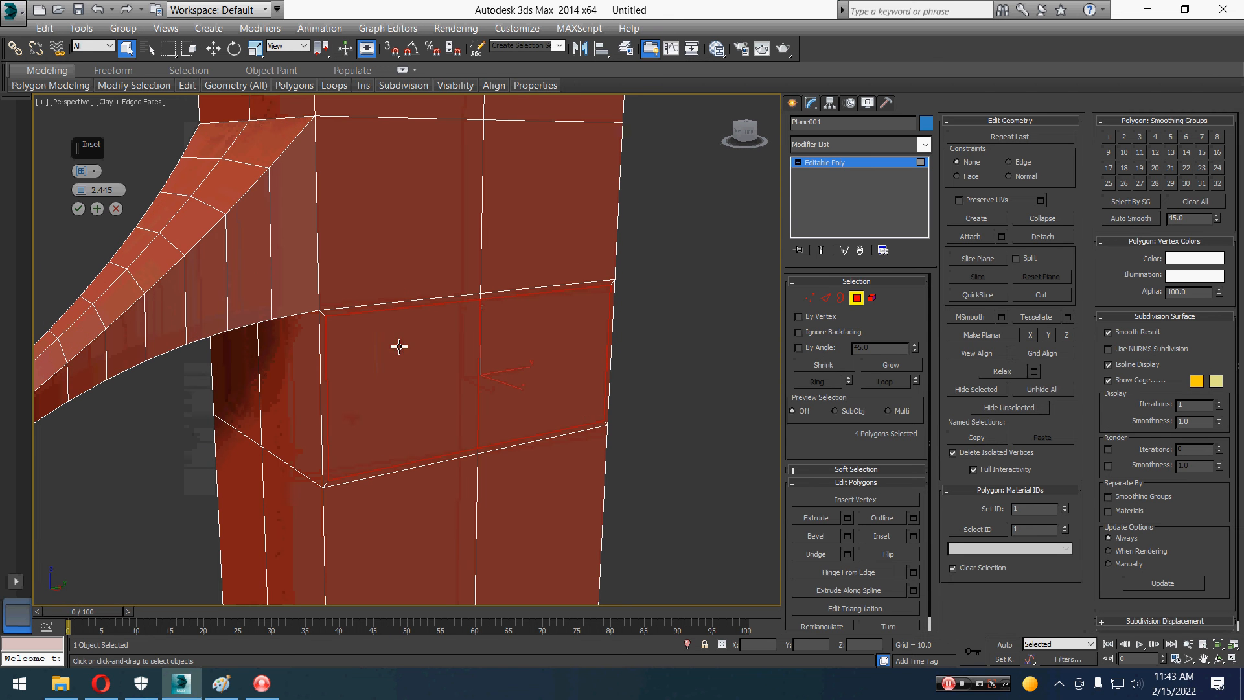
{"action": "scroll", "coordinate": [485, 340], "scroll_direction": "up", "scroll_amount": 3}
{"action": "middle_click_drag", "start_coordinate": [514, 344], "coordinate": [467, 338], "text": "alt"}
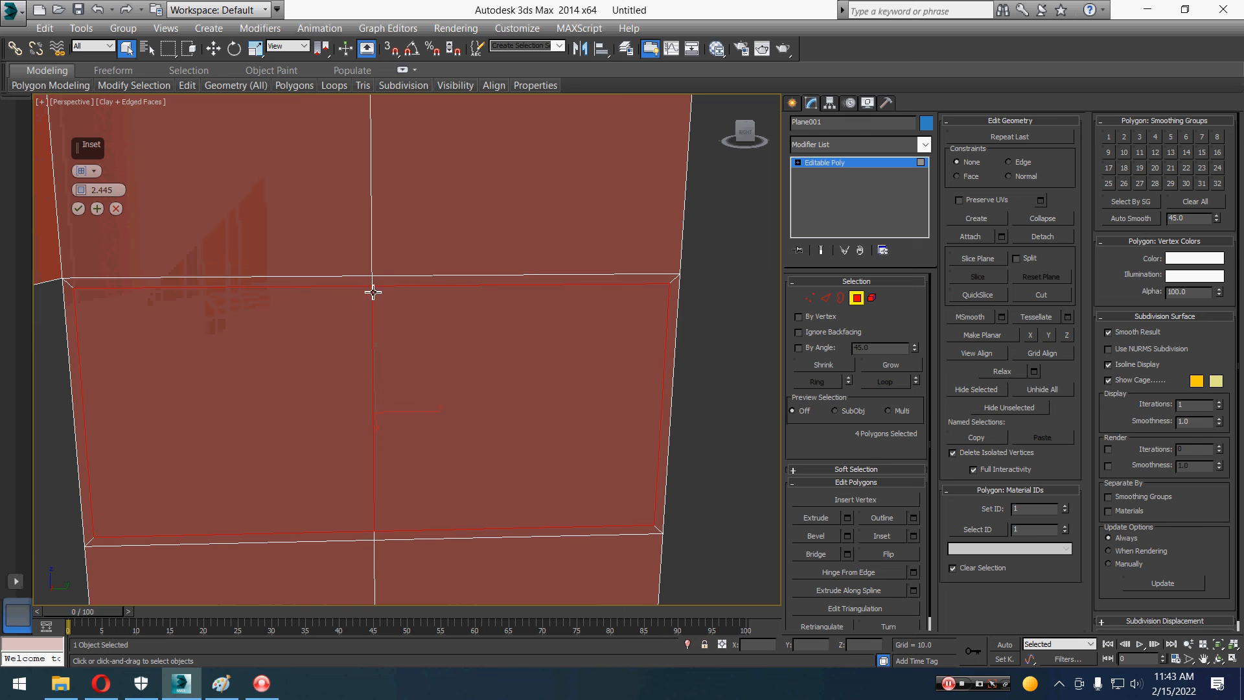
{"action": "left_click", "coordinate": [78, 172]}
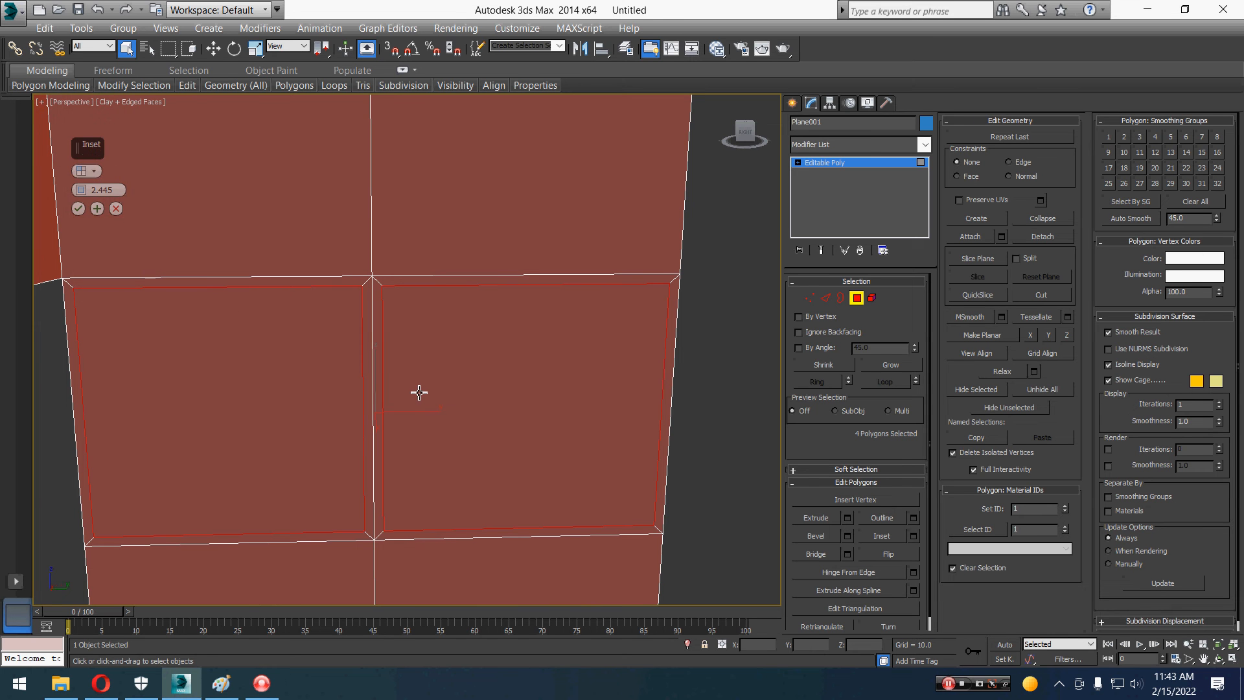
{"action": "left_click_drag", "start_coordinate": [80, 190], "coordinate": [86, 153]}
{"action": "left_click", "coordinate": [79, 208]}
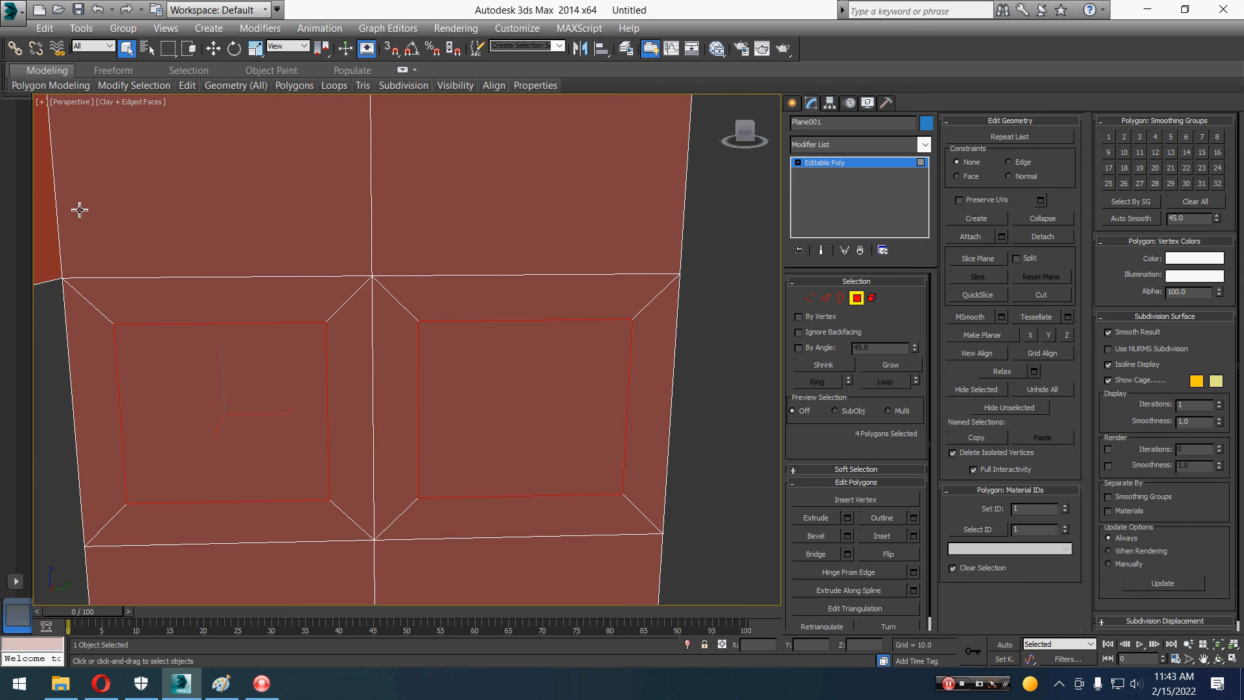
Bridge one pair of opposite inset polygons to open a window through the tall column.
{"action": "left_click", "coordinate": [612, 466]}
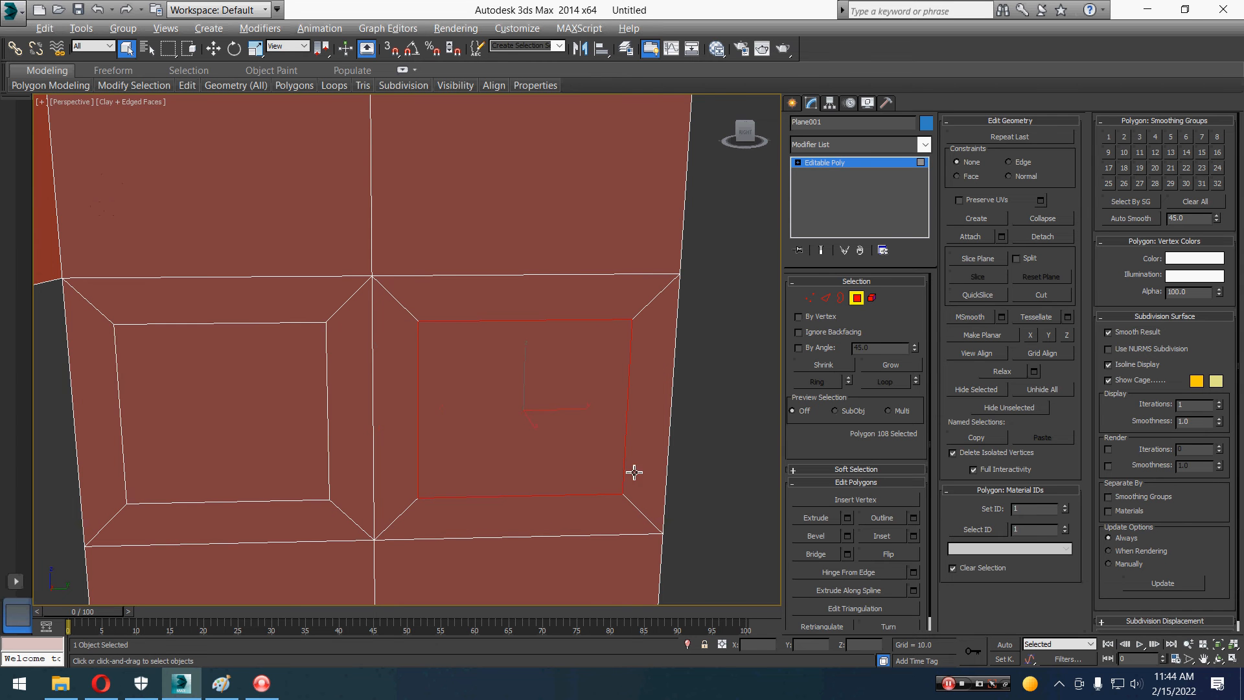
{"action": "middle_click_drag", "start_coordinate": [633, 472], "coordinate": [504, 473], "text": "alt"}
{"action": "left_click", "coordinate": [589, 523], "text": "ctrl"}
{"action": "left_click", "coordinate": [826, 555]}
{"action": "middle_click_drag", "start_coordinate": [755, 559], "coordinate": [612, 524], "text": "alt"}
Bridge the remaining pair of inset polygons into a second window, then leave polygon editing and deselect the model.
{"action": "left_click", "coordinate": [584, 436]}
{"action": "mouse_move", "coordinate": [416, 473]}
{"action": "middle_mouse_down", "text": "alt"}
{"action": "mouse_move", "coordinate": [638, 478]}
{"action": "mouse_move", "coordinate": [589, 495]}
{"action": "mouse_move", "coordinate": [425, 476]}
{"action": "middle_mouse_up", "text": "alt"}
{"action": "left_click", "coordinate": [591, 496], "text": "ctrl"}
{"action": "scroll", "coordinate": [616, 499], "scroll_direction": "down", "scroll_amount": 3}
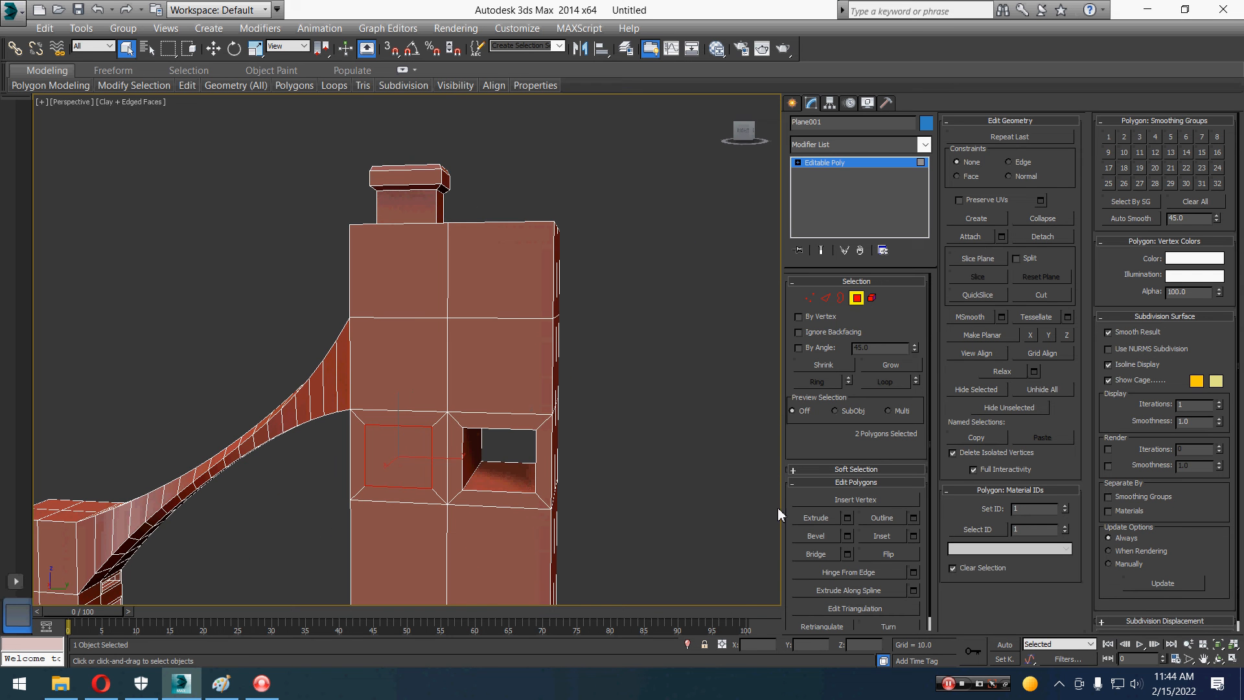
{"action": "left_click", "coordinate": [818, 554]}
{"action": "left_click", "coordinate": [857, 297]}
{"action": "left_click", "coordinate": [674, 461]}
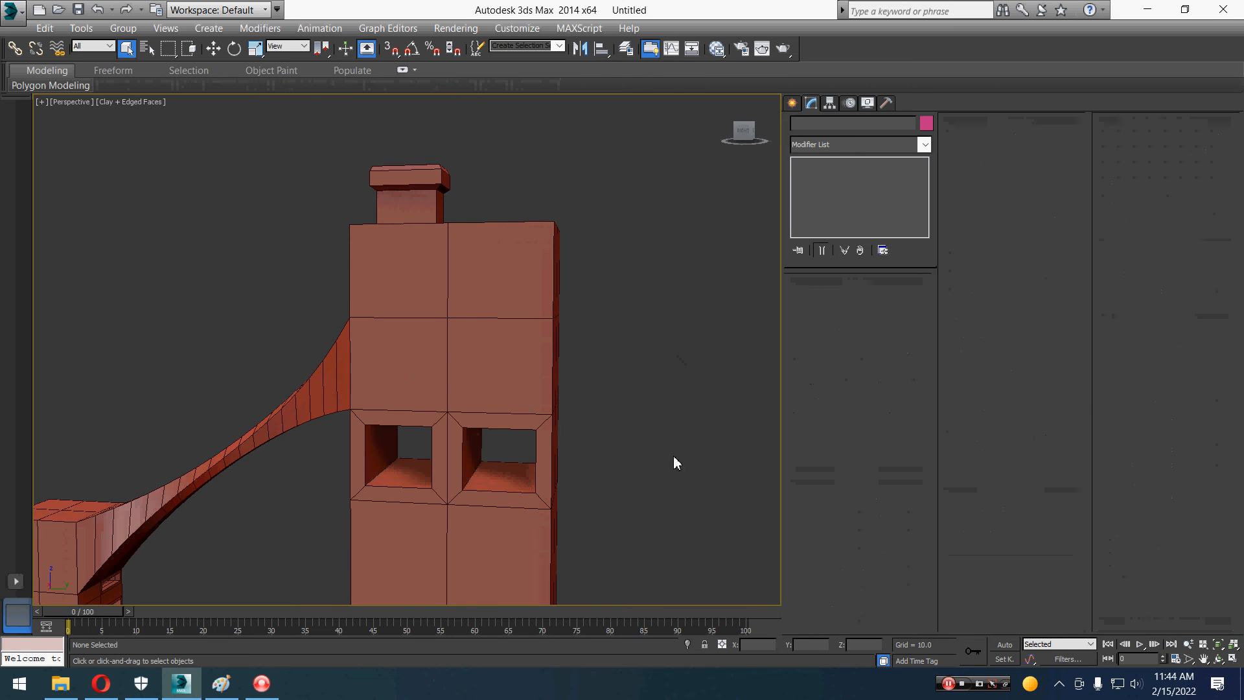
Reselect the model for edge editing and pick a sloping corner edge of the recess around the short column's base.
{"action": "middle_click_drag", "start_coordinate": [675, 460], "coordinate": [705, 365]}
{"action": "scroll", "coordinate": [666, 406], "scroll_direction": "down", "scroll_amount": 4}
{"action": "mouse_move", "coordinate": [666, 406]}
{"action": "middle_mouse_down", "text": "alt"}
{"action": "mouse_move", "coordinate": [689, 412]}
{"action": "mouse_move", "coordinate": [658, 404]}
{"action": "middle_mouse_up", "text": "alt"}
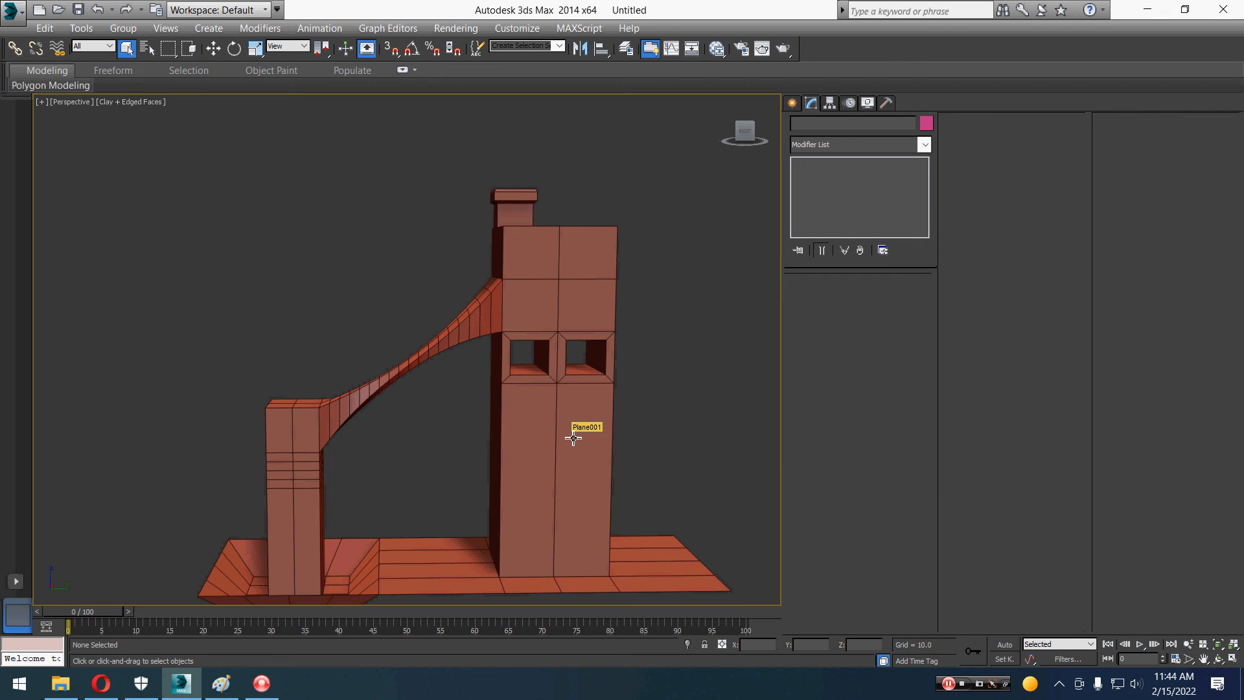
{"action": "left_click", "coordinate": [246, 556]}
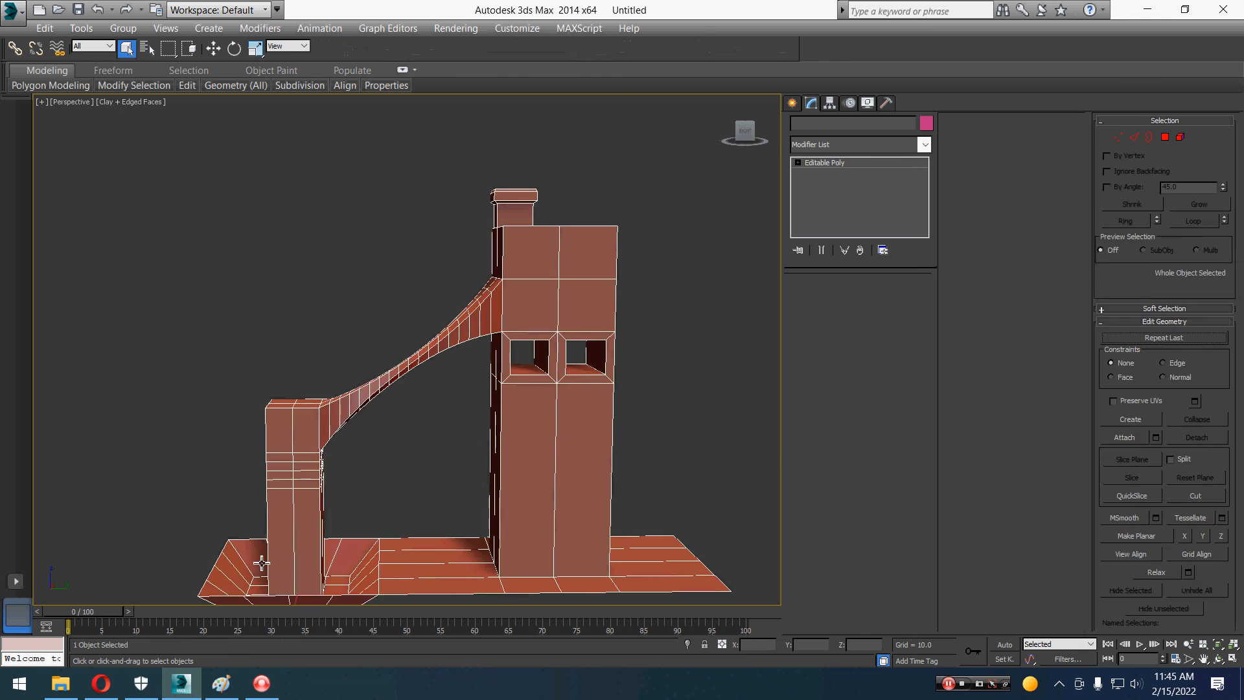
{"action": "scroll", "coordinate": [259, 563], "scroll_direction": "up", "scroll_amount": 8}
{"action": "scroll", "coordinate": [267, 446], "scroll_direction": "down", "scroll_amount": 5}
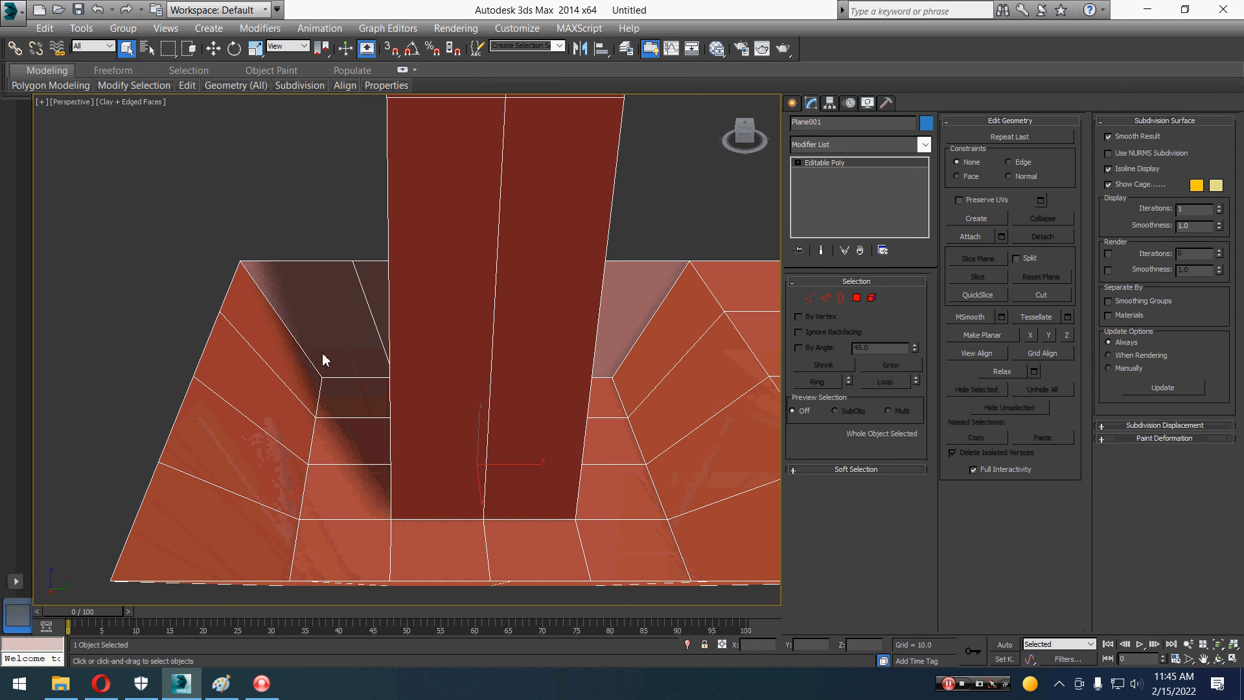
{"action": "key", "text": "2"}
{"action": "left_click", "coordinate": [298, 337]}
{"action": "key", "text": "z"}
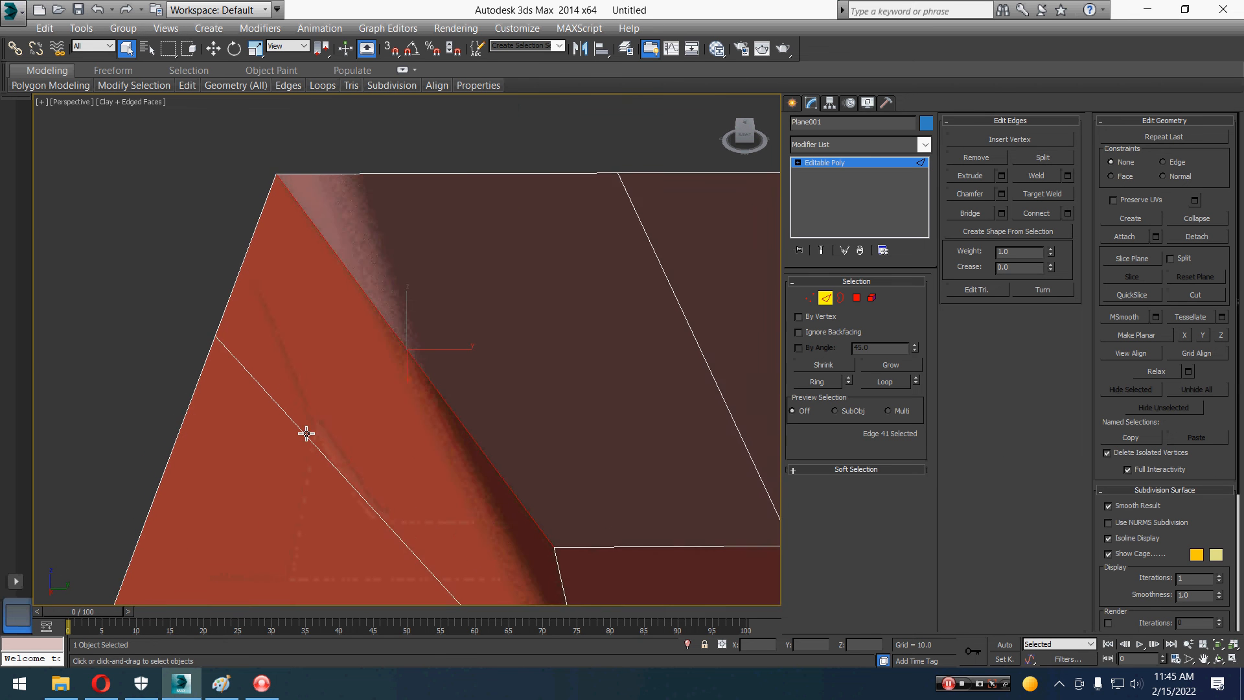
{"action": "middle_click_drag", "start_coordinate": [305, 433], "coordinate": [386, 406], "text": "alt"}
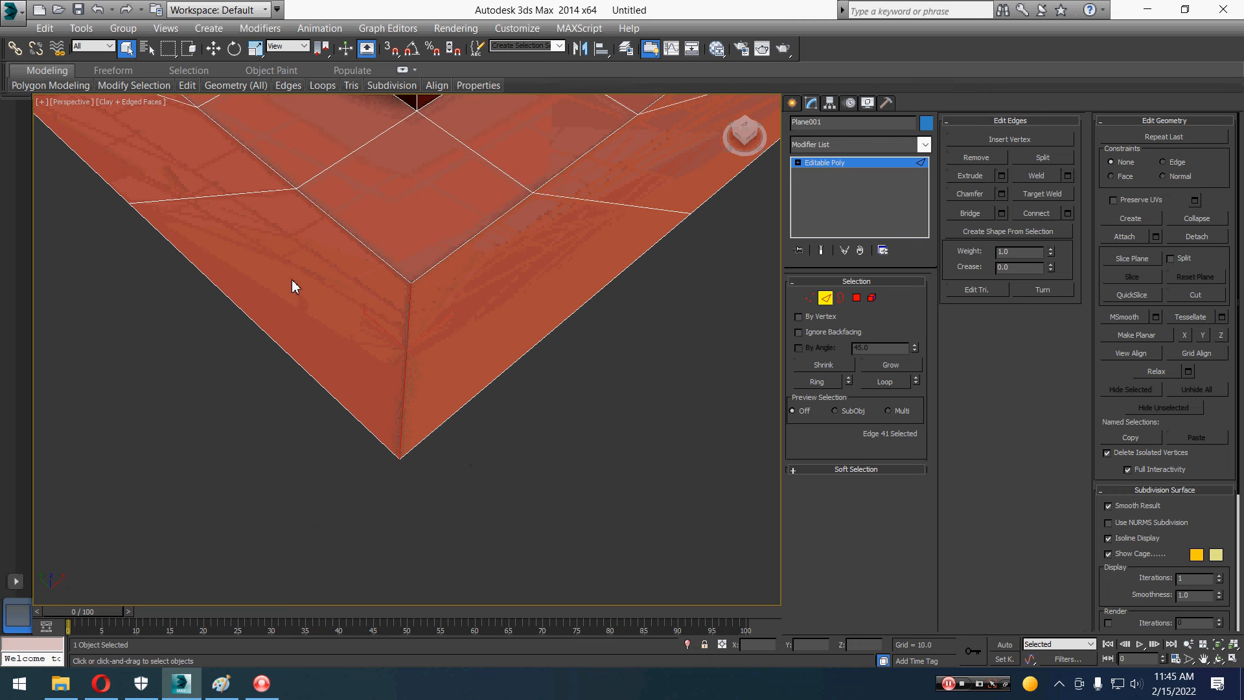
{"action": "middle_click_drag", "start_coordinate": [292, 283], "coordinate": [385, 356], "text": "alt"}
Select the four outer border edges along the end of the base beside the short column.
{"action": "left_click", "coordinate": [548, 328]}
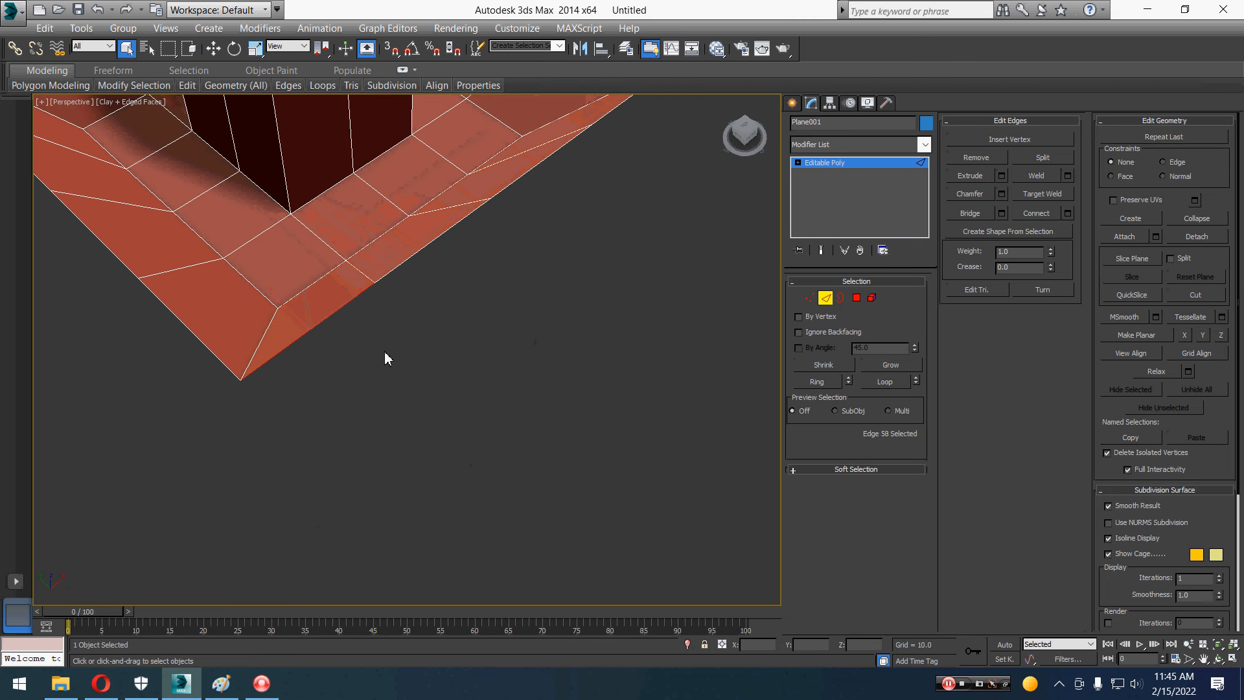
{"action": "left_click", "coordinate": [423, 252], "text": "ctrl"}
{"action": "left_click", "coordinate": [537, 164], "text": "ctrl"}
{"action": "middle_click_drag", "start_coordinate": [538, 166], "coordinate": [560, 221], "text": "alt"}
{"action": "left_click", "coordinate": [576, 162], "text": "ctrl"}
{"action": "middle_click_drag", "start_coordinate": [576, 164], "coordinate": [508, 371], "text": "alt"}
Extend the four border edges outward about 83 units along Y as new polygons, and lower them to form a downward slope.
{"action": "key", "text": "w"}
{"action": "left_click_drag", "start_coordinate": [362, 250], "coordinate": [513, 252], "text": "shift"}
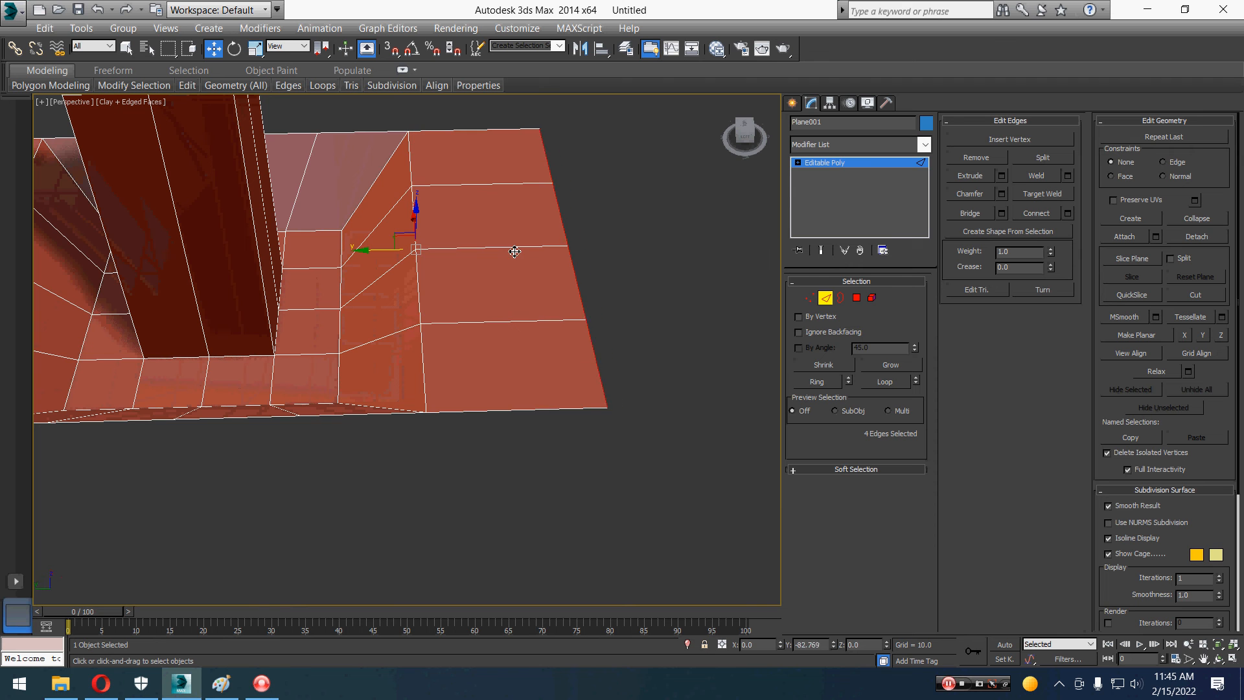
{"action": "middle_click_drag", "start_coordinate": [555, 320], "coordinate": [461, 325], "text": "alt"}
{"action": "left_click_drag", "start_coordinate": [458, 271], "coordinate": [459, 349]}
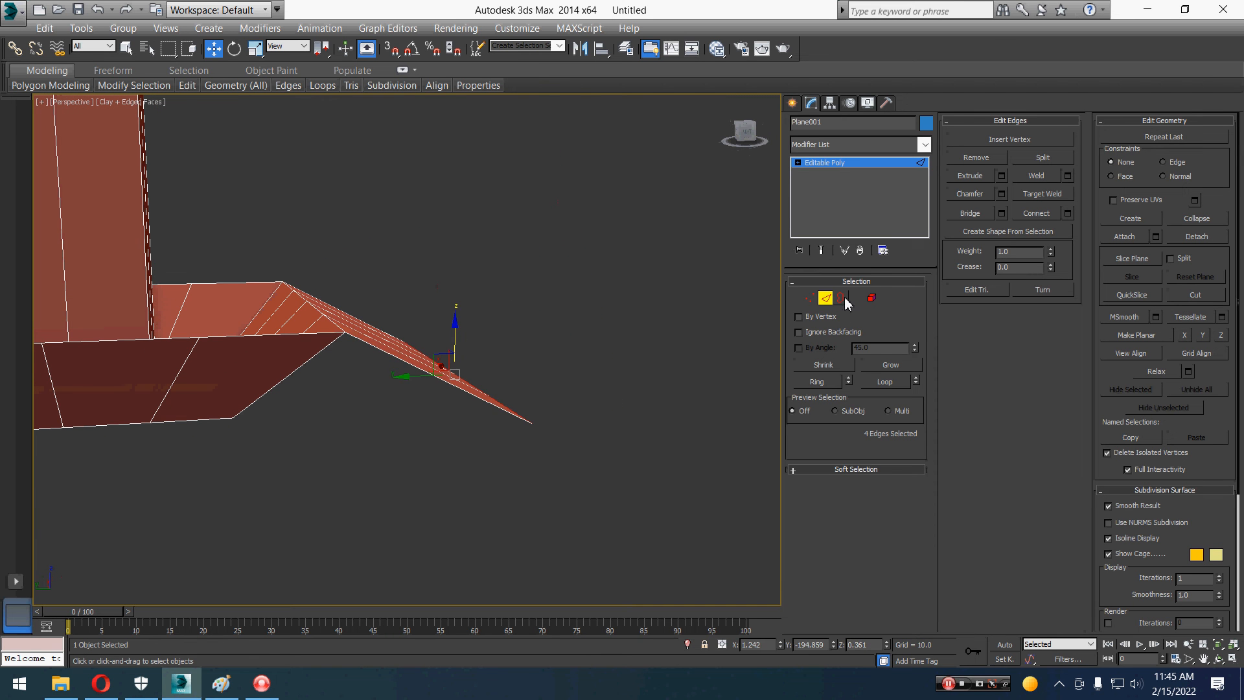
Extend the slope's outer edges about 102 units along Y to add a flat strip of polygons.
{"action": "middle_click_drag", "start_coordinate": [512, 386], "coordinate": [405, 389], "text": "alt"}
{"action": "left_click_drag", "start_coordinate": [409, 370], "coordinate": [597, 403], "text": "shift"}
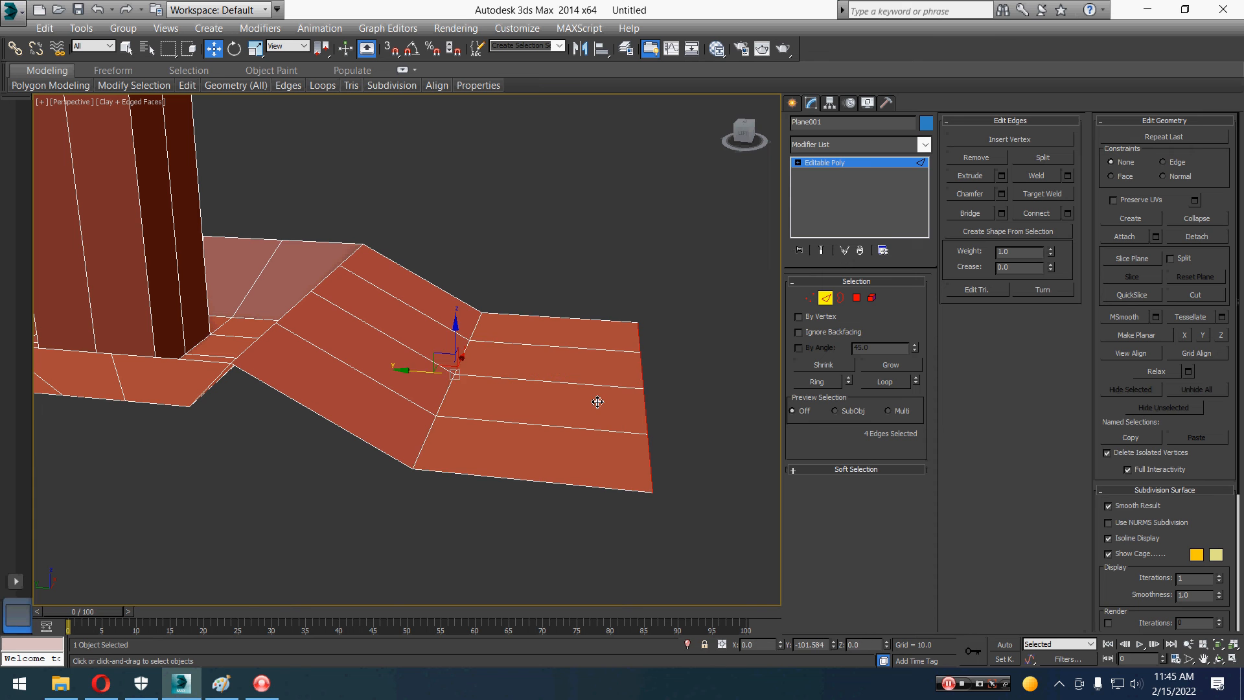
{"action": "middle_click_drag", "start_coordinate": [545, 403], "coordinate": [518, 411], "text": "alt"}
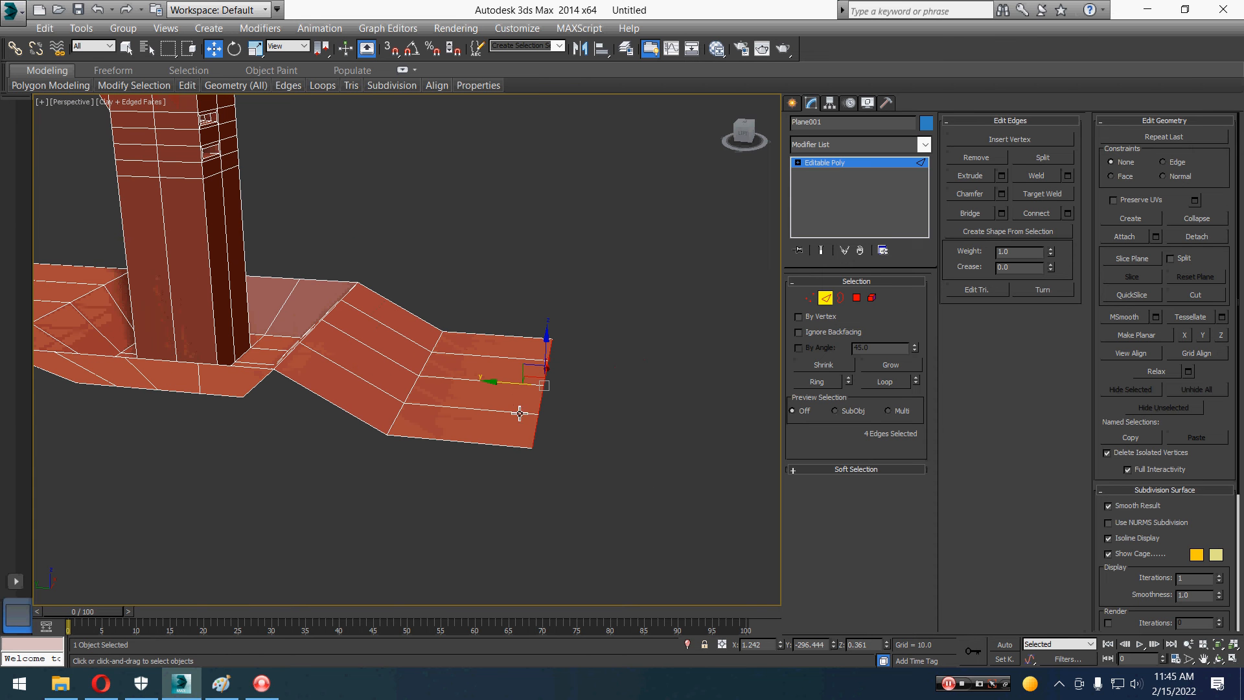
Extend the flat strip's outer edges about 136 units further along Y as new polygons, and deselect the model.
{"action": "left_click_drag", "start_coordinate": [502, 383], "coordinate": [716, 389], "text": "shift"}
{"action": "left_click", "coordinate": [825, 297]}
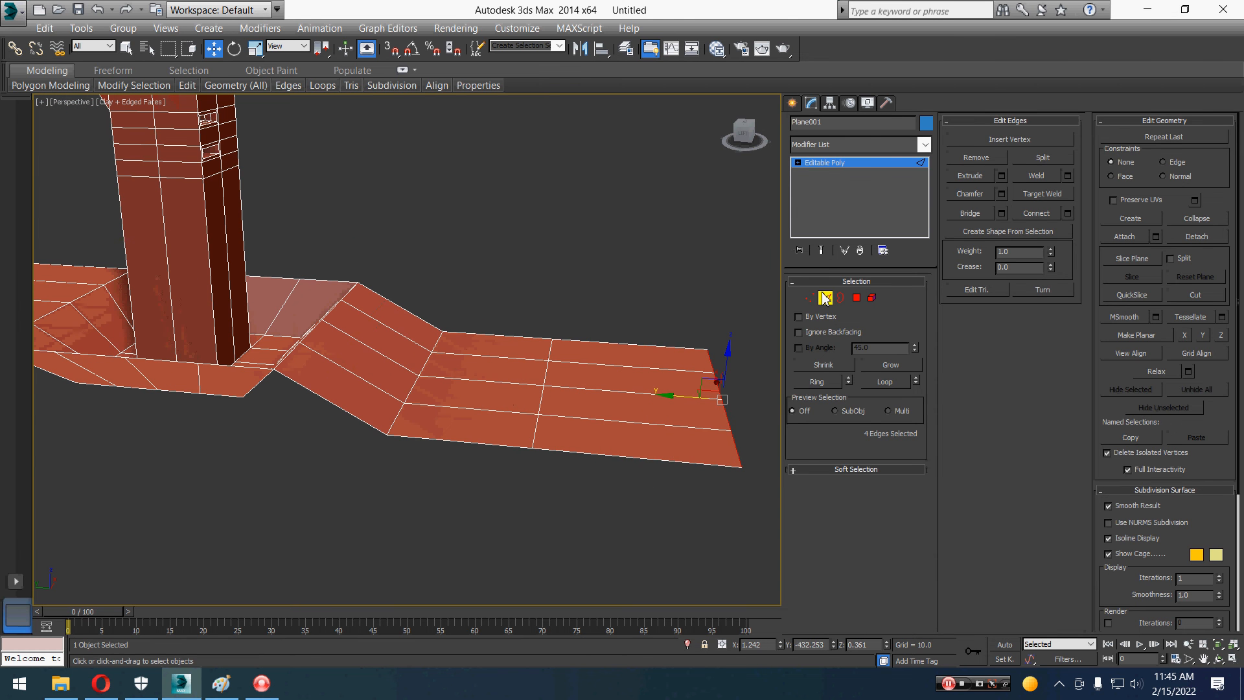
{"action": "left_click", "coordinate": [538, 257]}
{"action": "mouse_move", "coordinate": [539, 254]}
{"action": "middle_mouse_down", "text": "alt"}
{"action": "mouse_move", "coordinate": [519, 261]}
{"action": "mouse_move", "coordinate": [550, 275]}
{"action": "middle_mouse_up", "text": "alt"}
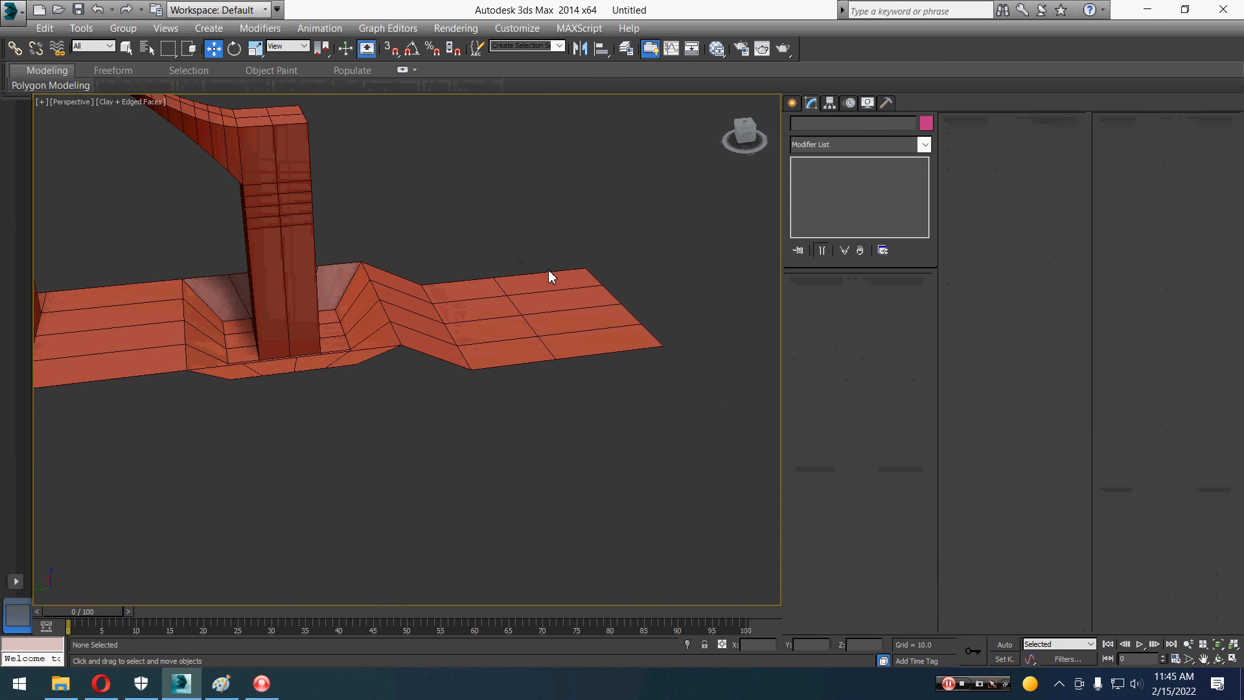
{"action": "scroll", "coordinate": [418, 327], "scroll_direction": "up", "scroll_amount": 3}
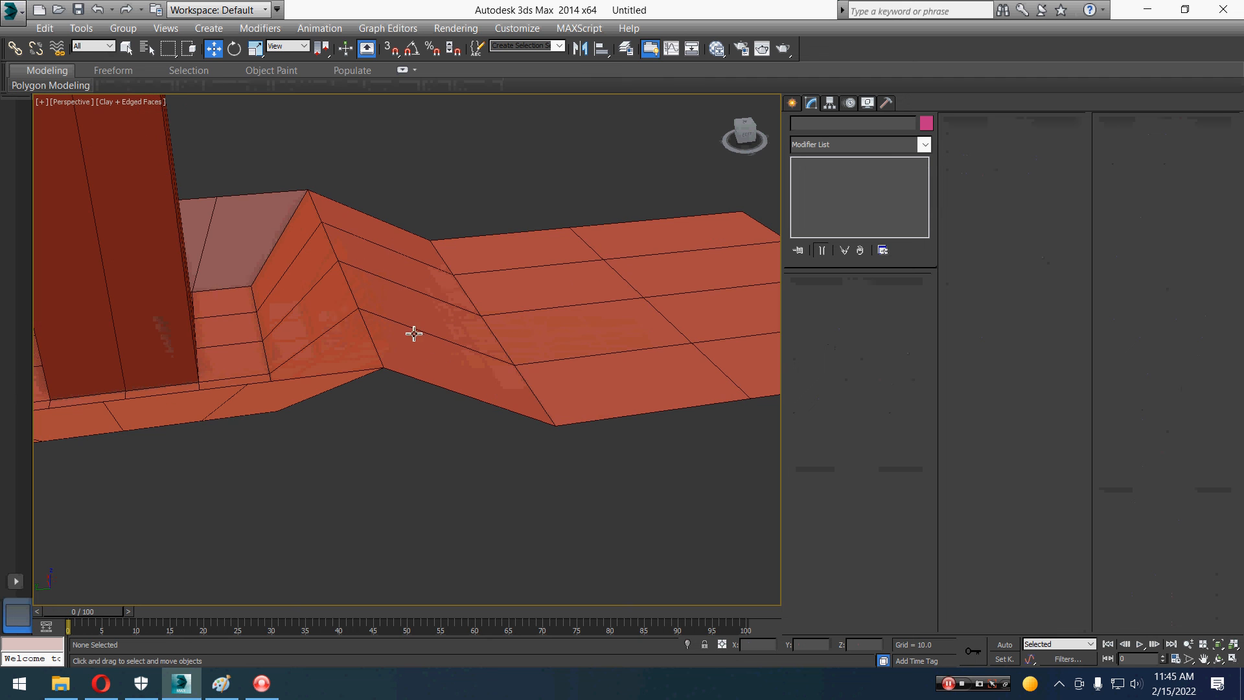
Hide the edge display and examine the crease between the outer slope and the flat strip.
{"action": "key", "text": "F4"}
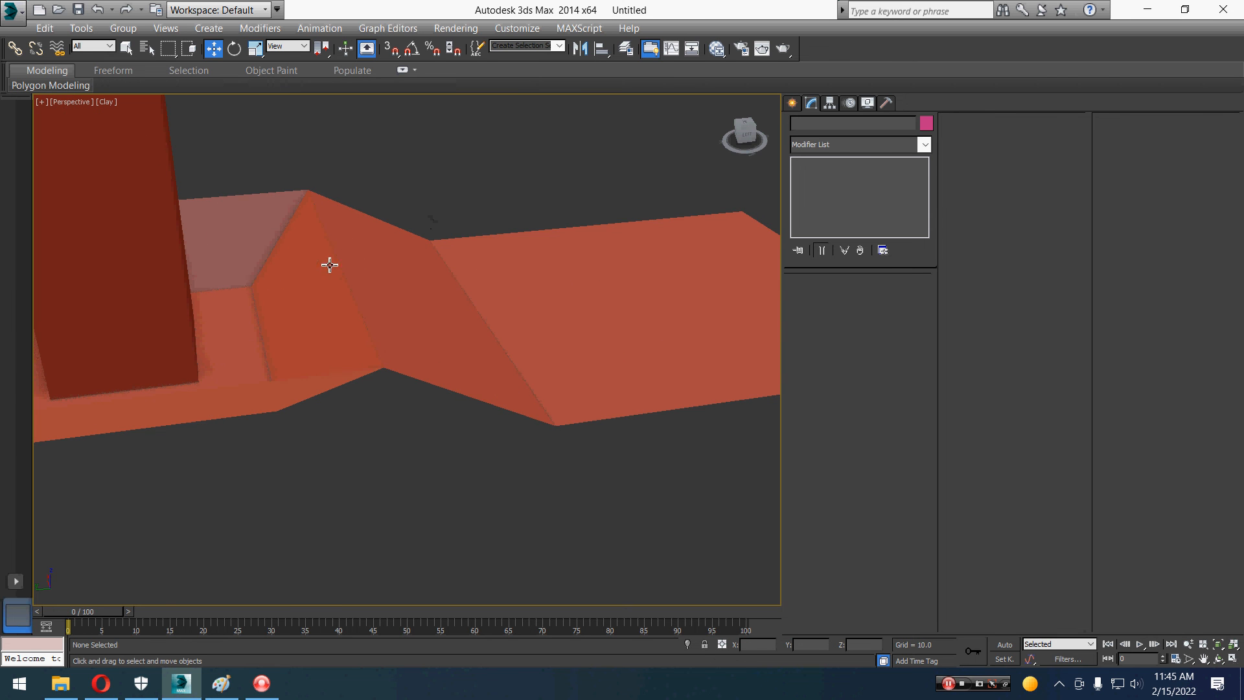
{"action": "middle_click_drag", "start_coordinate": [339, 196], "coordinate": [433, 350], "text": "alt"}
{"action": "middle_click_drag", "start_coordinate": [519, 374], "coordinate": [307, 336]}
{"action": "scroll", "coordinate": [359, 346], "scroll_direction": "up", "scroll_amount": 3}
{"action": "scroll", "coordinate": [259, 319], "scroll_direction": "down", "scroll_amount": 3}
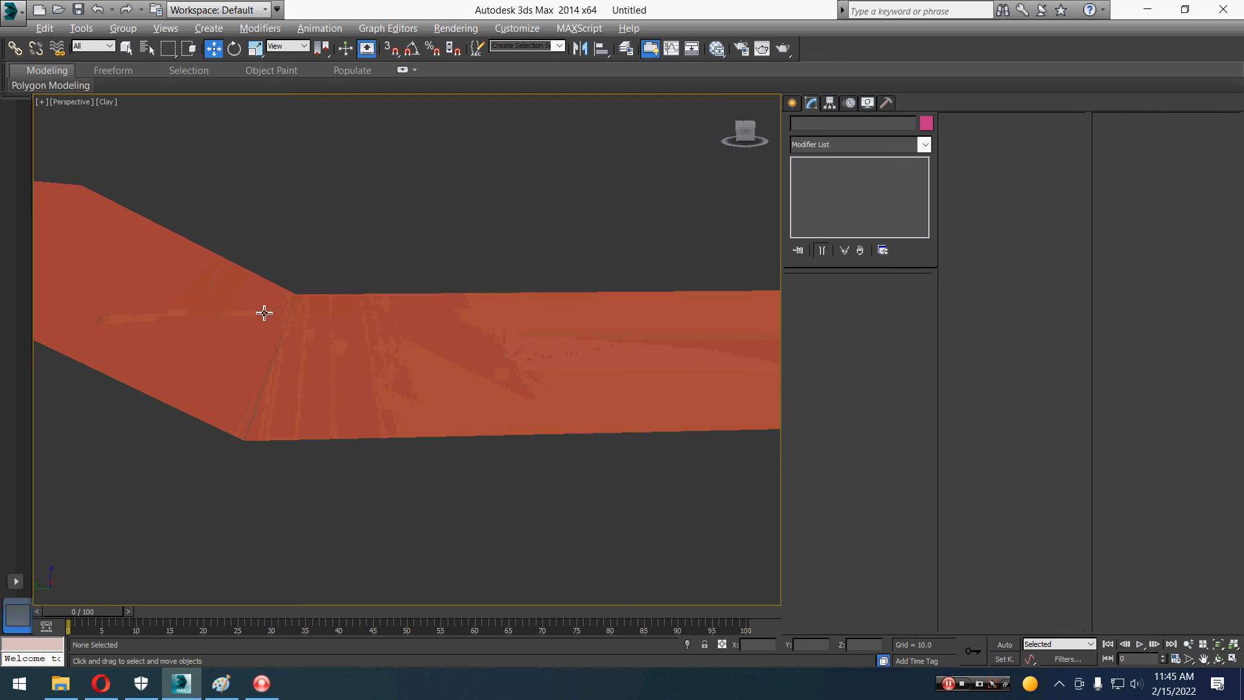
Chamfer the four crease edges between the outer slope and the flat strip by 8.767 with 12 segments.
{"action": "left_click", "coordinate": [343, 338]}
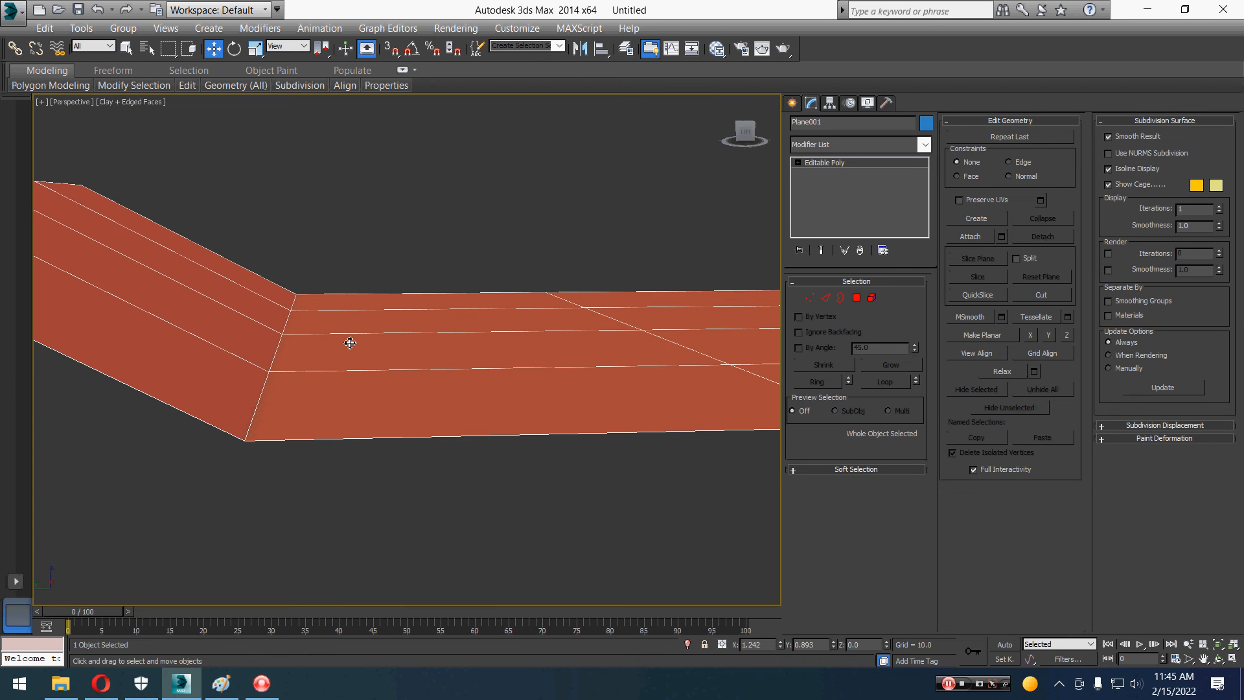
{"action": "left_click", "coordinate": [826, 298]}
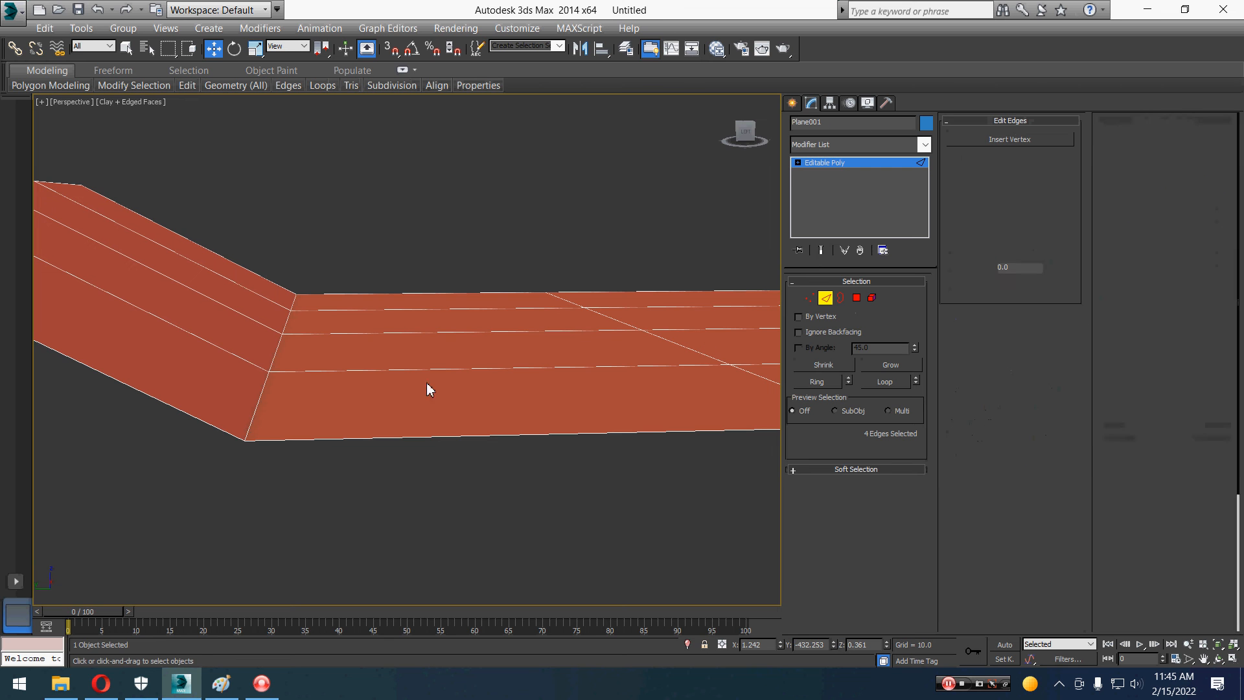
{"action": "double_click", "coordinate": [258, 417]}
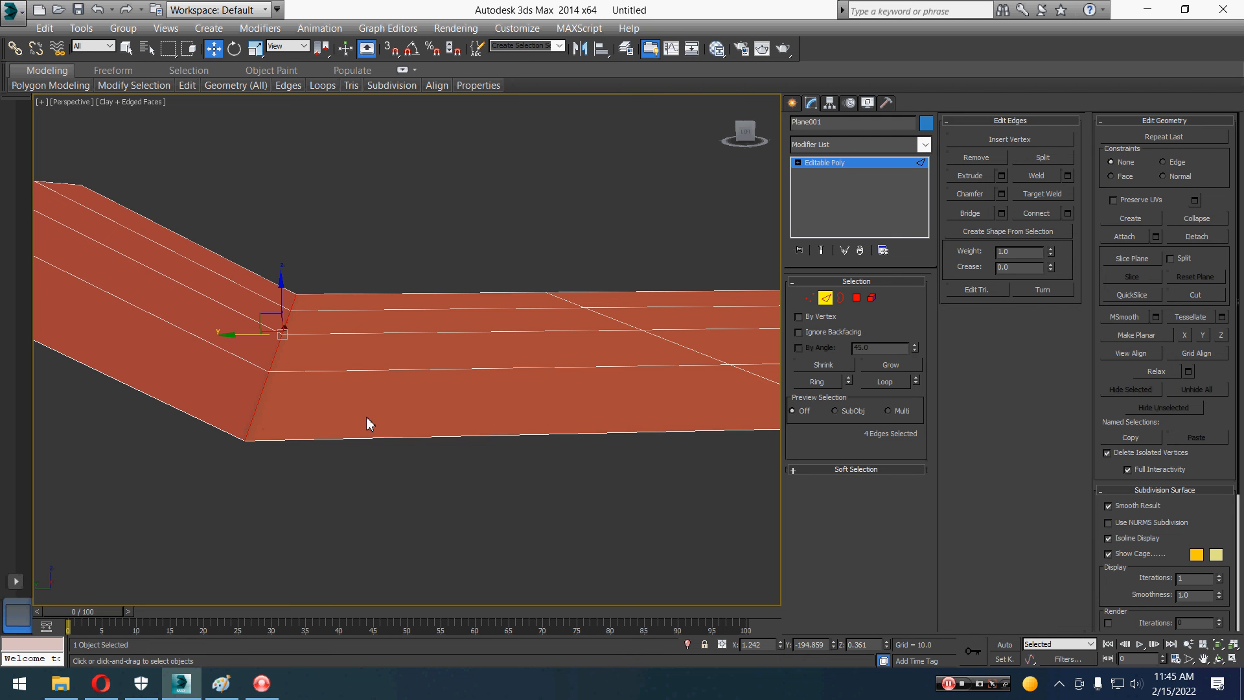
{"action": "left_click", "coordinate": [1002, 194]}
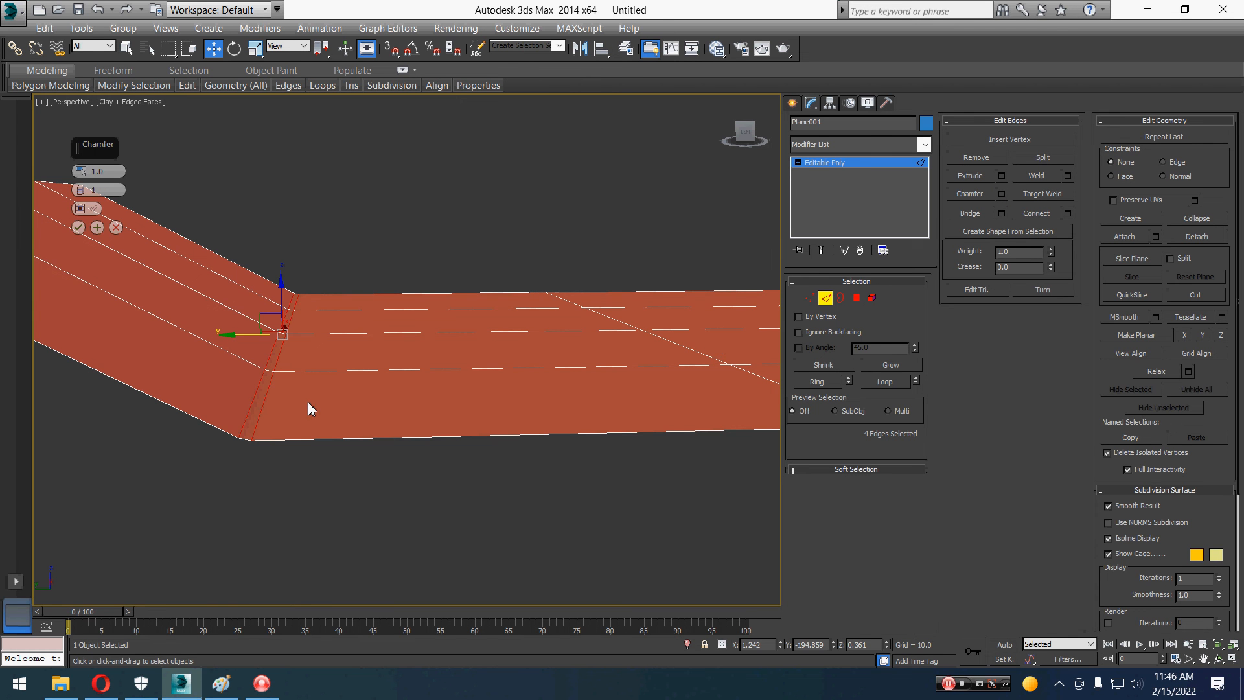
{"action": "middle_click_drag", "start_coordinate": [308, 408], "coordinate": [342, 386]}
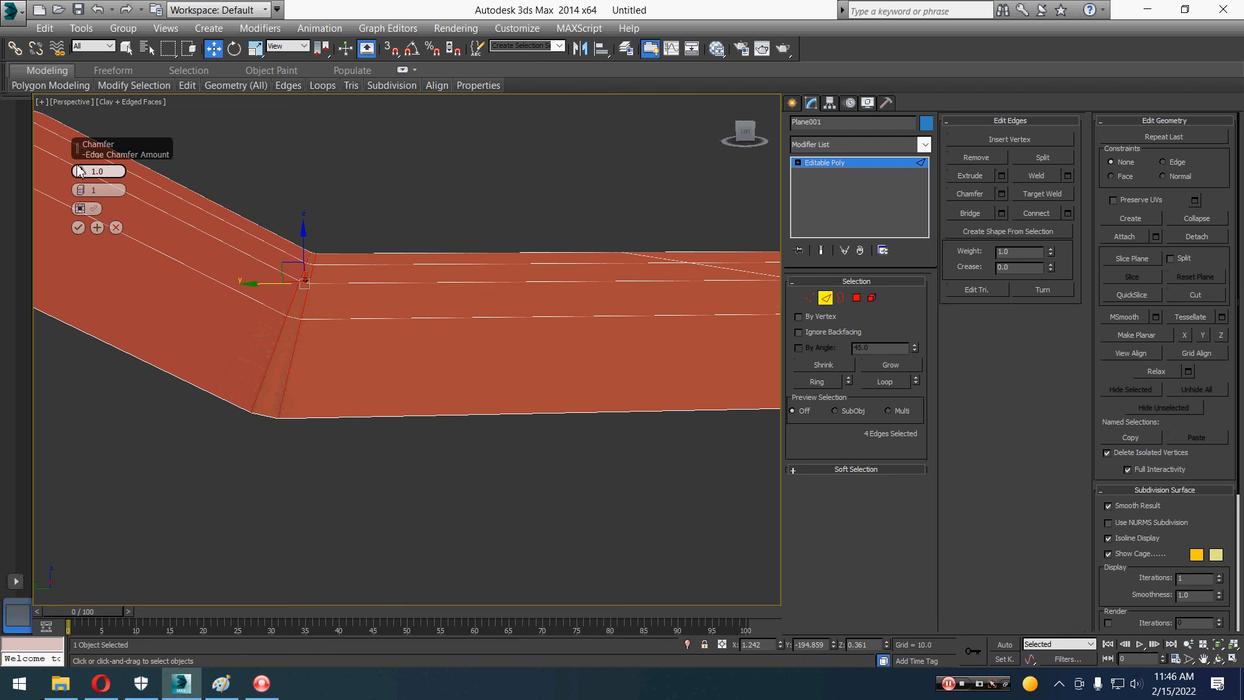
{"action": "left_click_drag", "start_coordinate": [82, 171], "coordinate": [84, 137]}
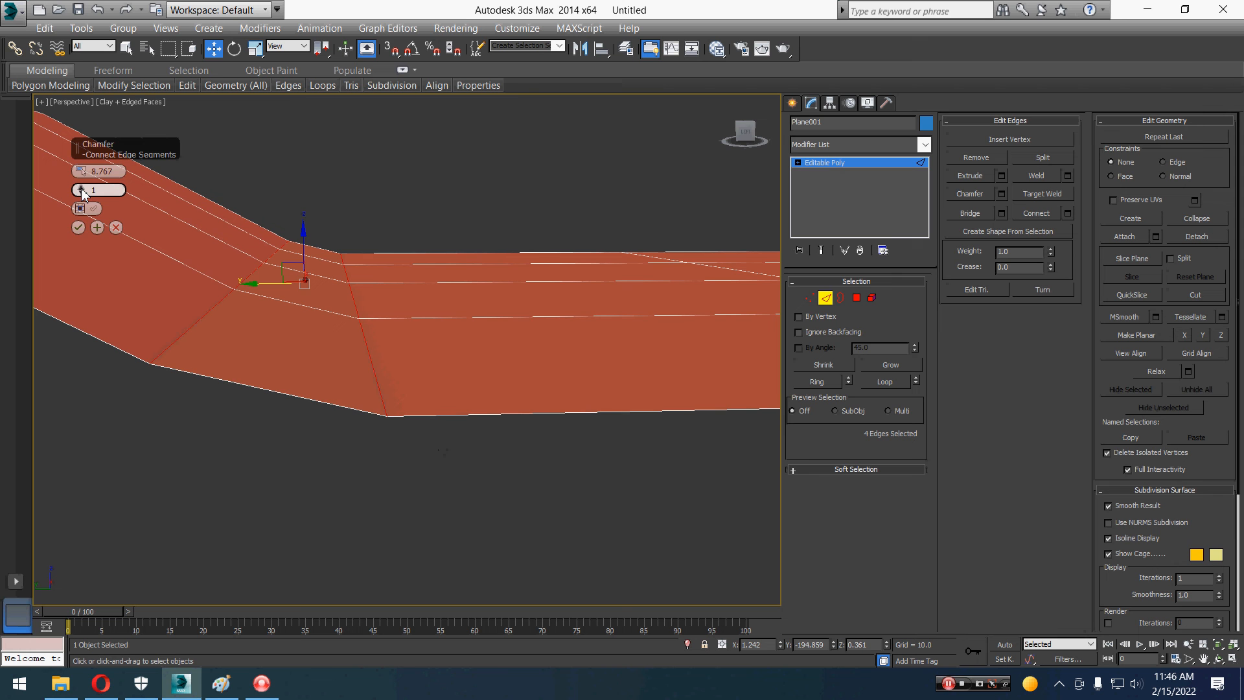
{"action": "left_click_drag", "start_coordinate": [83, 193], "coordinate": [85, 157]}
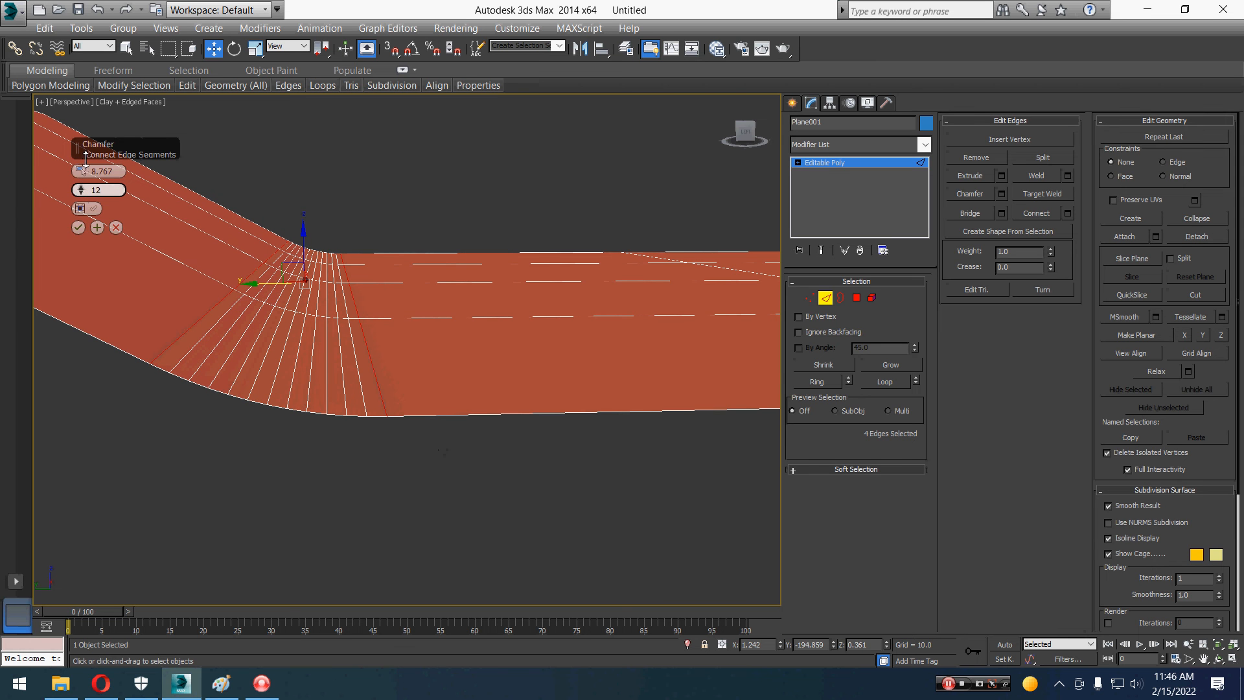
{"action": "left_click", "coordinate": [77, 227]}
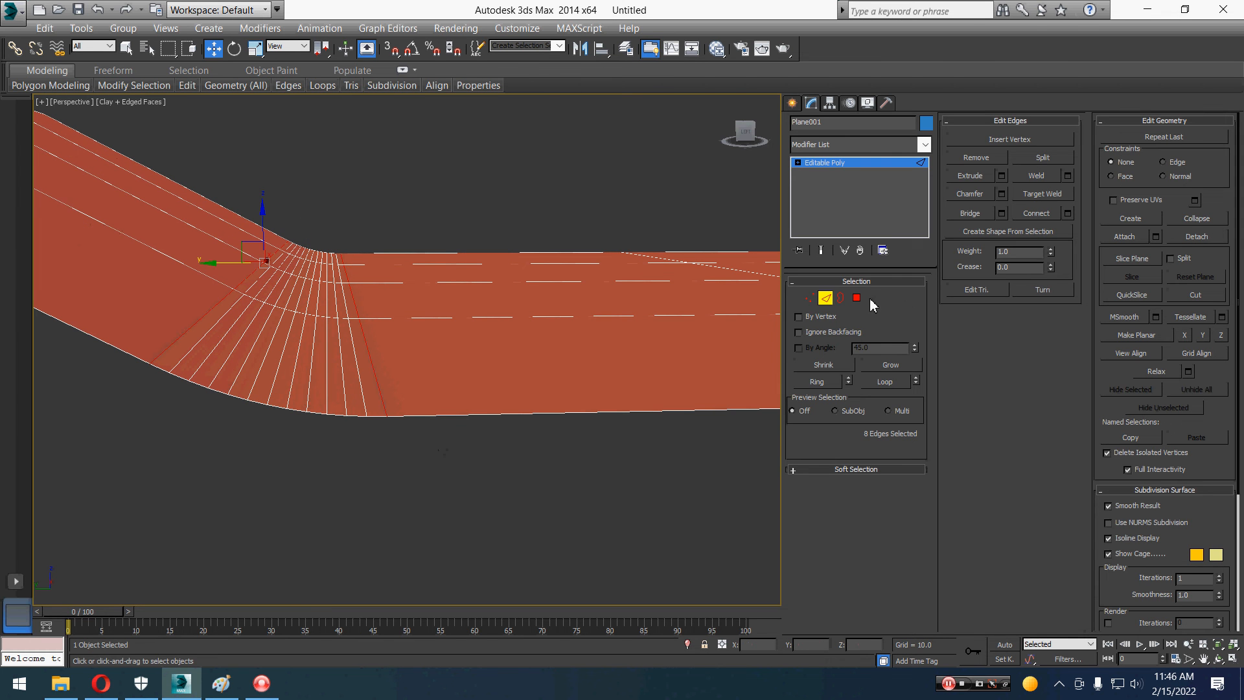
Deselect the model, hide its edges, and switch the viewport display to Shaded.
{"action": "left_click", "coordinate": [826, 298]}
{"action": "left_click", "coordinate": [528, 209]}
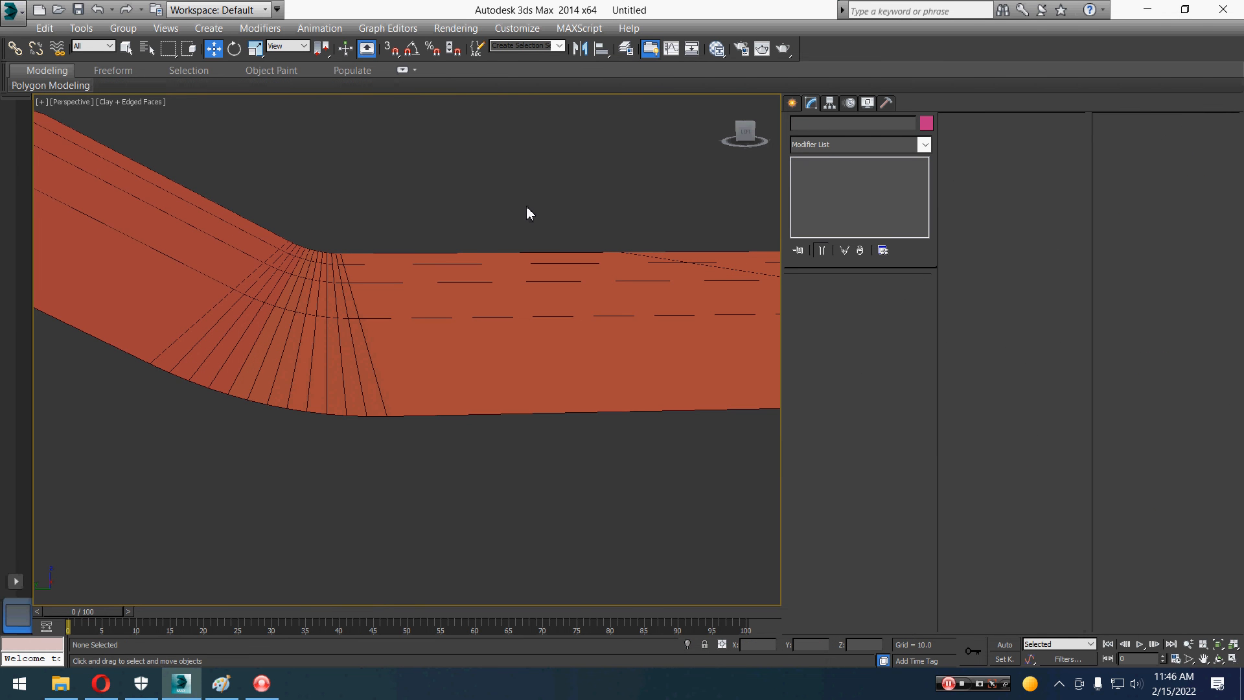
{"action": "key", "text": "F4"}
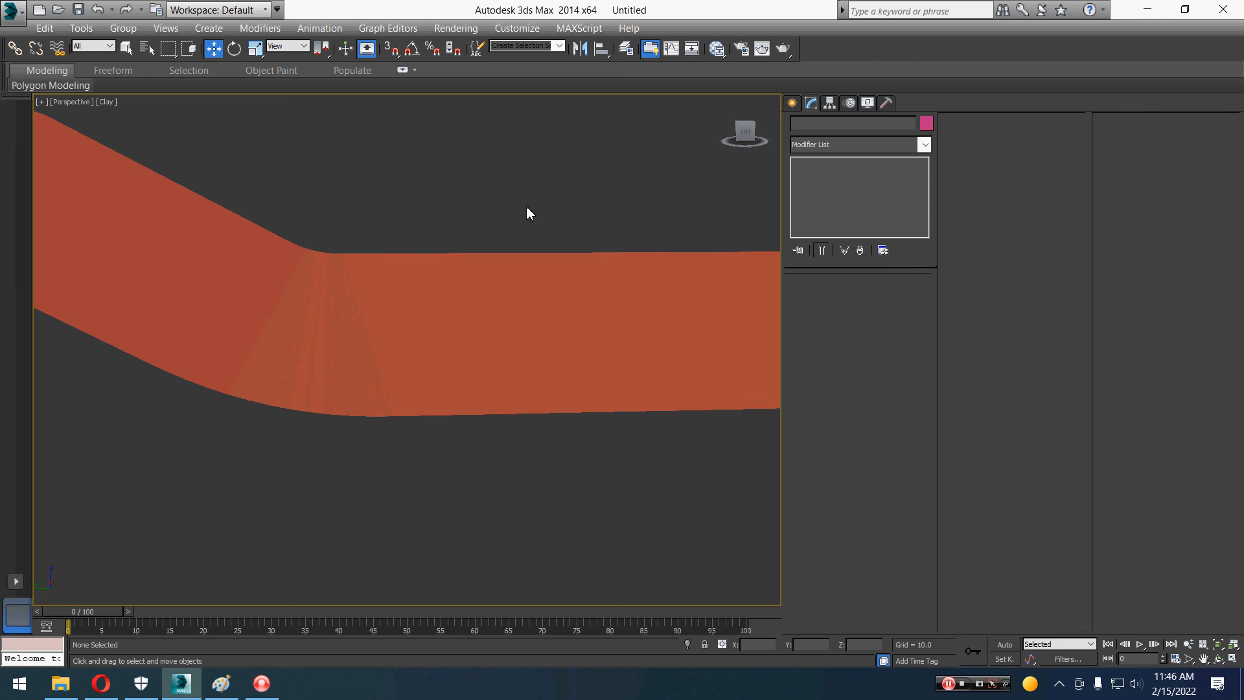
{"action": "left_click", "coordinate": [107, 102]}
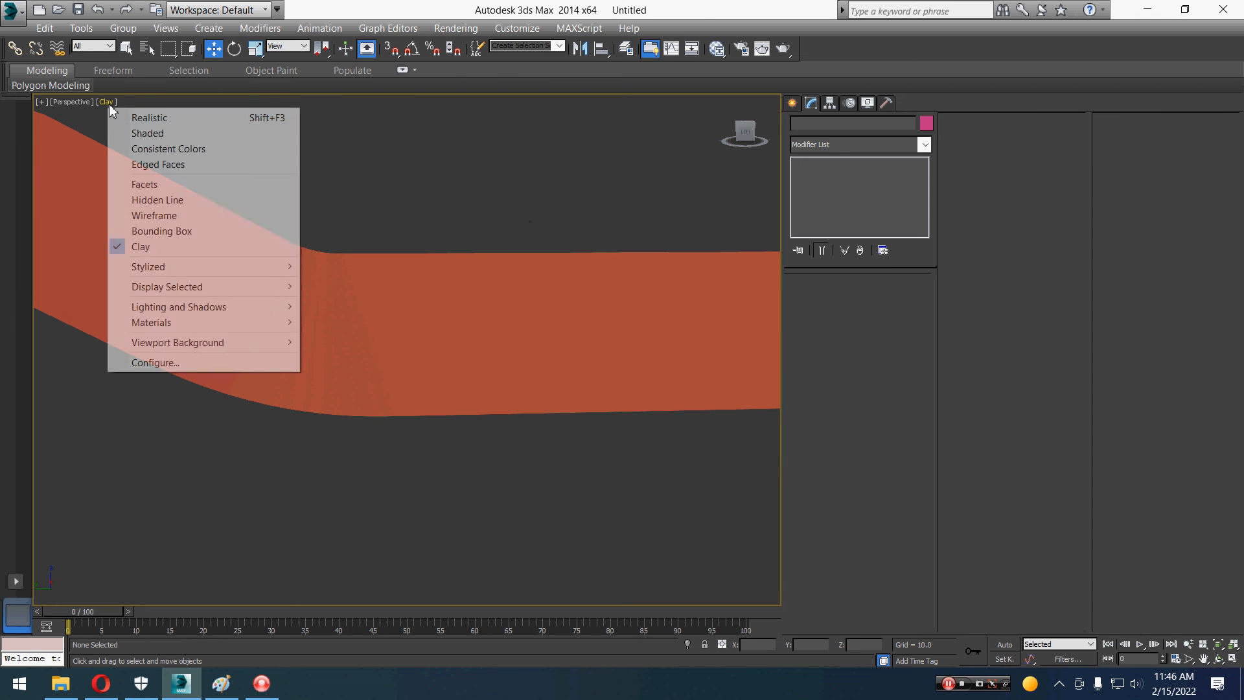
{"action": "left_click", "coordinate": [139, 132]}
{"action": "middle_click_drag", "start_coordinate": [430, 299], "coordinate": [376, 374], "text": "alt"}
{"action": "middle_click_drag", "start_coordinate": [434, 340], "coordinate": [461, 389]}
Reselect the model for edge editing and select the whole edge loop around the recess at the short column.
{"action": "left_click", "coordinate": [286, 267]}
{"action": "key", "text": "2"}
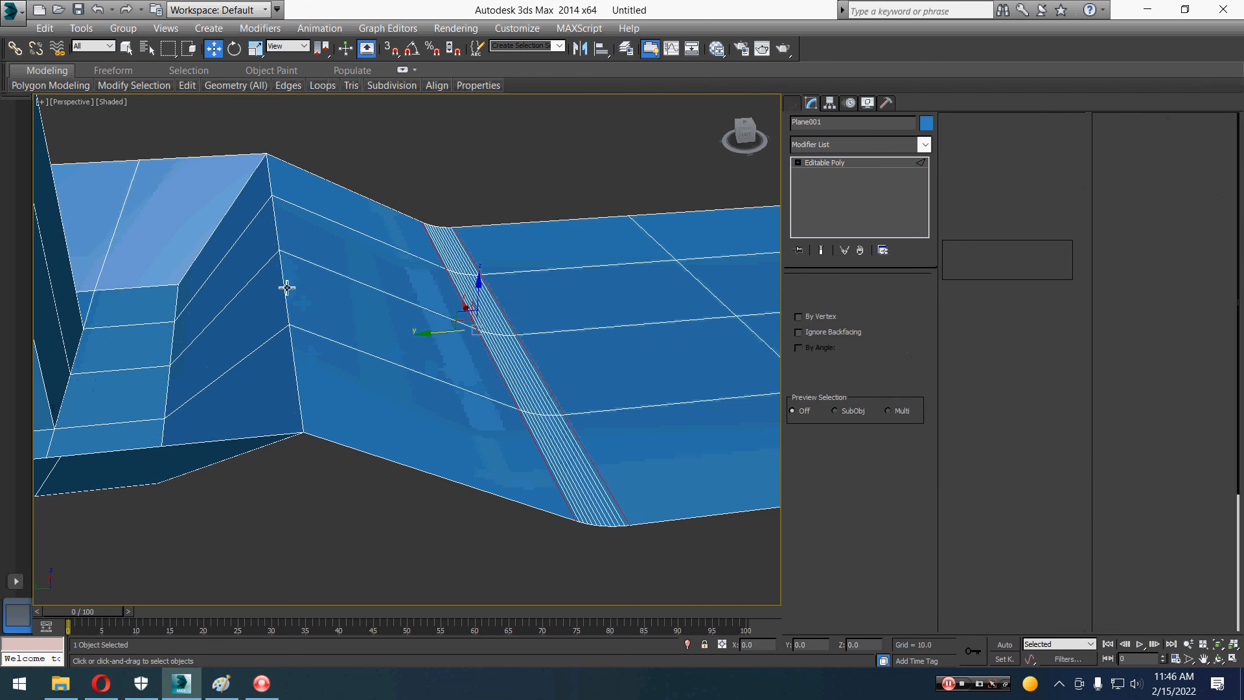
{"action": "double_click", "coordinate": [287, 288]}
{"action": "middle_click_drag", "start_coordinate": [169, 266], "coordinate": [391, 293]}
{"action": "scroll", "coordinate": [434, 206], "scroll_direction": "down", "scroll_amount": 2}
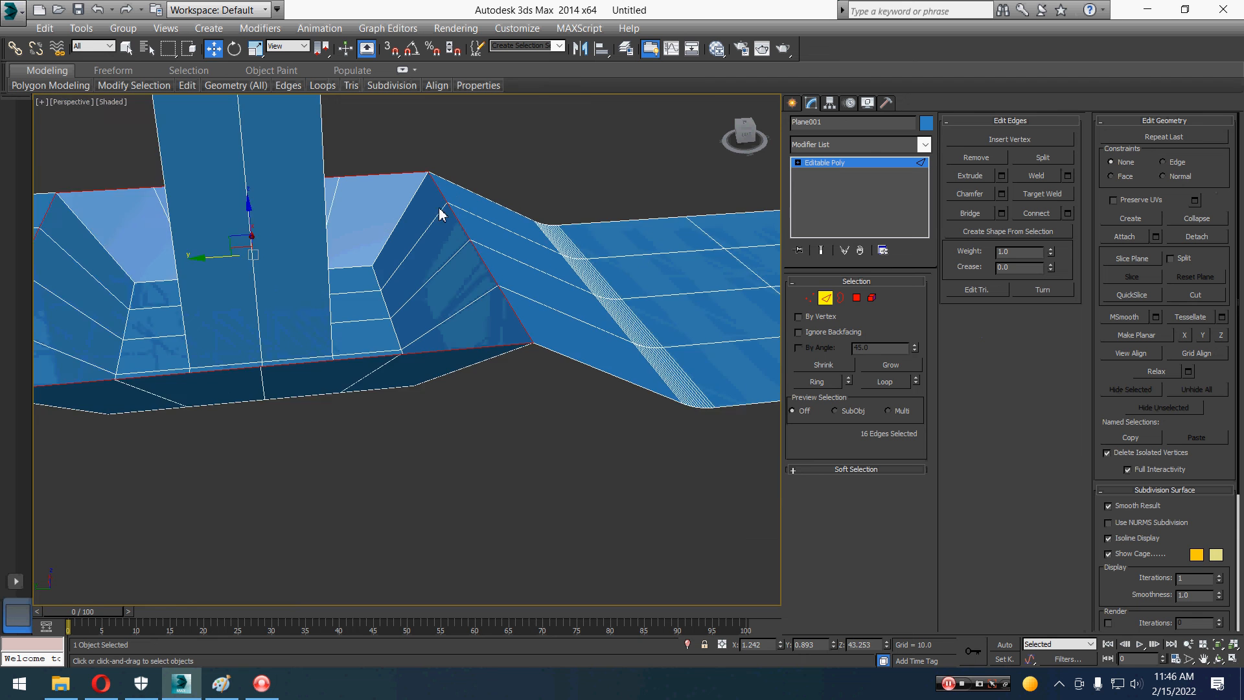
Select only the four ridge edges between the recess and the outer slope.
{"action": "key", "text": "q"}
{"action": "scroll", "coordinate": [433, 198], "scroll_direction": "up", "scroll_amount": 4}
{"action": "left_click", "coordinate": [435, 186]}
{"action": "left_click", "coordinate": [453, 190]}
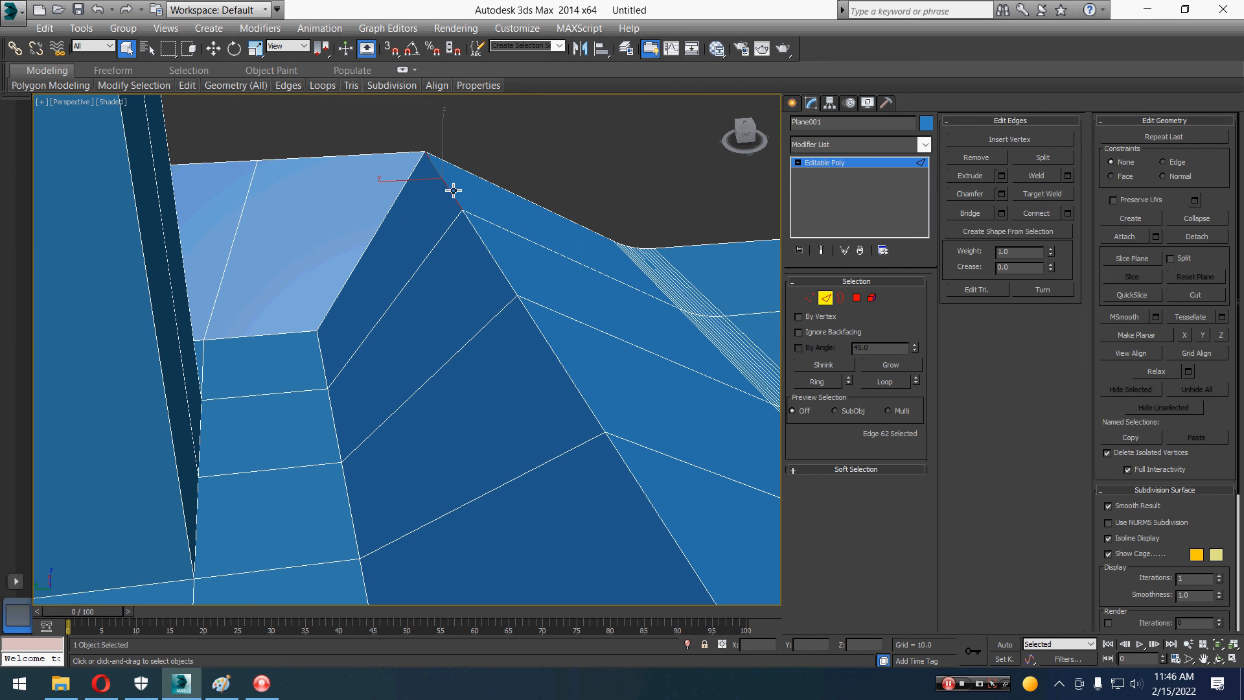
{"action": "left_click", "coordinate": [508, 285], "text": "ctrl"}
{"action": "left_click", "coordinate": [584, 399], "text": "ctrl"}
{"action": "scroll", "coordinate": [574, 415], "scroll_direction": "down", "scroll_amount": 1}
{"action": "left_click", "coordinate": [585, 432], "text": "ctrl"}
{"action": "middle_click_drag", "start_coordinate": [613, 447], "coordinate": [513, 396]}
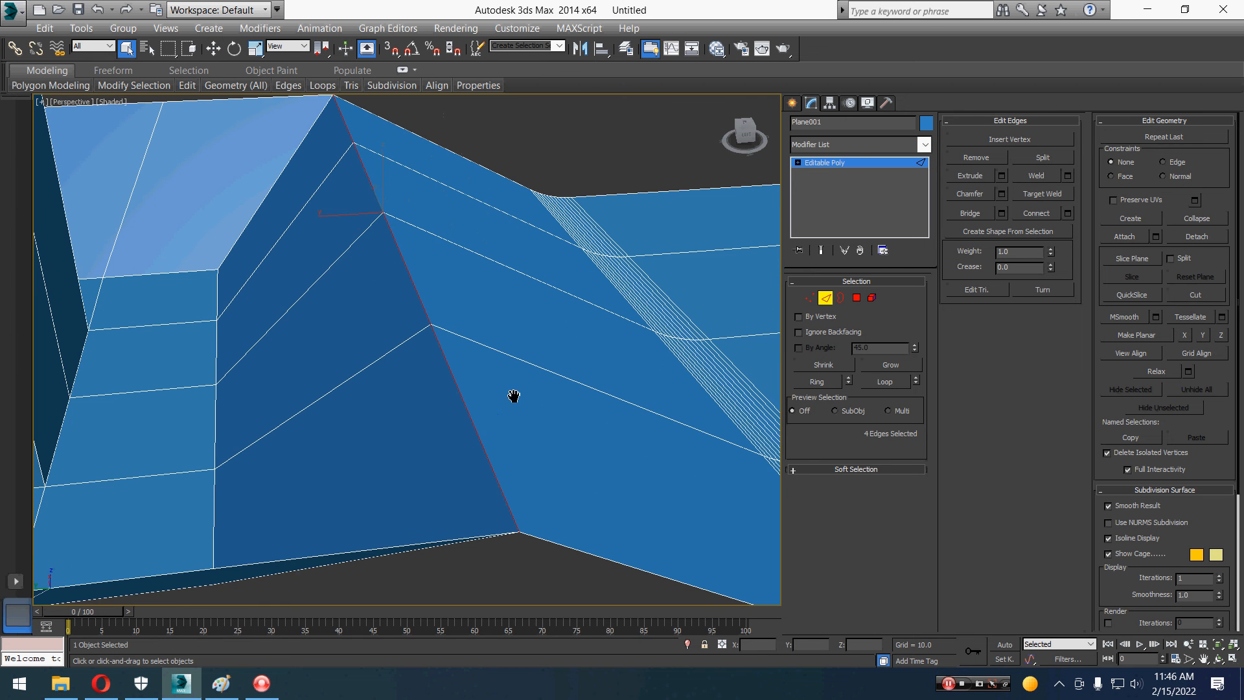
Try chamfering the four ridge edges by 8.767 with 12 segments.
{"action": "left_click", "coordinate": [1002, 194]}
{"action": "middle_click_drag", "start_coordinate": [628, 421], "coordinate": [534, 388], "text": "alt"}
{"action": "middle_click_drag", "start_coordinate": [434, 294], "coordinate": [334, 321], "text": "alt"}
{"action": "scroll", "coordinate": [379, 200], "scroll_direction": "up", "scroll_amount": 5}
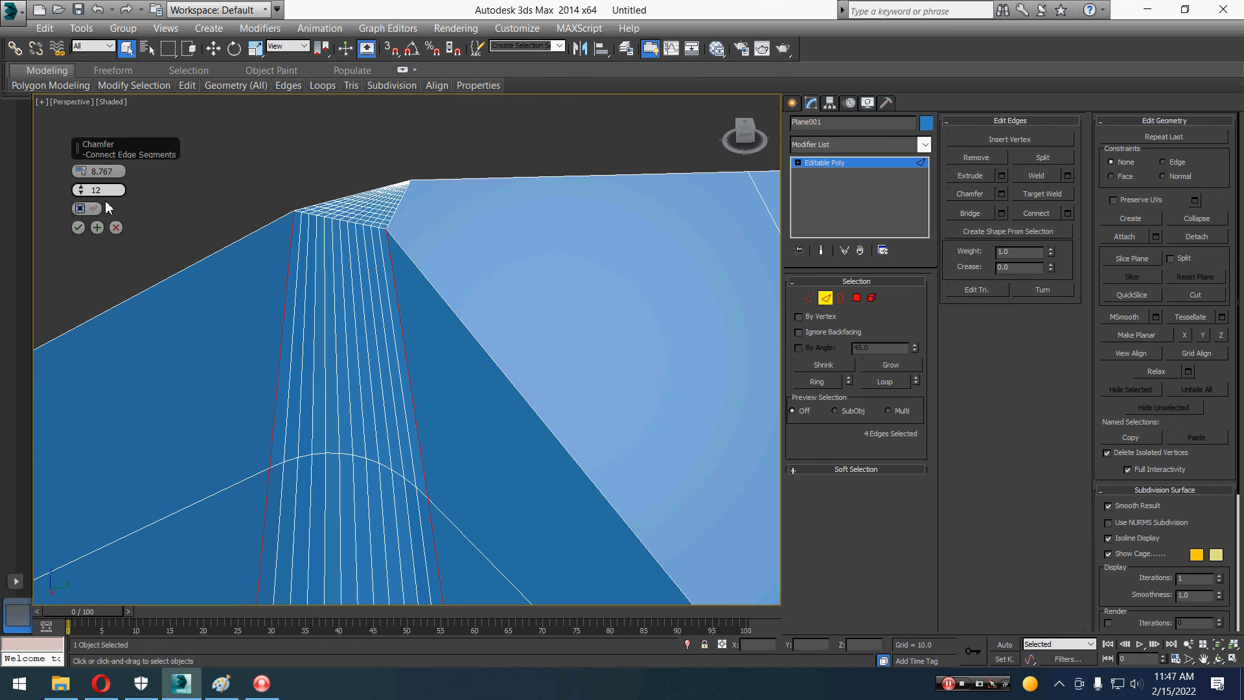
{"action": "left_click", "coordinate": [116, 227]}
{"action": "scroll", "coordinate": [489, 388], "scroll_direction": "down", "scroll_amount": 8}
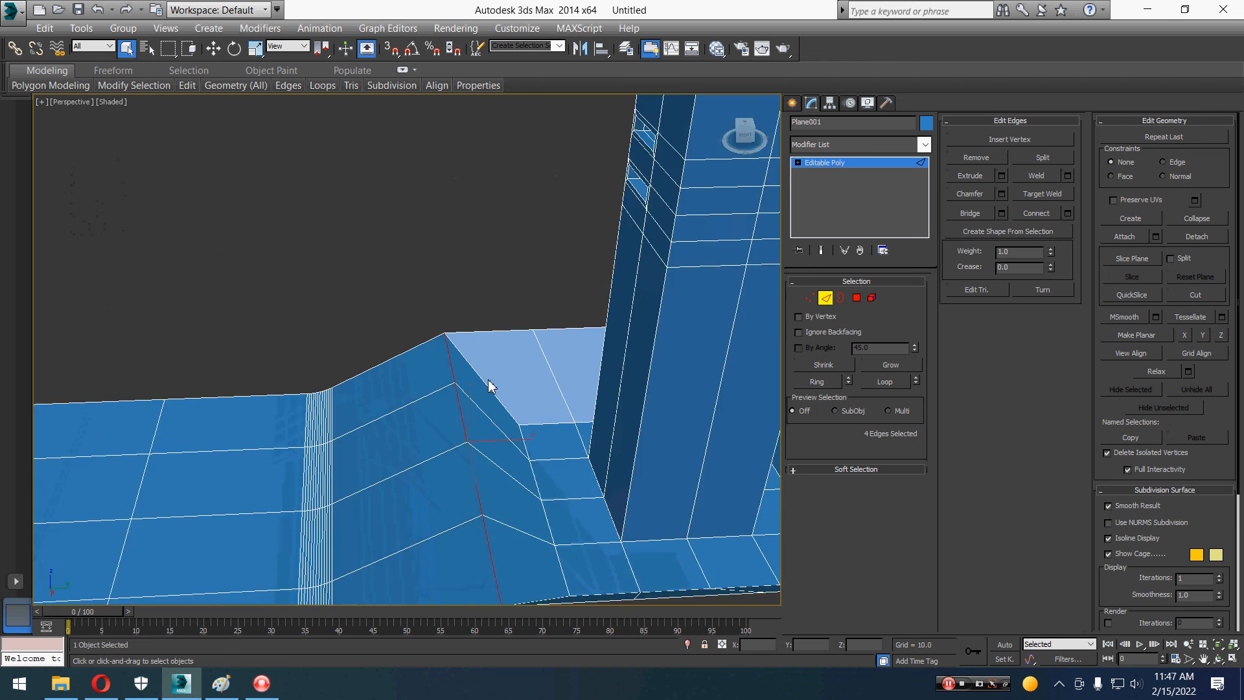
Select the vertical corner edge loop of the short column on the side toward the base extension.
{"action": "scroll", "coordinate": [528, 374], "scroll_direction": "up", "scroll_amount": 4}
{"action": "double_click", "coordinate": [543, 367]}
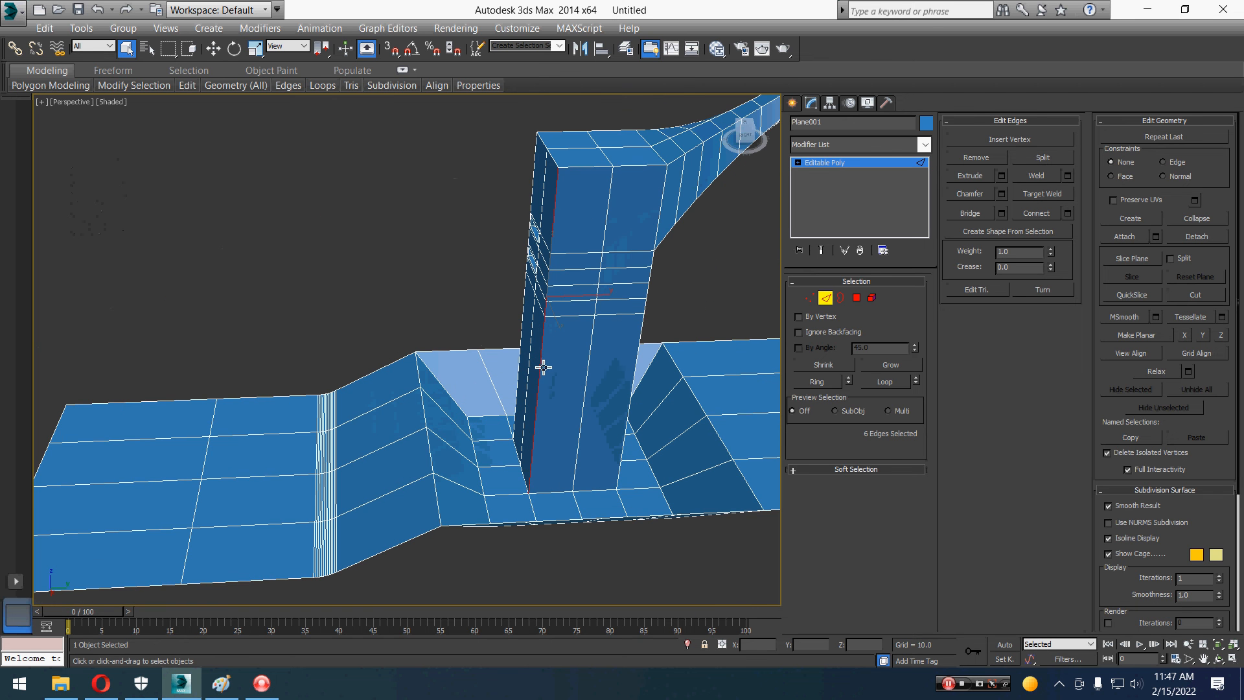
{"action": "key", "text": "z"}
{"action": "middle_click_drag", "start_coordinate": [585, 369], "coordinate": [441, 264], "text": "alt"}
Chamfer the short column's vertical corner edges by 28.327 with 12 segments.
{"action": "right_click", "coordinate": [436, 254]}
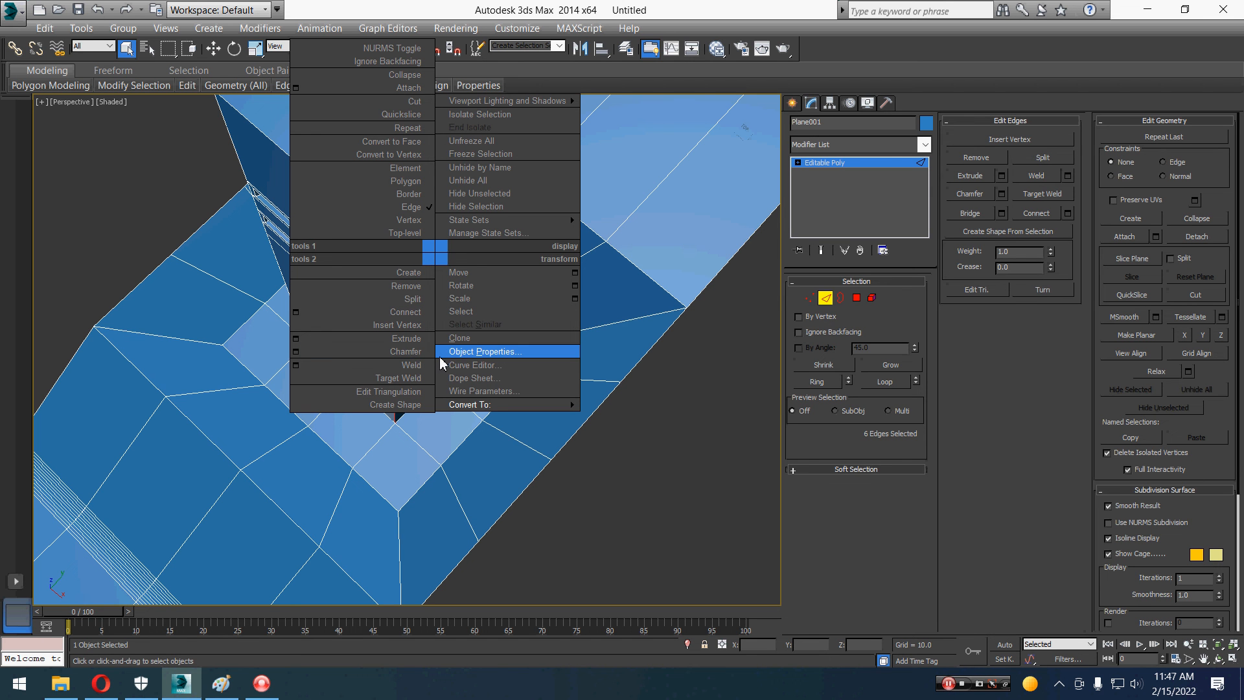
{"action": "left_click", "coordinate": [296, 353]}
{"action": "middle_click_drag", "start_coordinate": [464, 334], "coordinate": [470, 366], "text": "alt"}
{"action": "scroll", "coordinate": [382, 326], "scroll_direction": "up", "scroll_amount": 3}
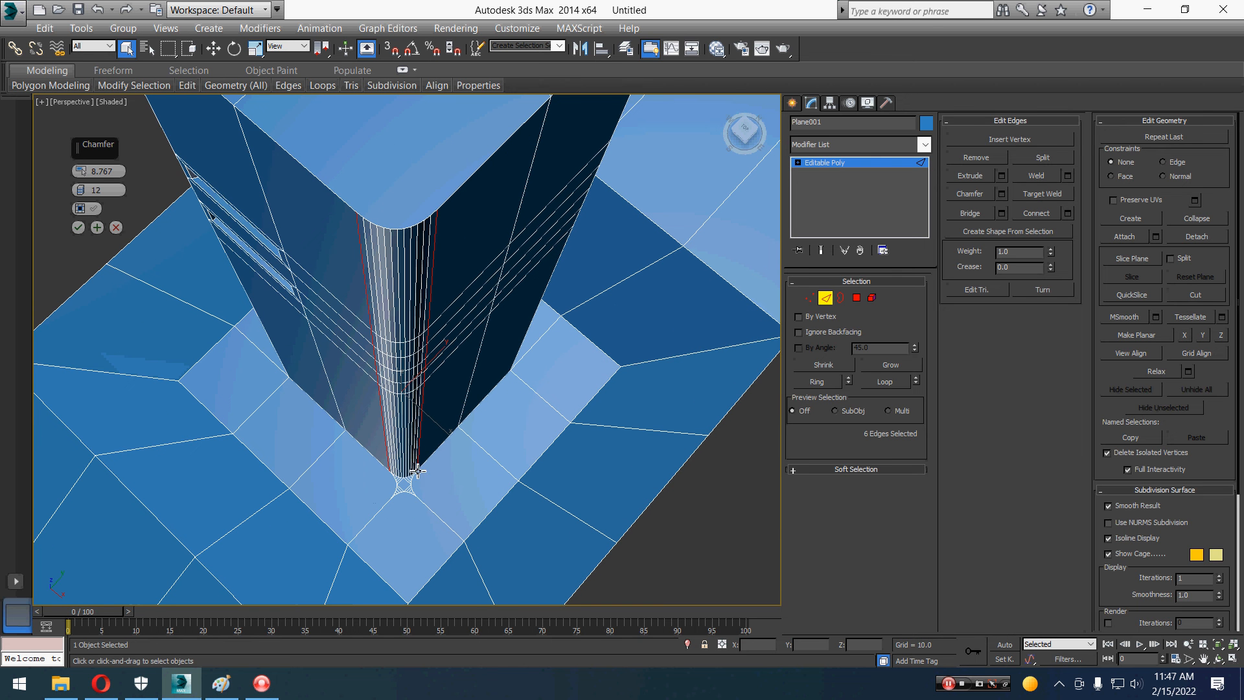
{"action": "left_click_drag", "start_coordinate": [82, 170], "coordinate": [102, 84]}
{"action": "left_click", "coordinate": [78, 227]}
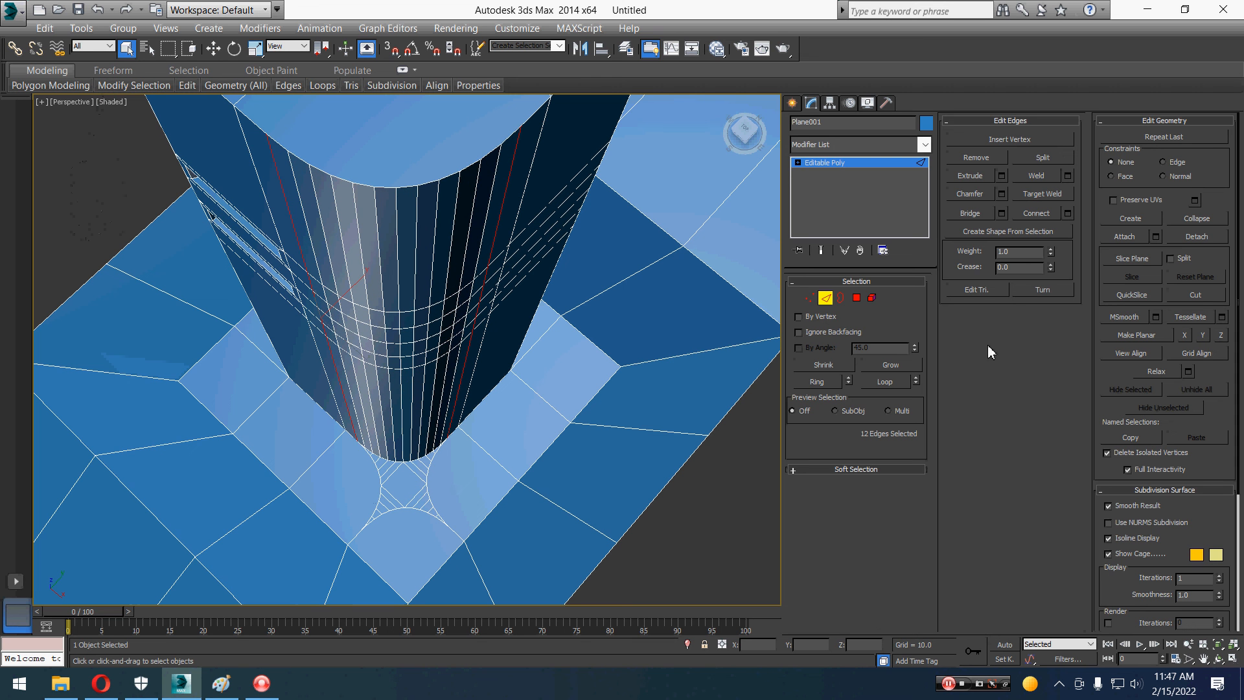
Check the short column's rounded corner with the model deselected, and undo the corner chamfer for edge editing.
{"action": "left_click", "coordinate": [735, 560]}
{"action": "middle_click_drag", "start_coordinate": [736, 562], "coordinate": [612, 488], "text": "alt"}
{"action": "middle_click_drag", "start_coordinate": [590, 392], "coordinate": [542, 353], "text": "alt"}
{"action": "left_click", "coordinate": [489, 296]}
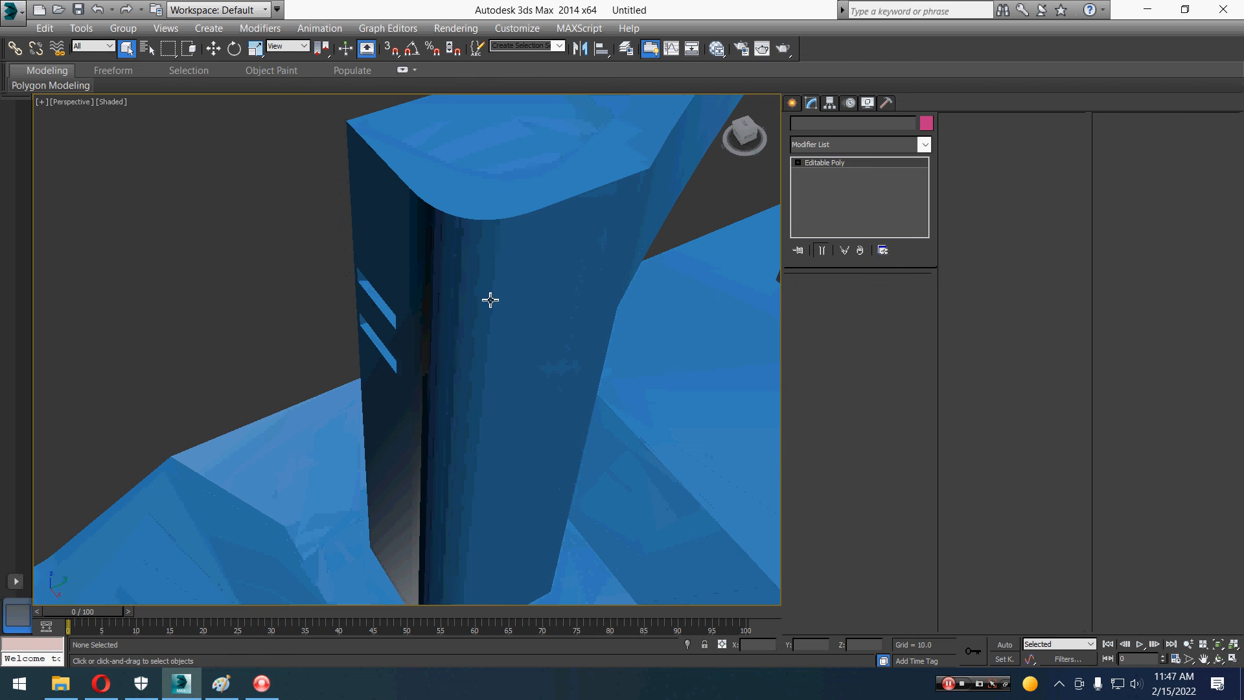
{"action": "key", "text": "2"}
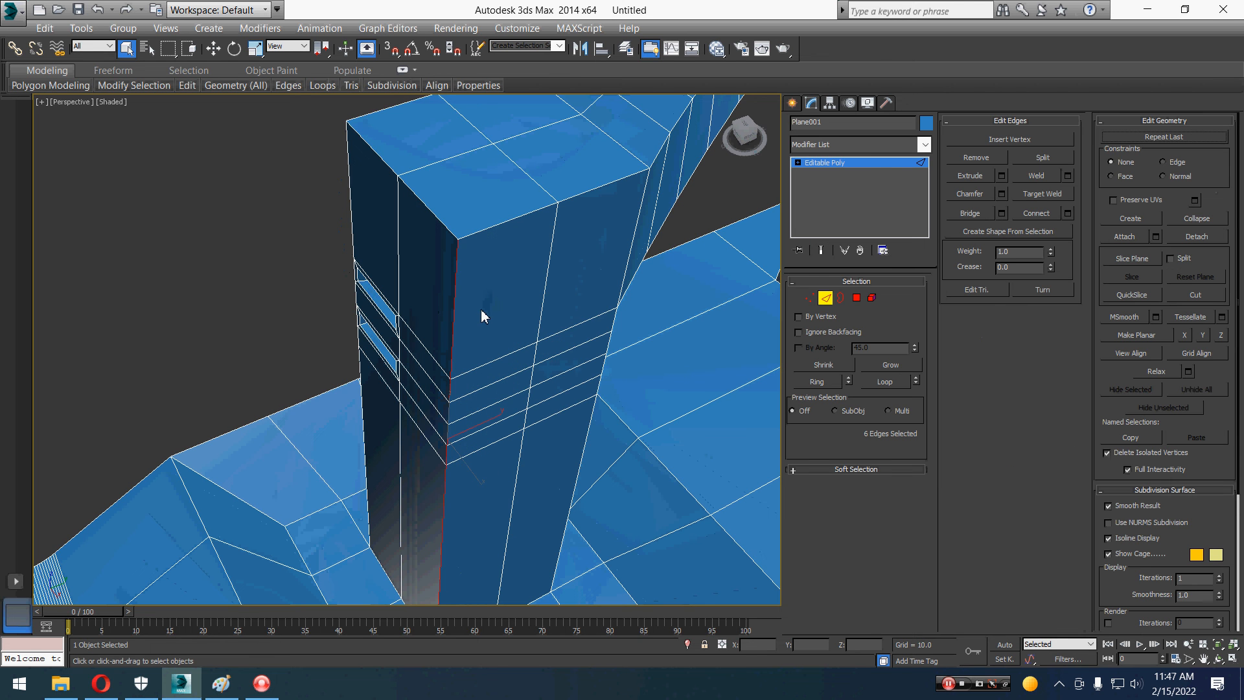
Chamfer the short column's vertical corner edges by 28.327 with 39 segments, and deselect the model.
{"action": "right_click", "coordinate": [480, 313]}
{"action": "left_click", "coordinate": [348, 405]}
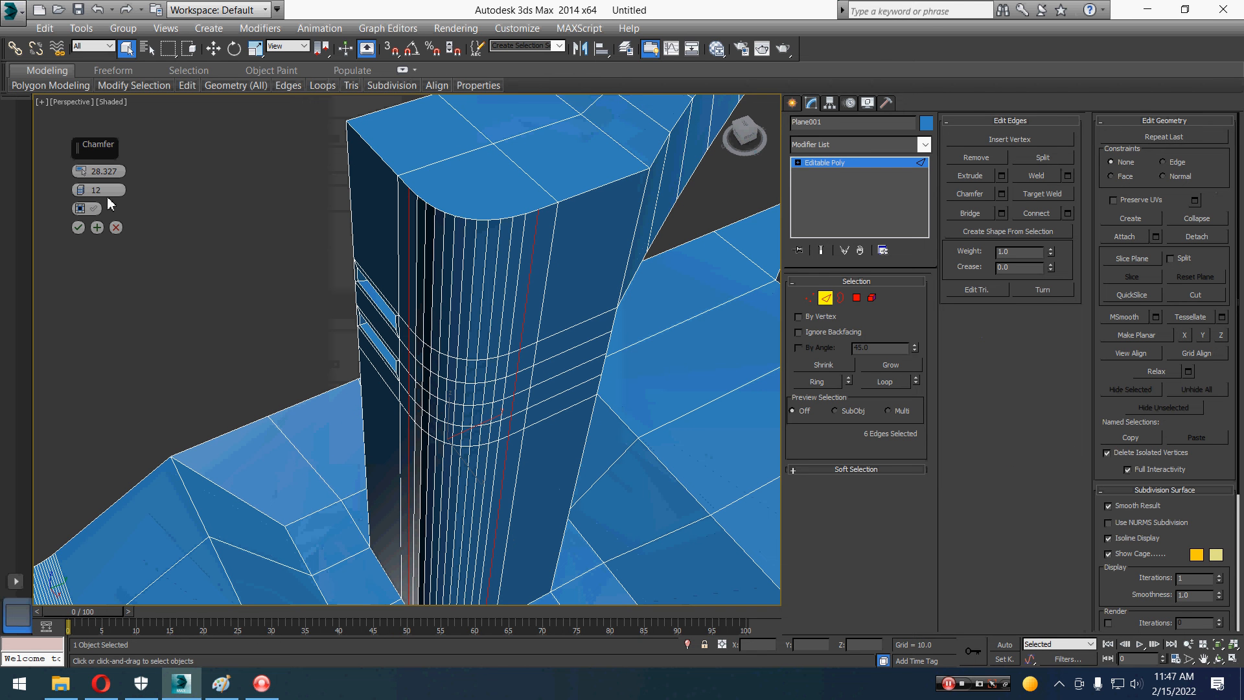
{"action": "left_click_drag", "start_coordinate": [82, 192], "coordinate": [87, 125]}
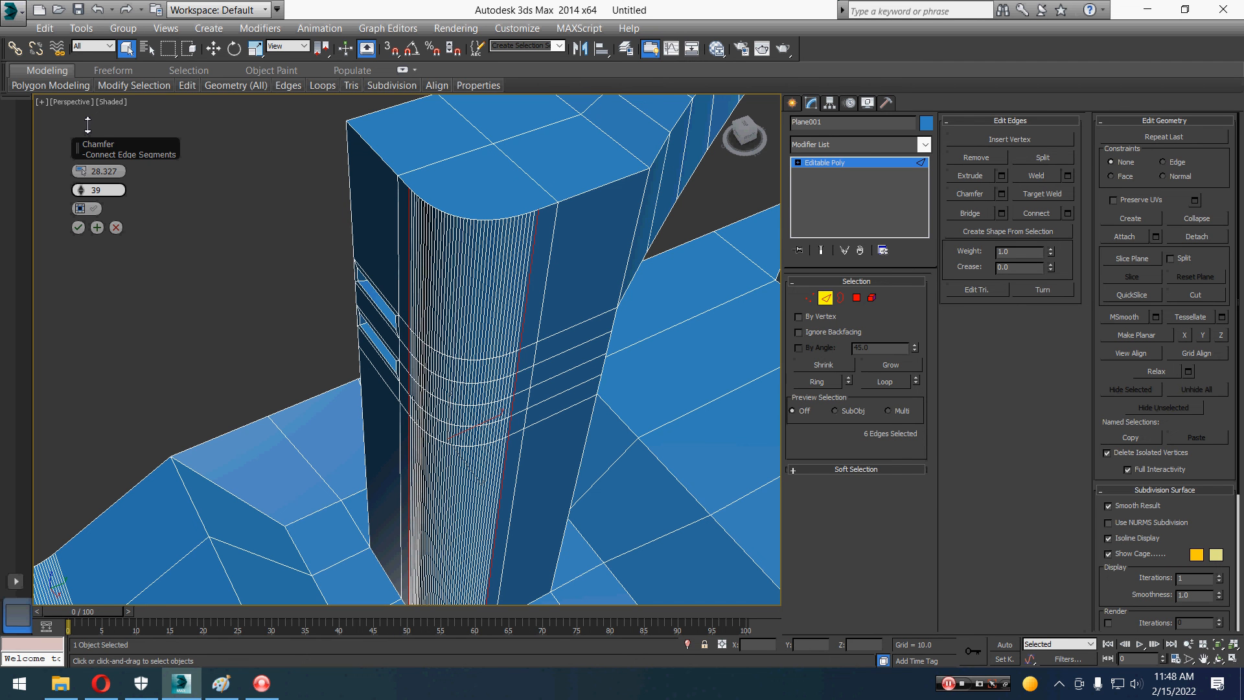
{"action": "left_click", "coordinate": [78, 227]}
{"action": "left_click", "coordinate": [844, 299]}
{"action": "left_click", "coordinate": [232, 296]}
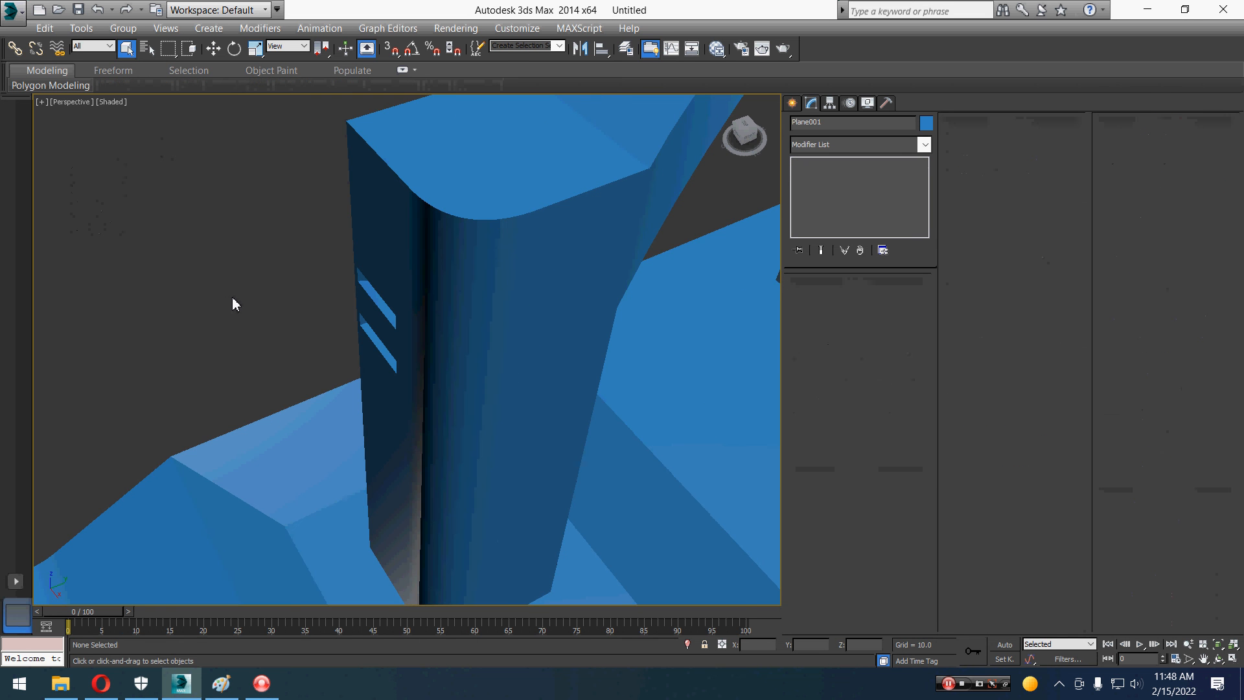
{"action": "middle_click_drag", "start_coordinate": [257, 295], "coordinate": [624, 514], "text": "alt"}
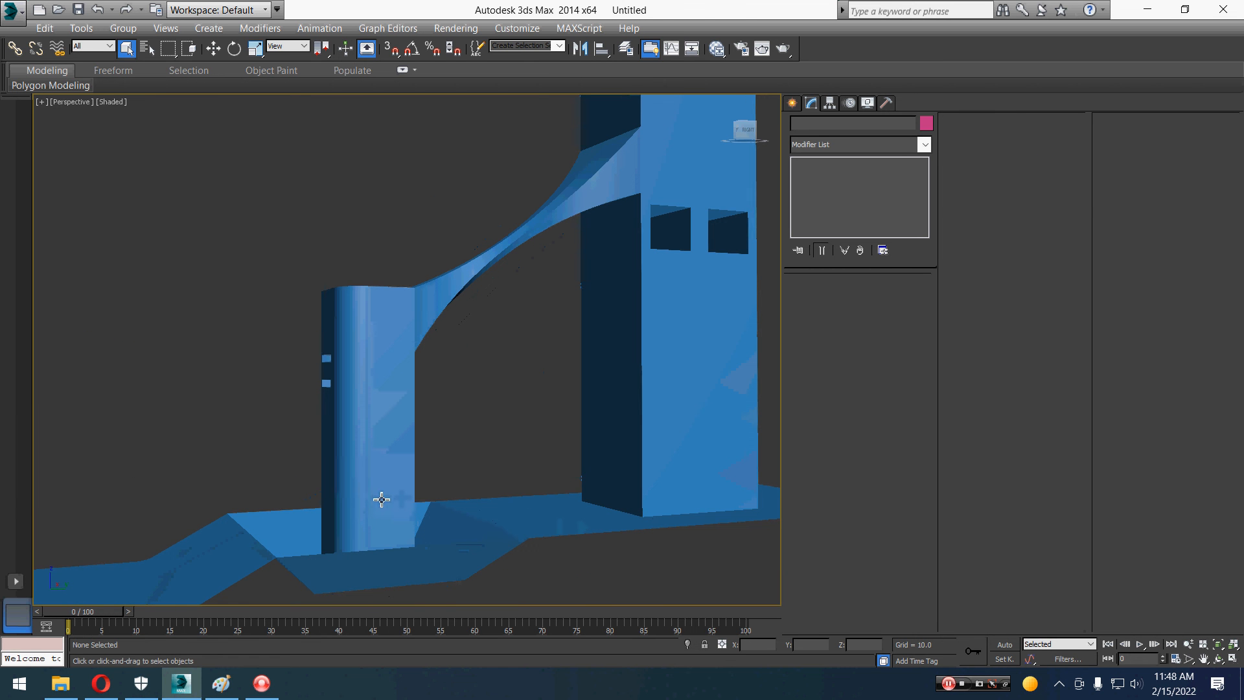
{"action": "middle_click_drag", "start_coordinate": [293, 506], "coordinate": [289, 539], "text": "alt"}
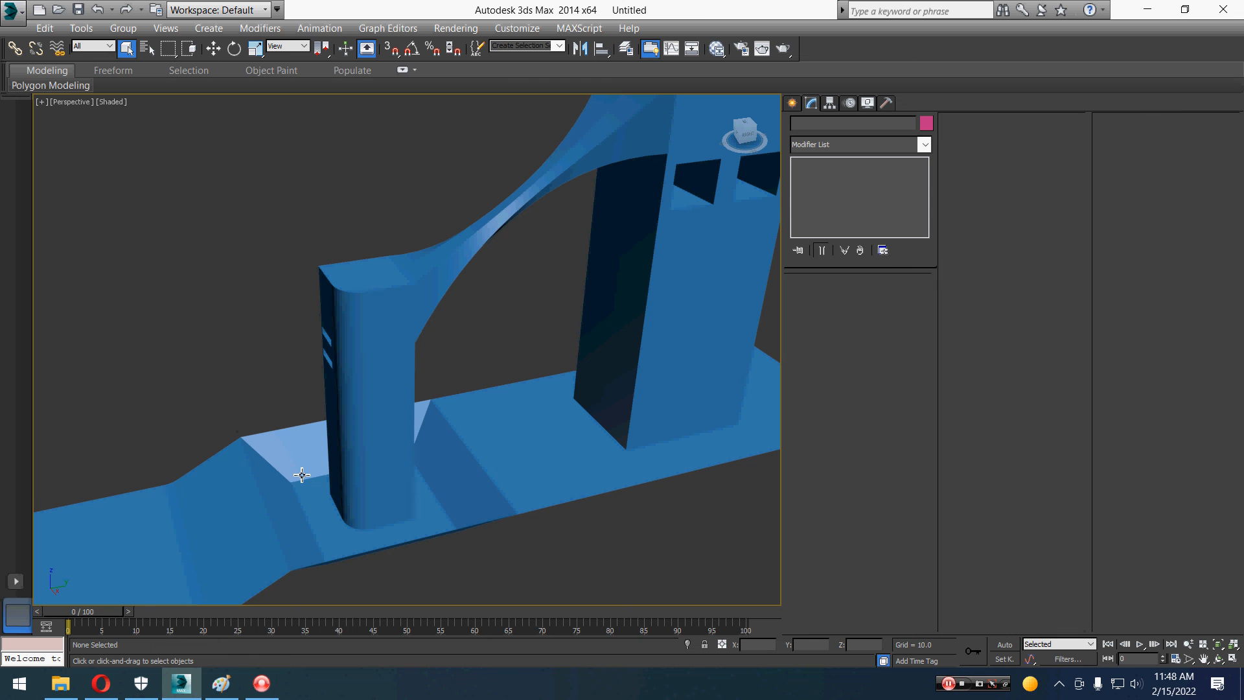
{"action": "scroll", "coordinate": [311, 471], "scroll_direction": "down", "scroll_amount": 10}
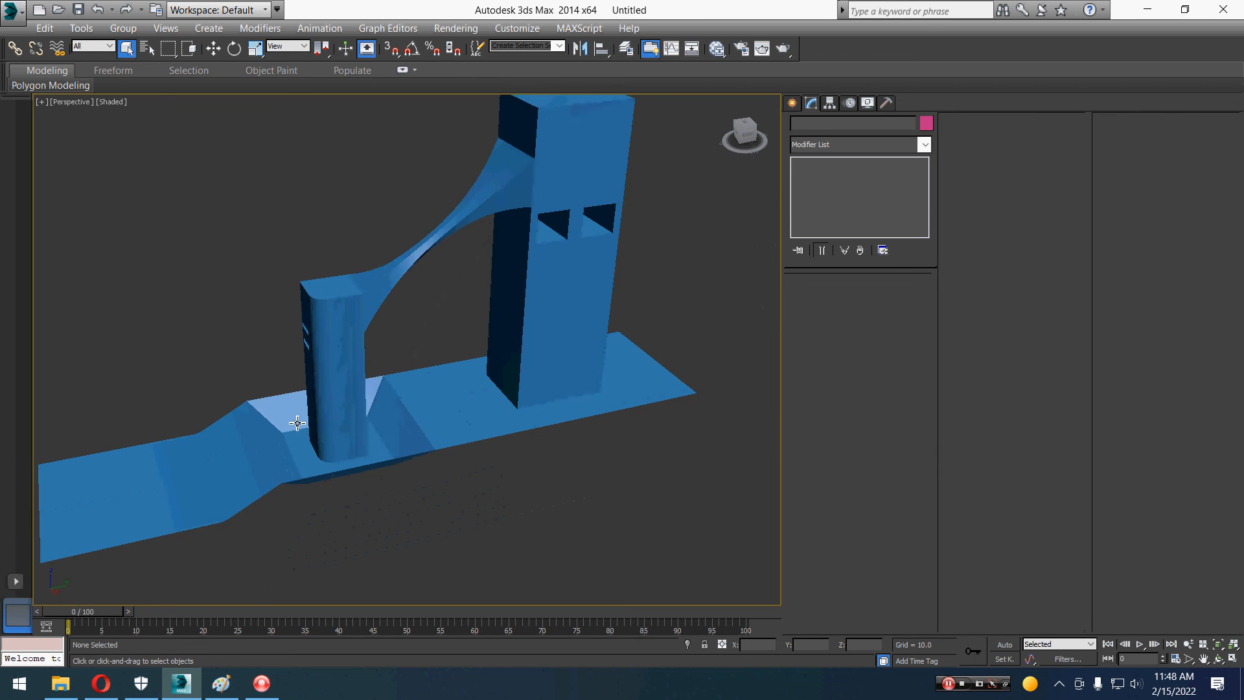
{"action": "middle_click_drag", "start_coordinate": [370, 445], "coordinate": [375, 427]}
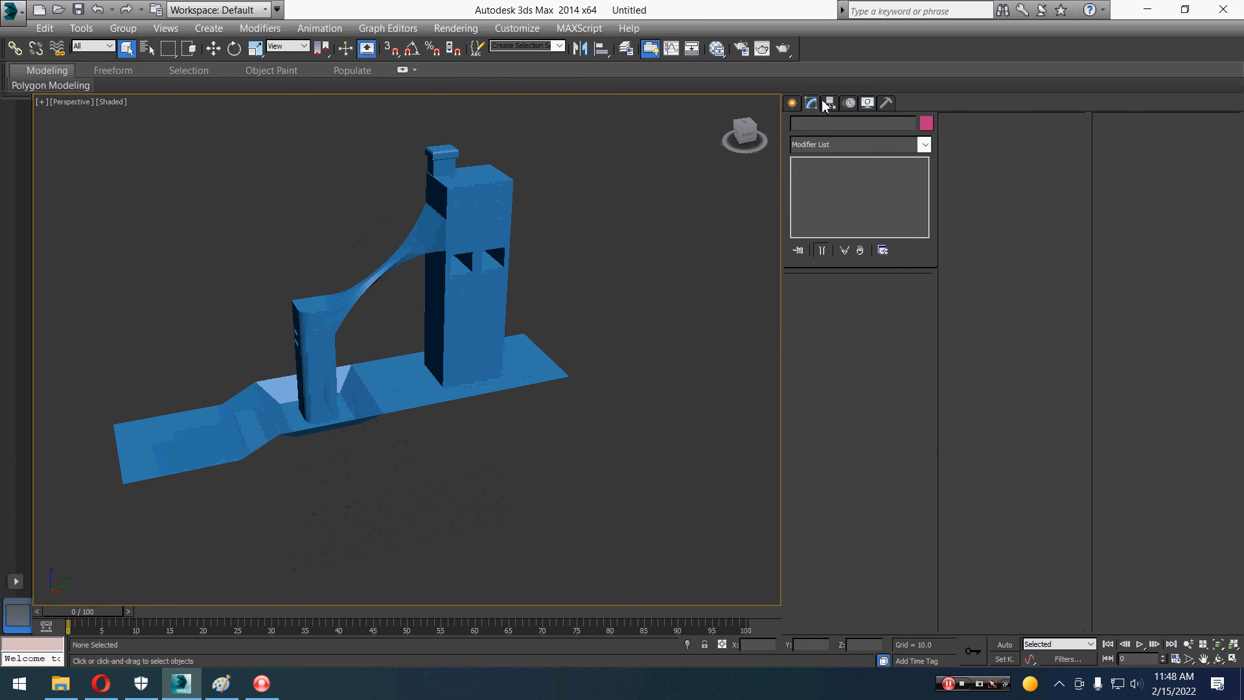
Create a large plane with 4 length and 4 width segments beside the tower model's base.
{"action": "left_click", "coordinate": [792, 102]}
{"action": "left_click", "coordinate": [892, 266]}
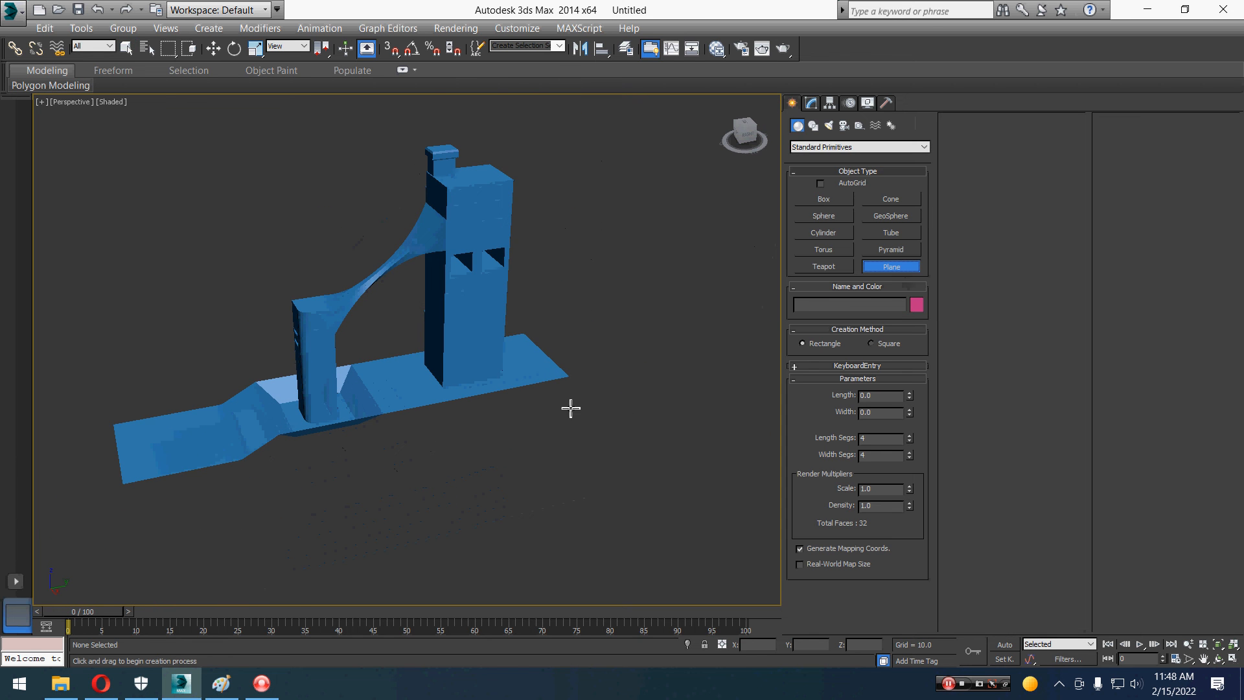
{"action": "left_click_drag", "start_coordinate": [571, 408], "coordinate": [447, 589]}
{"action": "key", "text": "w"}
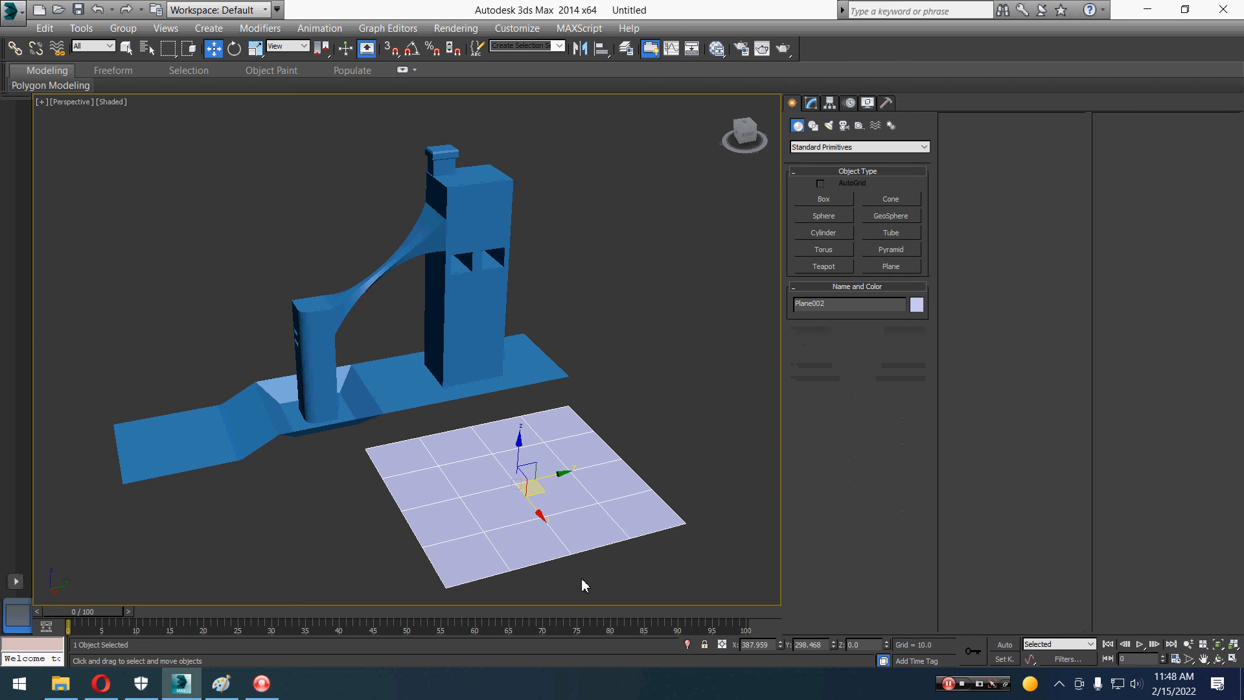
{"action": "middle_click_drag", "start_coordinate": [584, 585], "coordinate": [526, 533]}
{"action": "scroll", "coordinate": [547, 543], "scroll_direction": "up", "scroll_amount": 3}
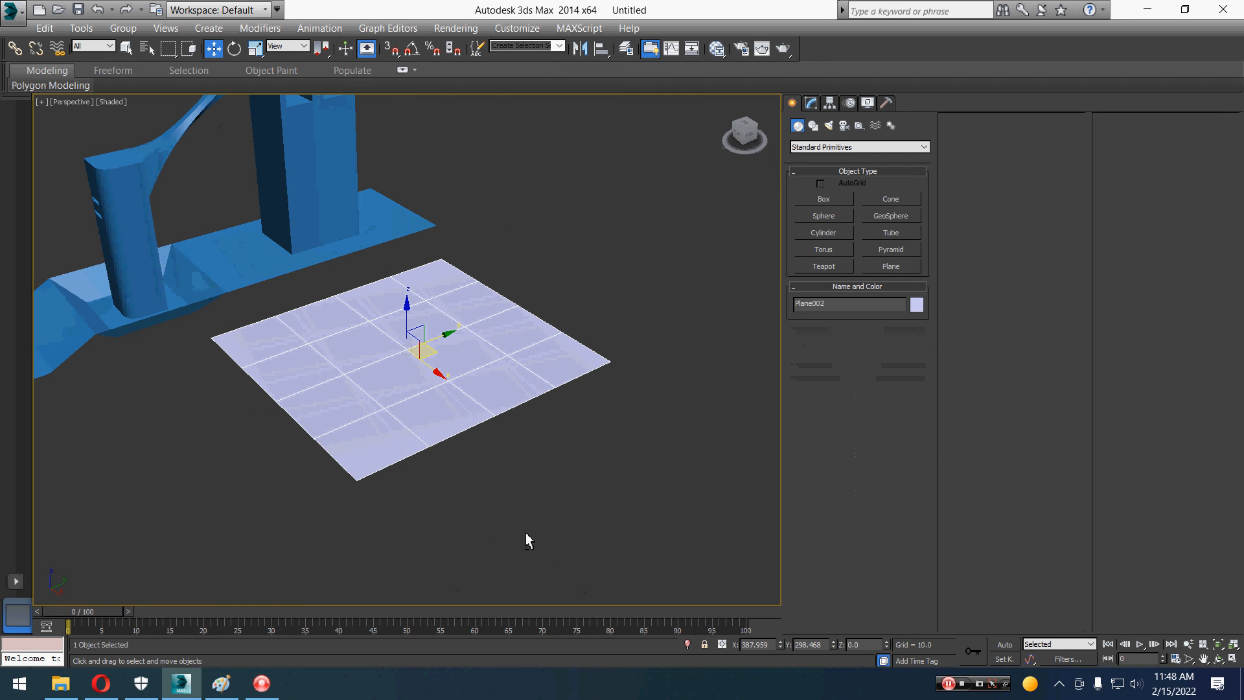
Convert the new plane to an Editable Poly.
{"action": "right_click", "coordinate": [581, 422]}
{"action": "mouse_move", "coordinate": [603, 568]}
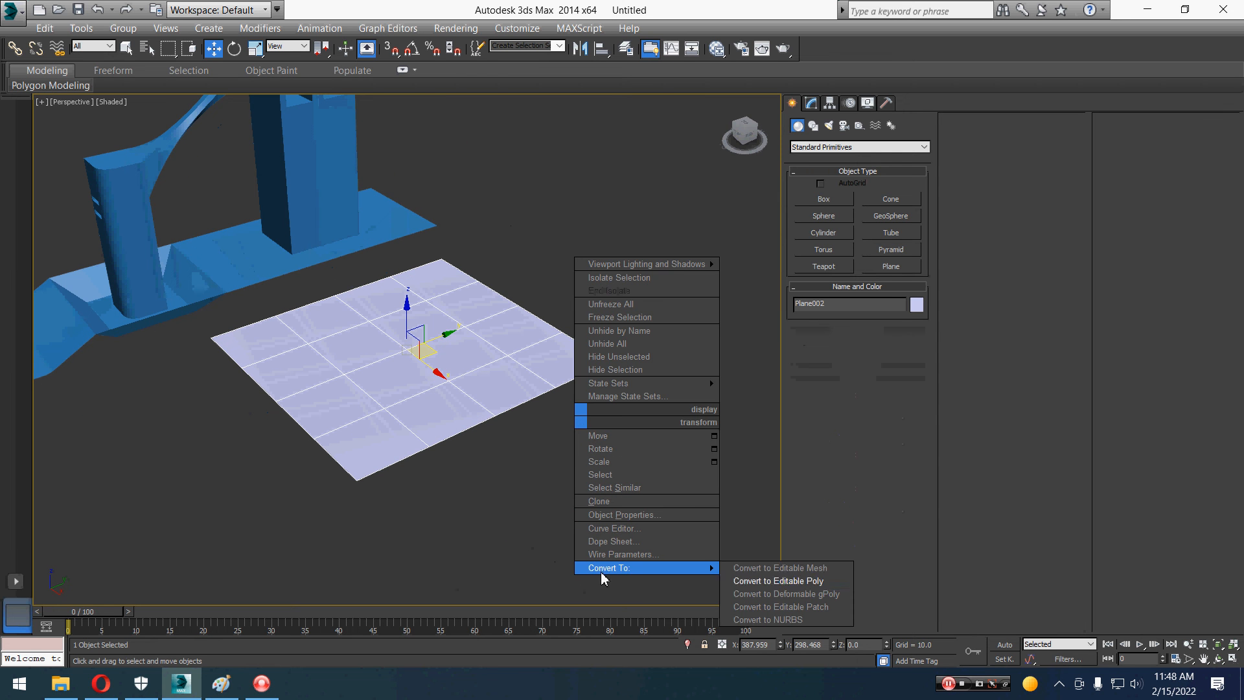
{"action": "left_click", "coordinate": [800, 582]}
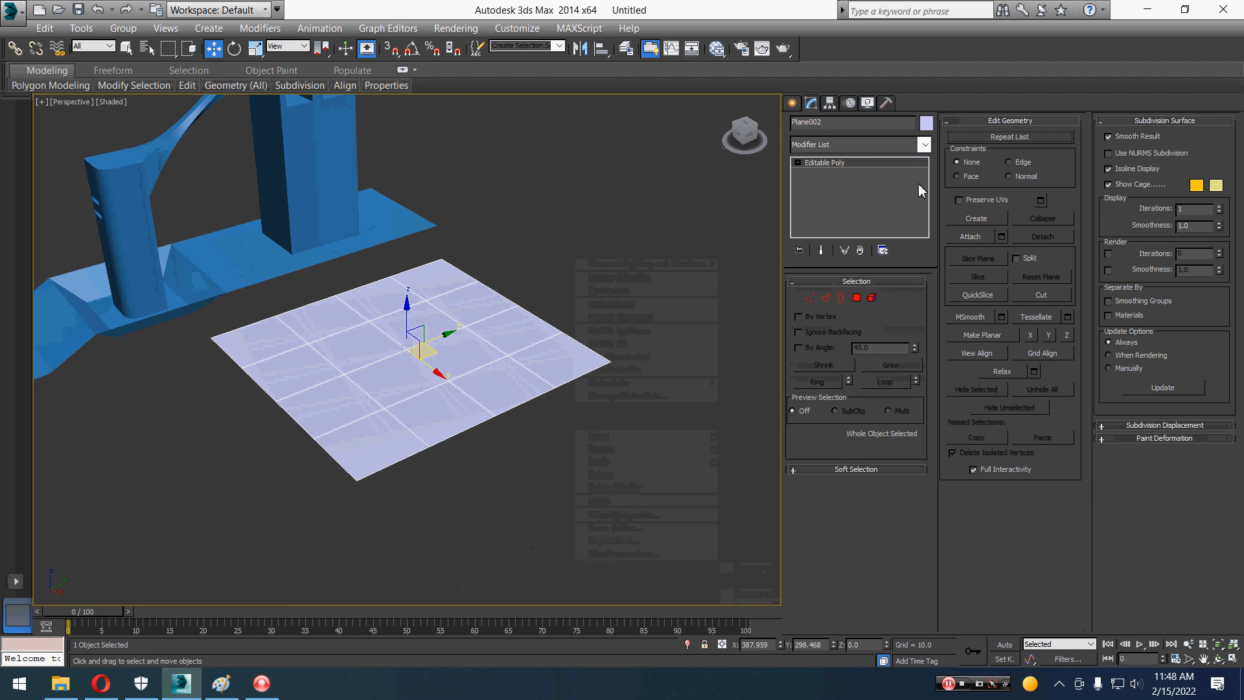
Extend the plane's outer border upward into flared basin walls and outward into a wide rim, and leave border editing.
{"action": "left_click", "coordinate": [840, 298]}
{"action": "left_click", "coordinate": [565, 386]}
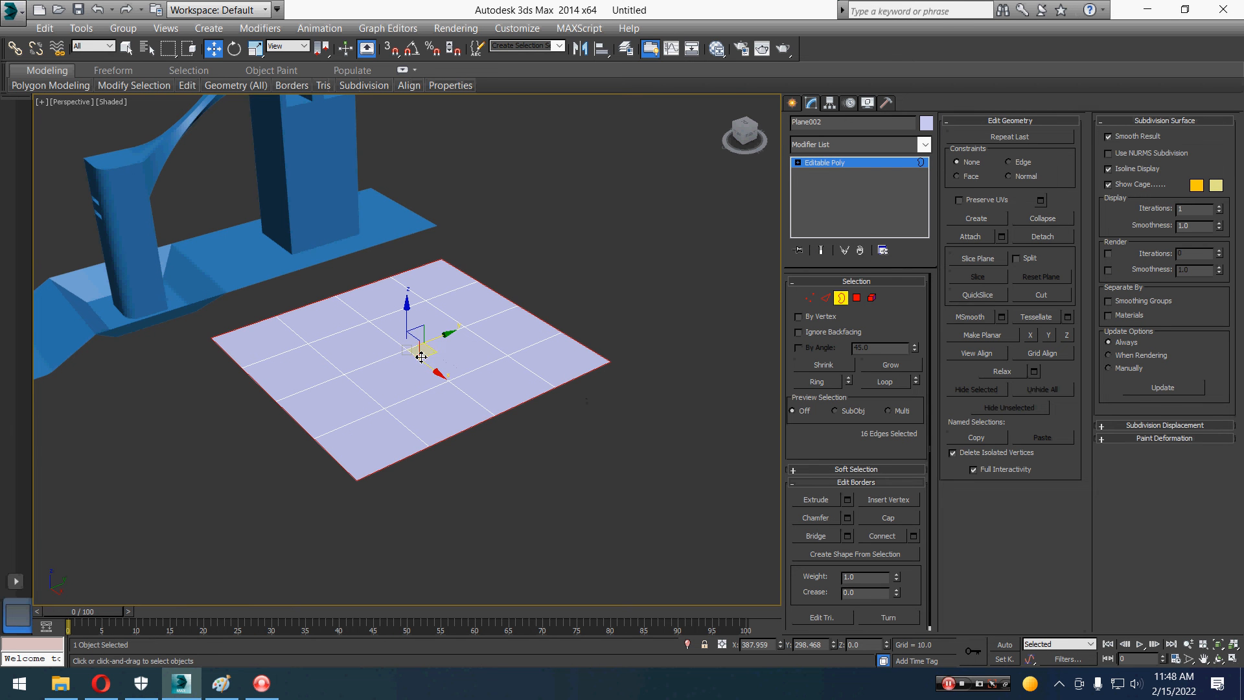
{"action": "left_click_drag", "start_coordinate": [410, 327], "coordinate": [422, 263], "text": "shift"}
{"action": "key", "text": "r"}
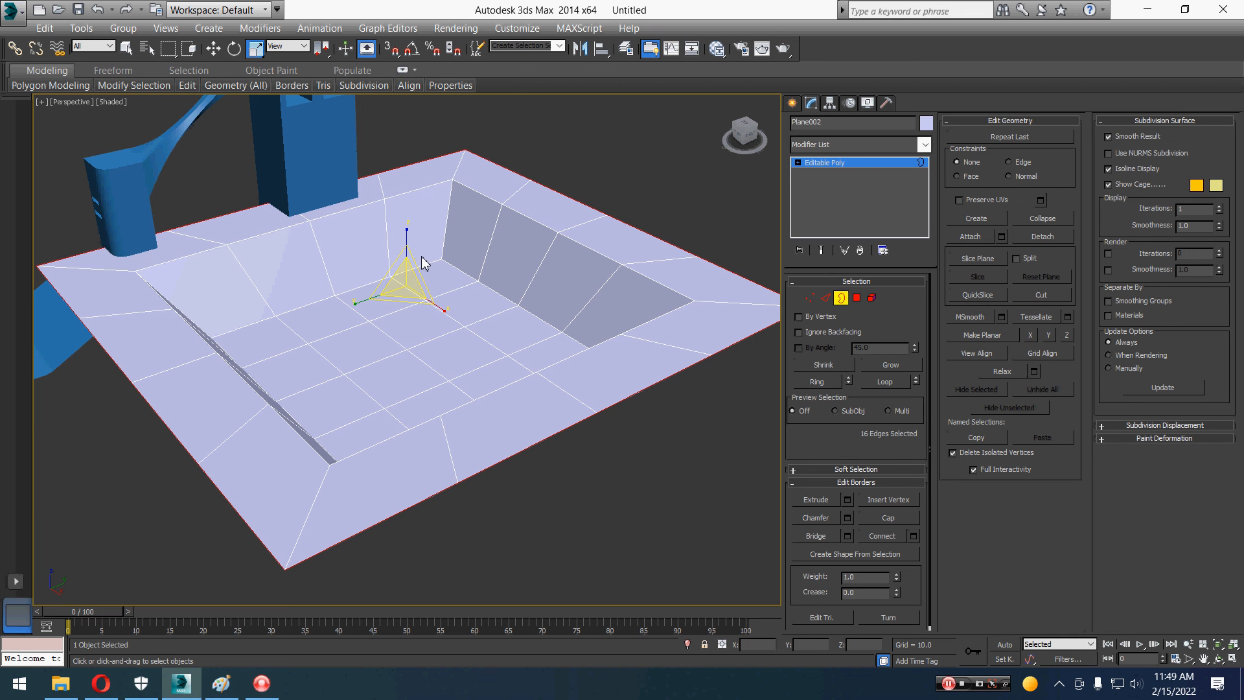
{"action": "left_click", "coordinate": [842, 297]}
{"action": "key", "text": "w"}
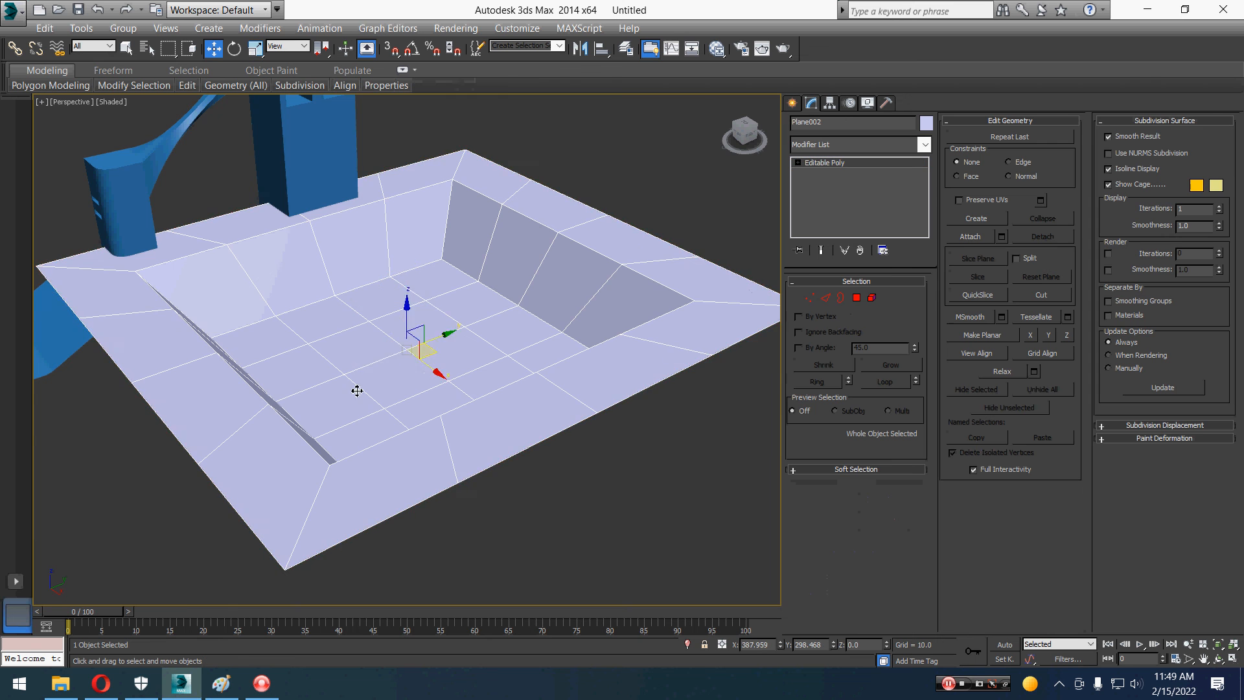
Select the edge loop where the basin's inner walls meet the rim.
{"action": "middle_click_drag", "start_coordinate": [355, 389], "coordinate": [446, 314], "text": "alt"}
{"action": "key", "text": "2"}
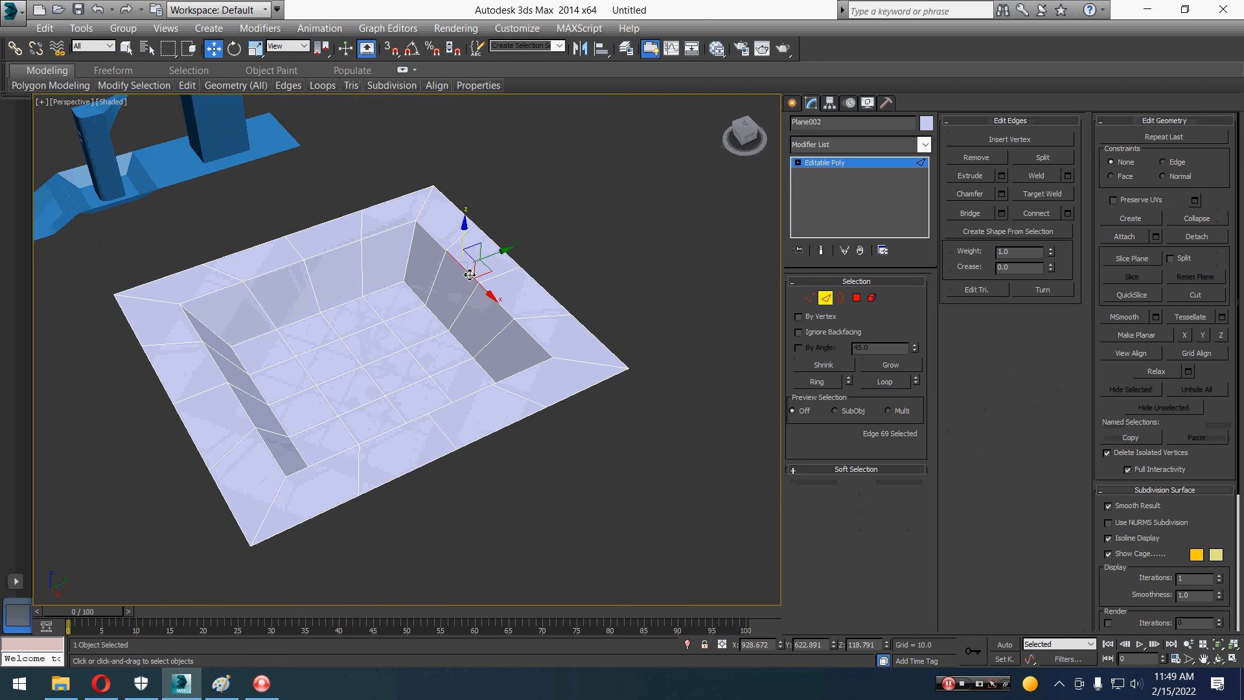
{"action": "double_click", "coordinate": [457, 261]}
{"action": "scroll", "coordinate": [335, 408], "scroll_direction": "up", "scroll_amount": 3}
{"action": "middle_click_drag", "start_coordinate": [340, 416], "coordinate": [289, 382], "text": "alt"}
Chamfer the basin's inner rim edges by 38.107 with 18 segments, and deselect the model.
{"action": "right_click", "coordinate": [286, 377]}
{"action": "left_click", "coordinate": [146, 476]}
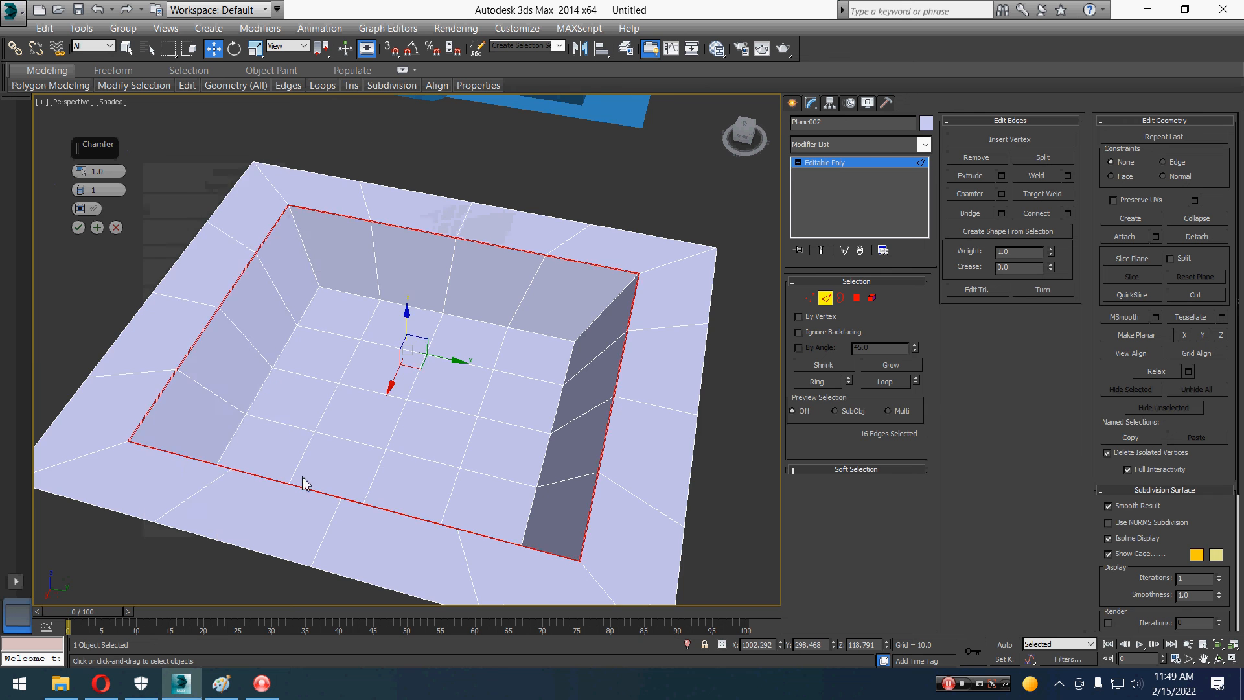
{"action": "middle_click_drag", "start_coordinate": [305, 483], "coordinate": [278, 472], "text": "alt"}
{"action": "scroll", "coordinate": [133, 333], "scroll_direction": "up", "scroll_amount": 5}
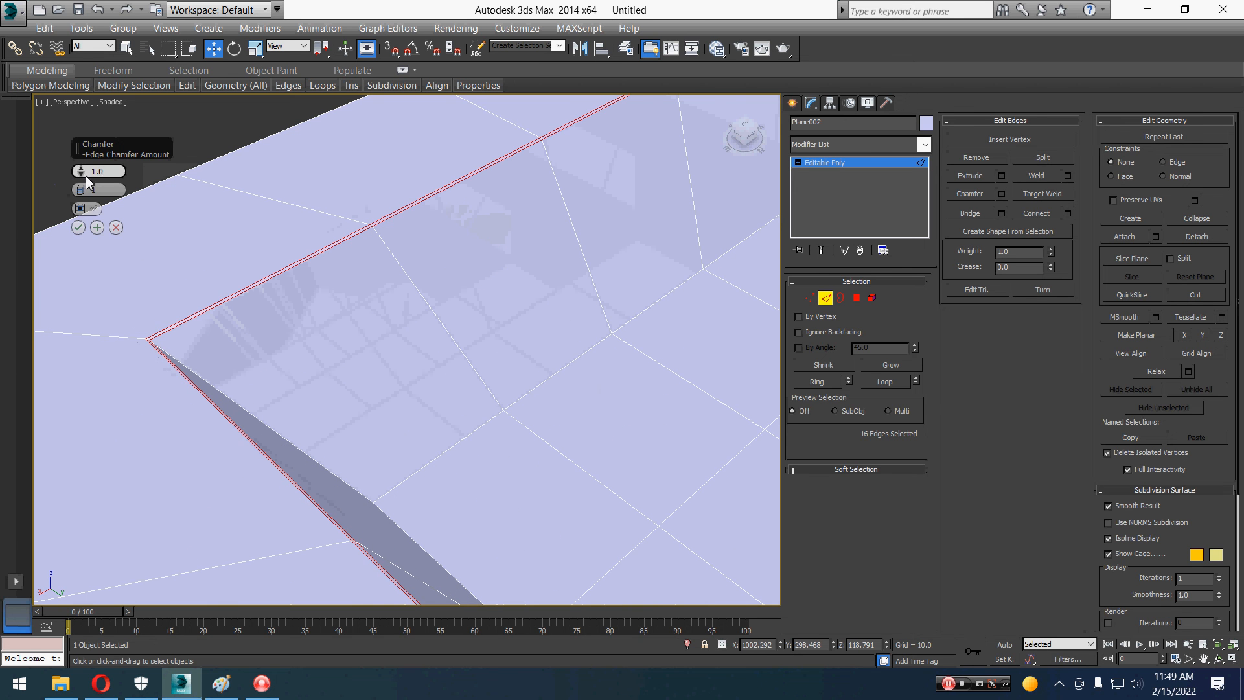
{"action": "left_click_drag", "start_coordinate": [84, 174], "coordinate": [68, 18]}
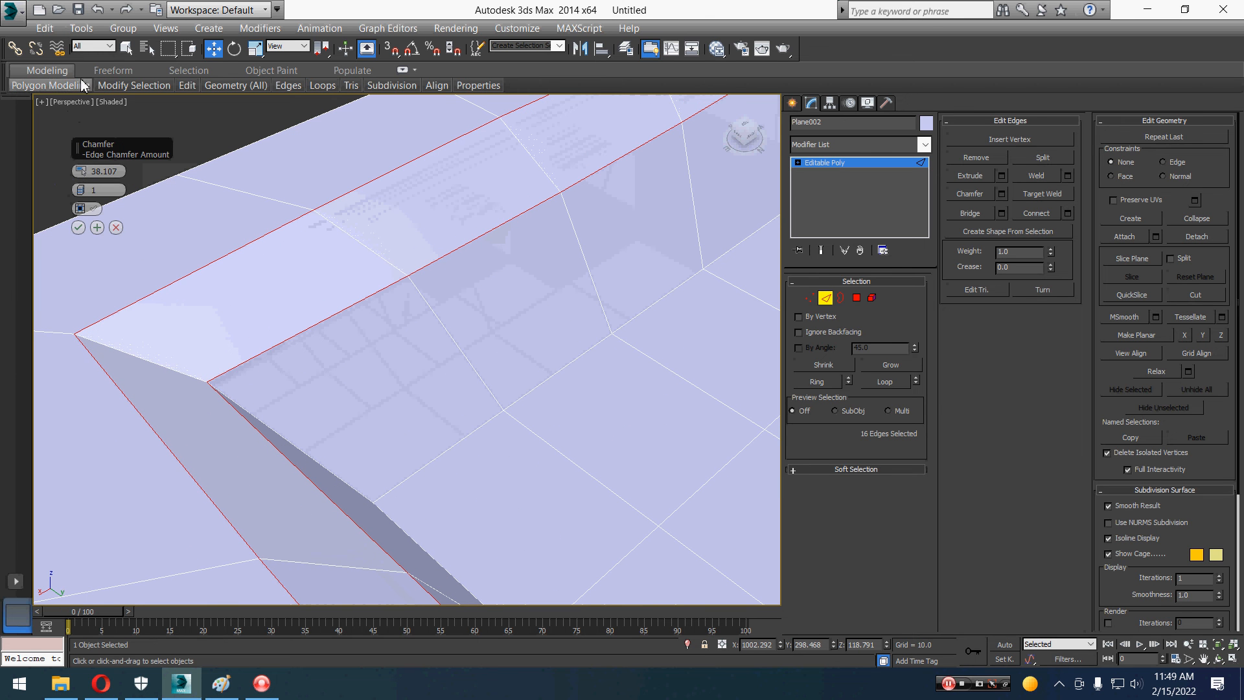
{"action": "left_click_drag", "start_coordinate": [82, 198], "coordinate": [86, 155]}
{"action": "left_click", "coordinate": [78, 228]}
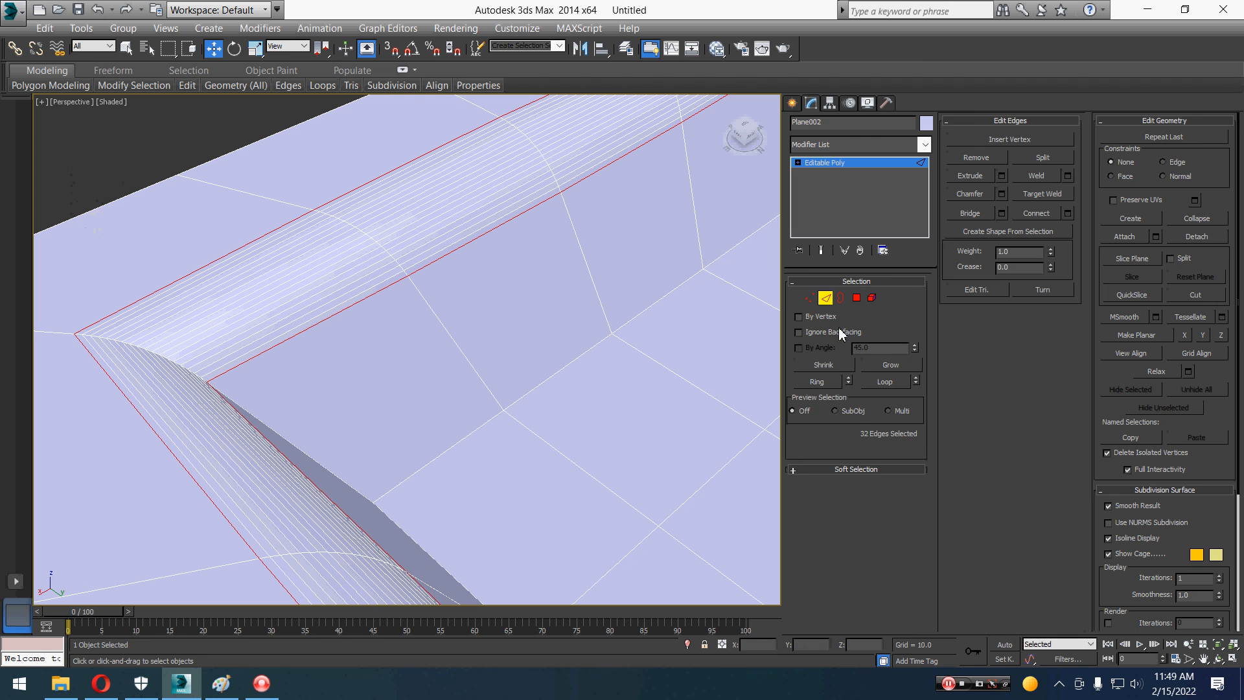
{"action": "left_click", "coordinate": [831, 303]}
{"action": "left_click", "coordinate": [104, 184]}
{"action": "scroll", "coordinate": [104, 184], "scroll_direction": "down", "scroll_amount": 2}
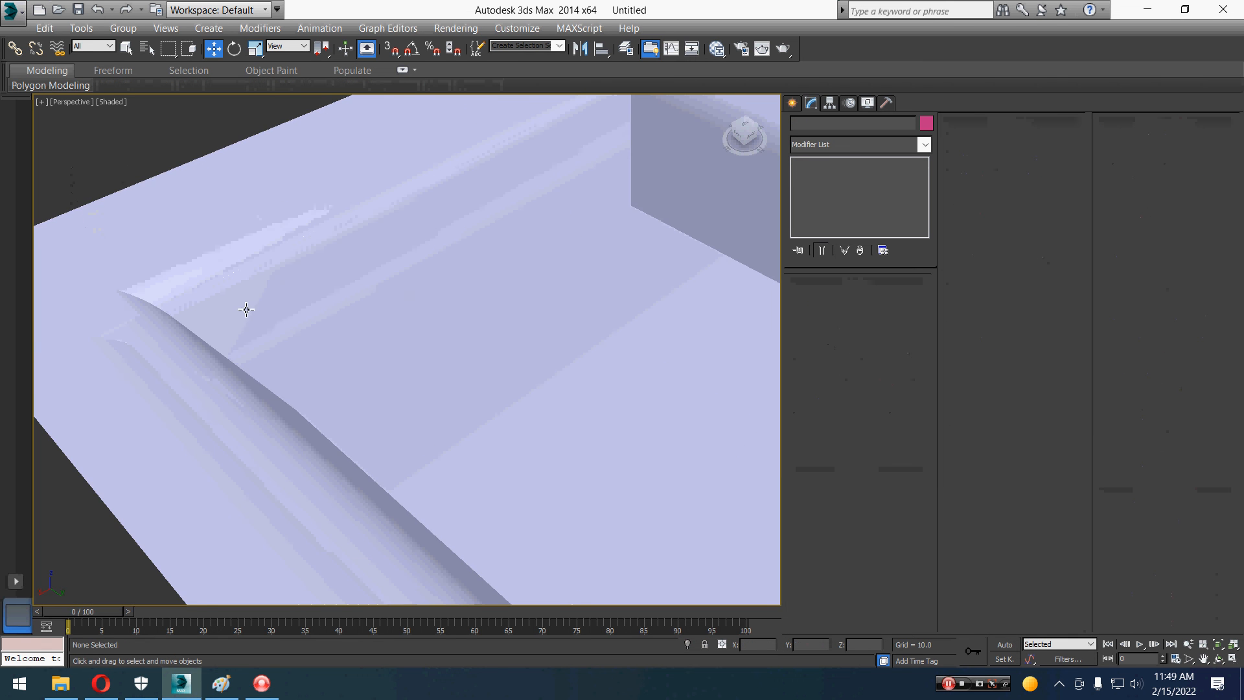
Select the edge loop running down one inner corner of the basin from the rim's outer corner.
{"action": "middle_click_drag", "start_coordinate": [402, 383], "coordinate": [280, 379], "text": "alt"}
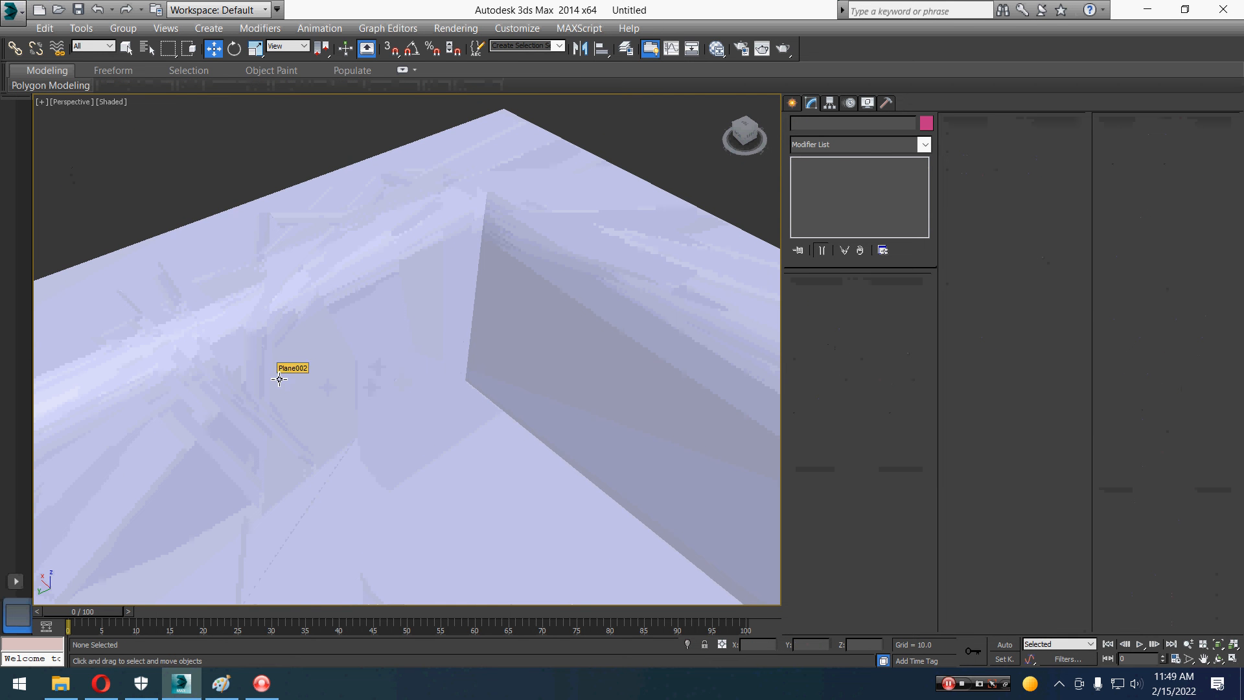
{"action": "left_click", "coordinate": [331, 377]}
{"action": "key", "text": "2"}
{"action": "double_click", "coordinate": [476, 332]}
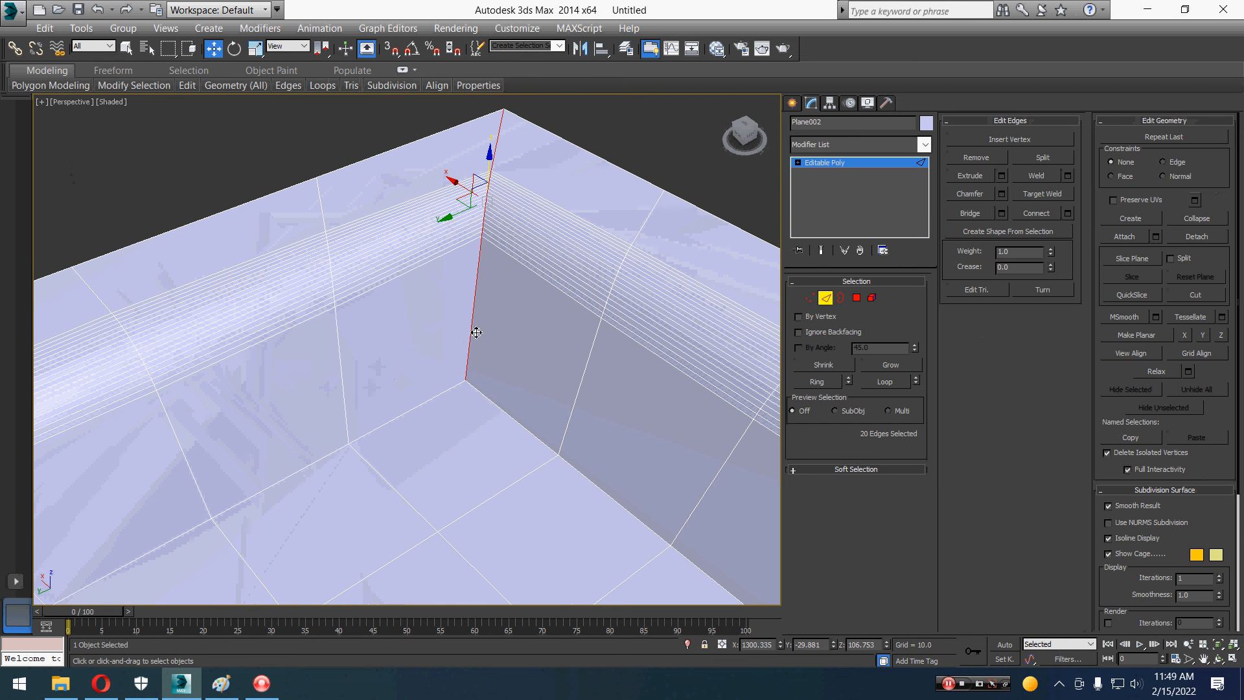
Chamfer the basin's corner edge loop by 65.29 with 18 segments, and deselect the model.
{"action": "right_click", "coordinate": [491, 325]}
{"action": "left_click", "coordinate": [351, 414]}
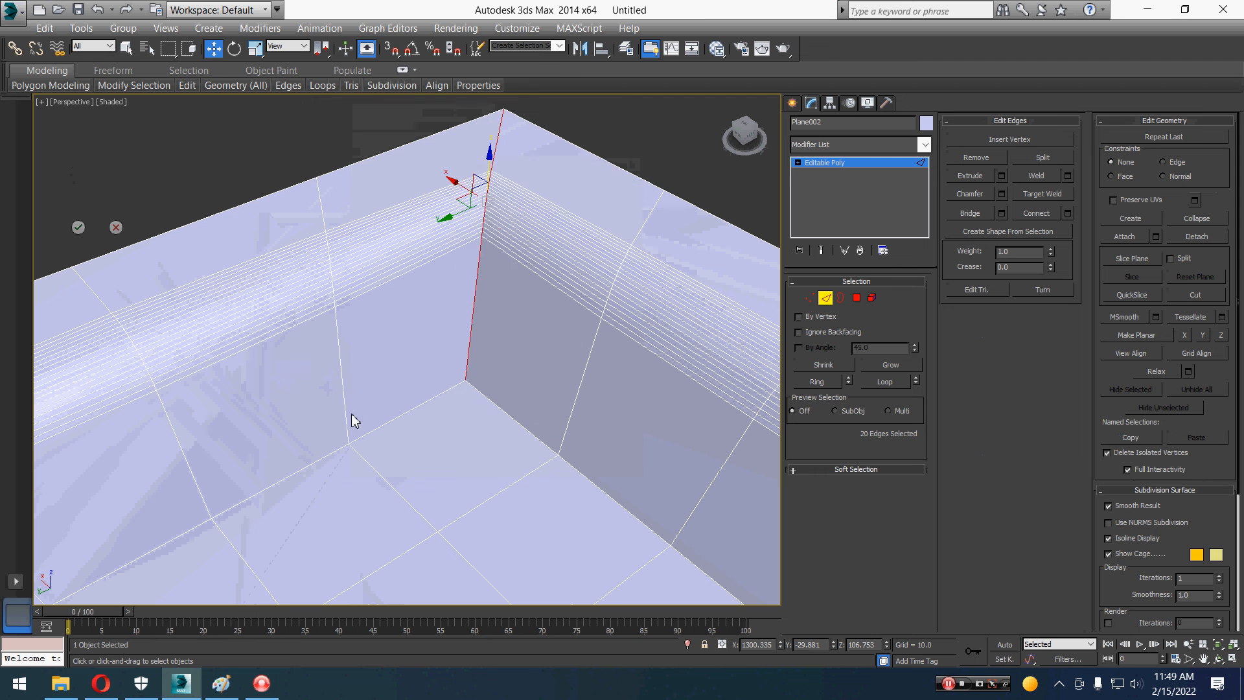
{"action": "left_click_drag", "start_coordinate": [80, 171], "coordinate": [92, 68]}
{"action": "left_click", "coordinate": [78, 226]}
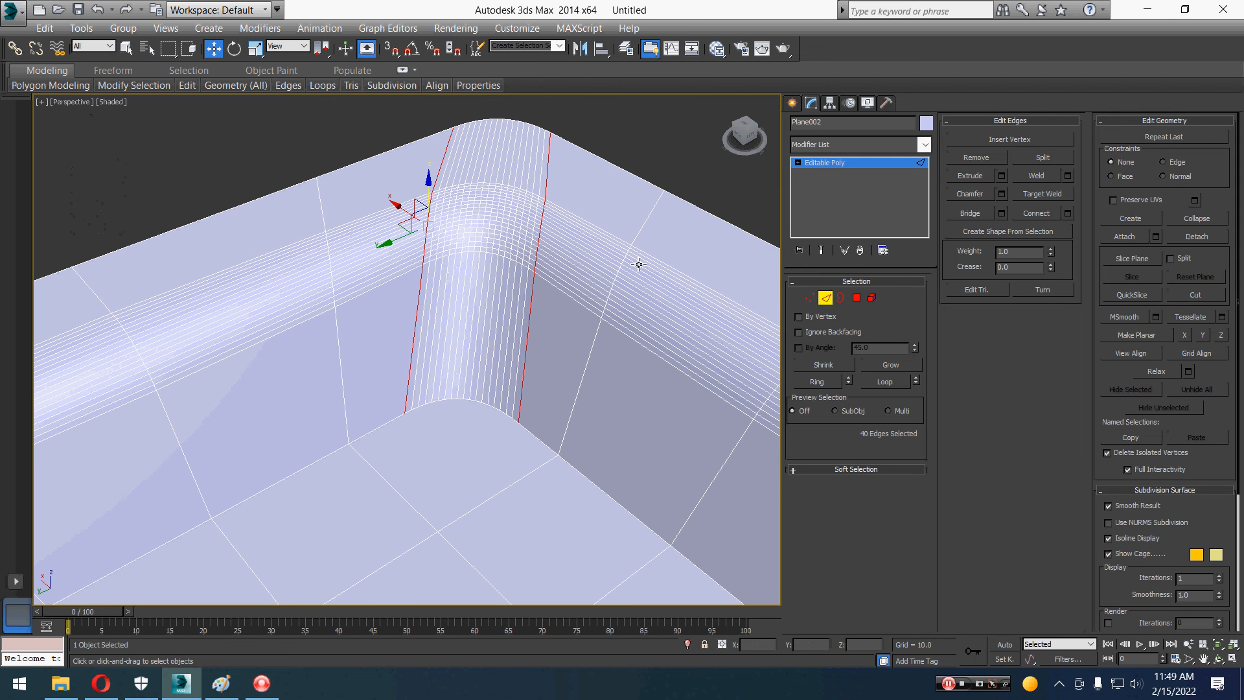
{"action": "left_click", "coordinate": [832, 298]}
{"action": "left_click", "coordinate": [244, 133]}
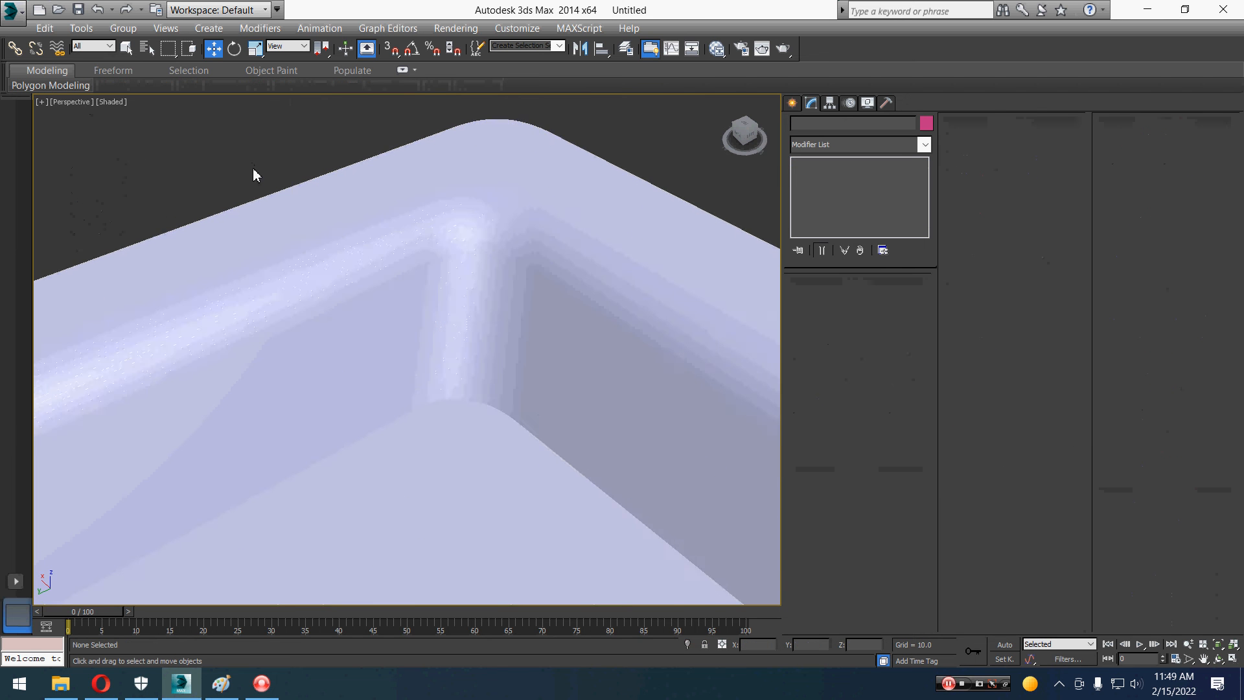
Extend the rim's outer border straight down by about 153 units to form the basin's outer walls.
{"action": "middle_click_drag", "start_coordinate": [253, 169], "coordinate": [447, 261], "text": "alt"}
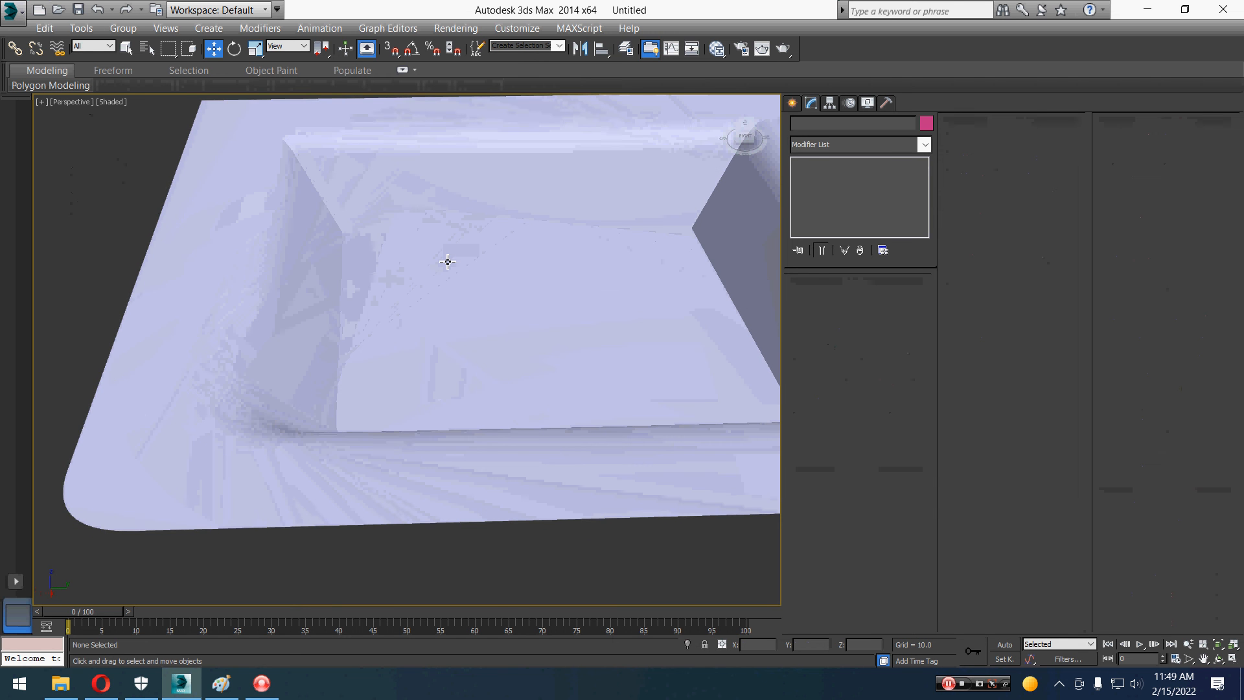
{"action": "left_click", "coordinate": [447, 261]}
{"action": "scroll", "coordinate": [483, 350], "scroll_direction": "down", "scroll_amount": 5}
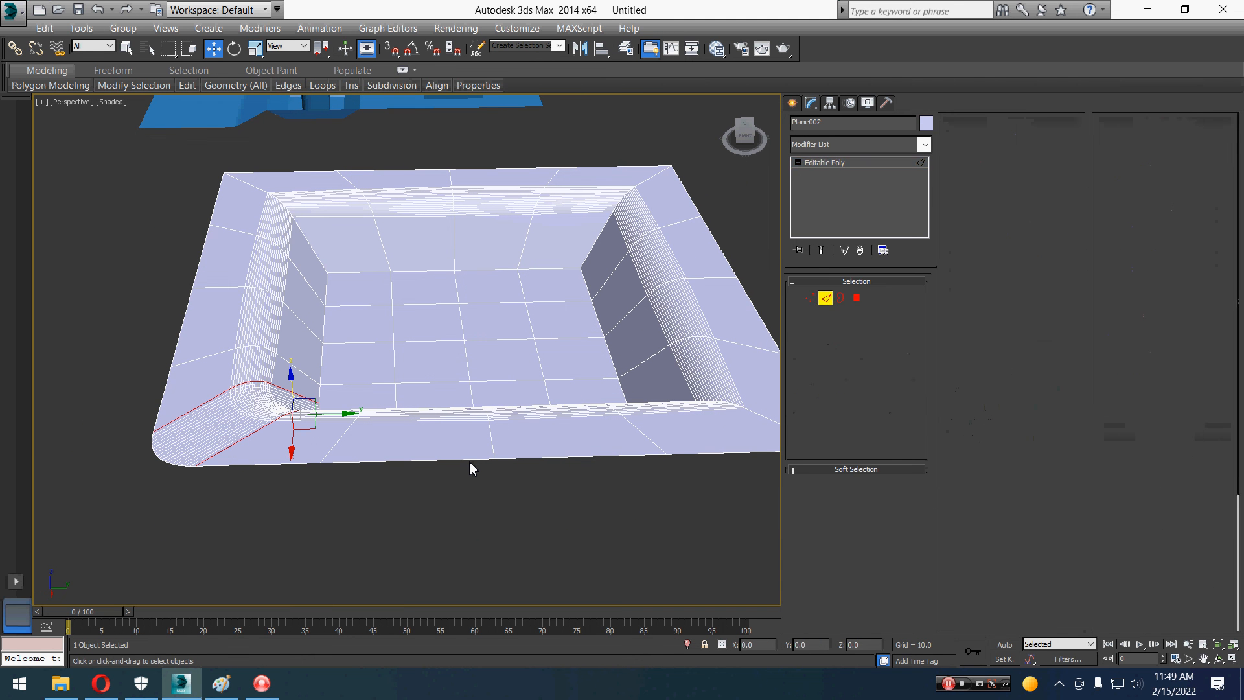
{"action": "key", "text": "3"}
{"action": "left_click", "coordinate": [471, 464]}
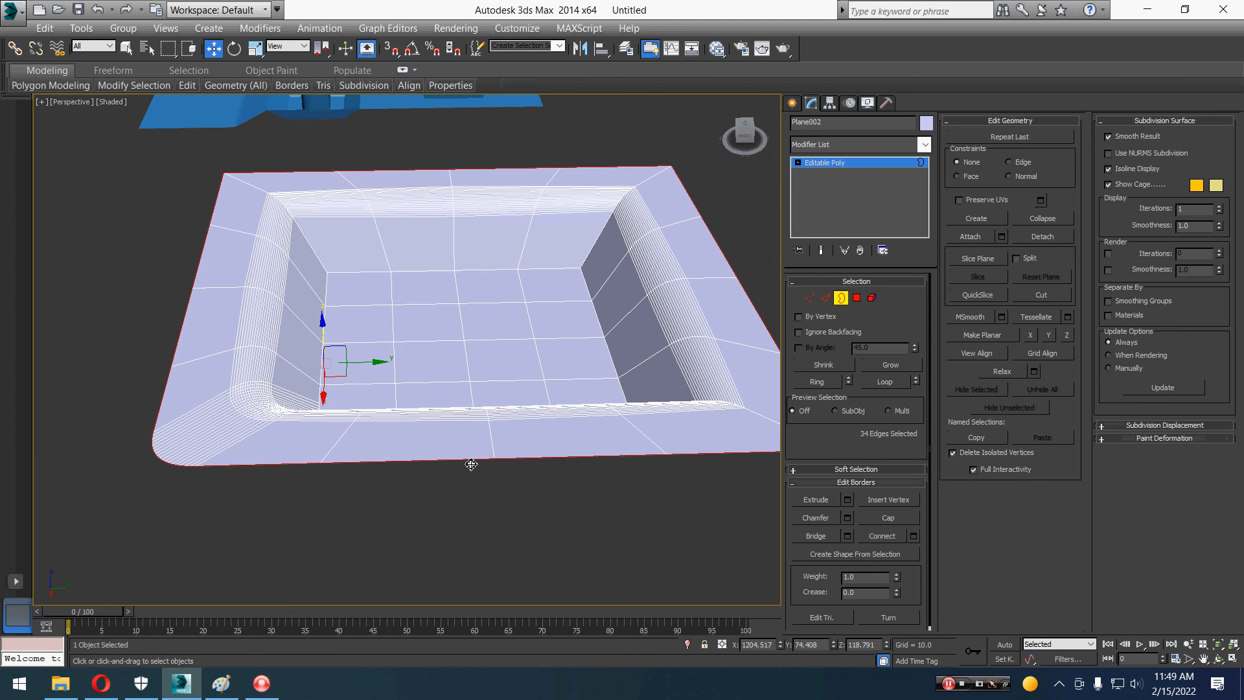
{"action": "middle_click_drag", "start_coordinate": [376, 425], "coordinate": [311, 350], "text": "alt"}
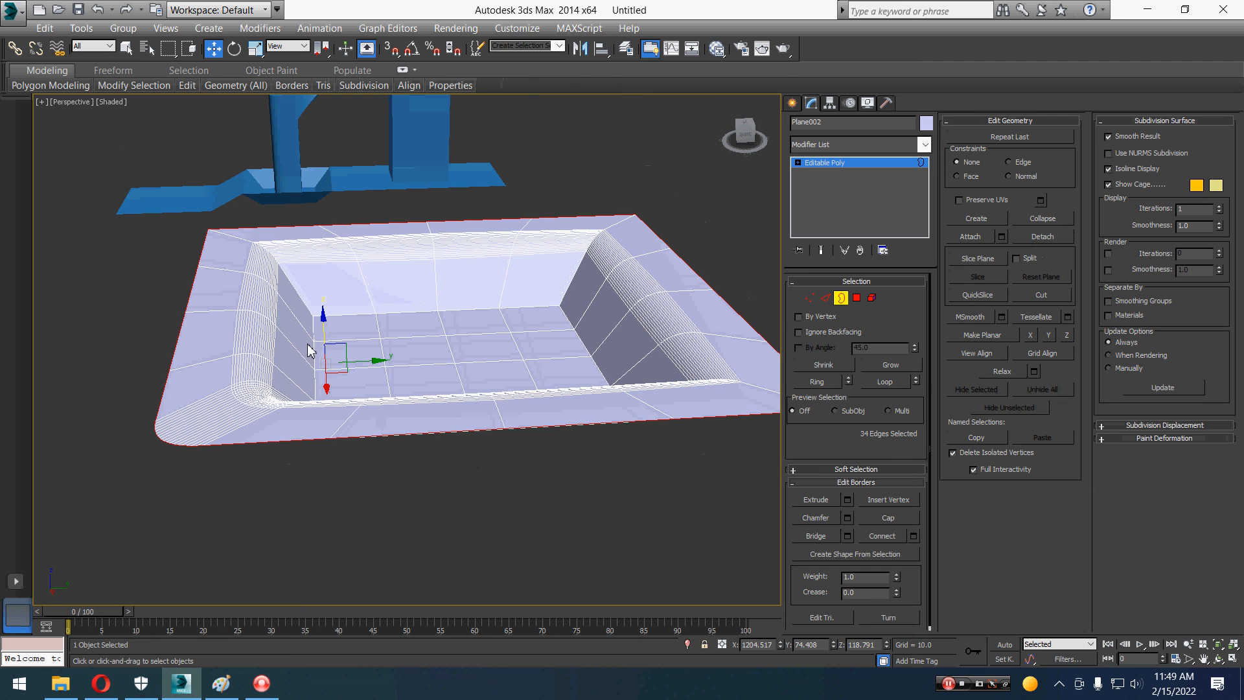
{"action": "left_click_drag", "start_coordinate": [323, 320], "coordinate": [342, 408], "text": "shift"}
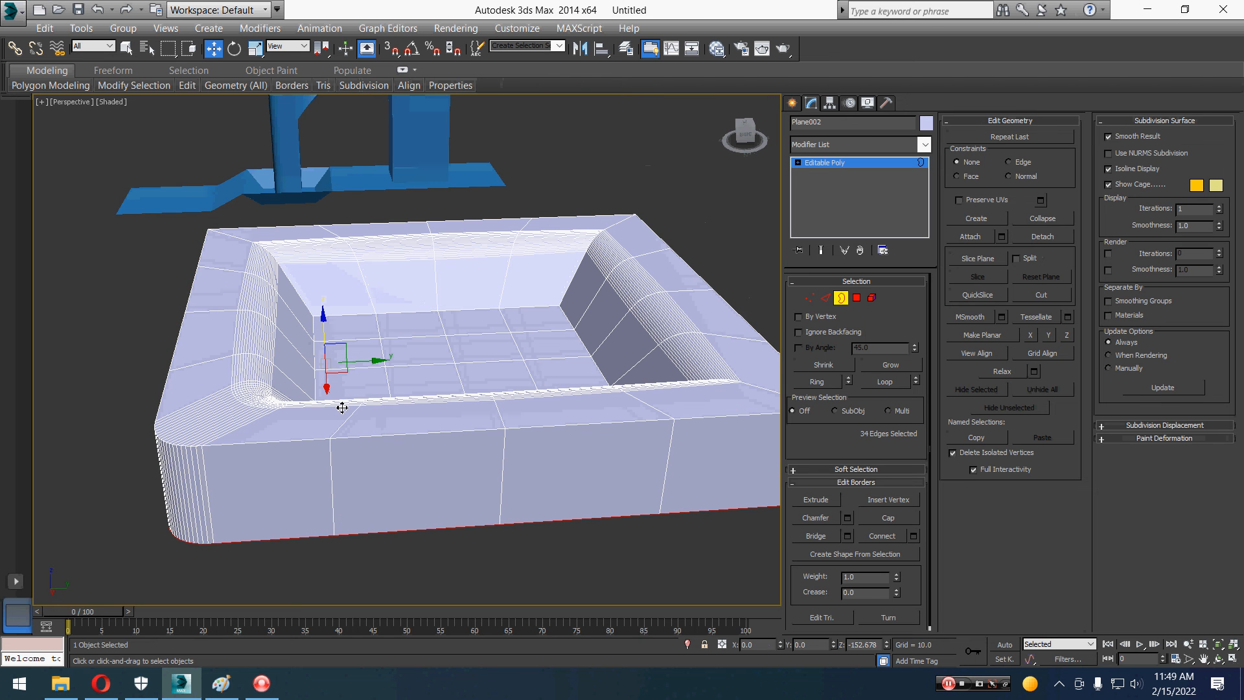
Chamfer the edge loop between the rim and the outer walls by 26.889 with 7 segments.
{"action": "key", "text": "2"}
{"action": "double_click", "coordinate": [278, 445]}
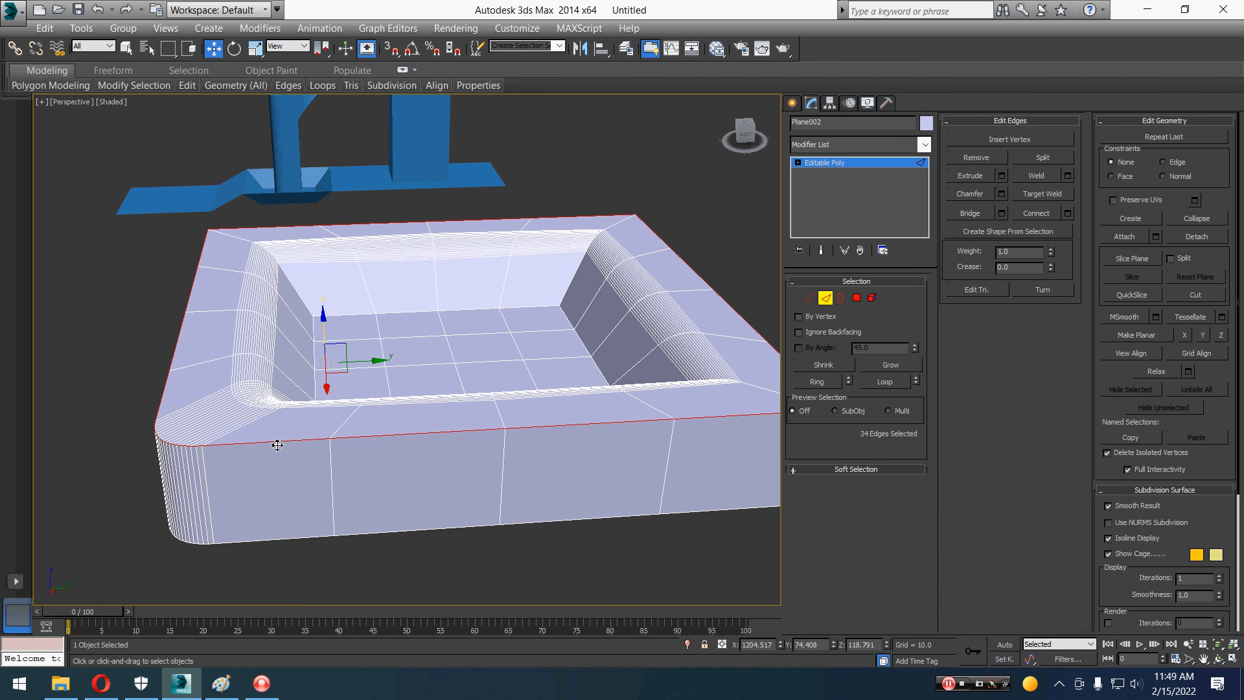
{"action": "right_click", "coordinate": [277, 445]}
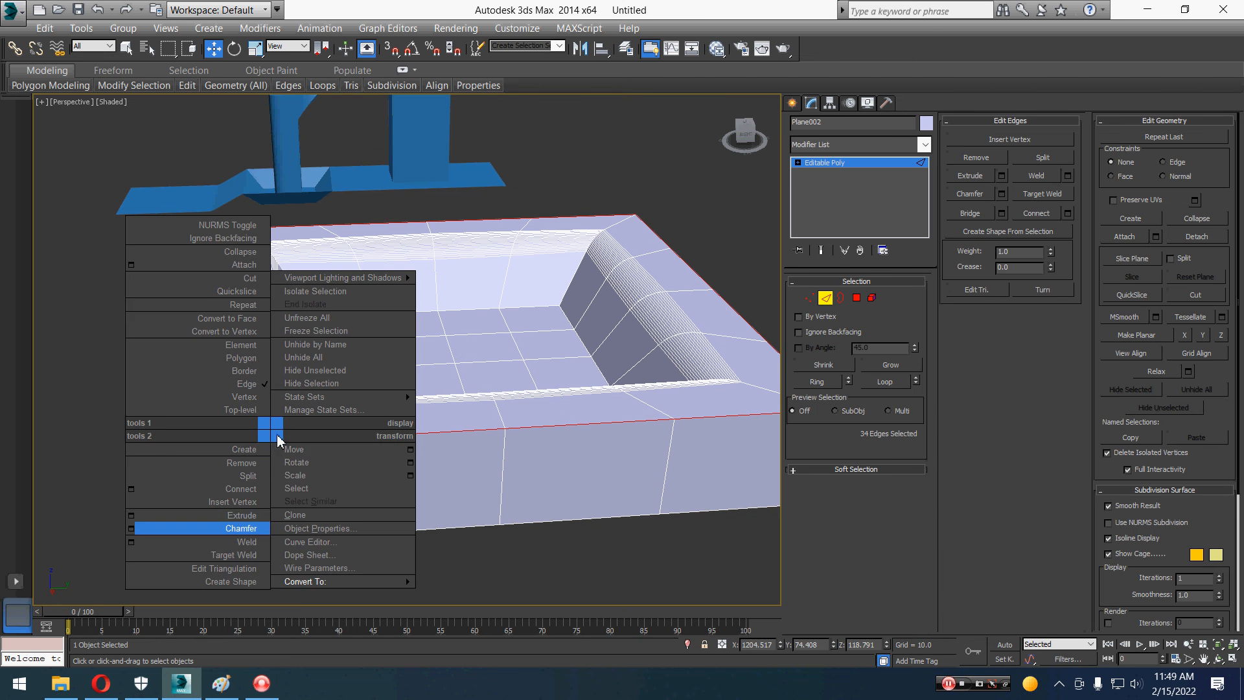
{"action": "left_click", "coordinate": [126, 517]}
{"action": "middle_click_drag", "start_coordinate": [292, 459], "coordinate": [308, 466], "text": "alt"}
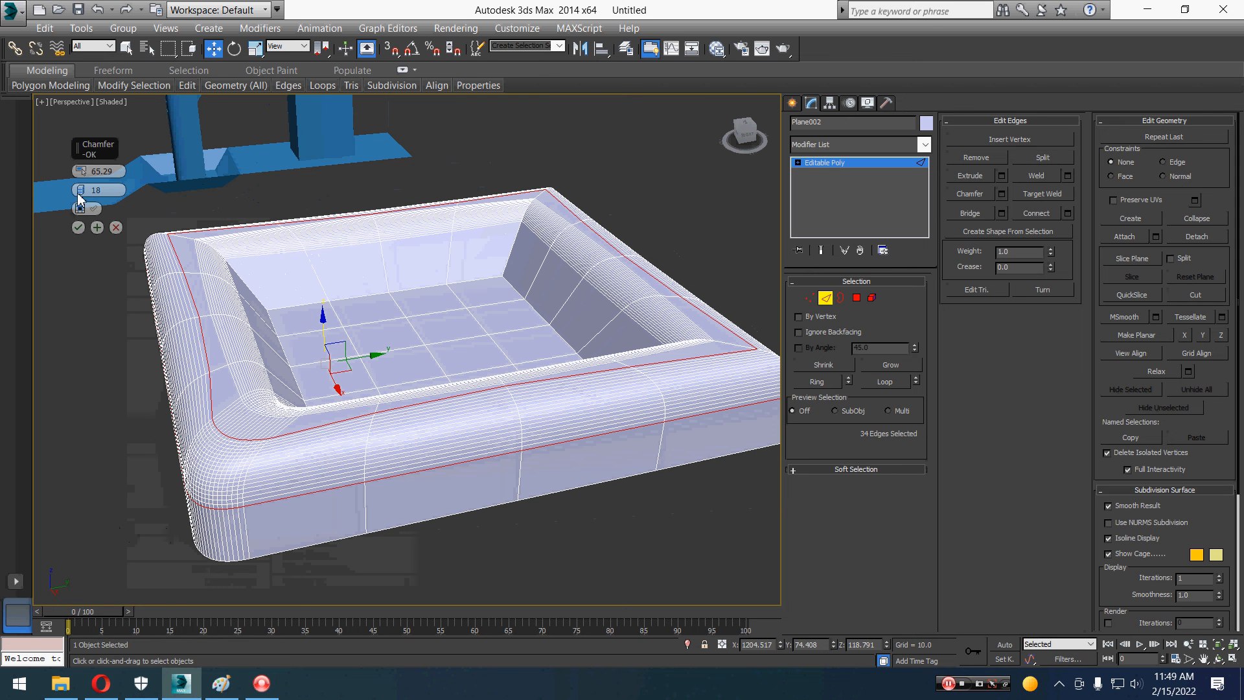
{"action": "left_click_drag", "start_coordinate": [83, 172], "coordinate": [90, 347]}
{"action": "left_click_drag", "start_coordinate": [81, 190], "coordinate": [82, 214]}
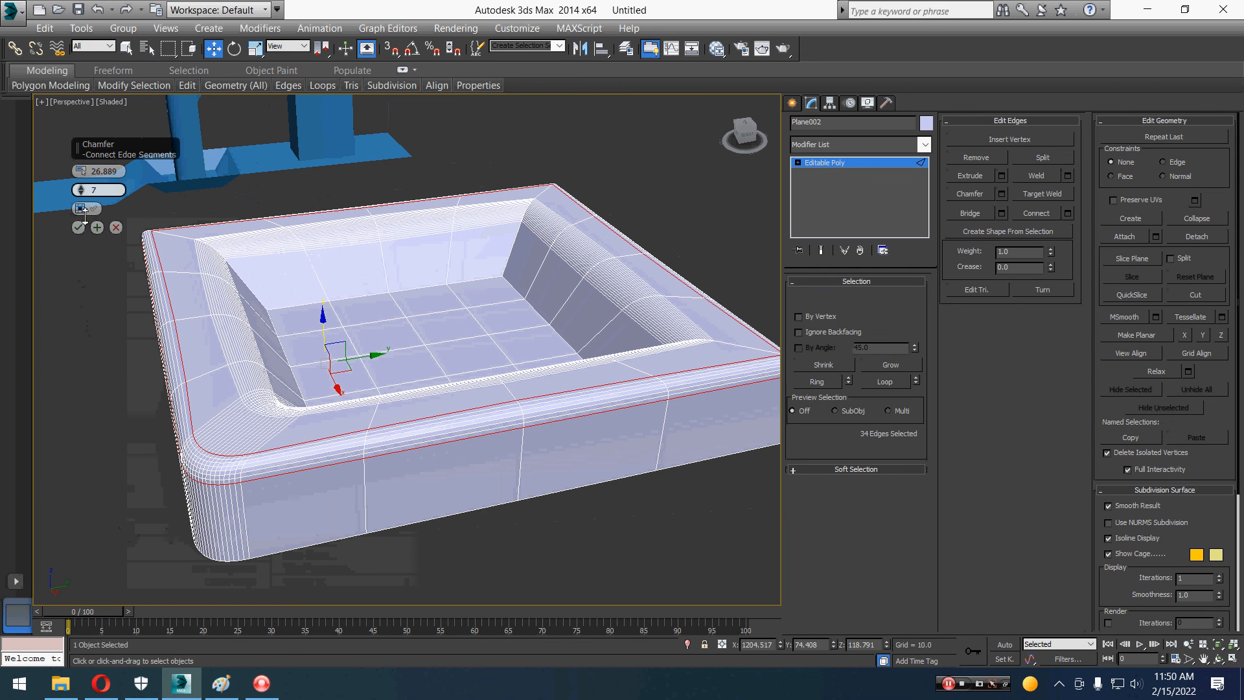
{"action": "left_click", "coordinate": [79, 227]}
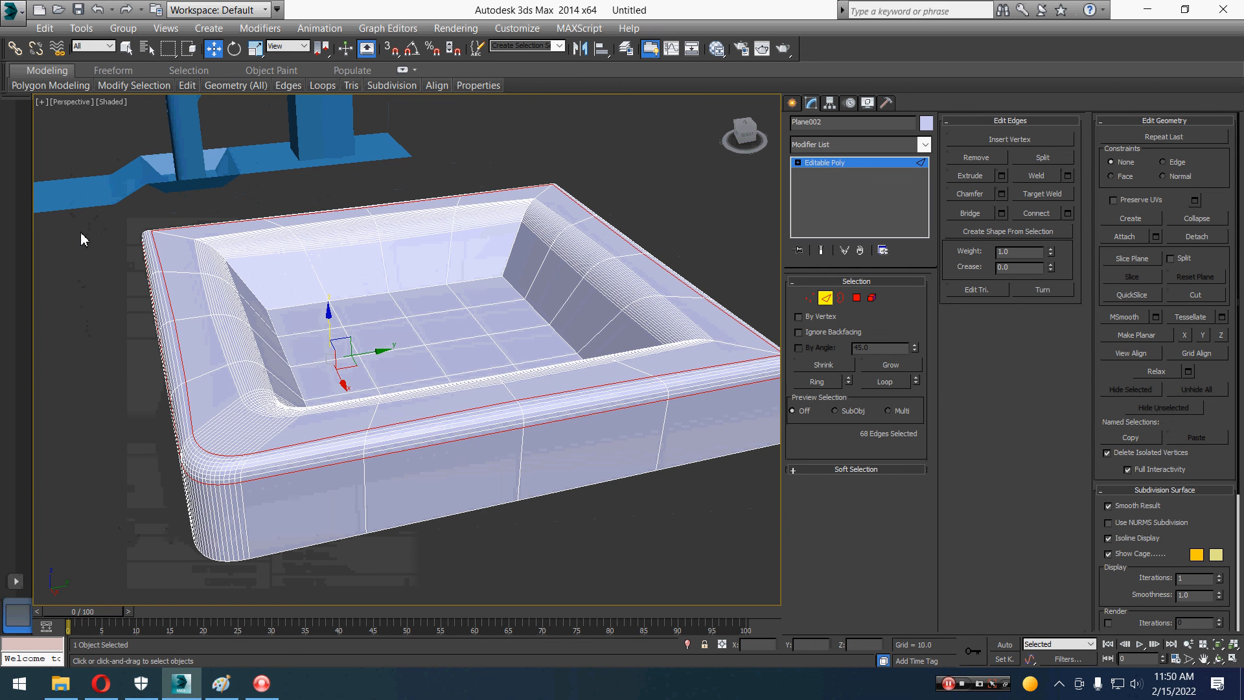
Deselect the basin and examine its rounded rim and corner from several sides.
{"action": "left_click", "coordinate": [823, 295]}
{"action": "left_click", "coordinate": [699, 473]}
{"action": "middle_click_drag", "start_coordinate": [682, 506], "coordinate": [348, 504], "text": "alt"}
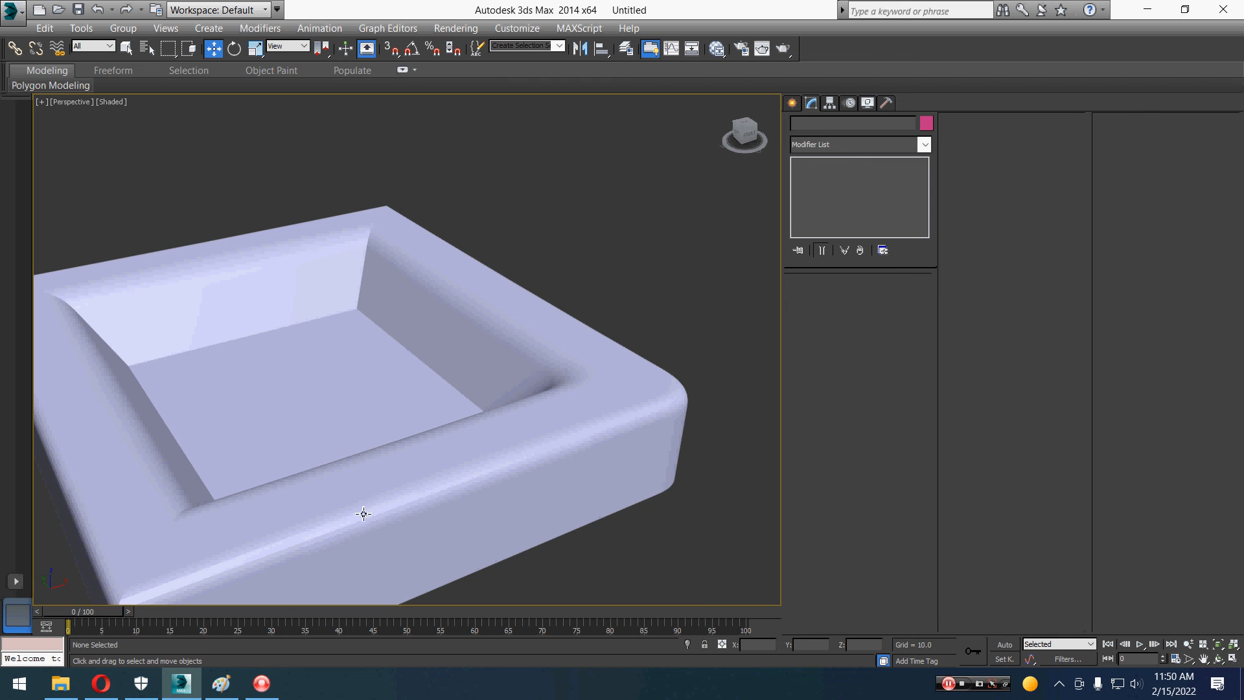
{"action": "middle_click_drag", "start_coordinate": [404, 472], "coordinate": [474, 481]}
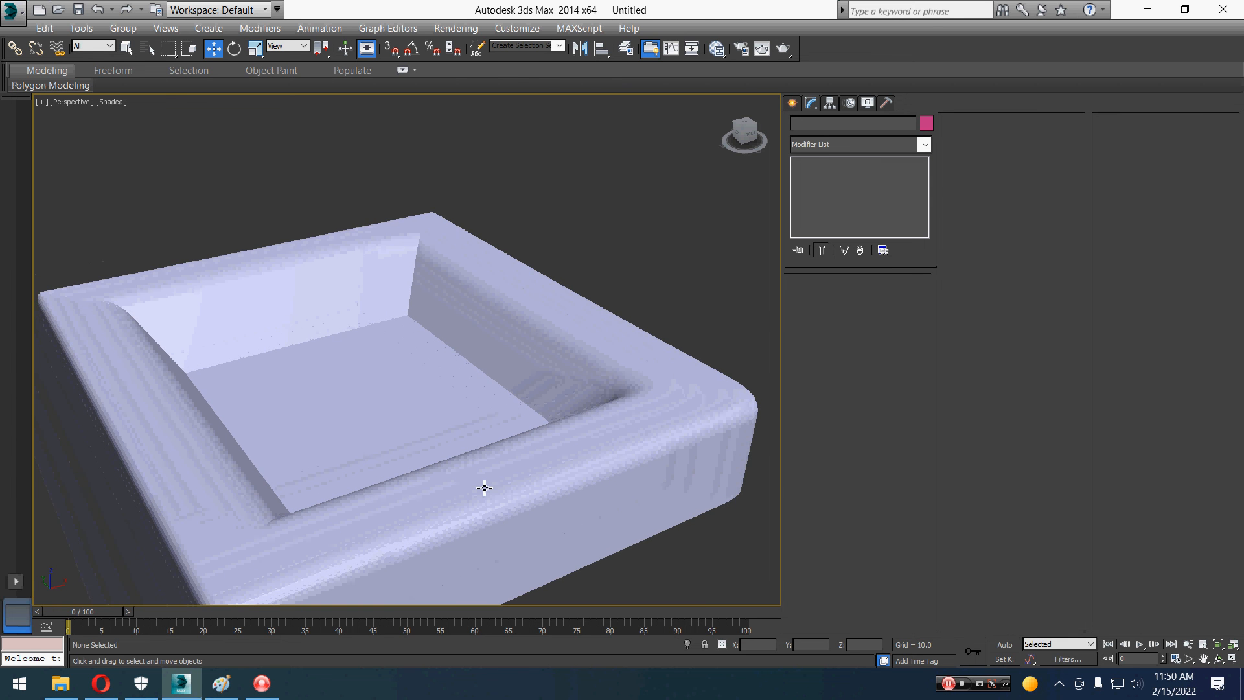
{"action": "scroll", "coordinate": [494, 427], "scroll_direction": "down", "scroll_amount": 5}
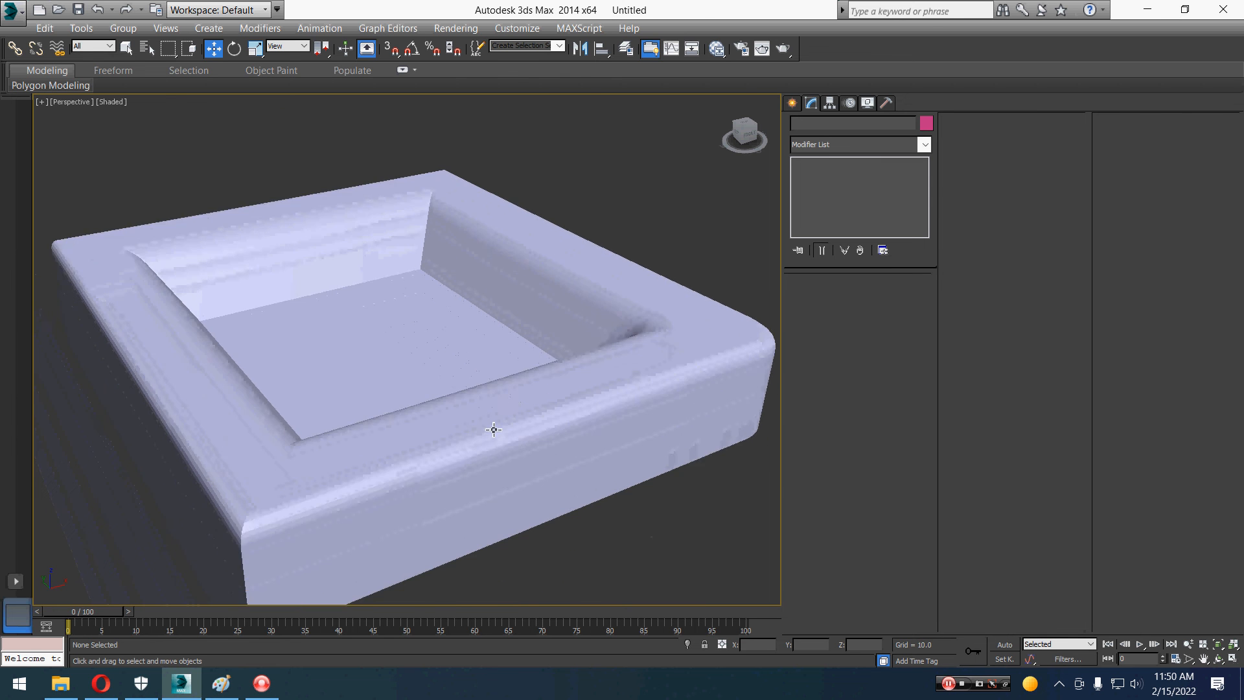